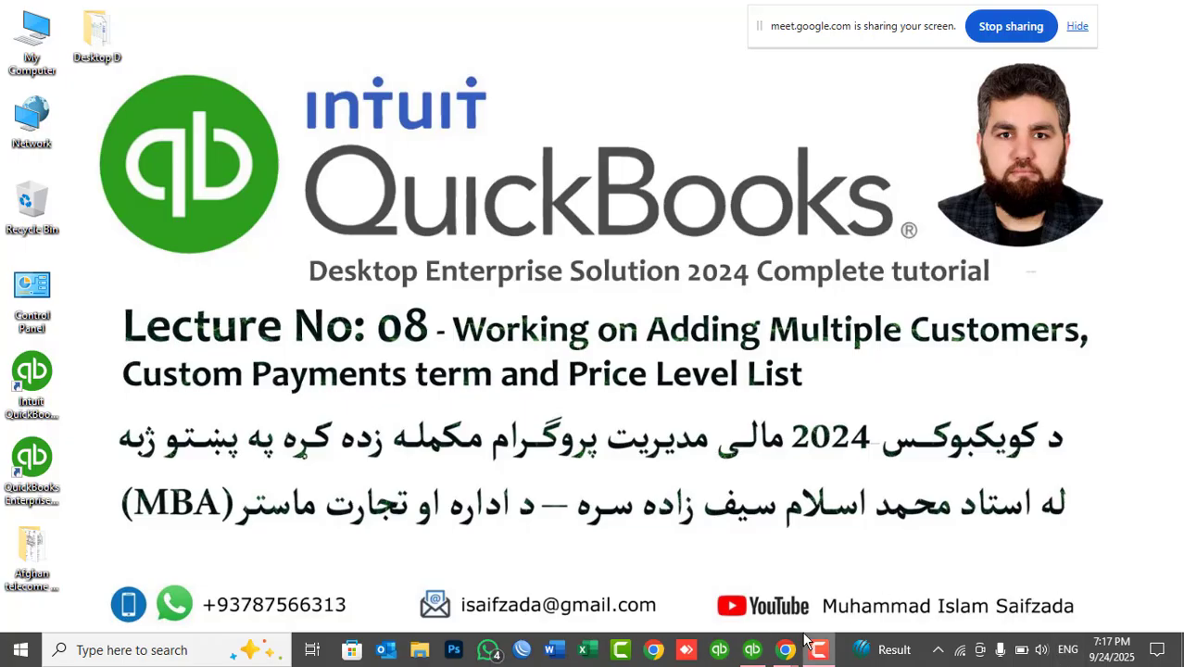
Open the Customer Center in QuickBooks and create a blank workbook in Excel.
left_click(761, 654)
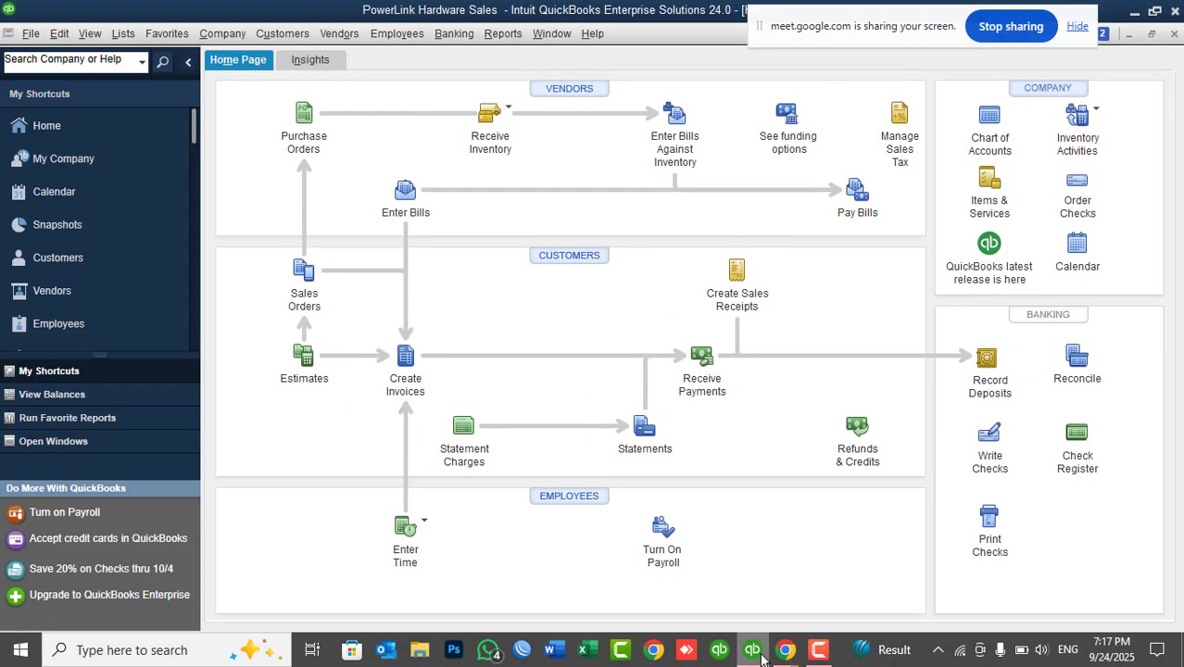
left_click(586, 263)
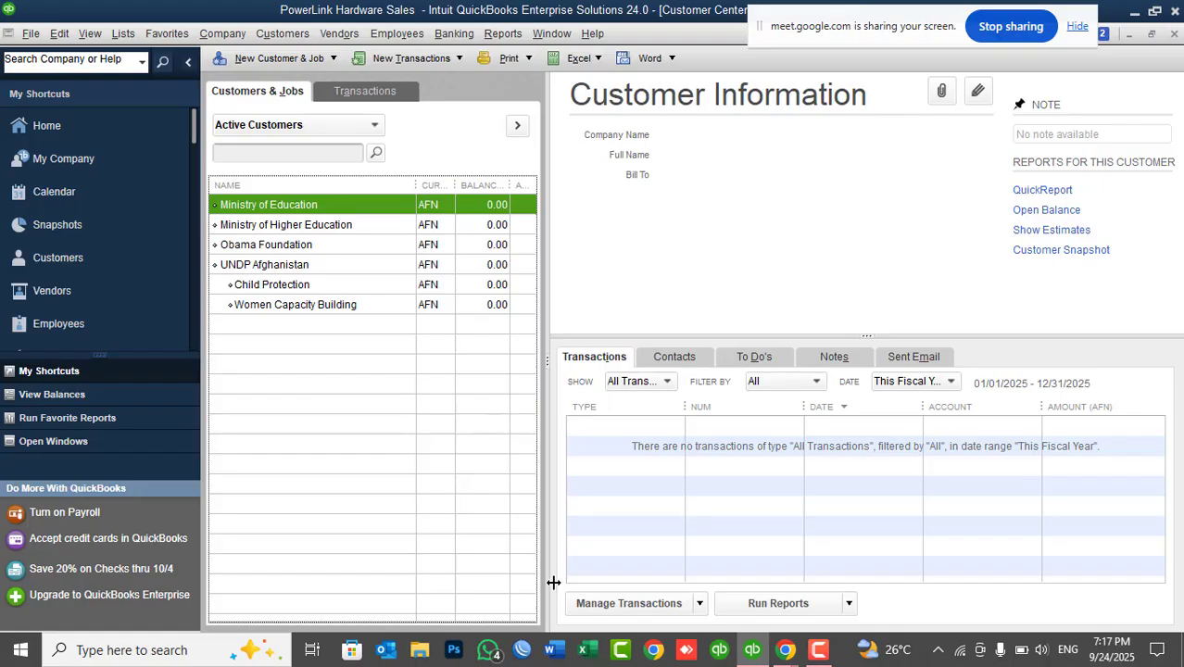
left_click(585, 649)
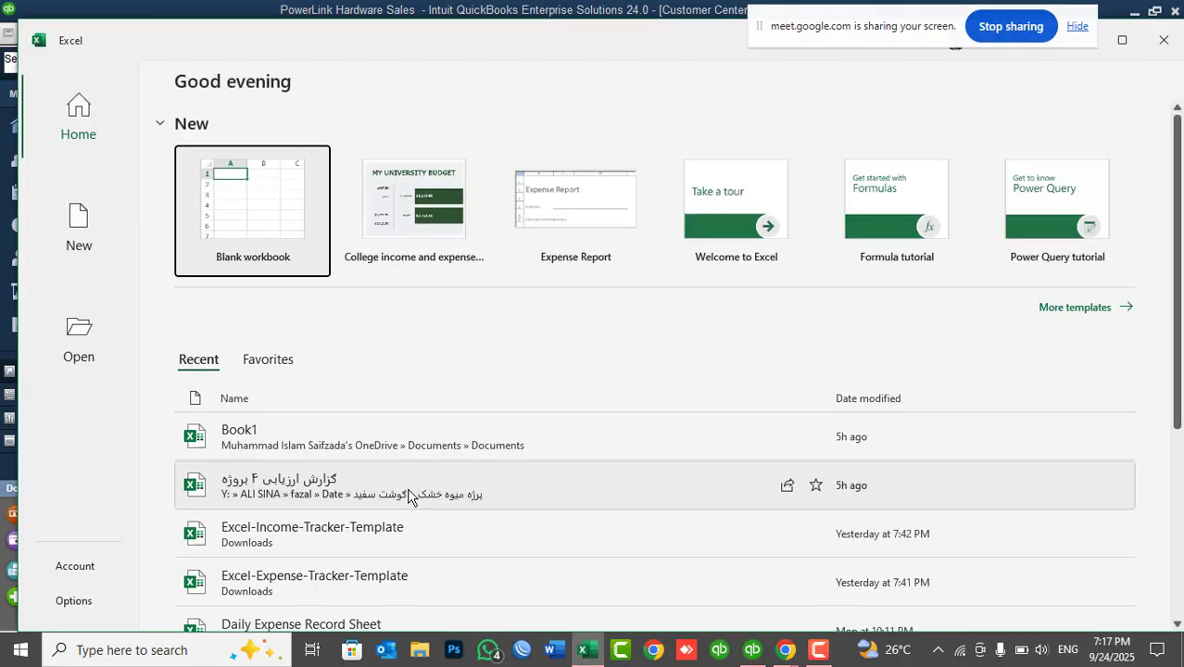
left_click(277, 244)
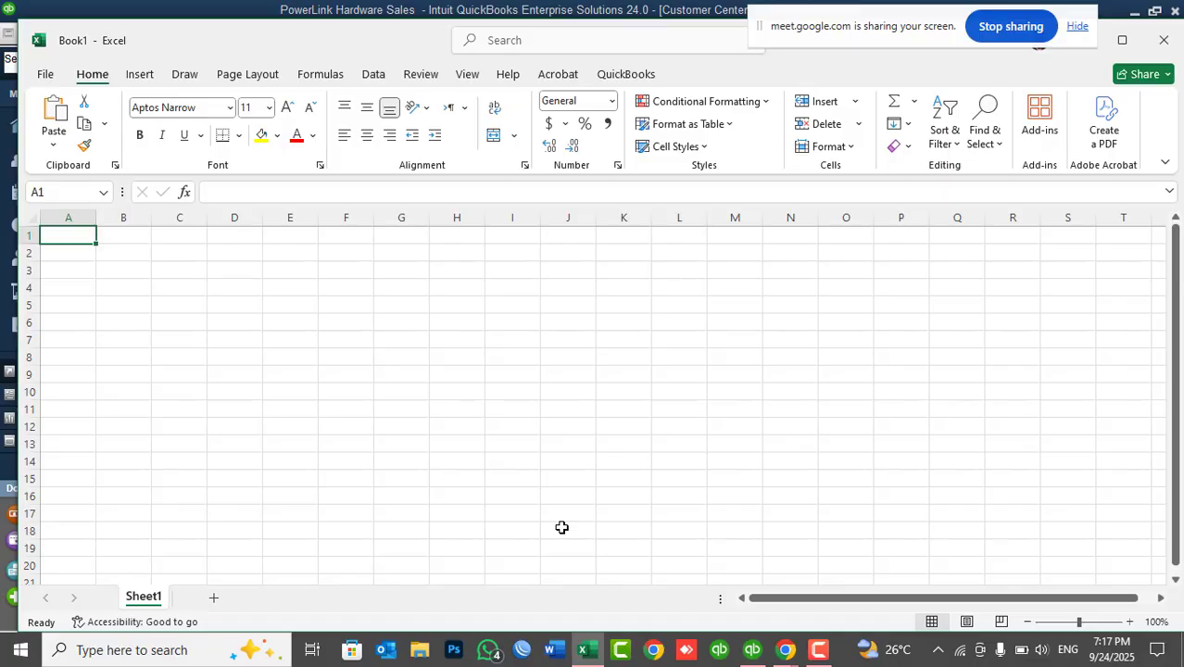
Enter the headings Customer Name in A1 and Company Name in B1, and fit both column widths to the text.
type("Customer Name")
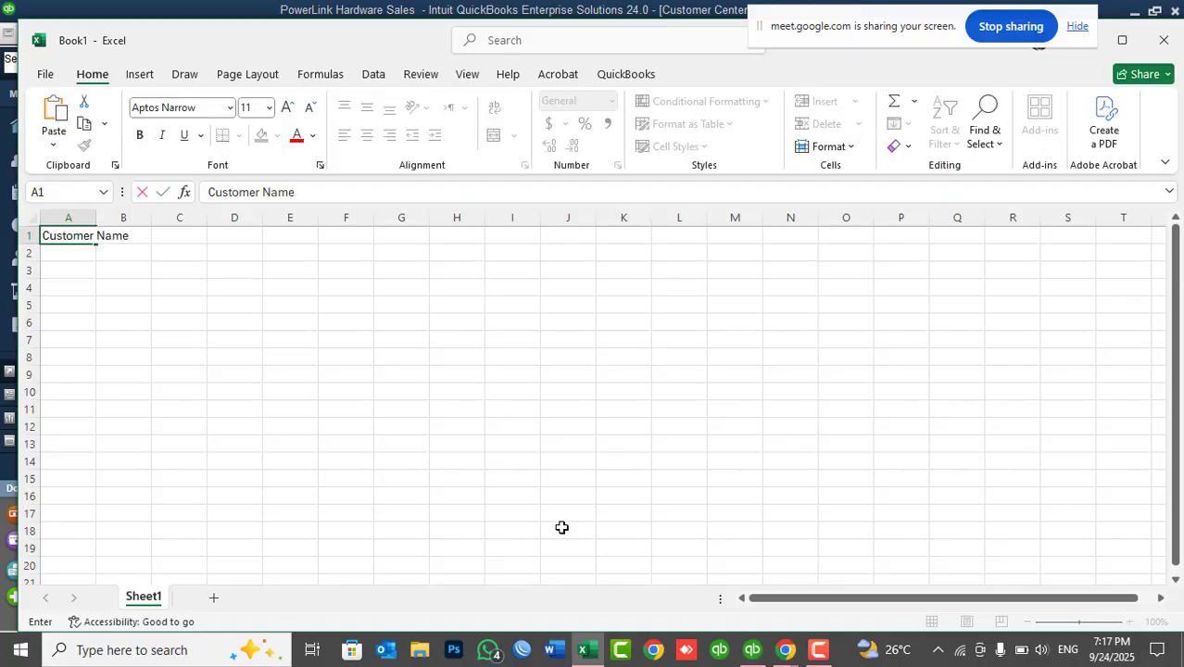
key("Tab")
type("C")
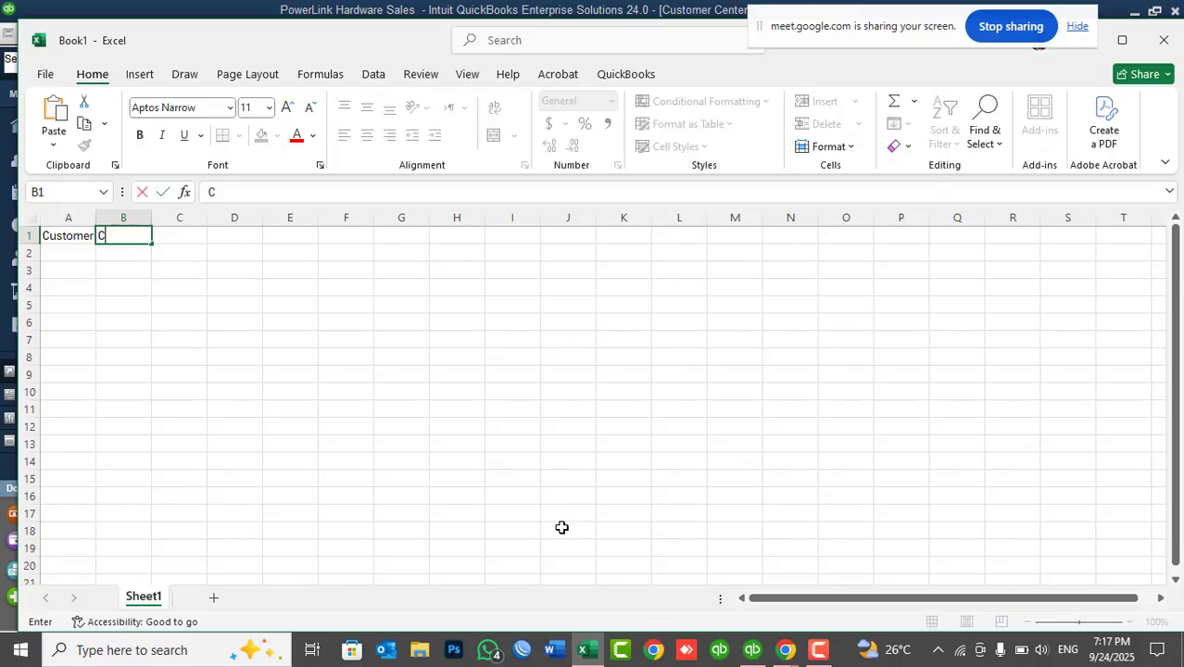
type("ompany Name")
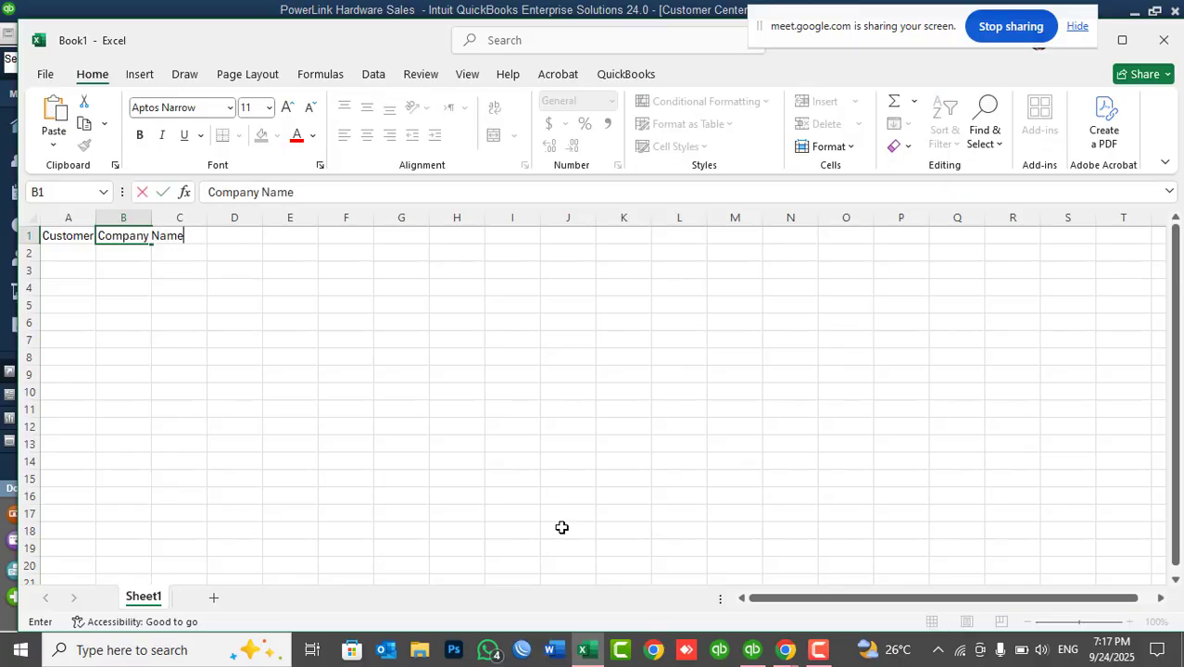
key("Tab")
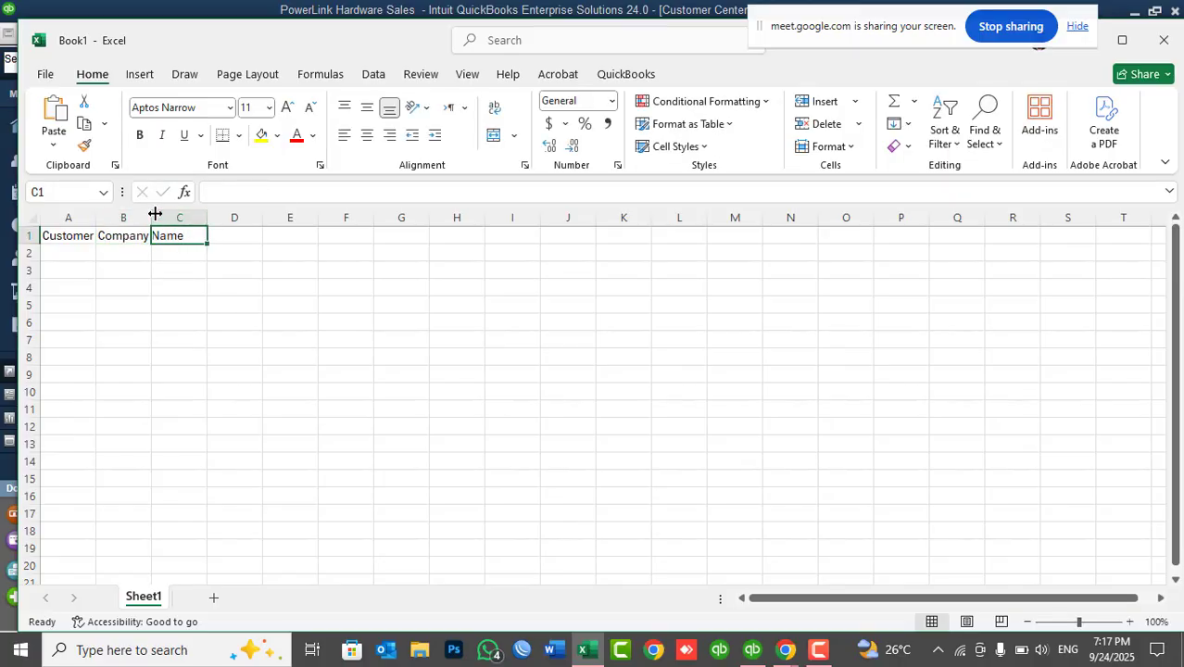
double_click(152, 217)
double_click(95, 217)
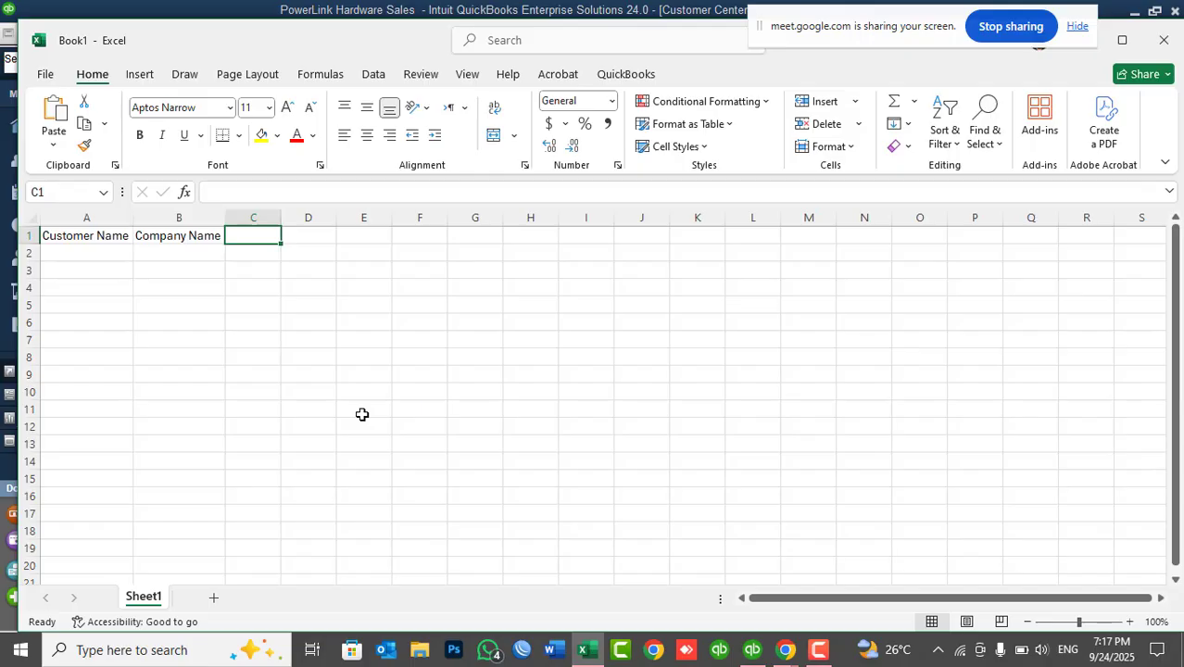
Enter Customer-Info-01 in cell A2 and widen column A to fit it.
left_click(102, 253)
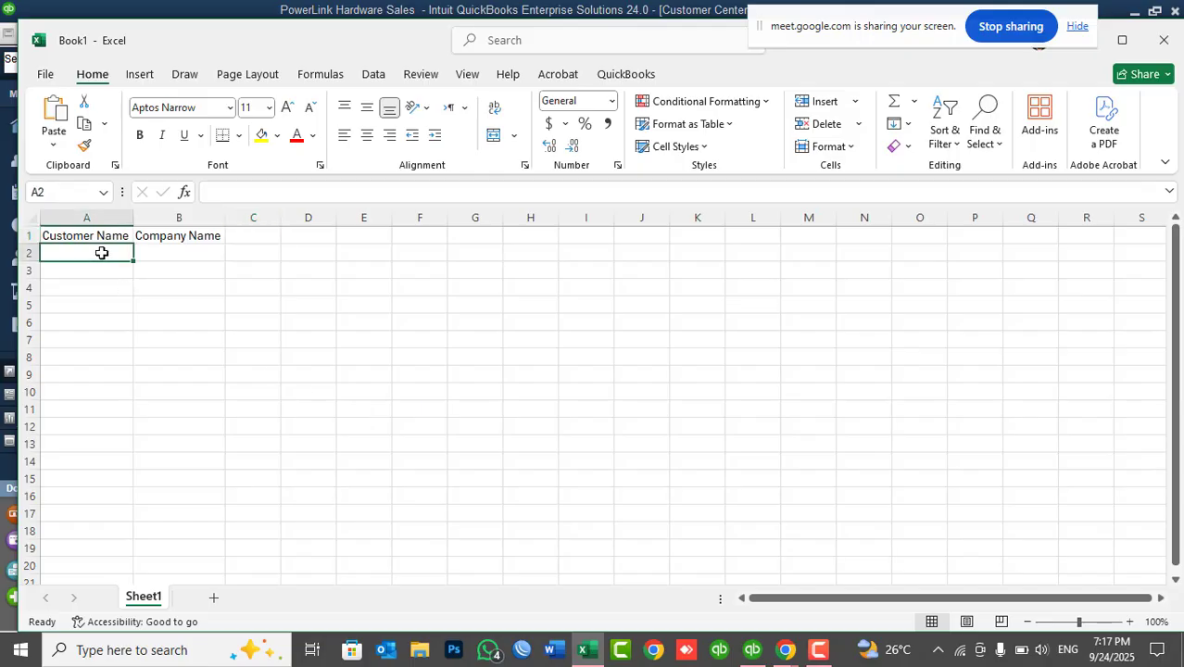
type("Custom")
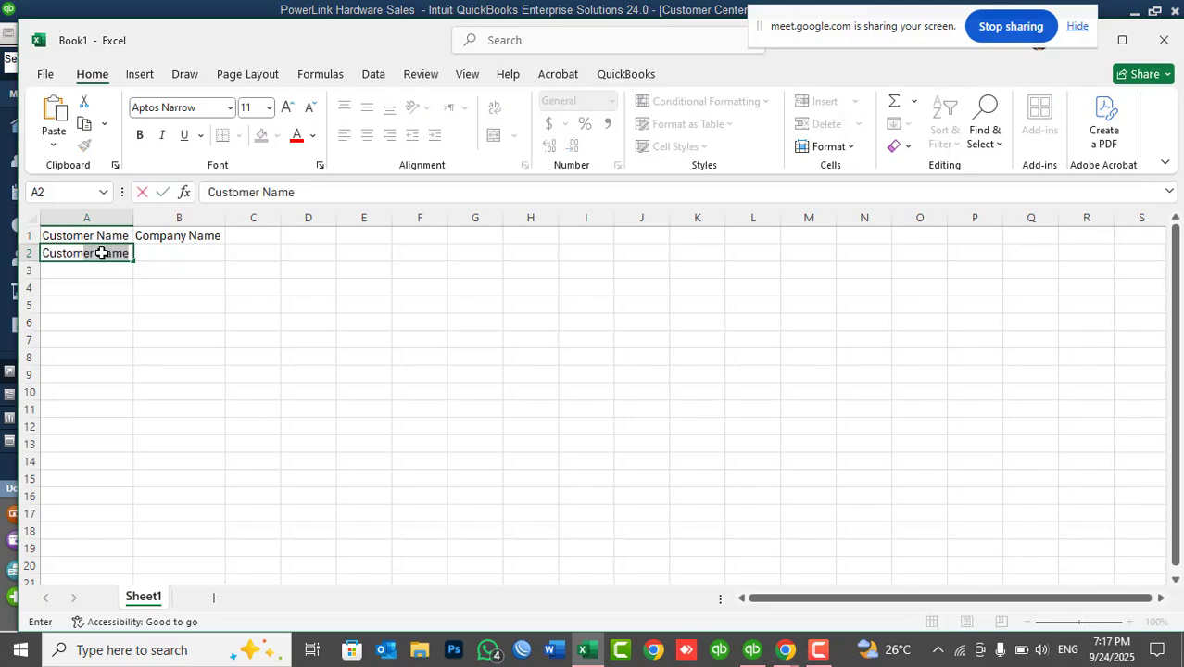
type("er-")
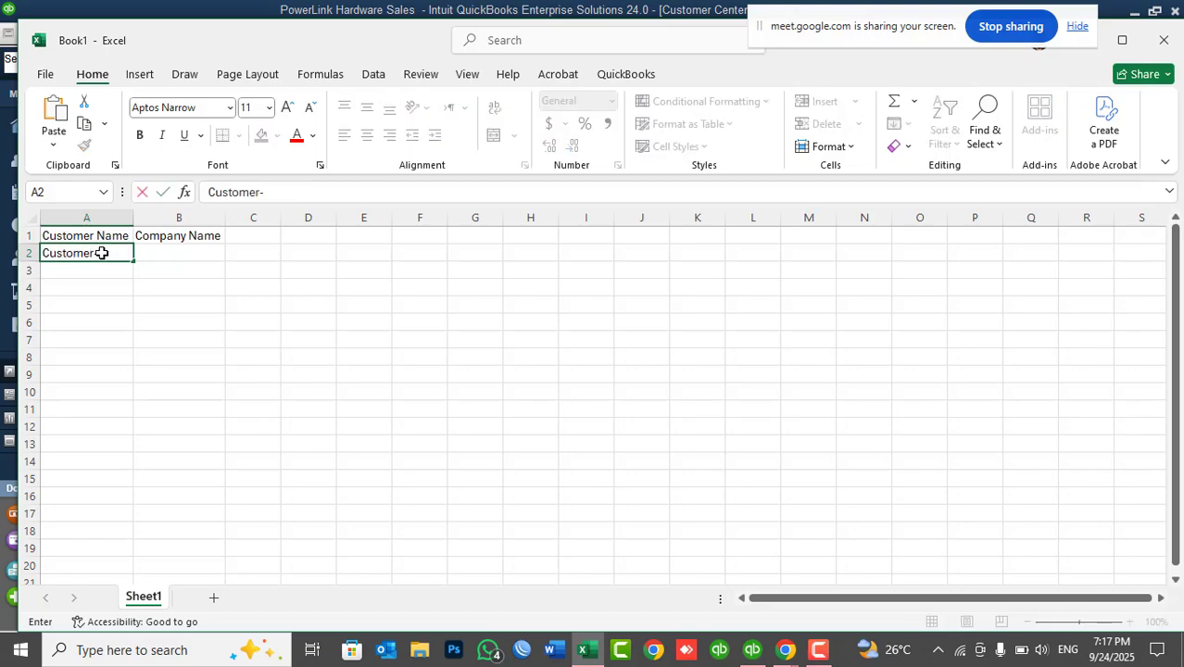
type("Info-01")
key("Return")
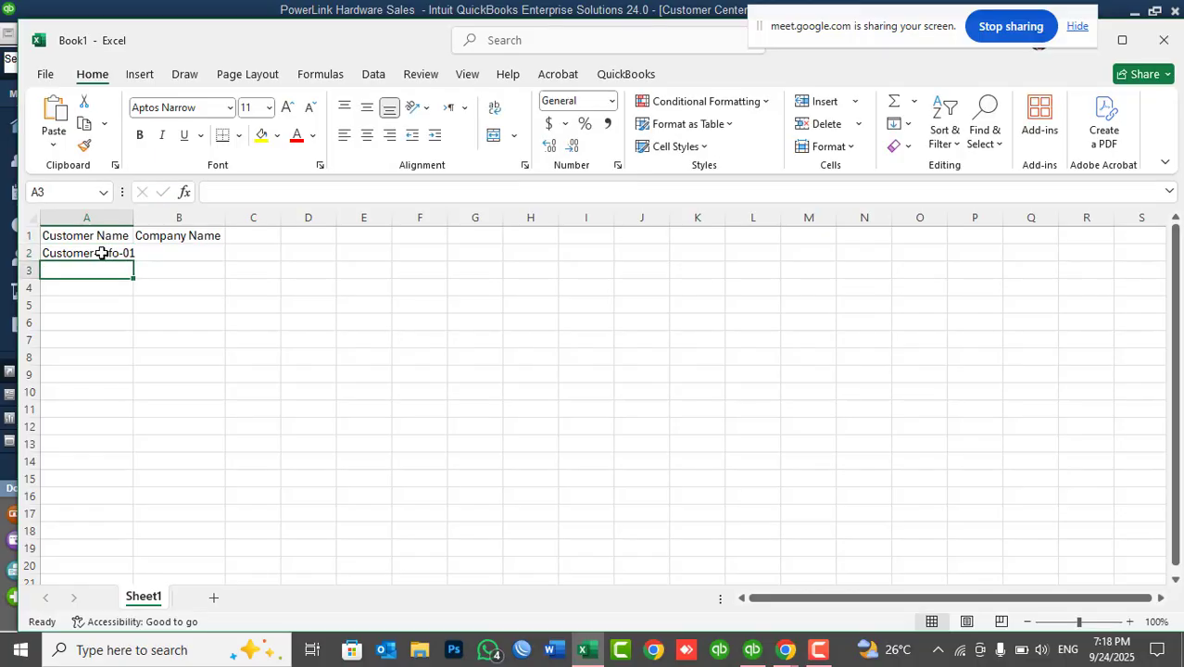
left_click_drag(137, 214, 155, 214)
Make the two headings bold and centered horizontally and vertically, and increase the height of row 1.
left_click_drag(112, 235, 196, 235)
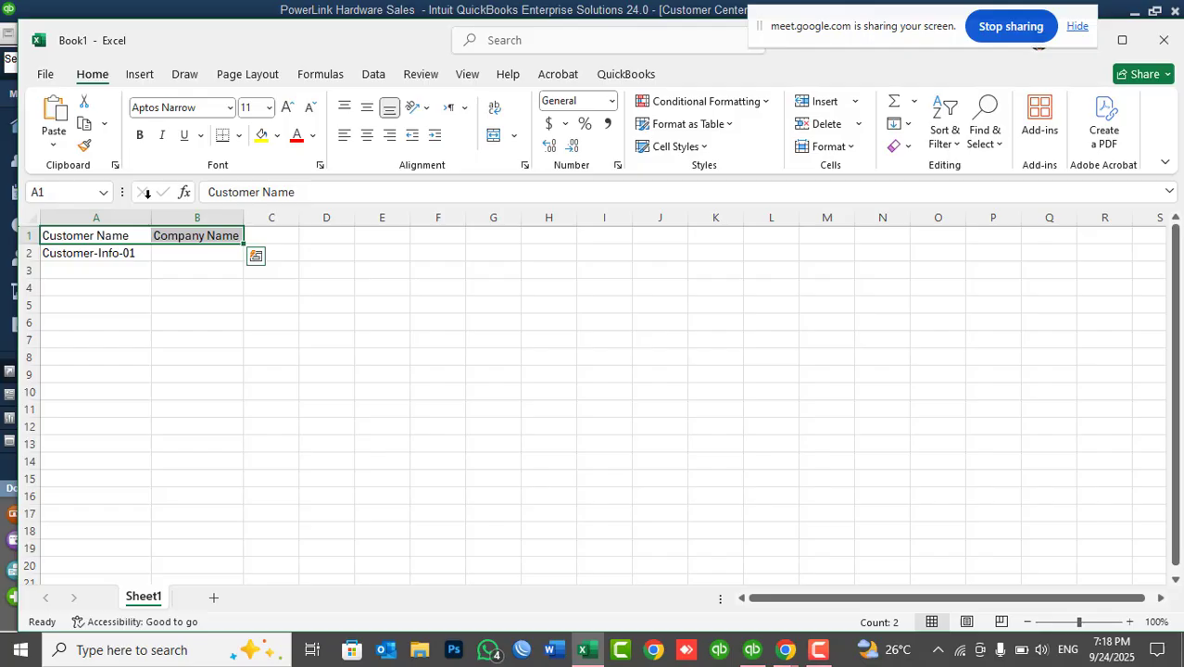
left_click(140, 135)
left_click(369, 136)
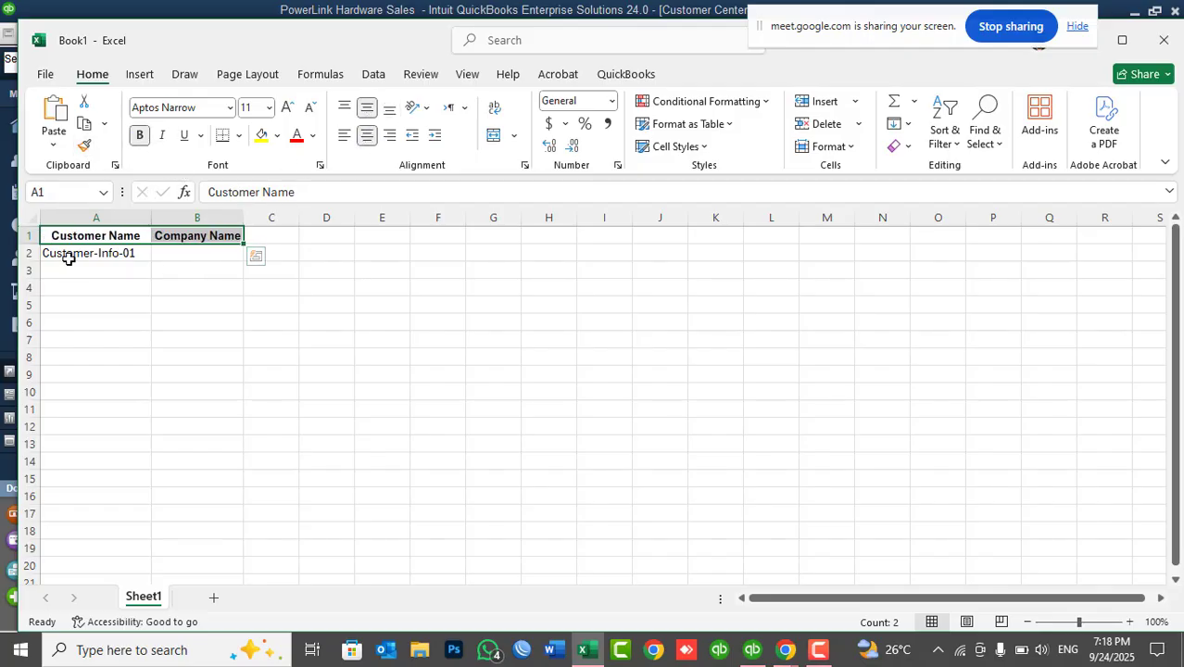
left_click_drag(33, 245, 40, 257)
Fill the customer name series from A2 down to Customer-Info-10 in A11.
left_click(134, 266)
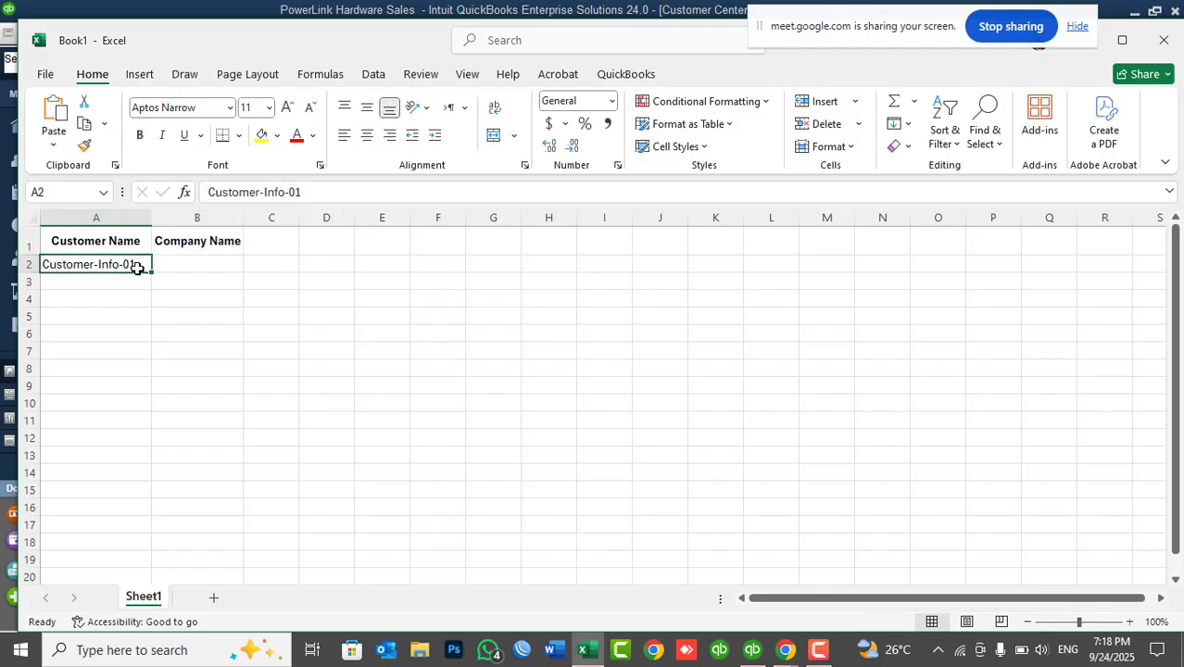
left_click_drag(151, 274, 138, 430)
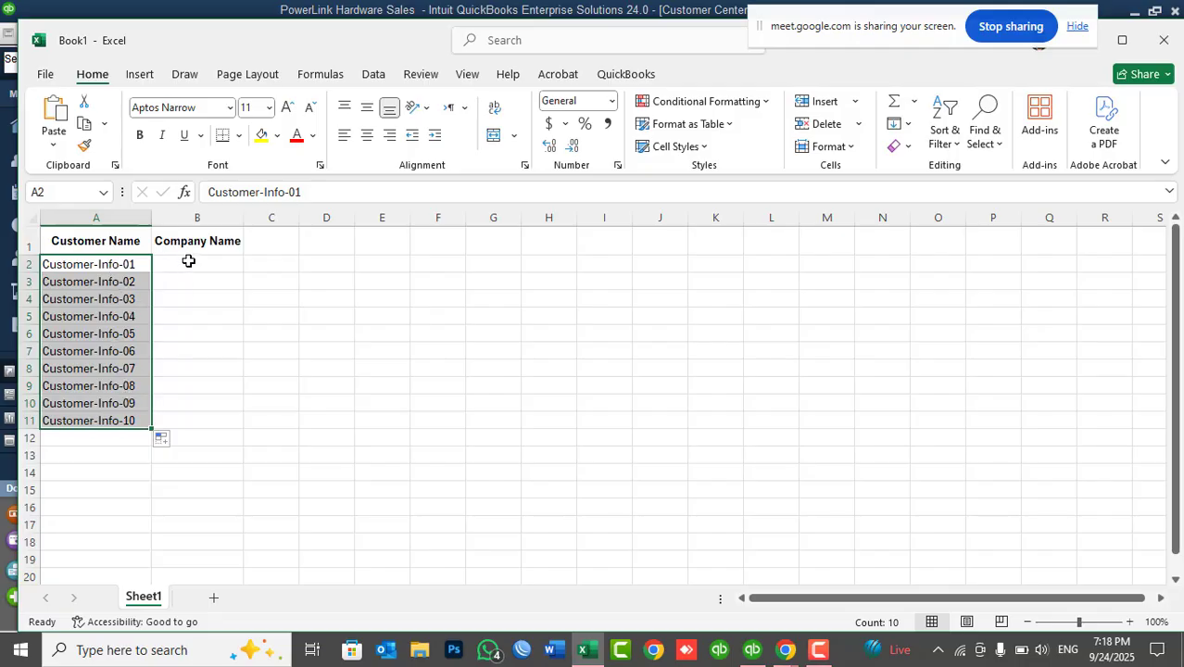
Fill B2:B4 with the company name Ministry of Finance and fit column B to the text.
left_click_drag(187, 263, 187, 301)
key("BackSpace")
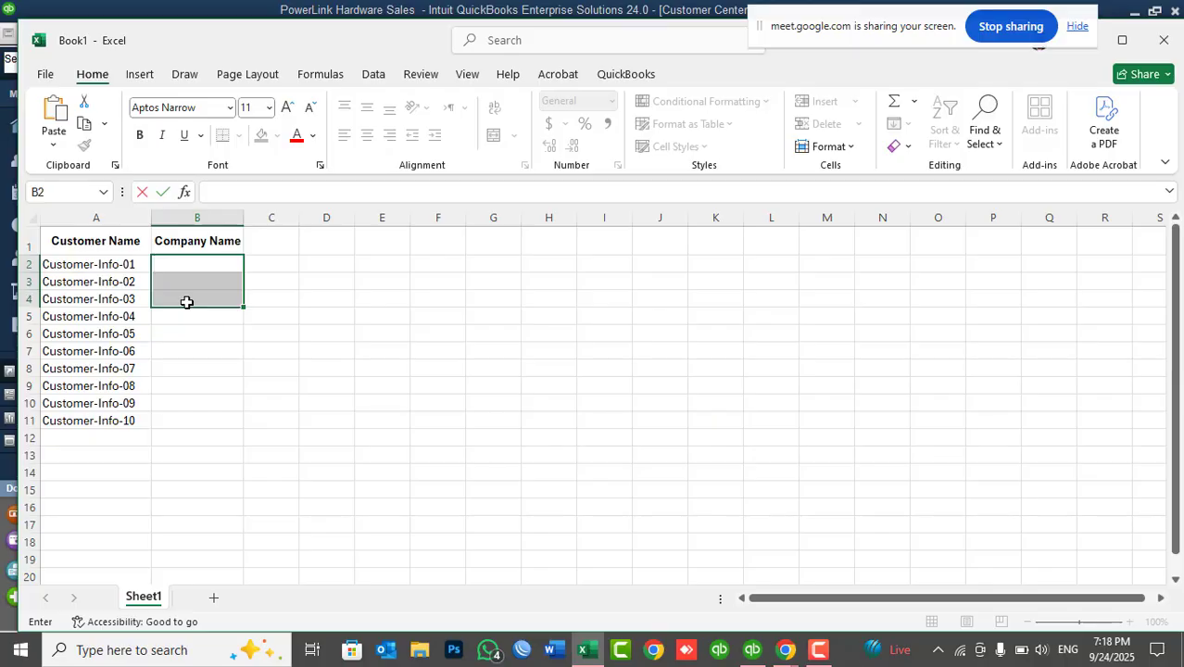
type("Ministry of")
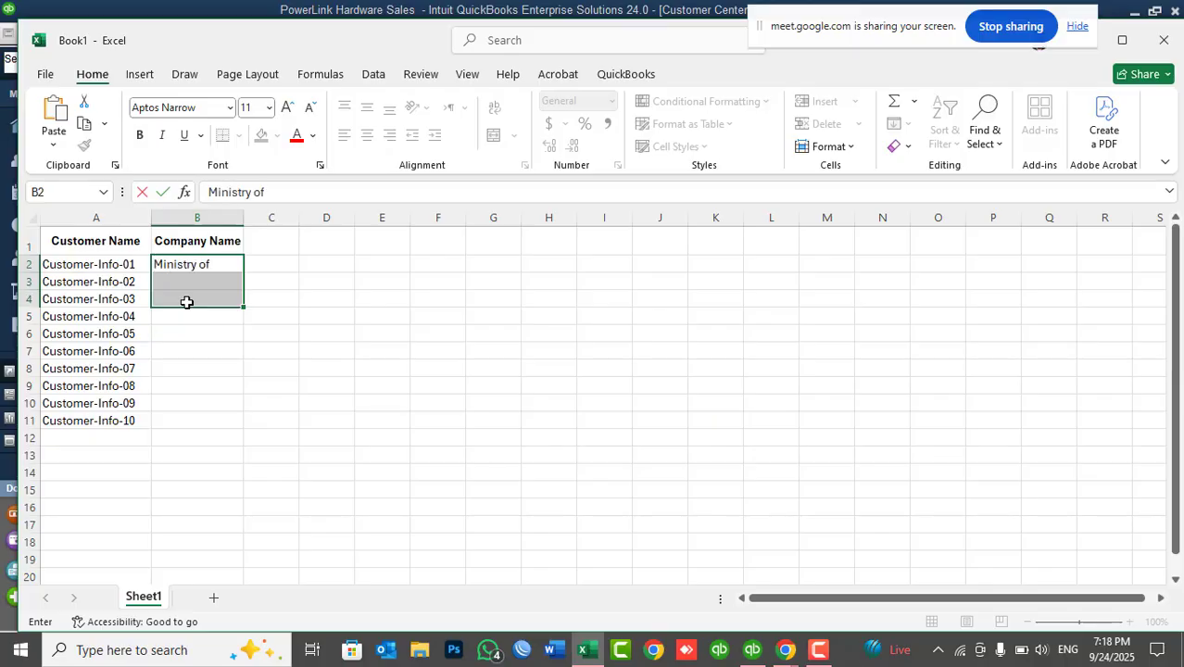
type(" Finance")
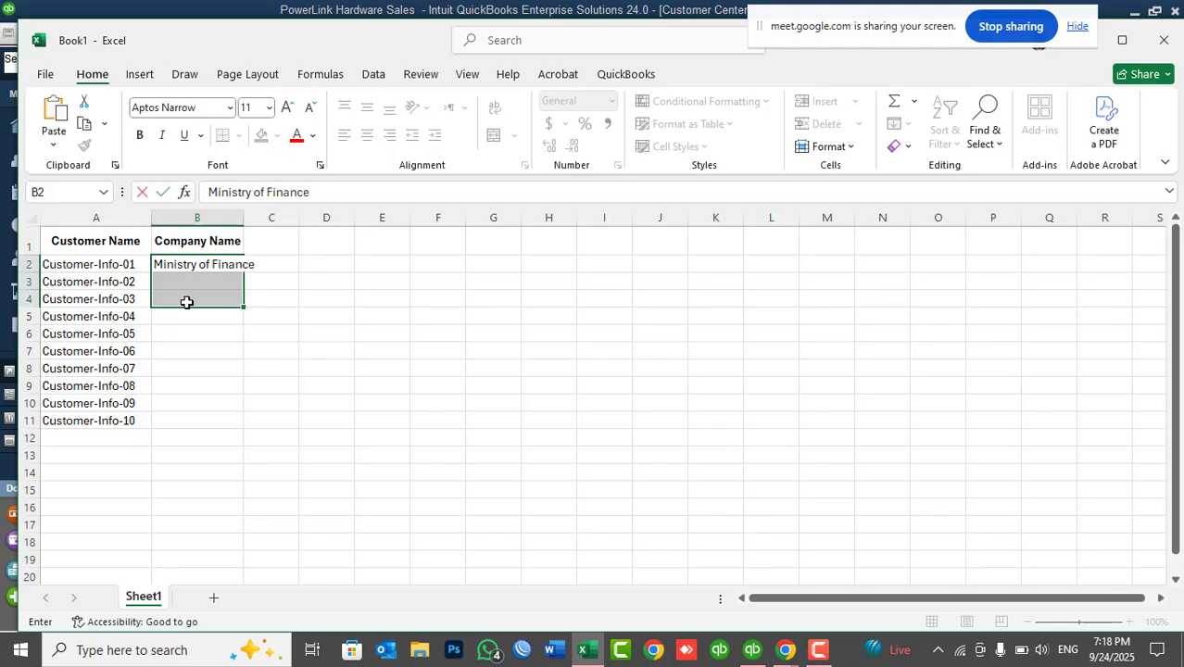
key("ctrl+Return")
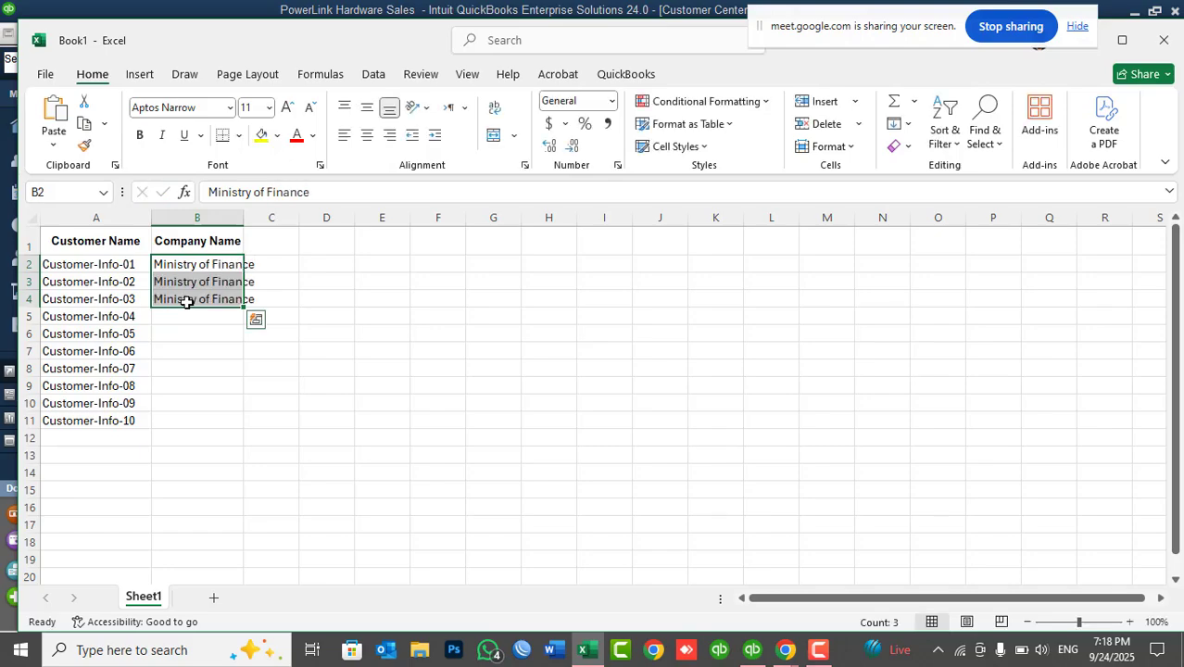
double_click(244, 218)
Fill the company names with Google in B5:B8 and Microsoft in B9:B11.
left_click_drag(217, 317, 220, 370)
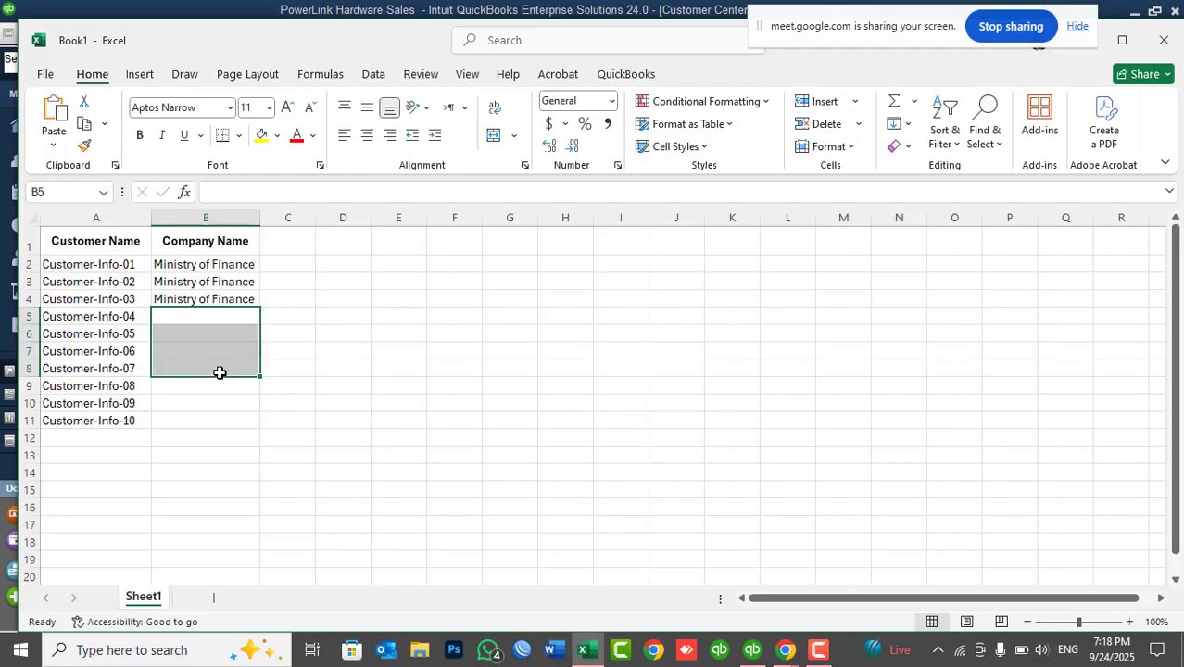
type("Google")
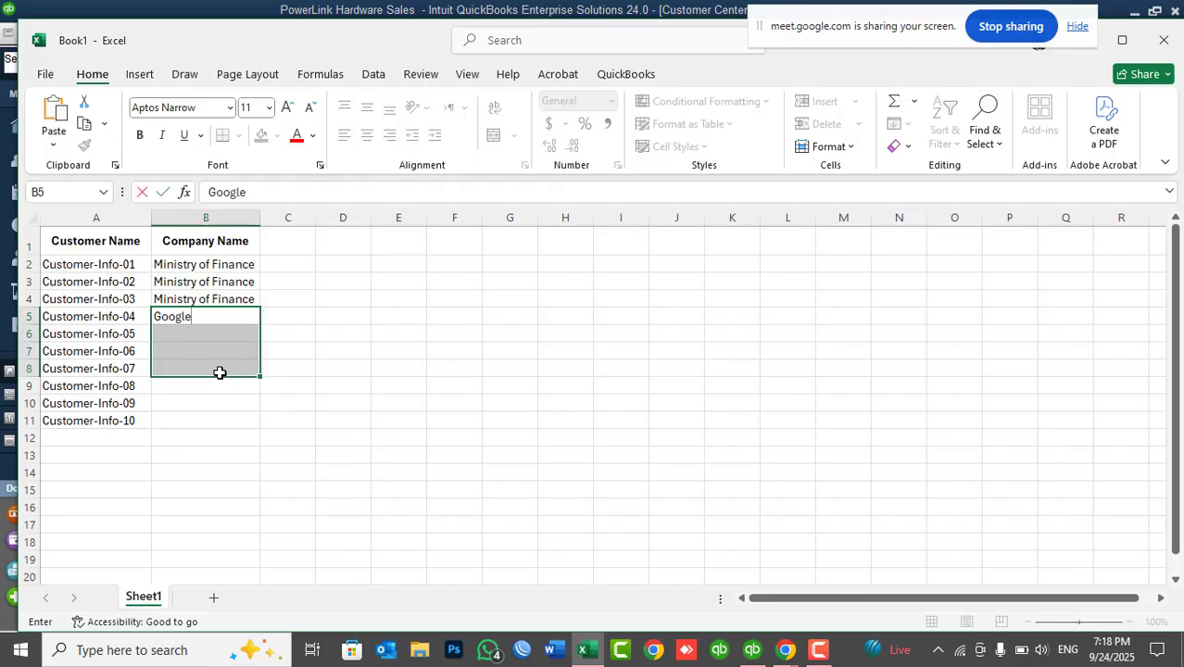
key("ctrl+Return")
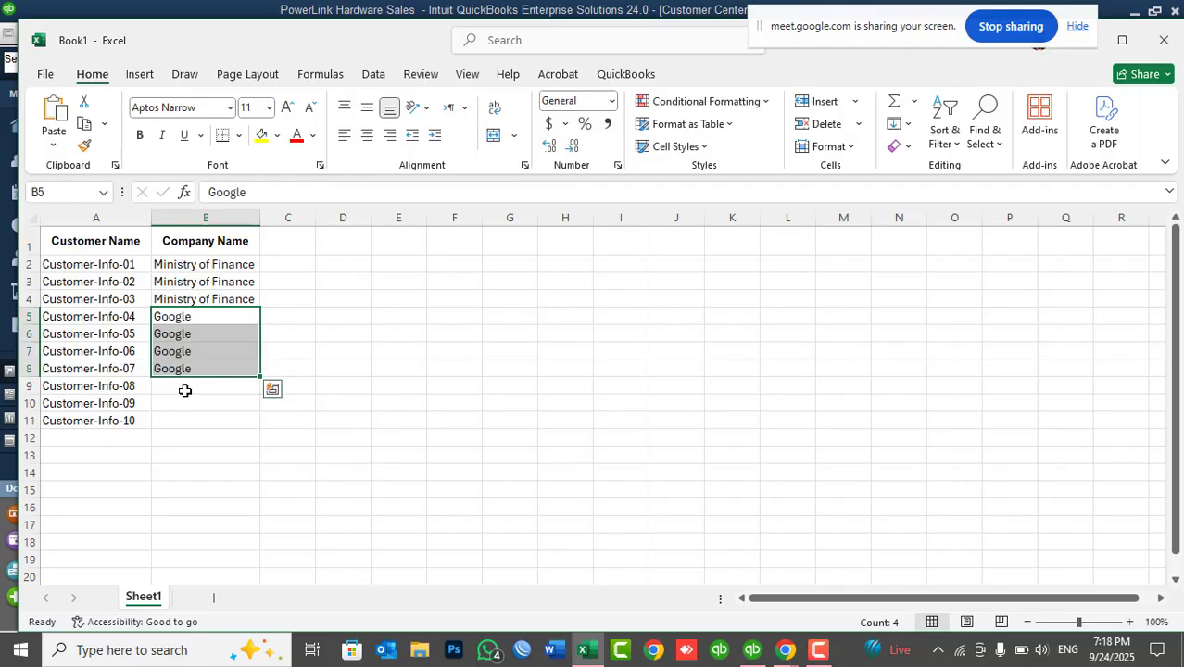
left_click_drag(186, 389, 187, 419)
type("Micro")
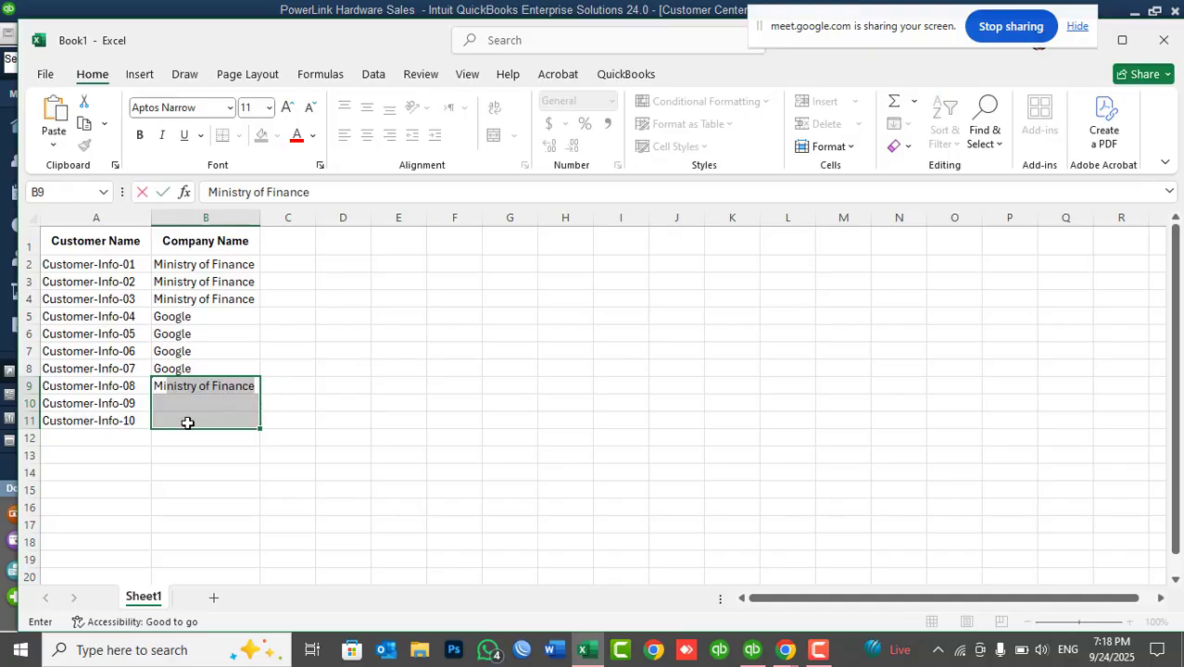
type("soft")
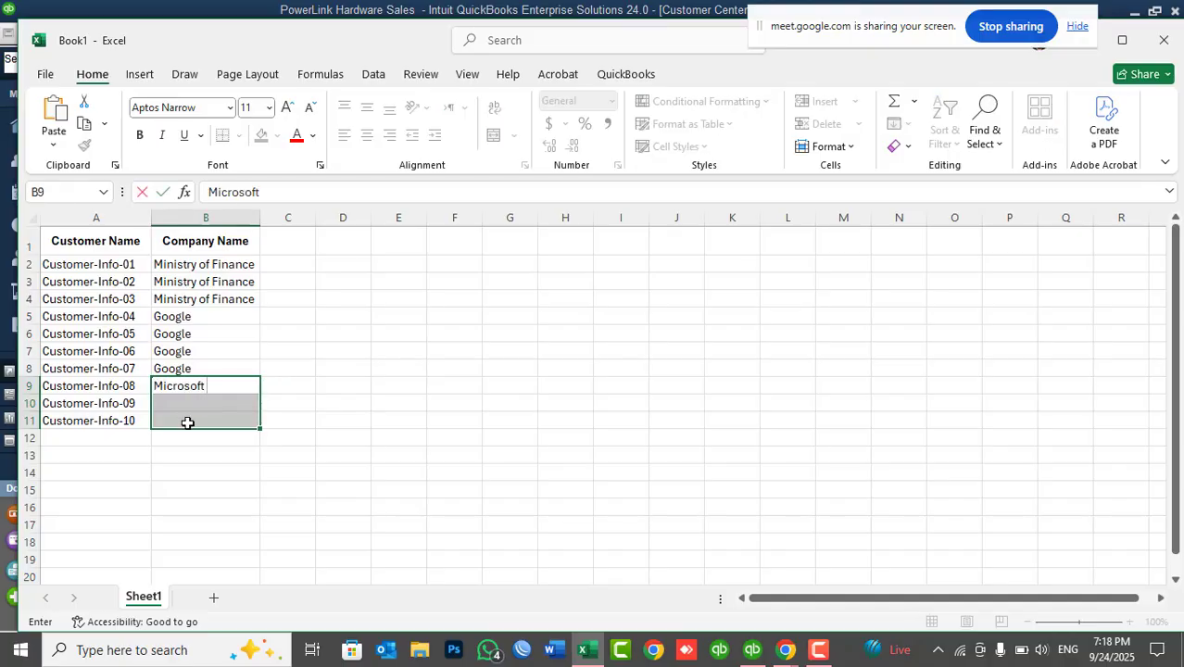
key("ctrl+Return")
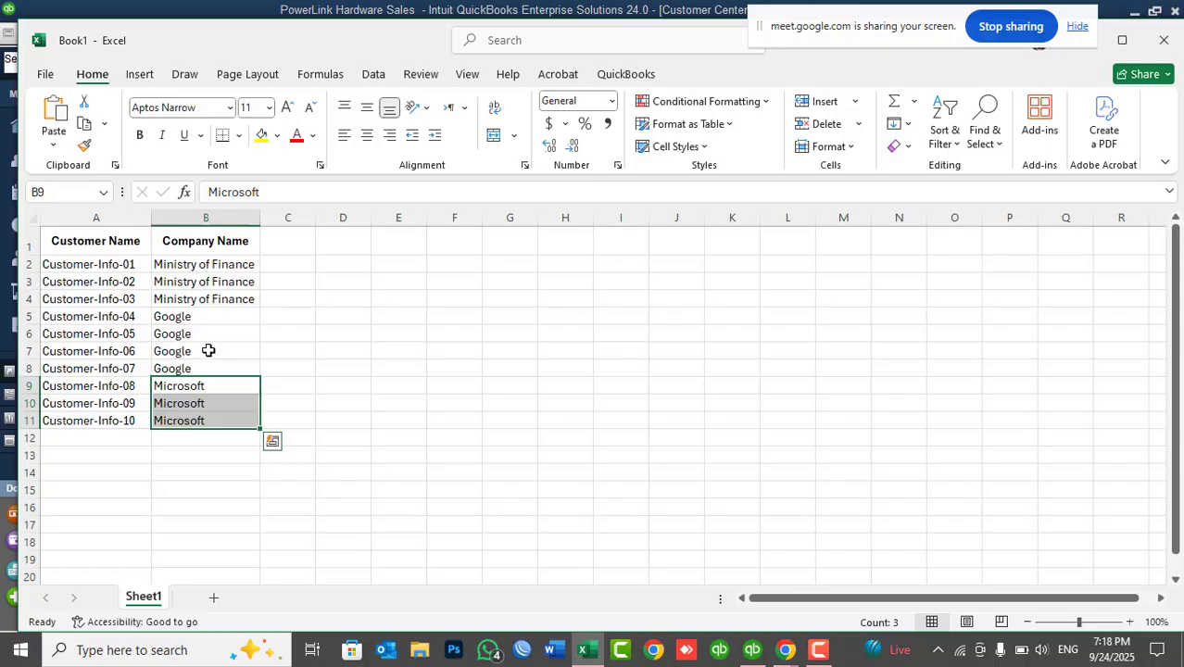
Switch to QuickBooks, open the grid for adding multiple customers and jobs, and widen its Name column.
left_click(752, 651)
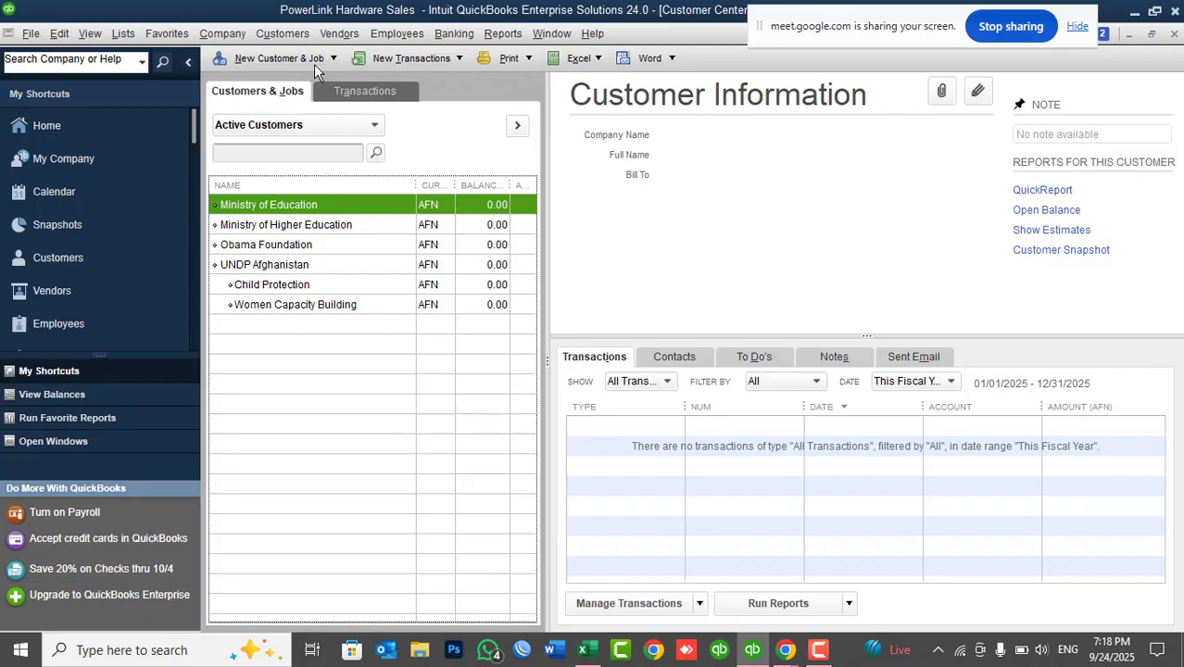
left_click(305, 60)
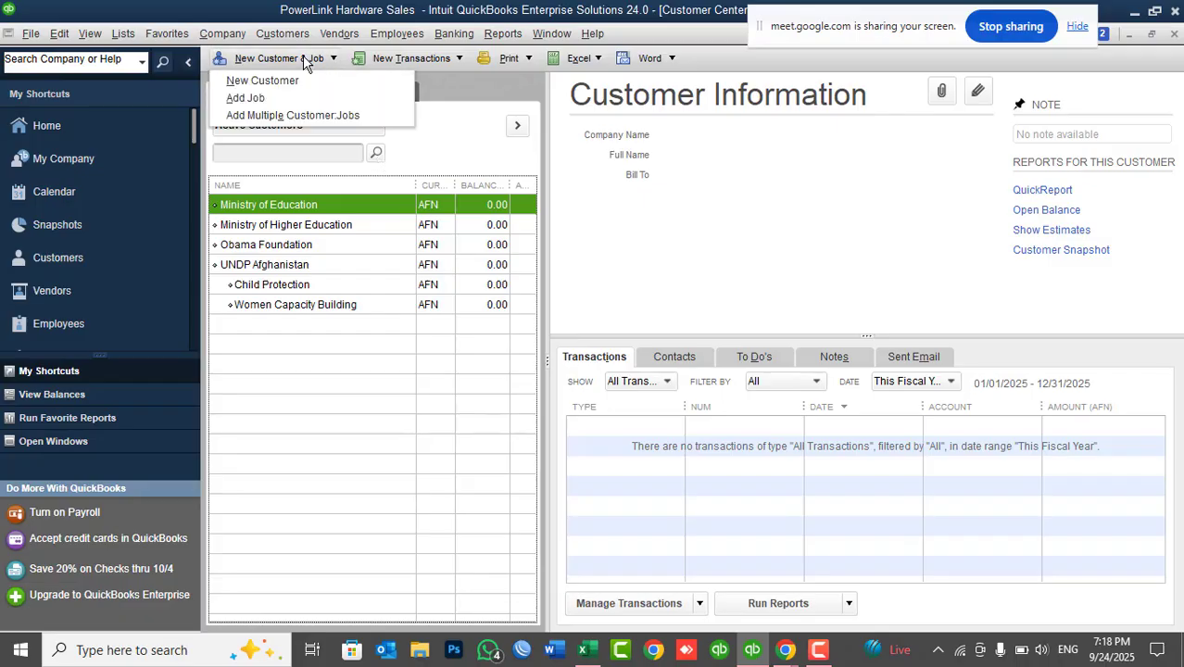
left_click(302, 117)
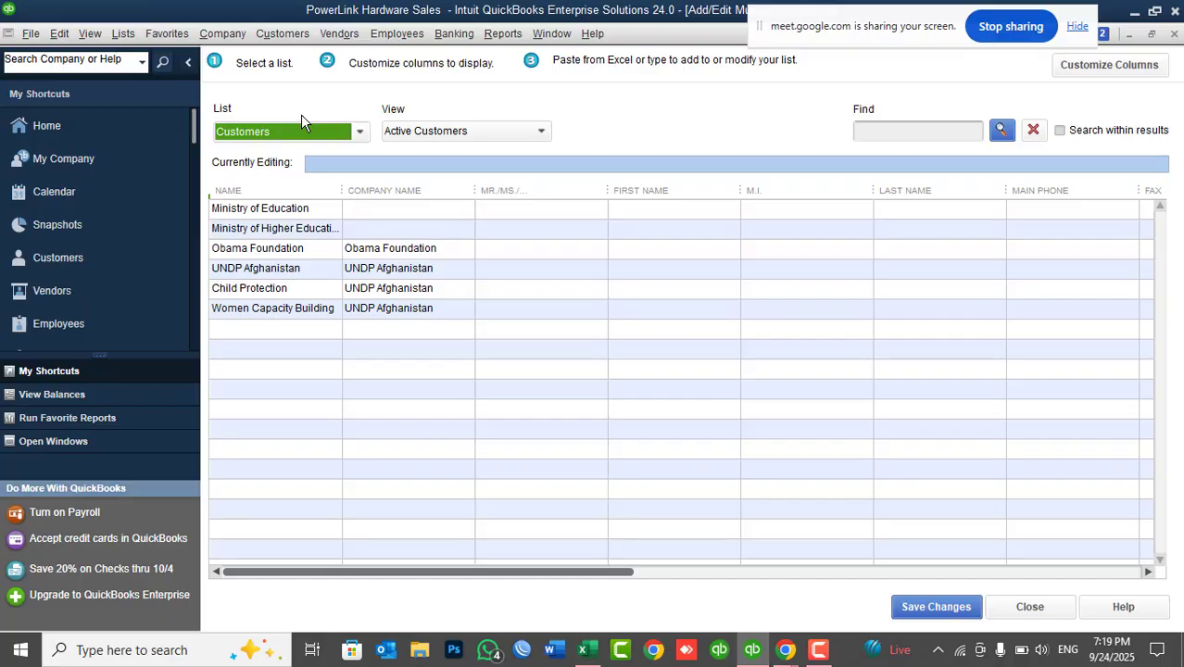
left_click_drag(343, 191, 384, 191)
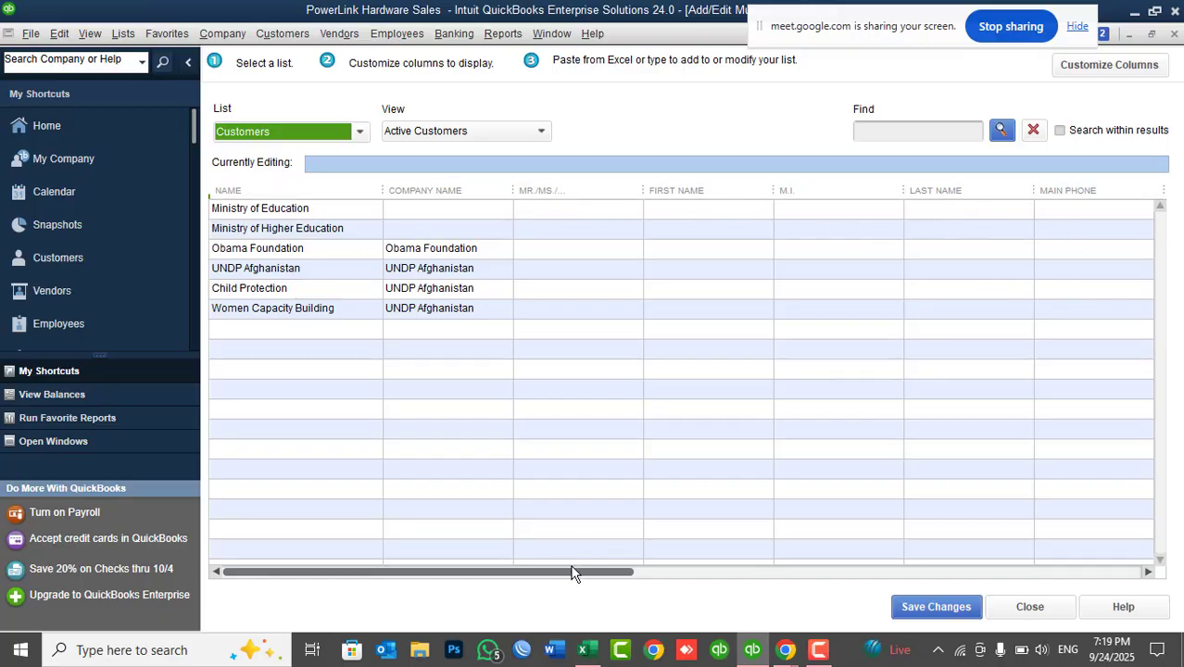
Open the grid's column customization and remove Mr./Ms./..., First Name, M.I. and Last Name from the chosen columns.
left_click_drag(574, 570, 444, 550)
left_click(572, 192)
left_click(1143, 67)
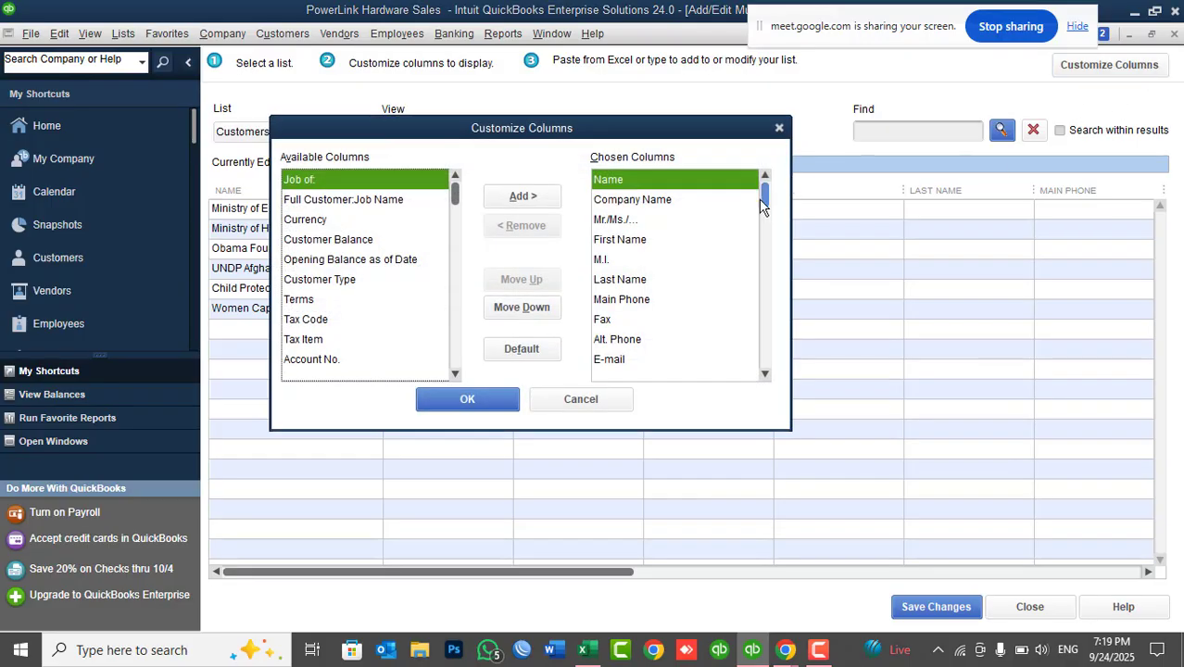
left_click_drag(631, 130, 931, 218)
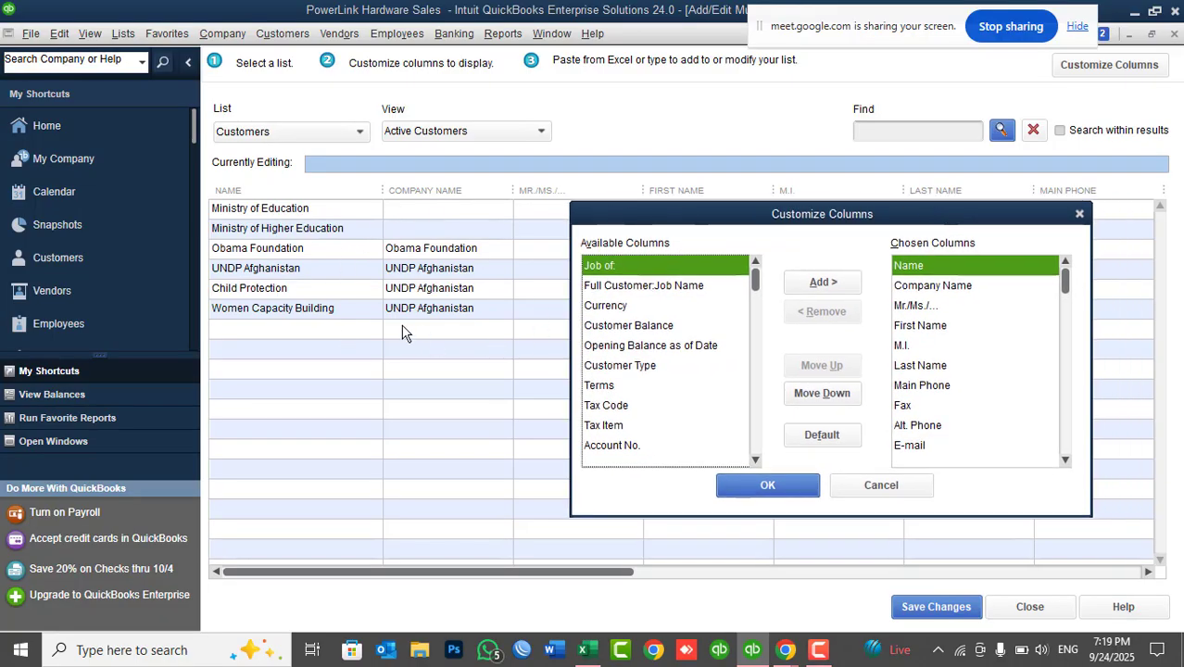
left_click(931, 305)
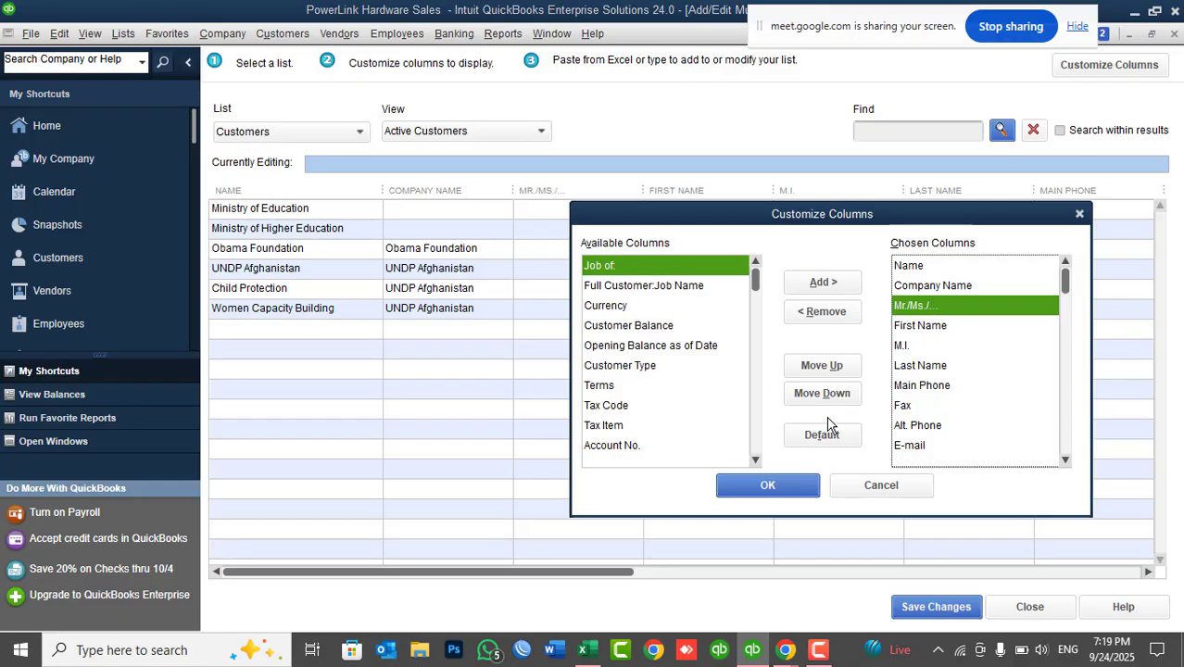
left_click(825, 312)
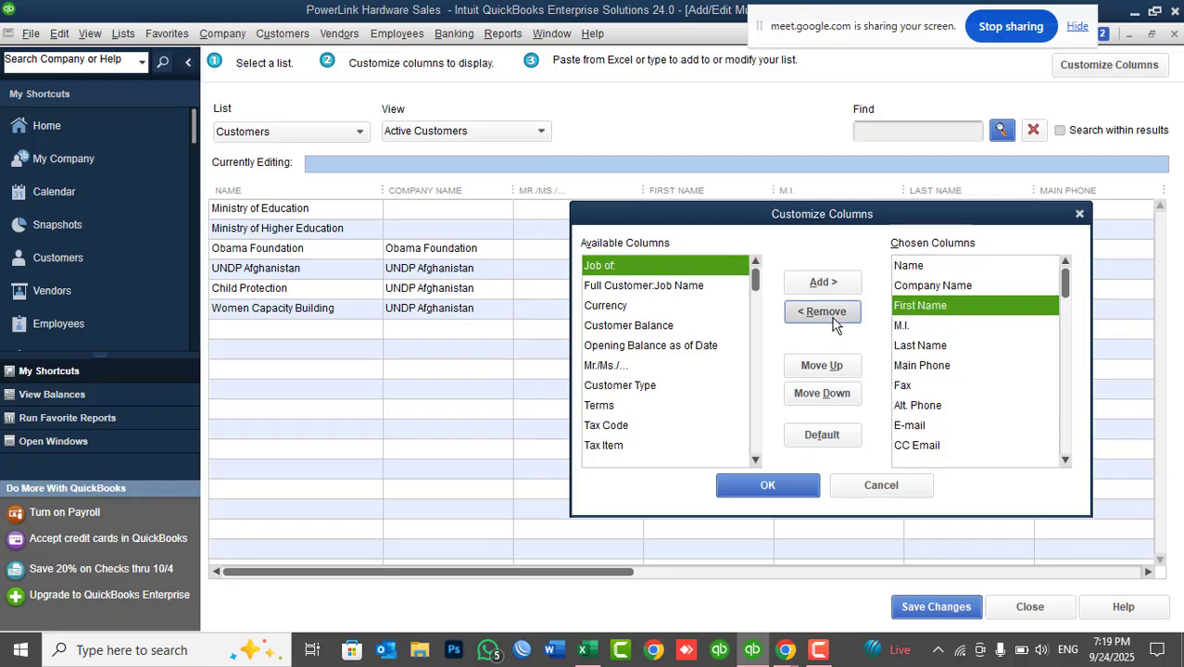
left_click(825, 312)
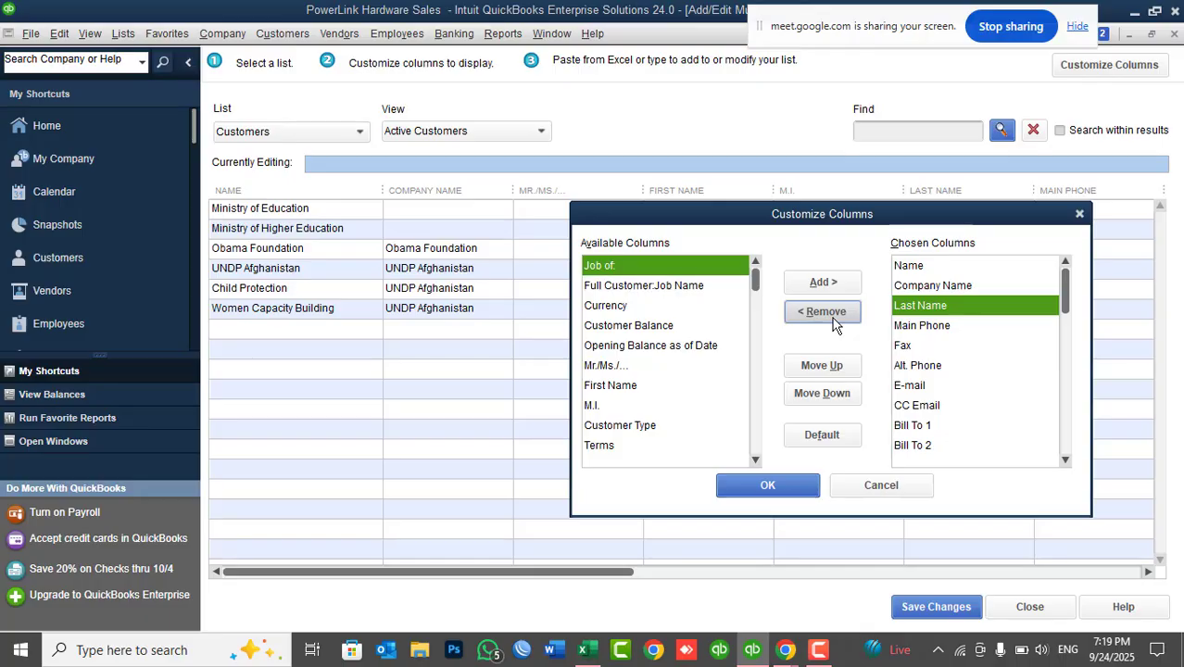
left_click(832, 318)
Remove Fax, Alt. Phone and CC Email from the chosen columns.
left_click(921, 327)
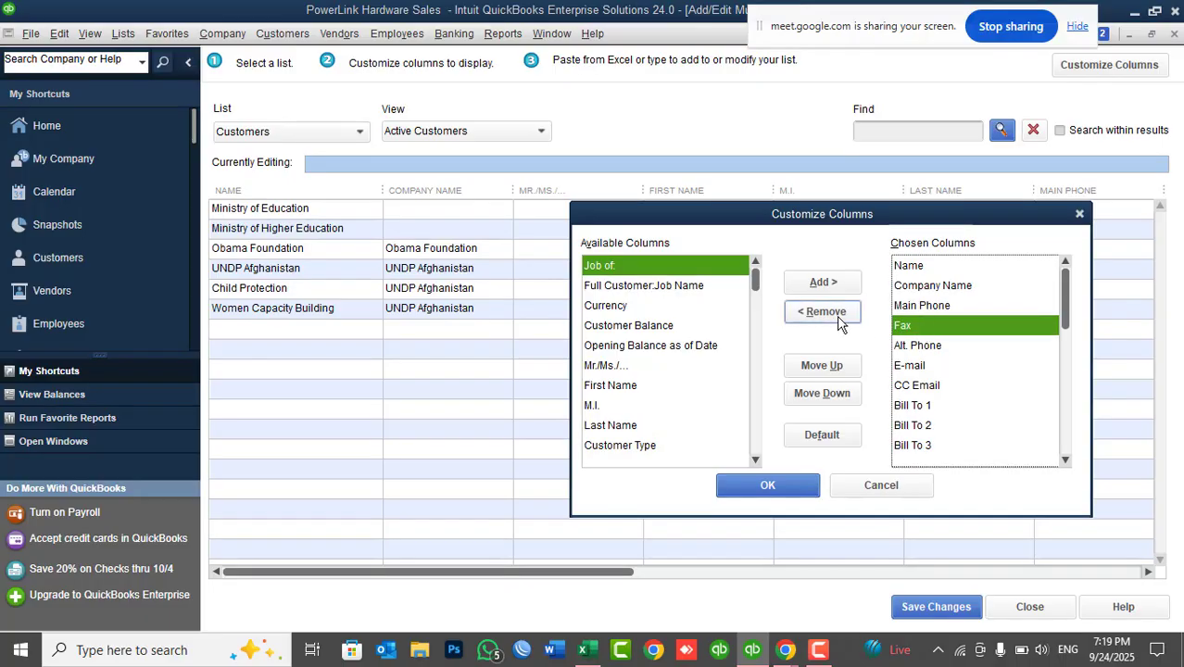
left_click(832, 317)
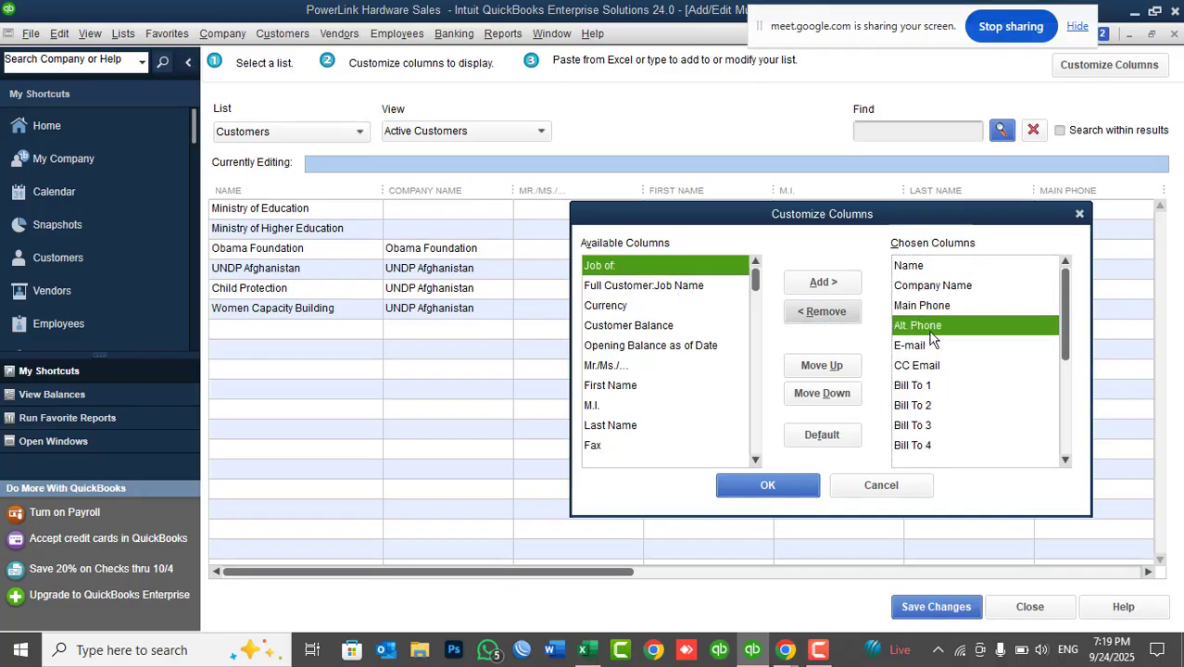
left_click(807, 311)
left_click(913, 348)
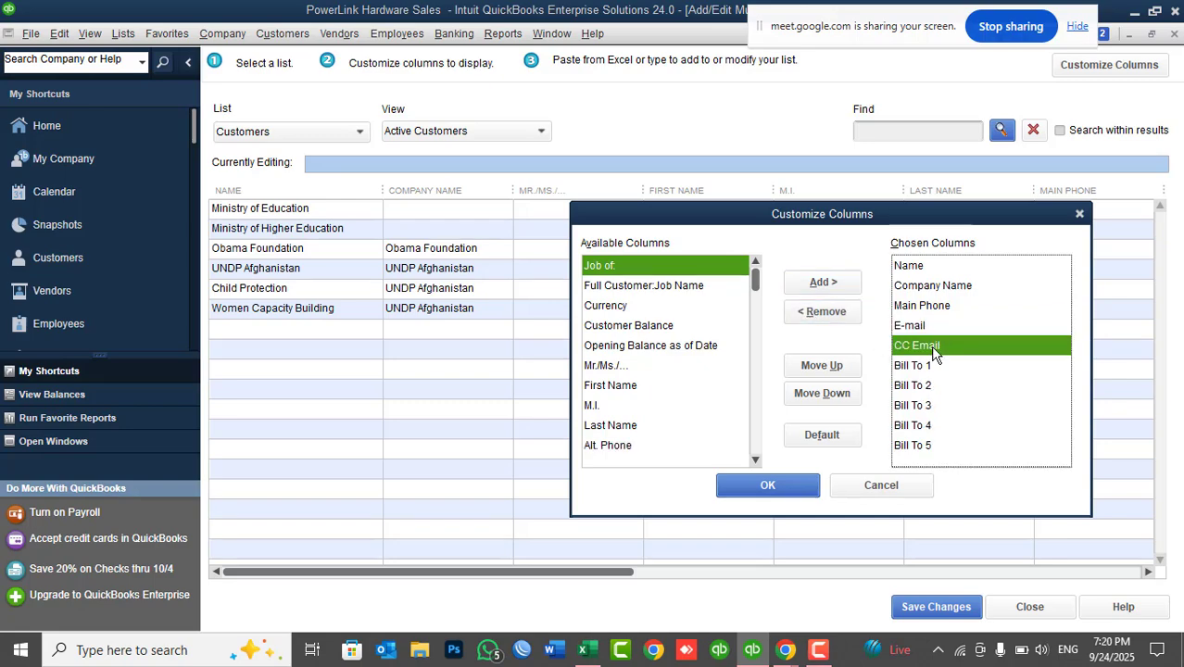
left_click(824, 312)
Remove Bill To 2 through Bill To 5 from the chosen columns and apply the customized column layout.
left_click(912, 366)
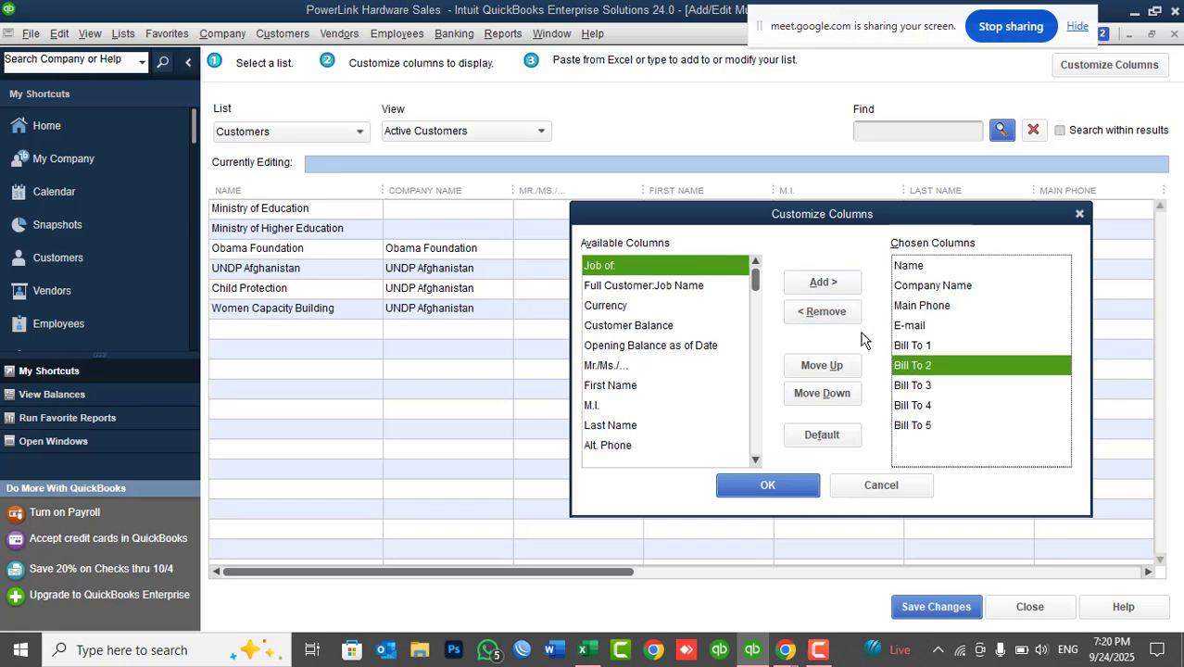
left_click(832, 313)
left_click(832, 313)
left_click(832, 313)
left_click(832, 313)
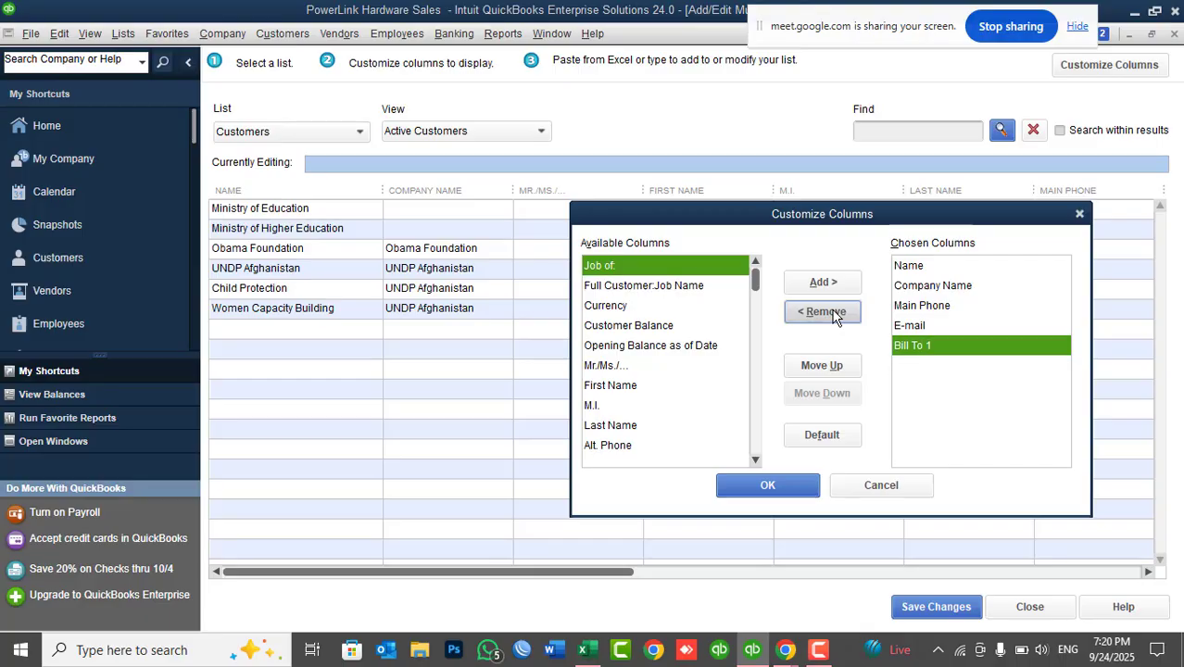
left_click(778, 487)
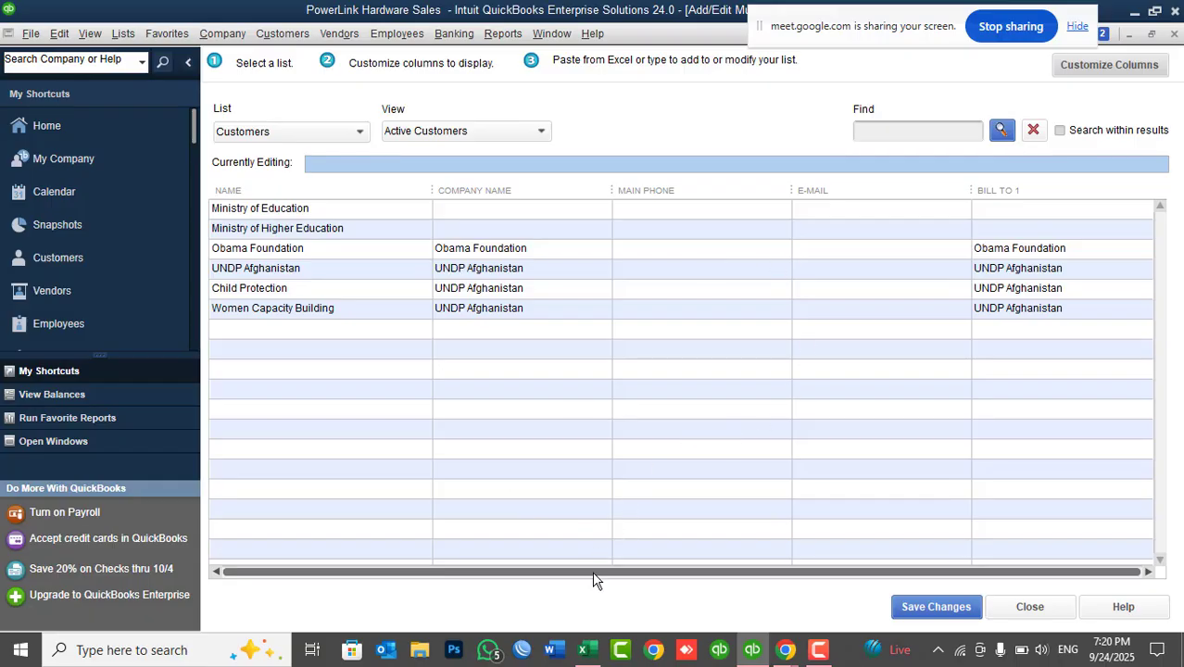
Switch to the Excel workbook and copy the customer and company names in A2:B11 without the headers.
mouse_move(590, 656)
left_click(556, 546)
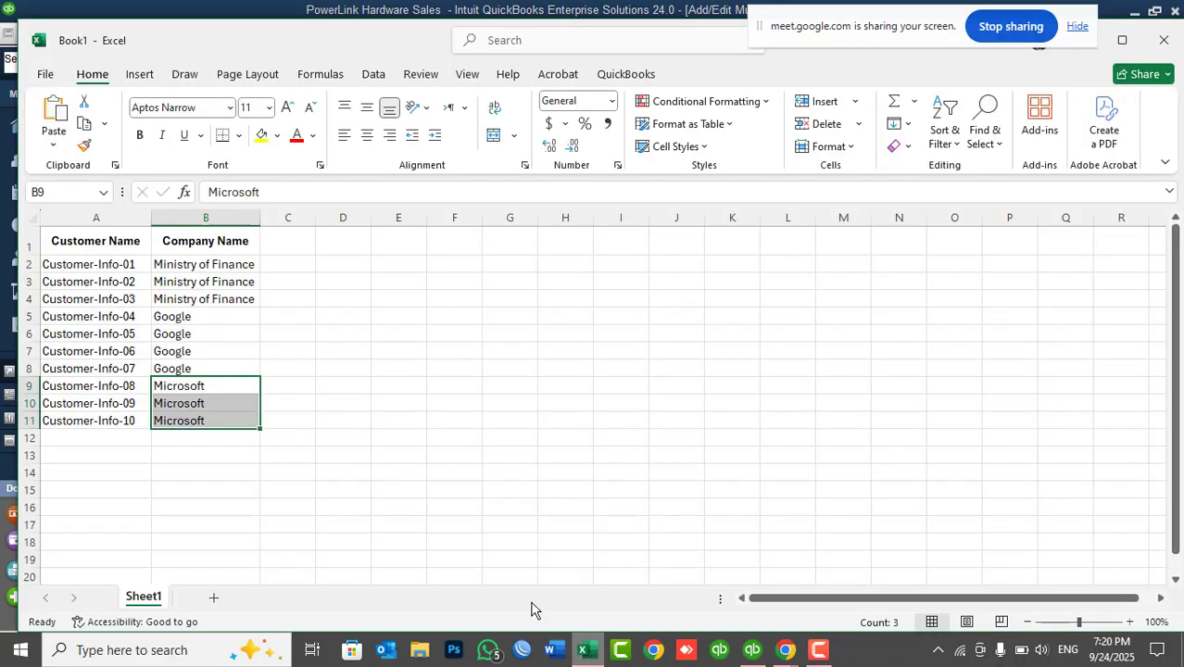
left_click(587, 656)
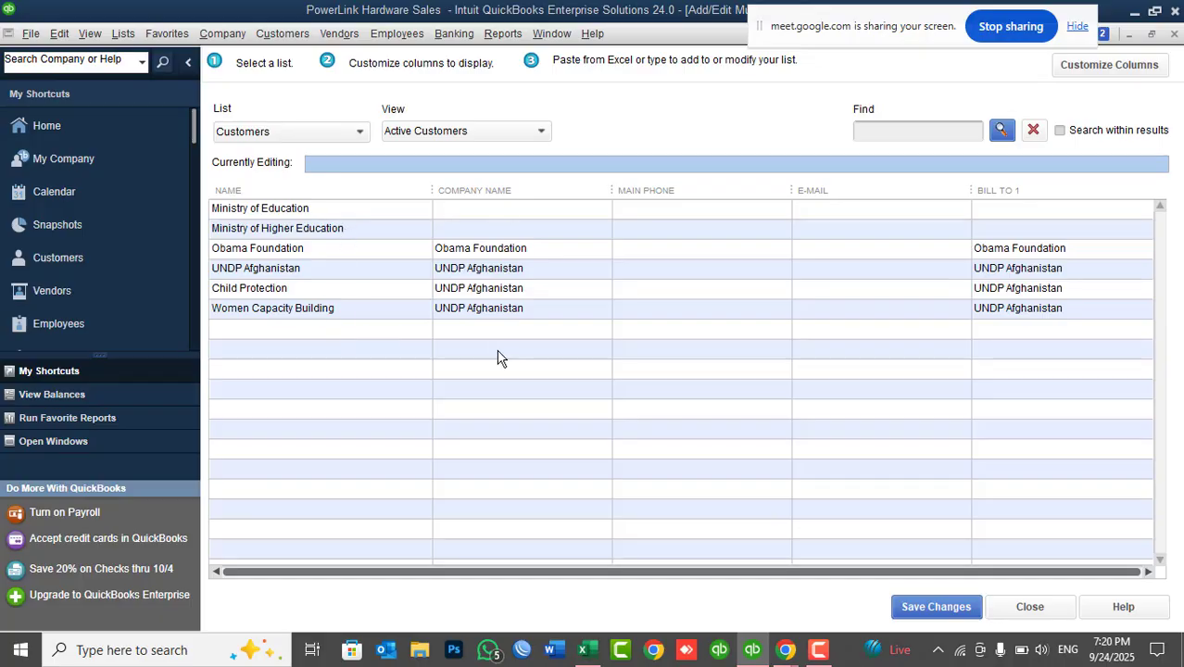
left_click(584, 650)
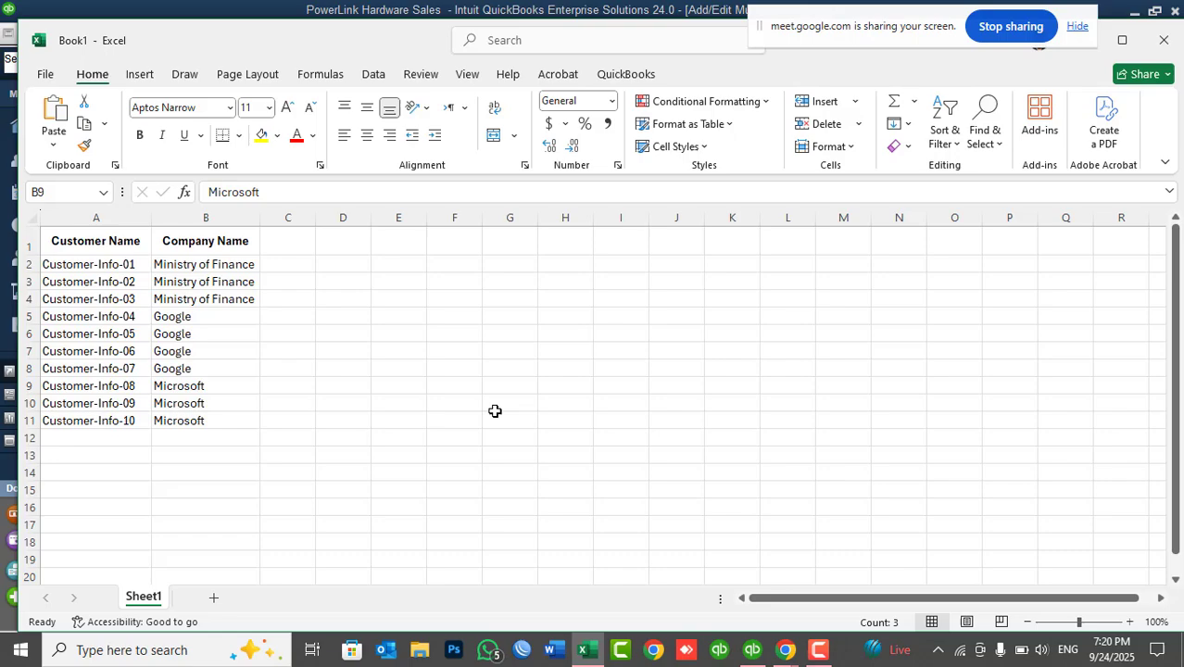
left_click(185, 241)
left_click(286, 247)
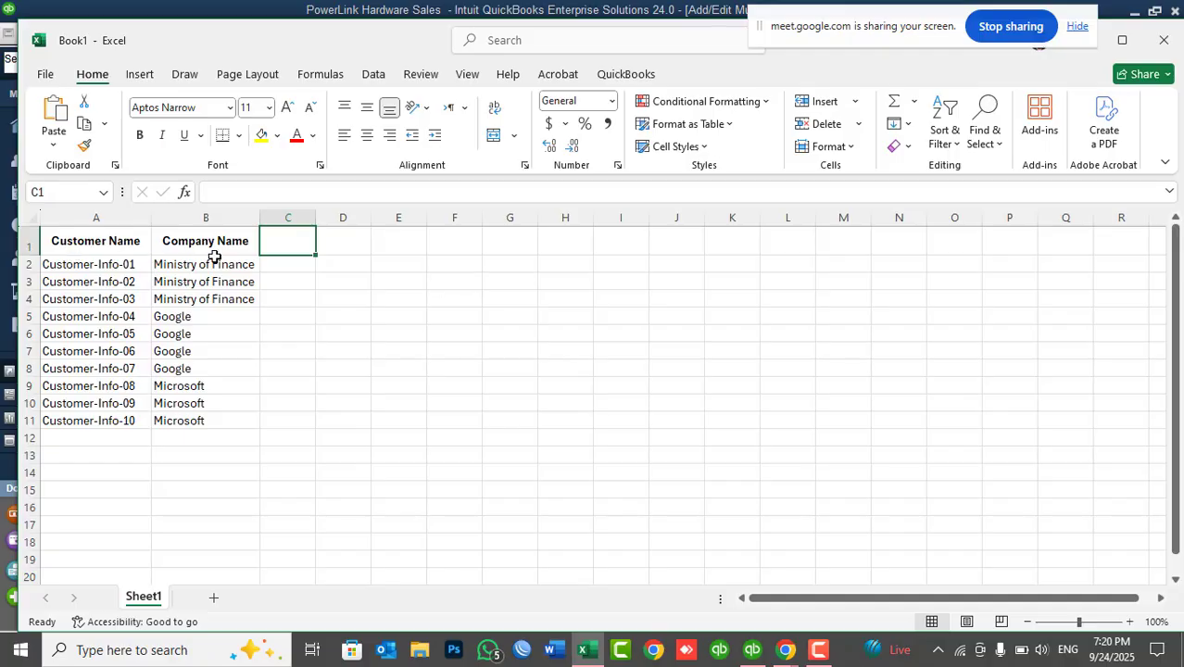
left_click_drag(106, 264, 191, 425)
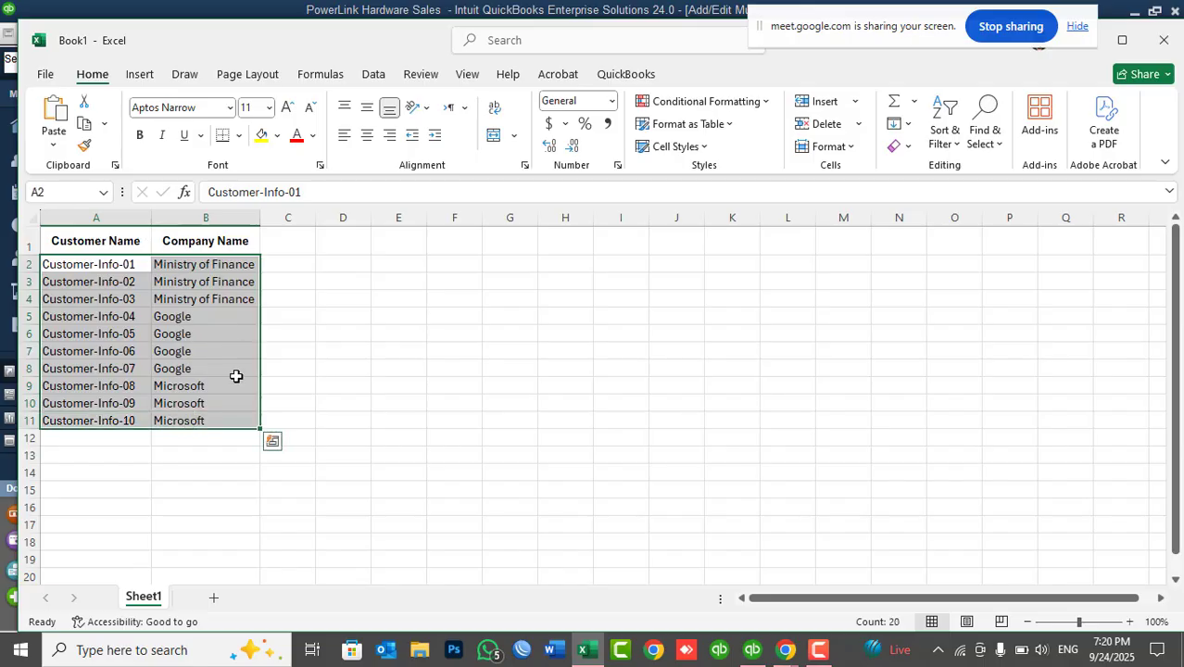
key("ctrl+c")
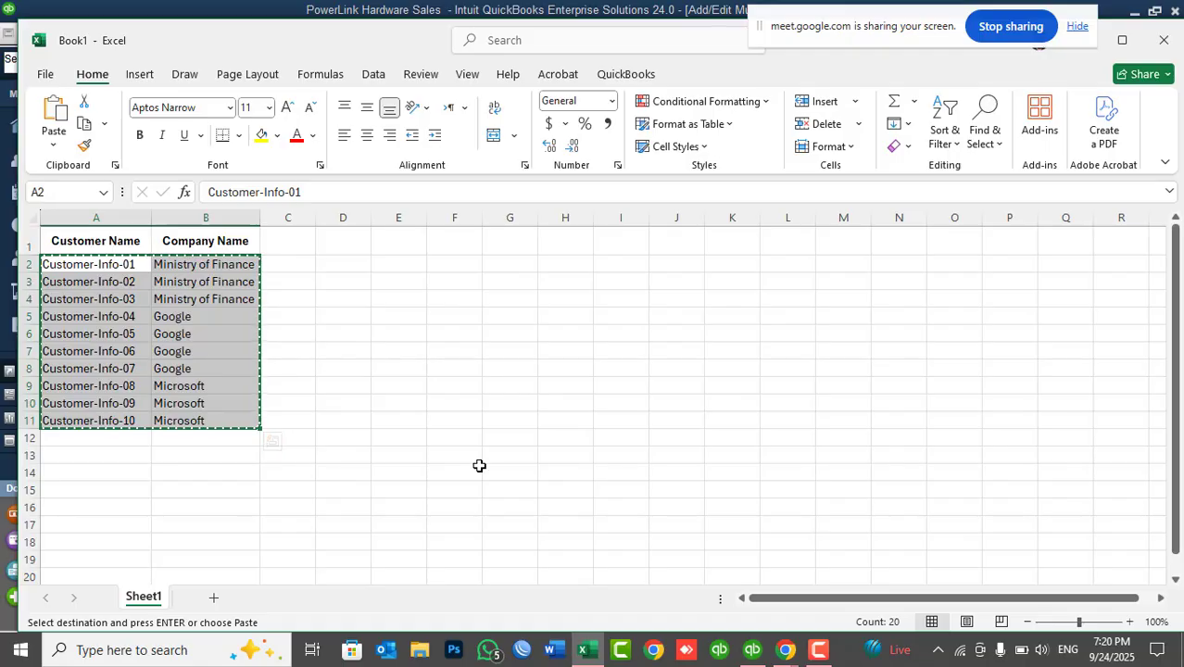
Switch to QuickBooks and paste the copied list into the grid from the first empty Name cell below Women Capacity Building.
left_click(752, 649)
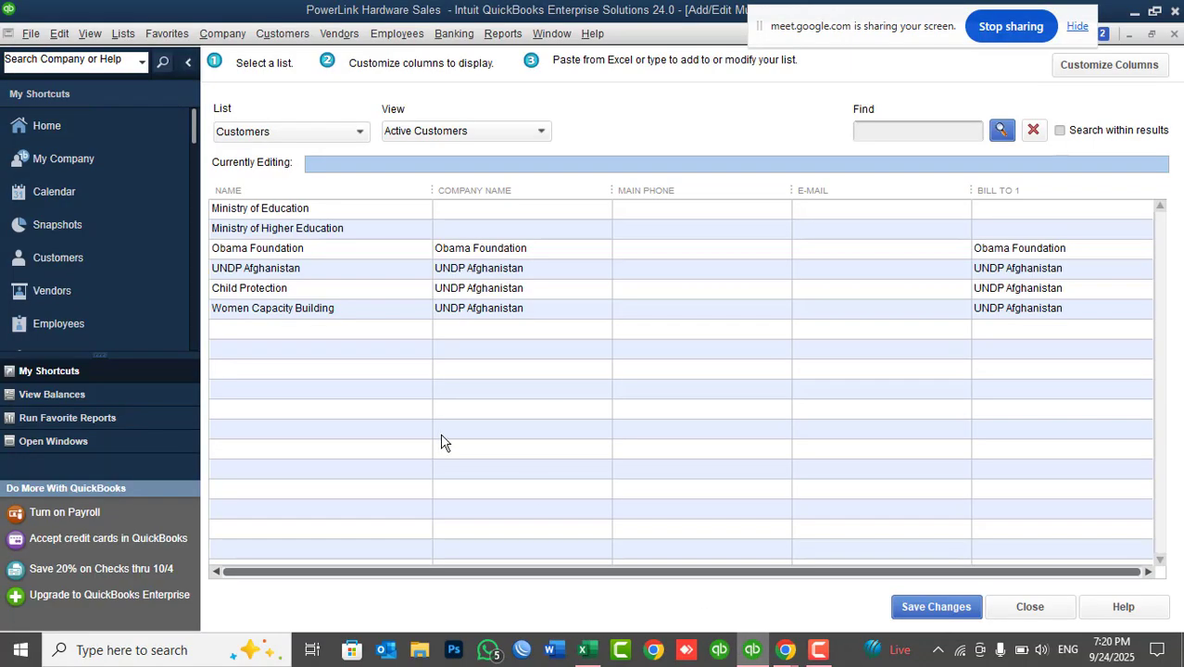
left_click(287, 330)
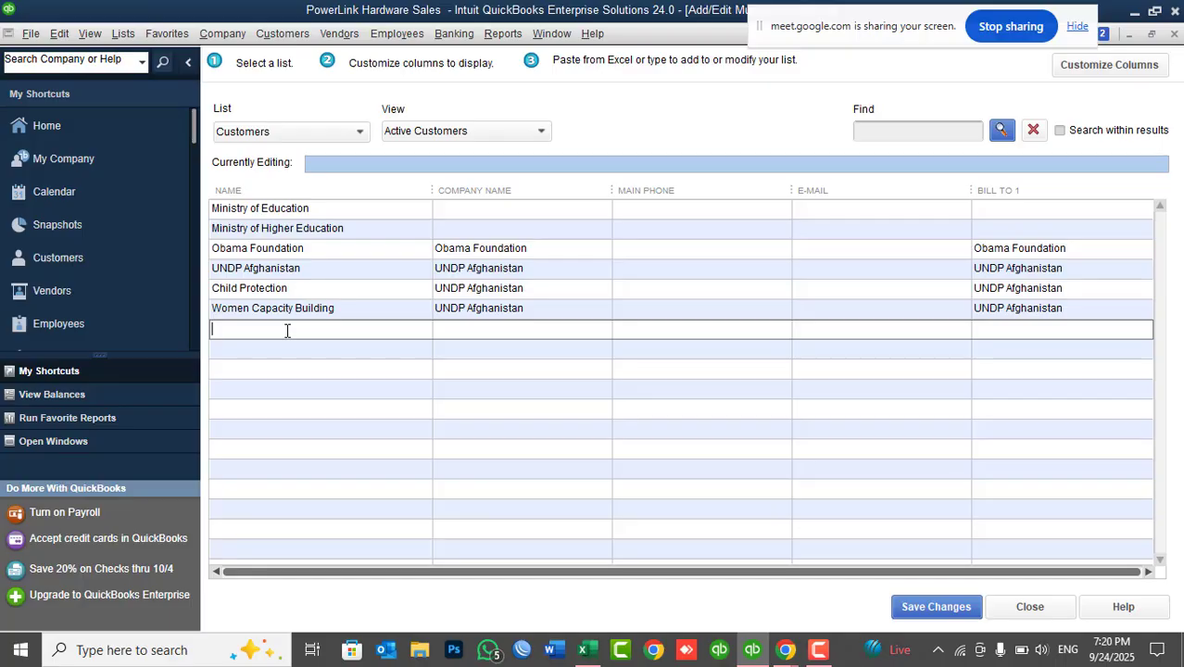
key("ctrl+v")
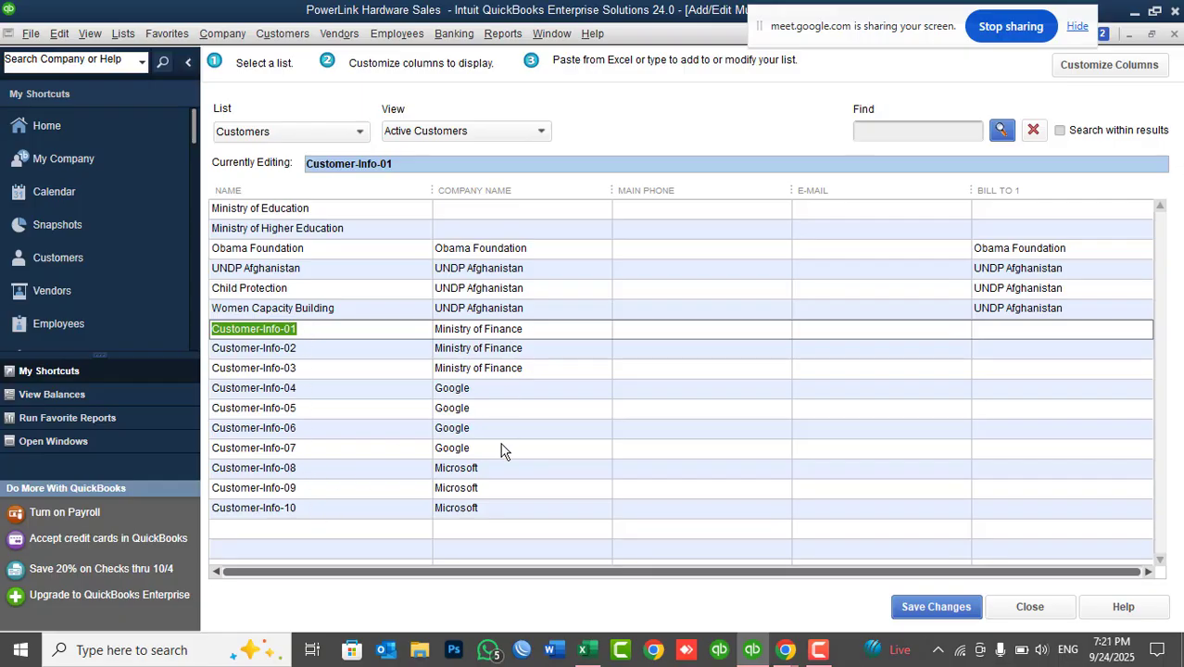
left_click(586, 651)
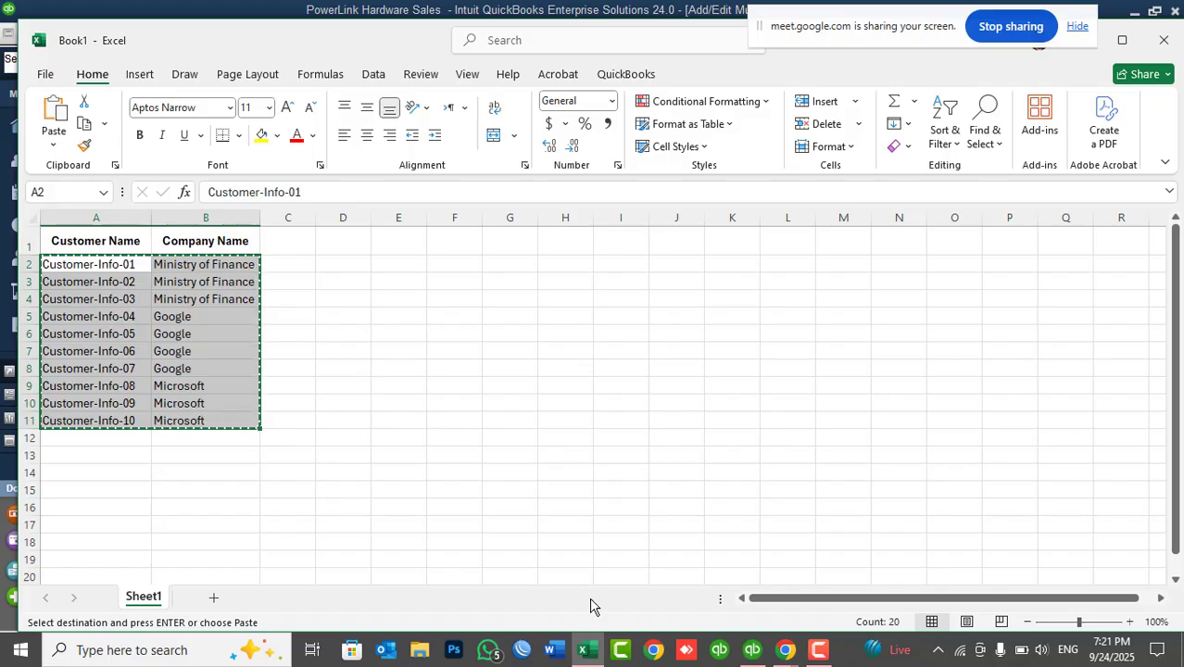
left_click(585, 651)
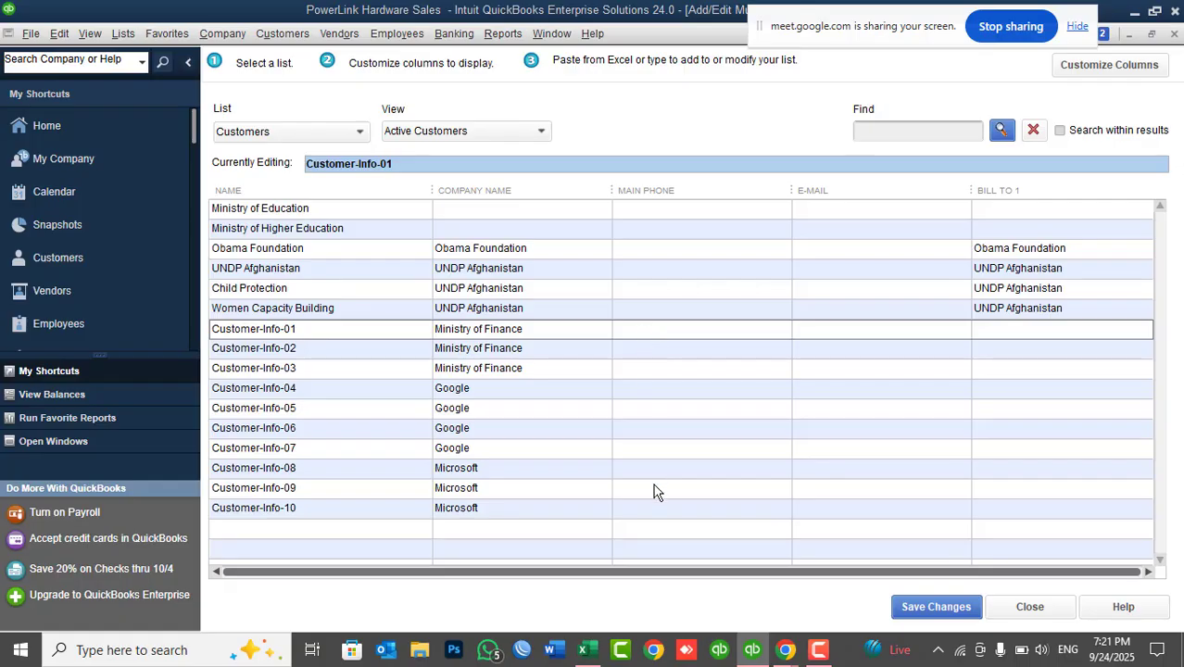
Save the pasted customer records, close the grid, and slightly narrow the Name column of the customer list.
left_click(937, 607)
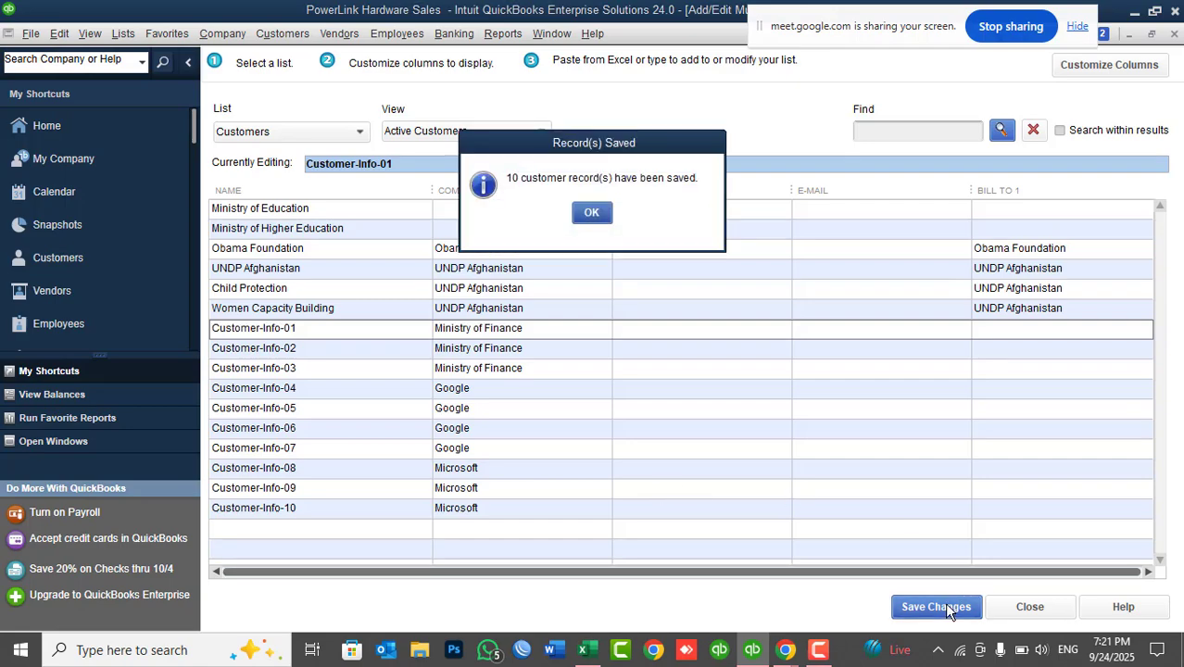
left_click(589, 212)
left_click(1029, 607)
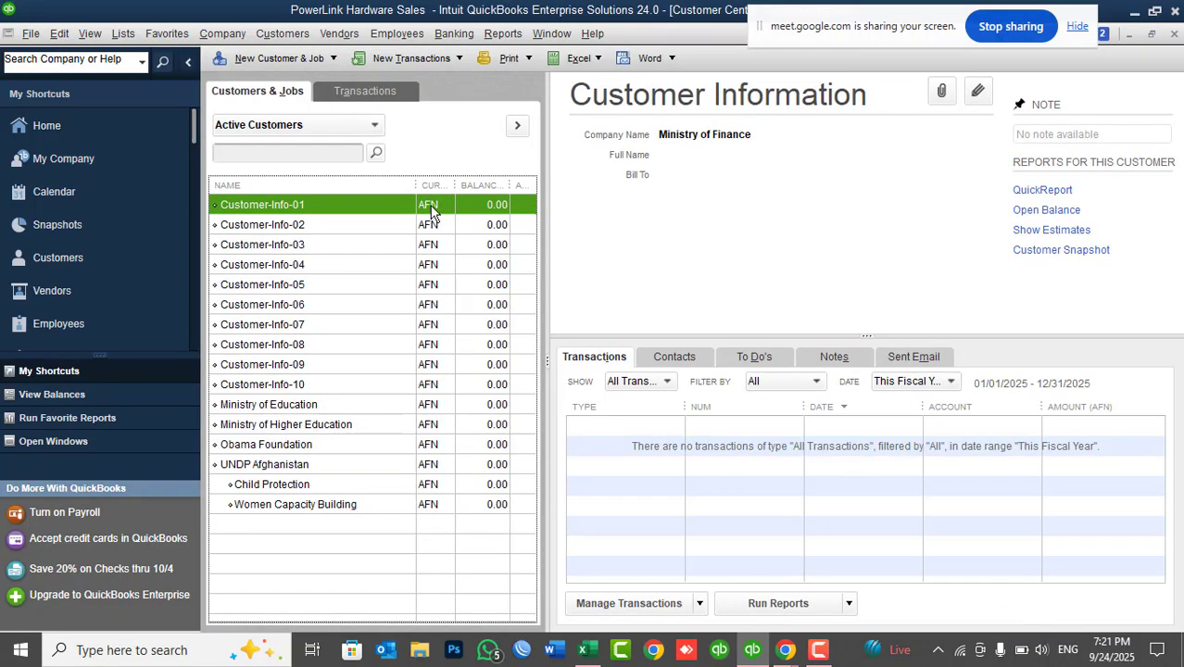
left_click_drag(416, 185, 404, 190)
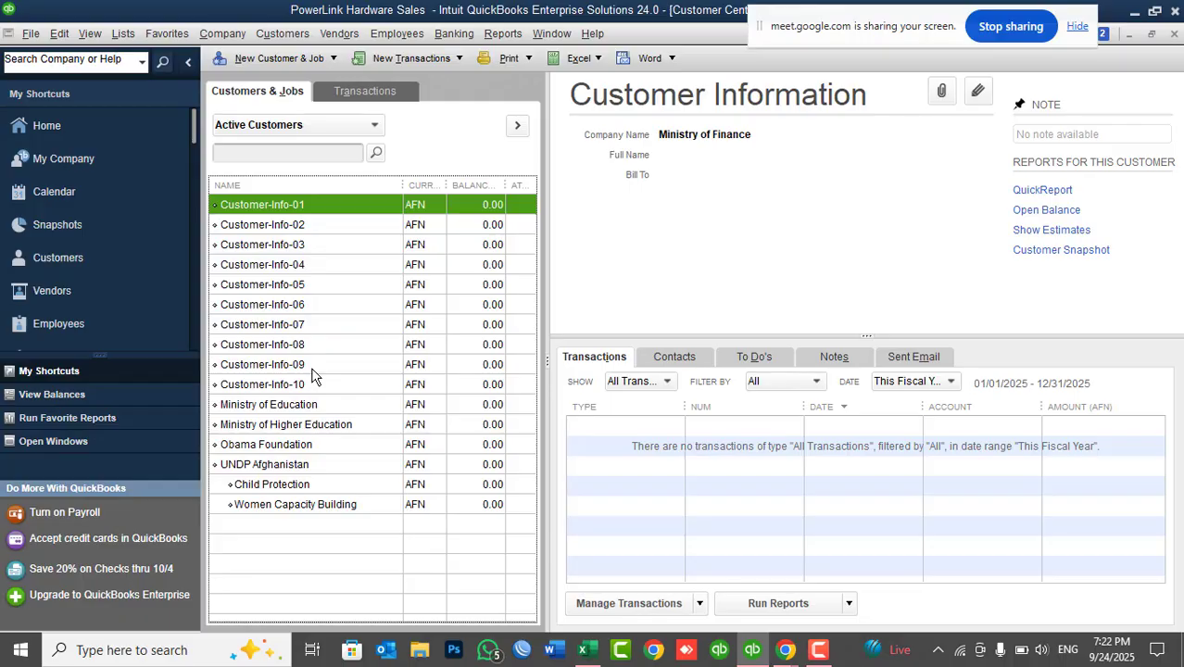
Switch to the Excel workbook, clear the copy selection, and replace the customer name in A2 with Customer-Name-01.
left_click(586, 651)
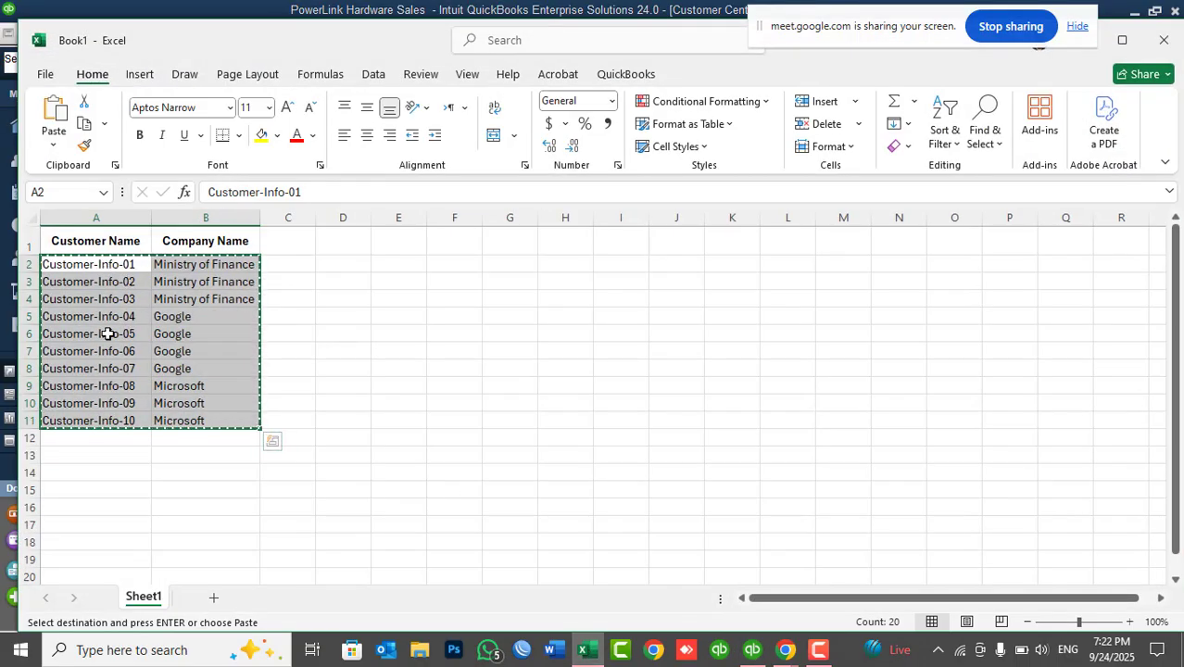
key("Escape")
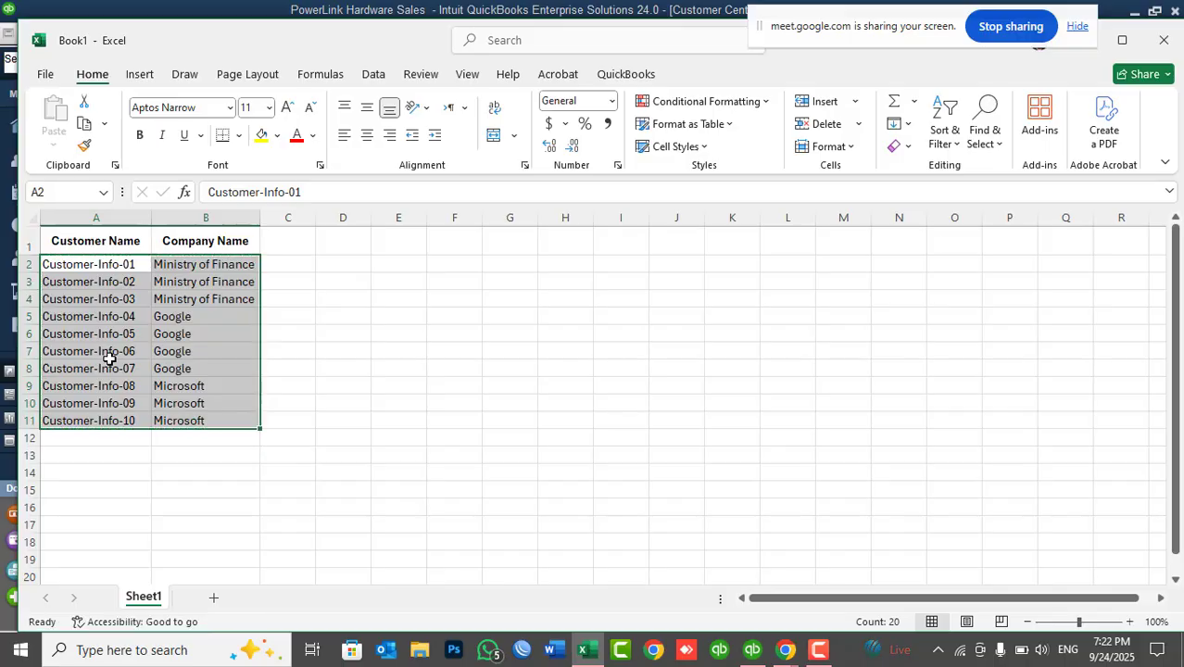
left_click(90, 267)
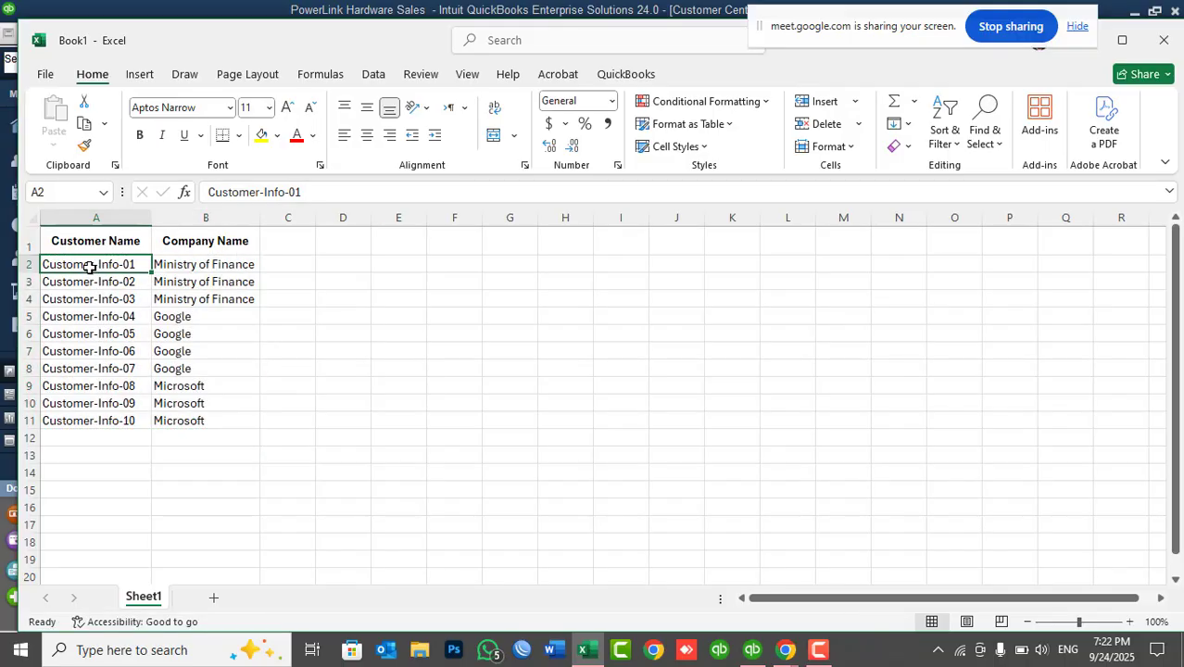
type("Customer")
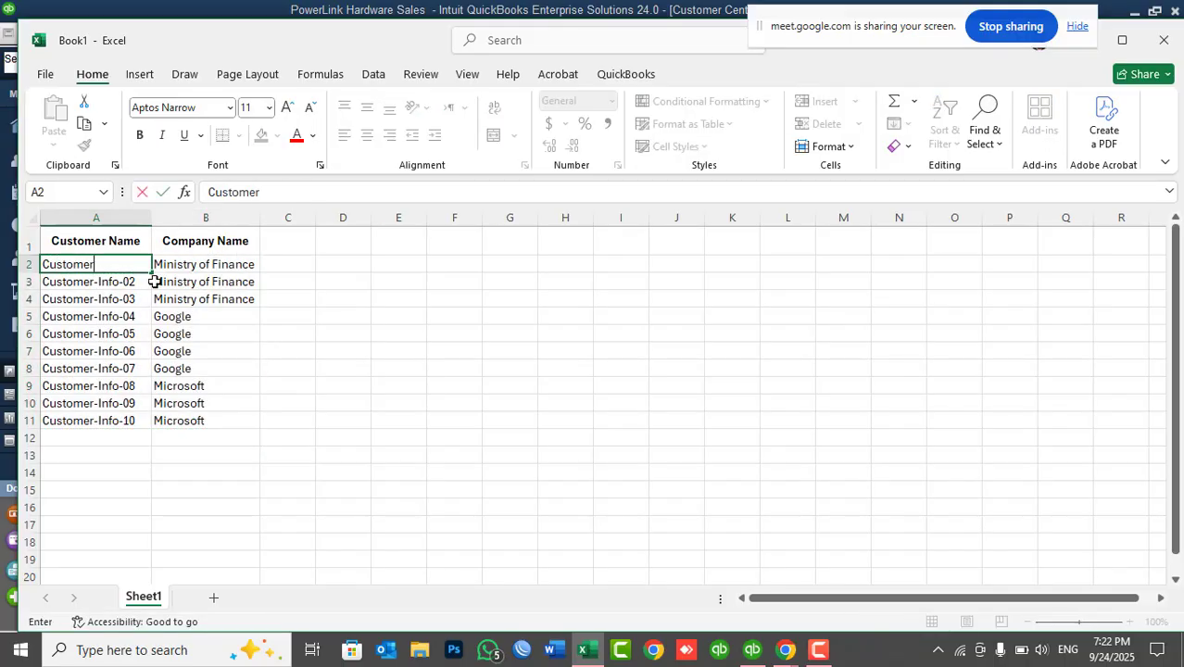
type("-Name-")
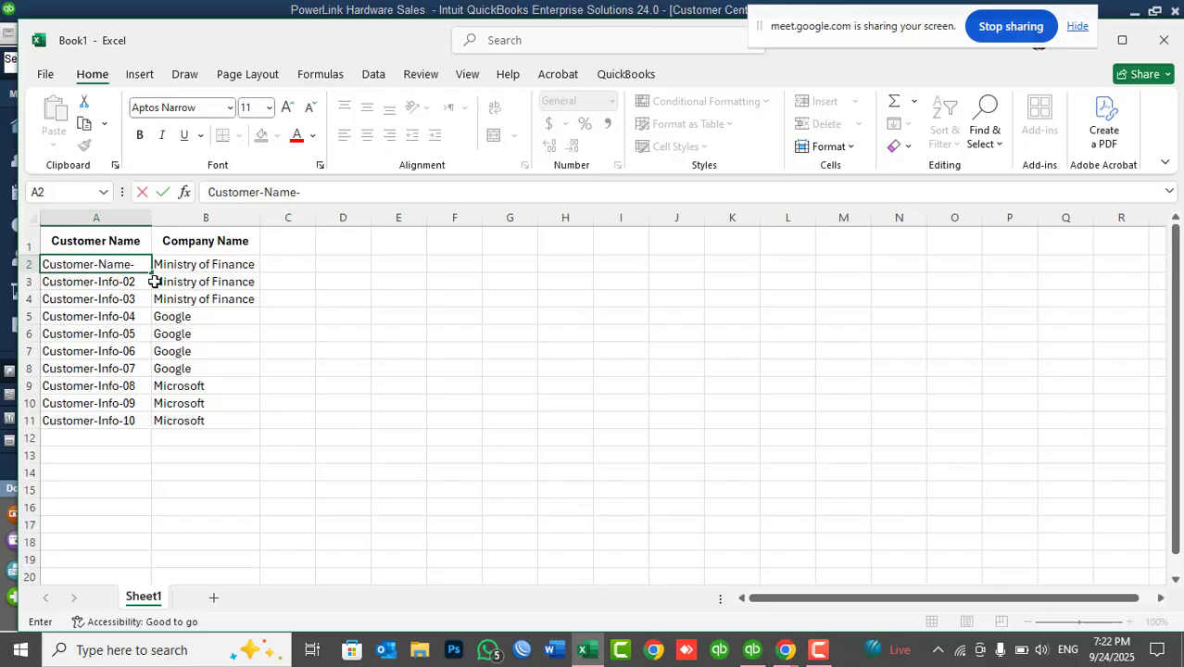
type("01")
key("Return")
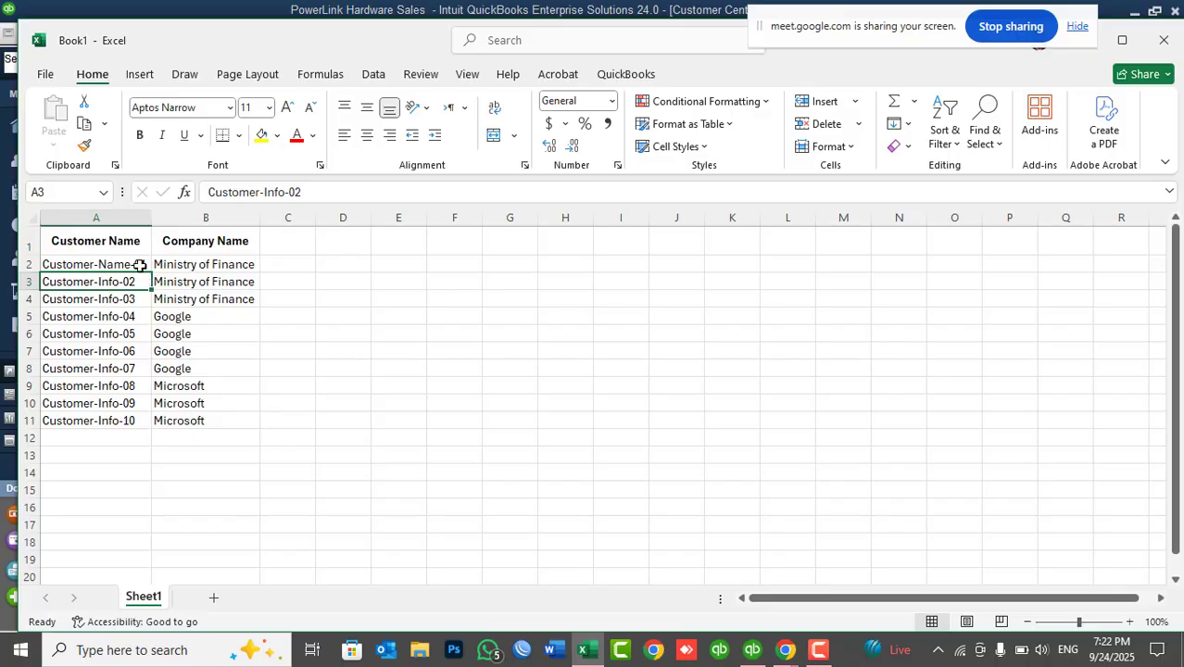
Fill the customer name series from A2 down to Customer-Name-10 in A11.
left_click(139, 266)
left_click_drag(151, 274, 153, 423)
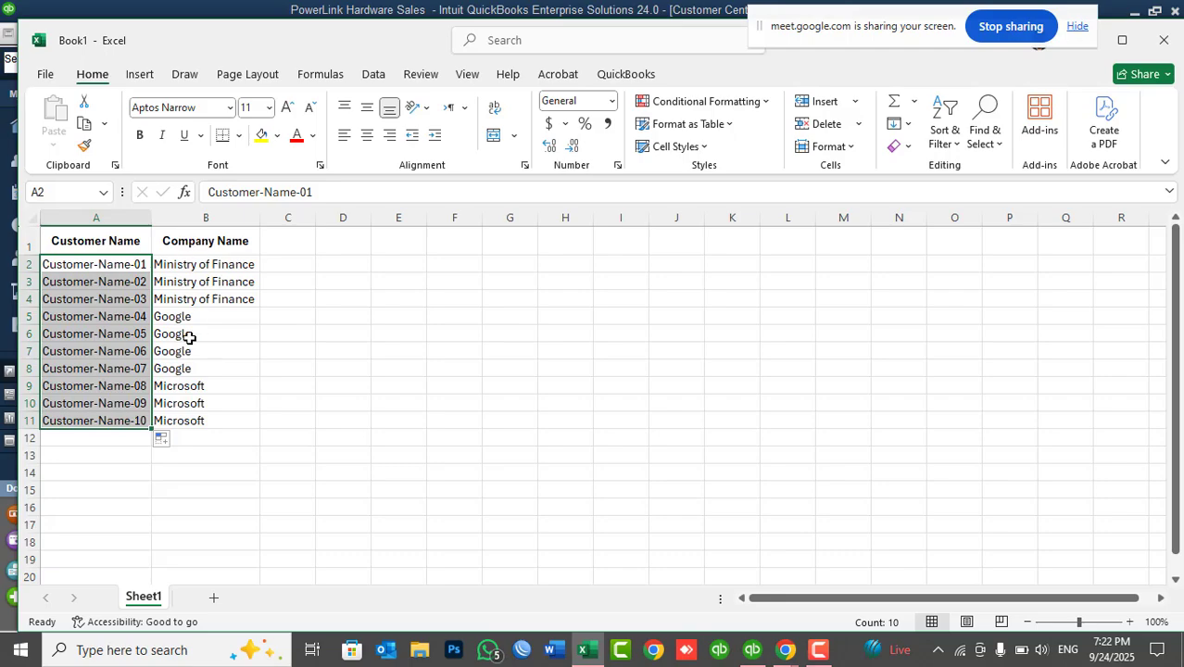
left_click(191, 280)
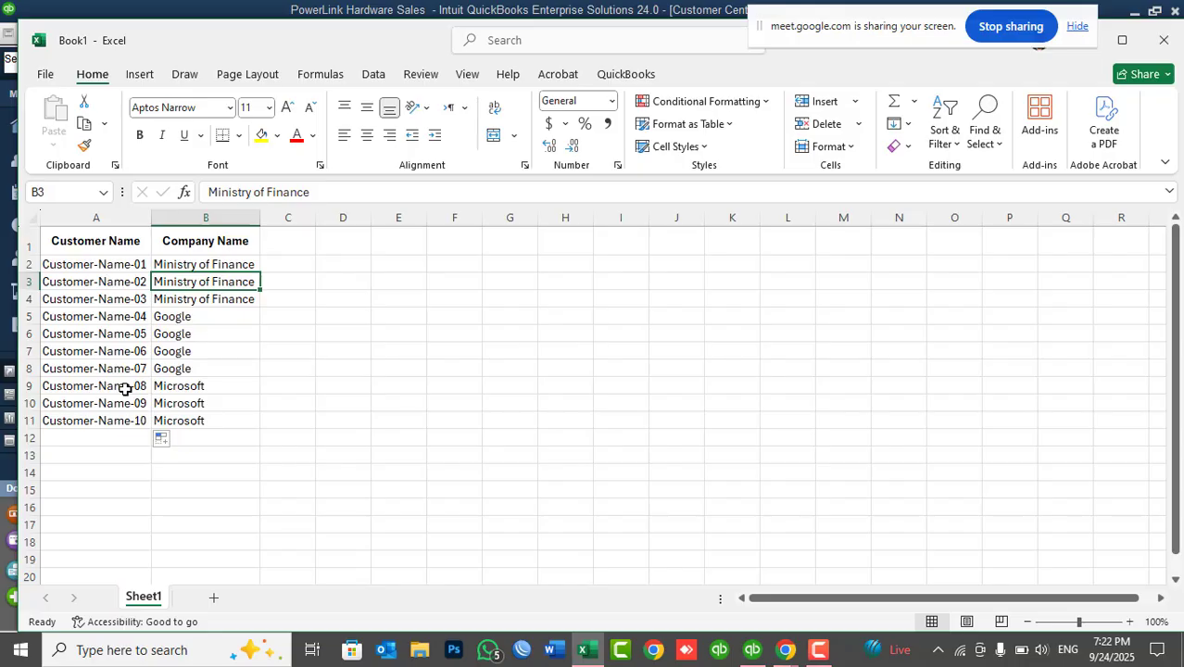
left_click(752, 649)
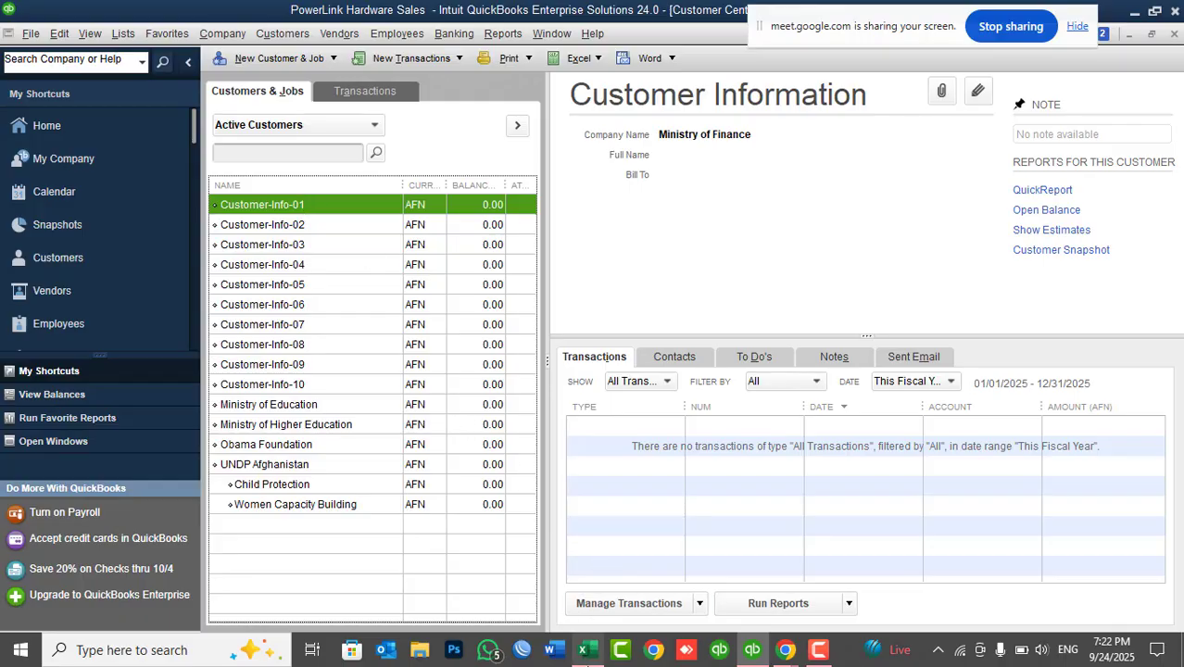
left_click(584, 649)
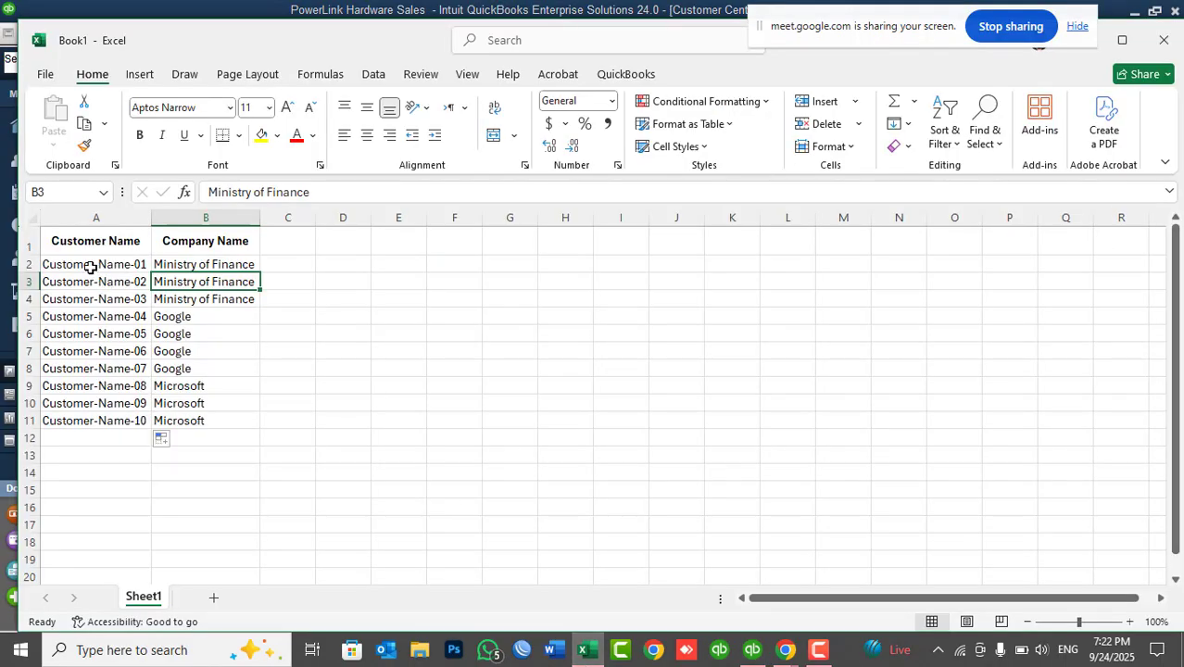
Copy the customer and company names in A2:B11 and switch to QuickBooks.
left_click_drag(92, 267, 194, 418)
key("ctrl+c")
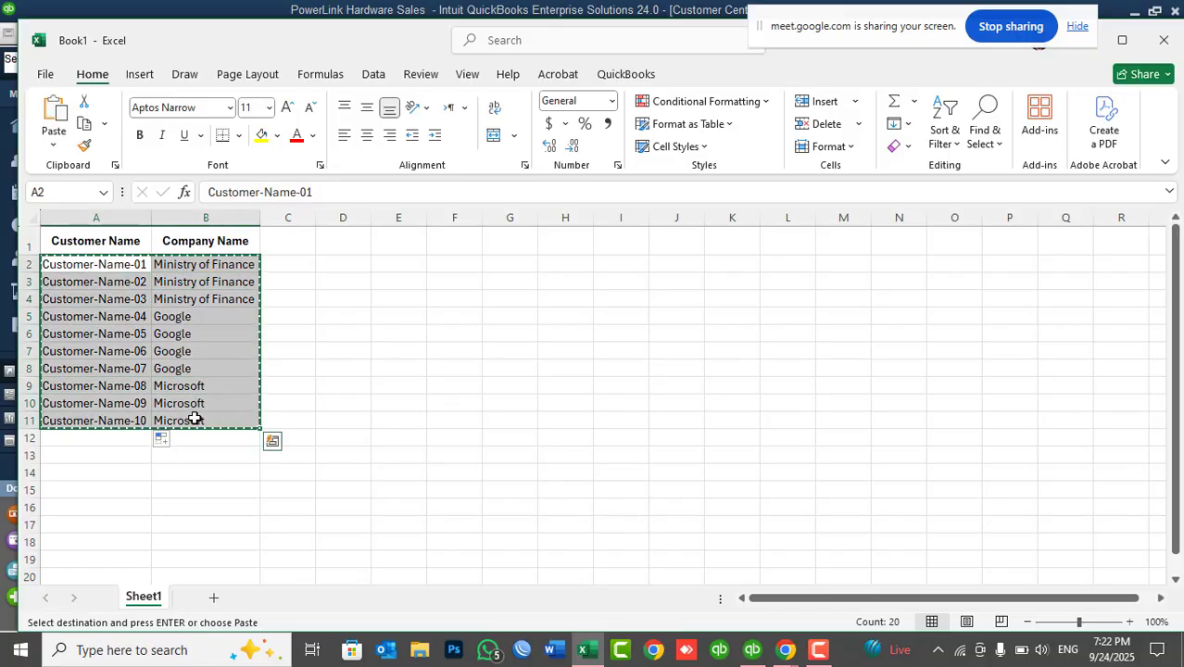
left_click(753, 650)
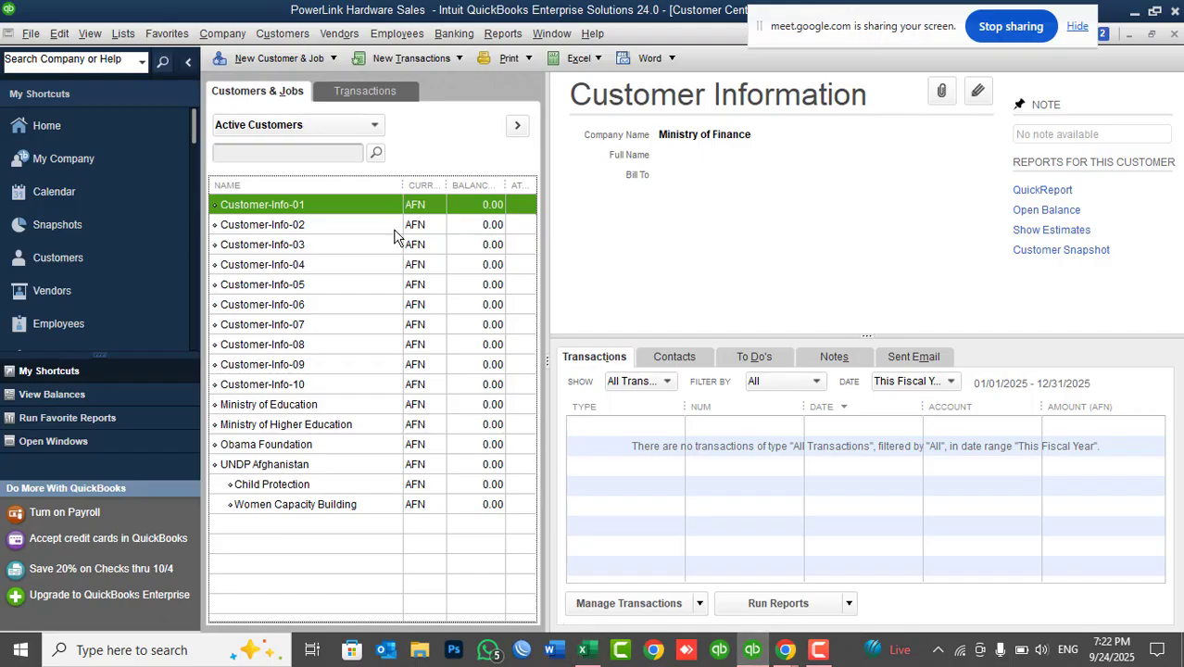
Start Bulk Enter Business Details, add more people you do business with, and choose Paste from Excel or enter manually to reach the contact table.
left_click(218, 36)
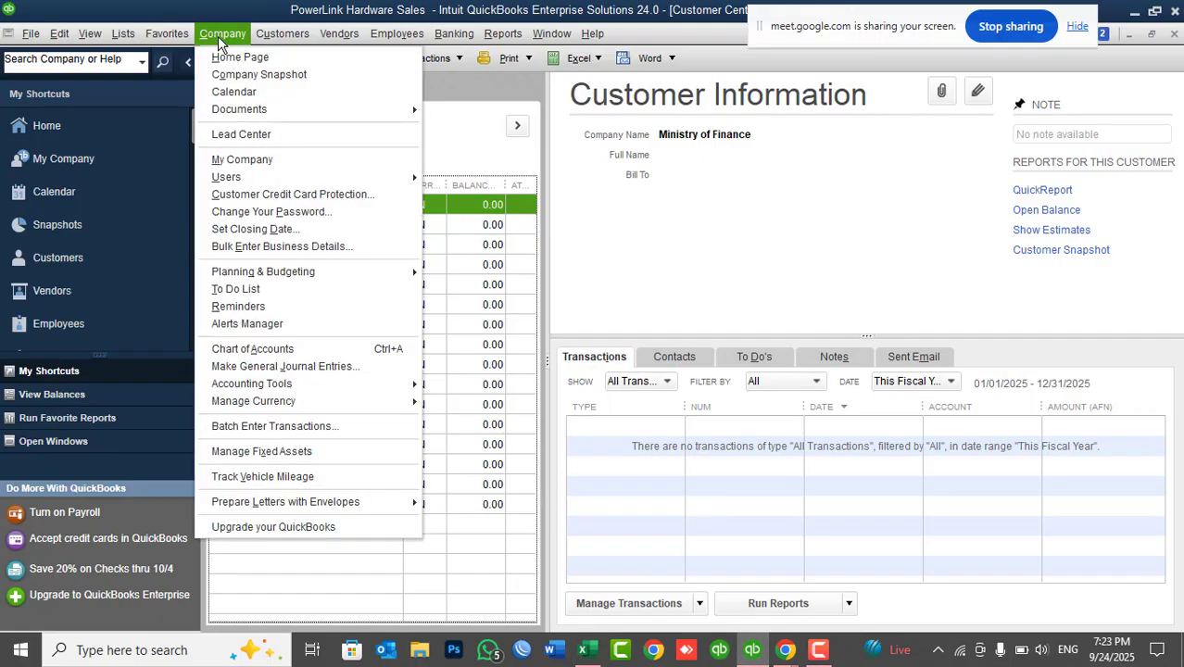
left_click(273, 246)
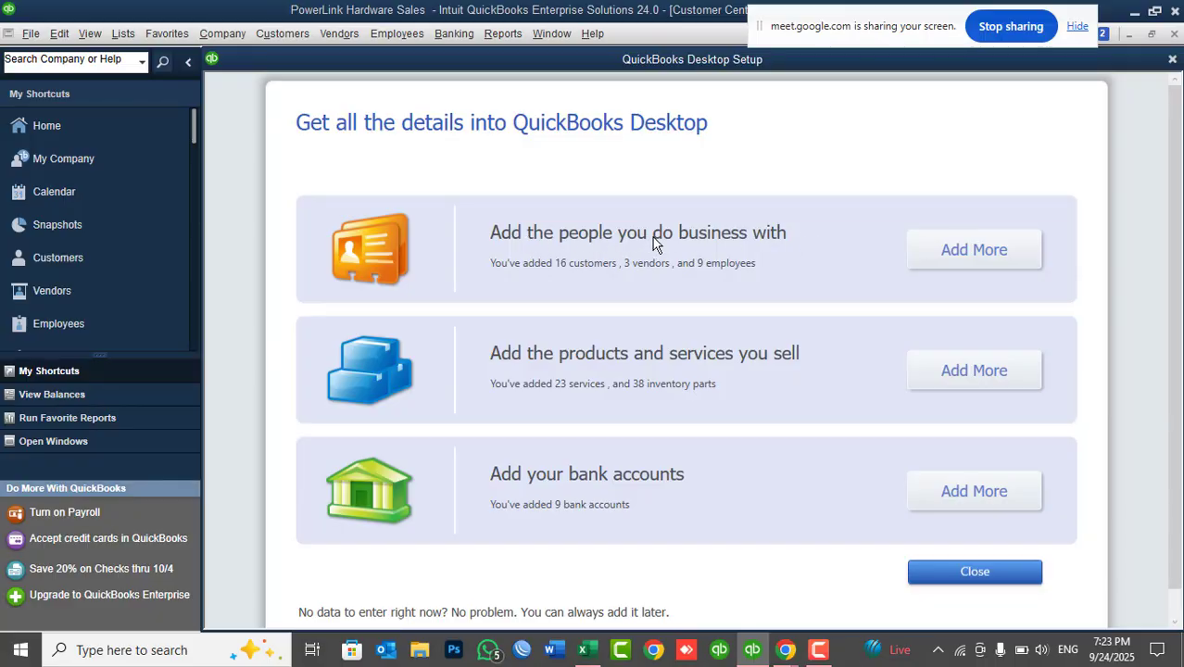
left_click(958, 251)
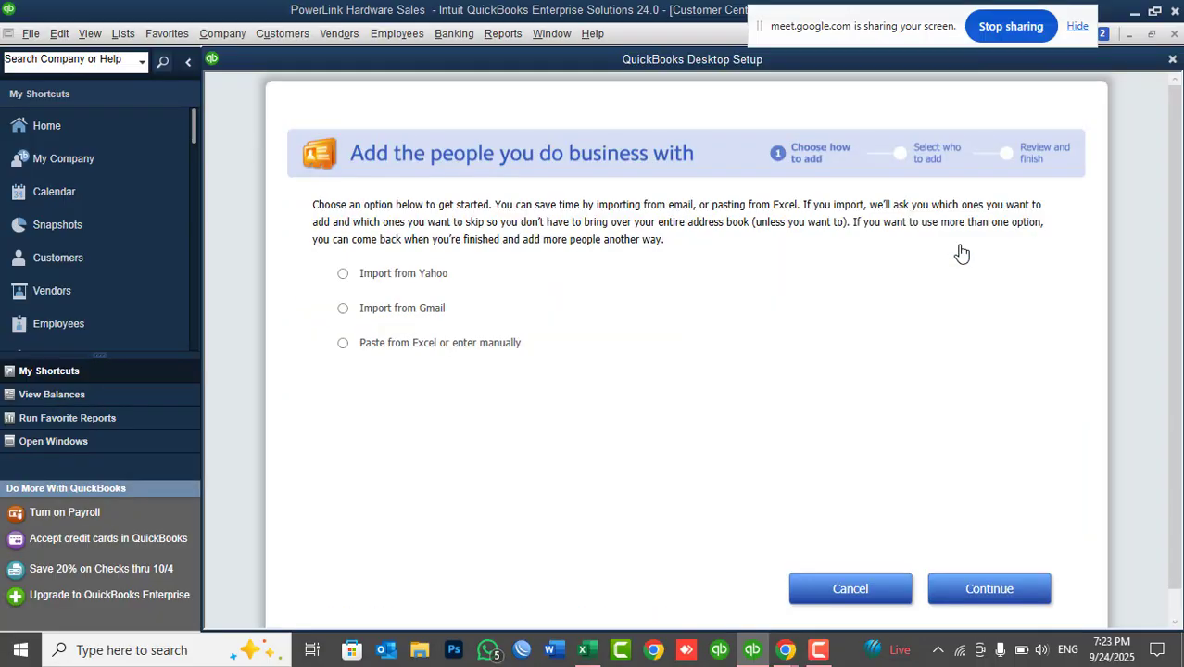
left_click(451, 350)
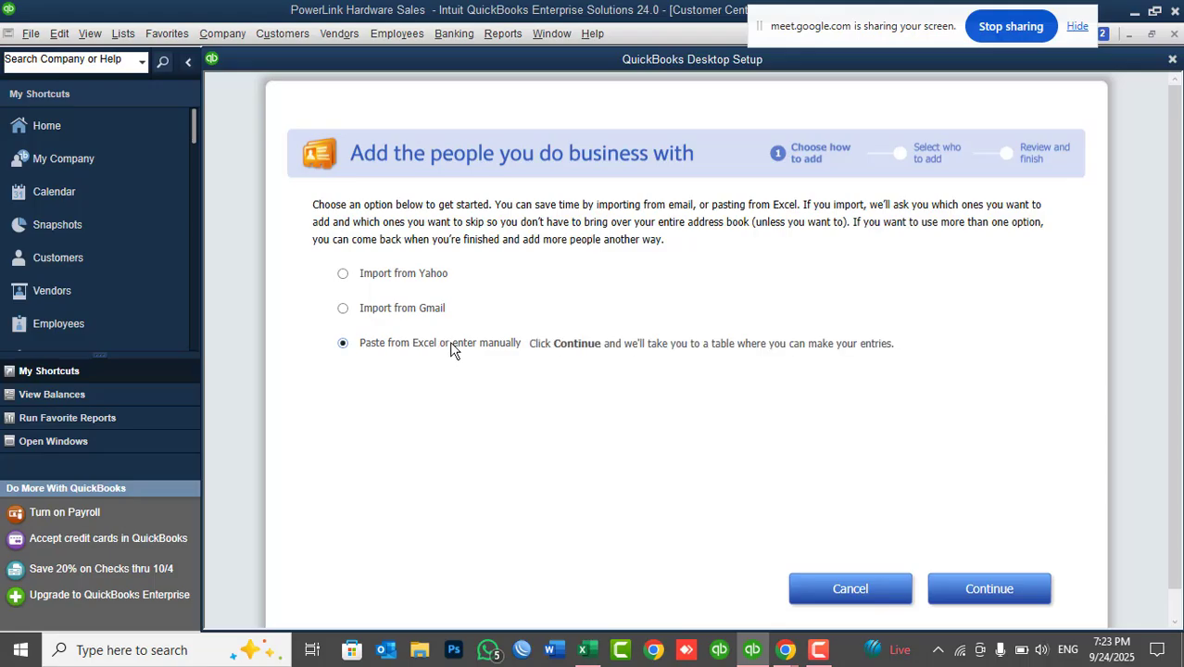
left_click(990, 589)
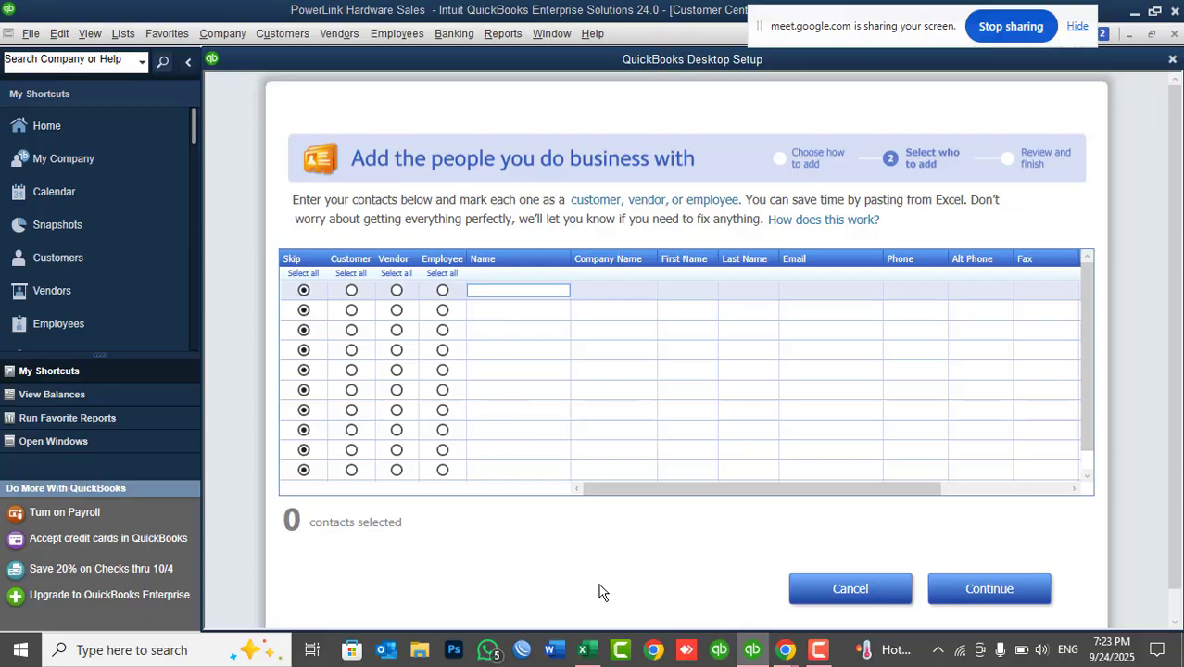
Paste the copied customer and company names into the contact table from the first Name cell.
left_click(584, 649)
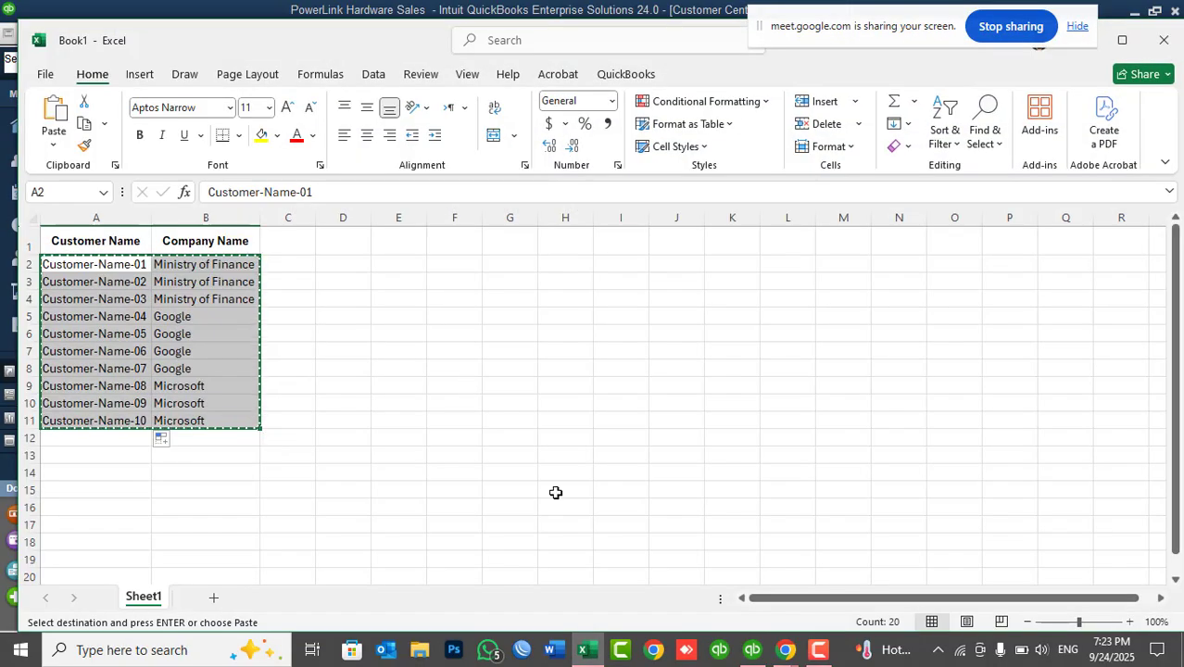
left_click(585, 649)
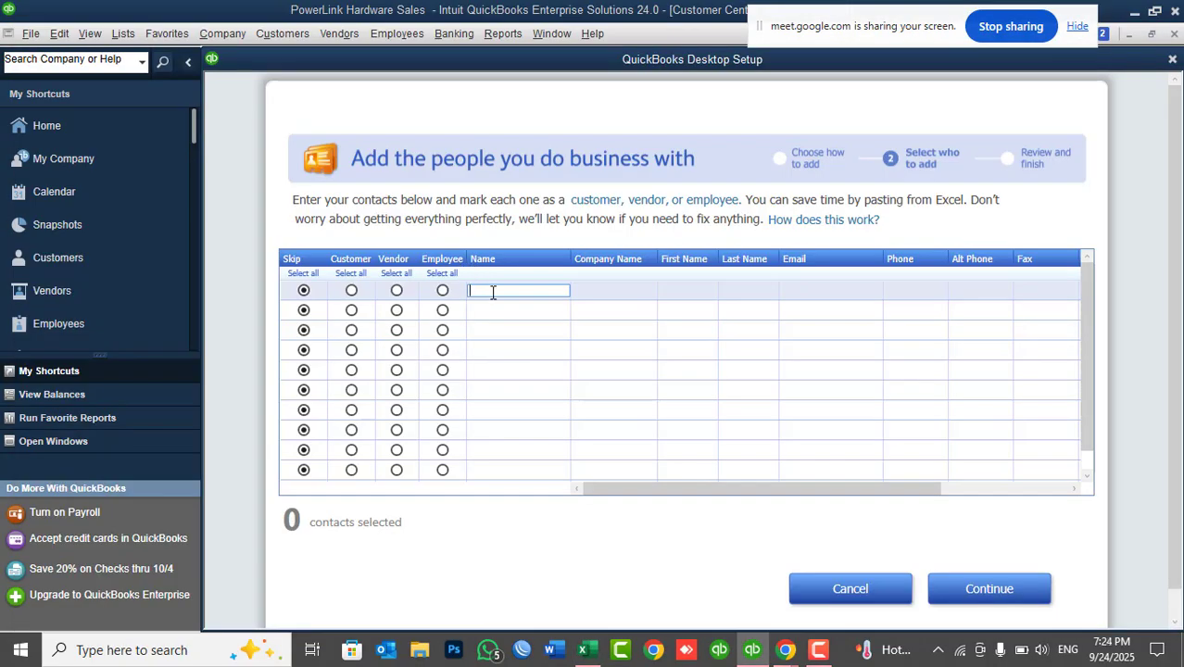
key("ctrl+v")
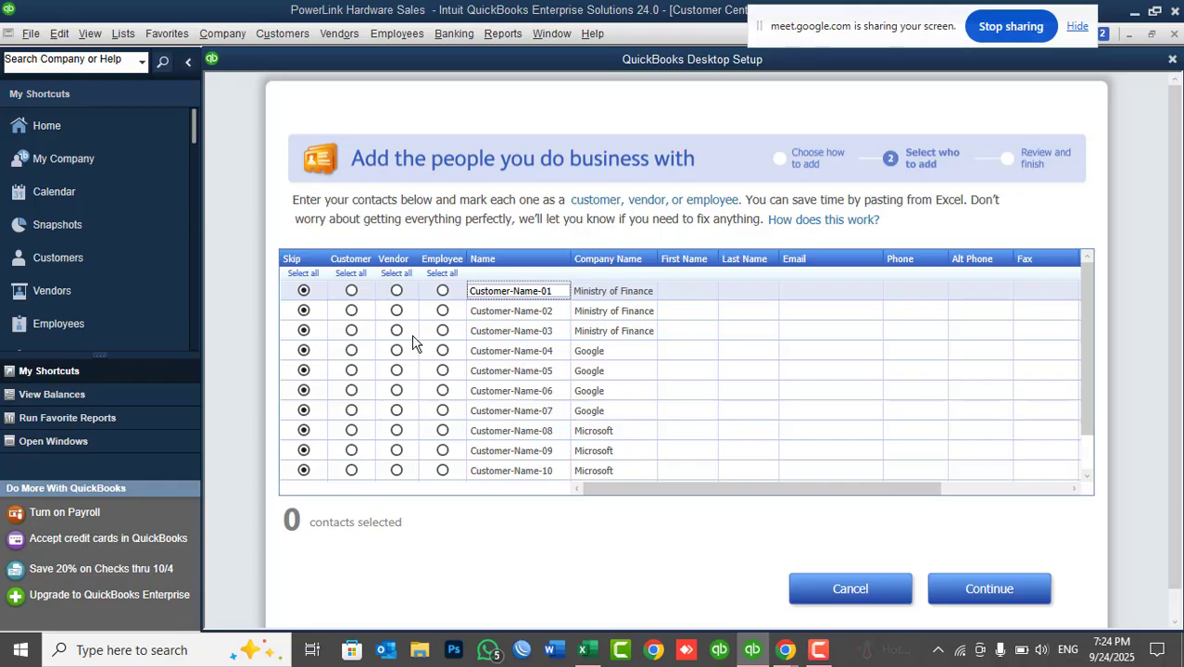
left_click(351, 291)
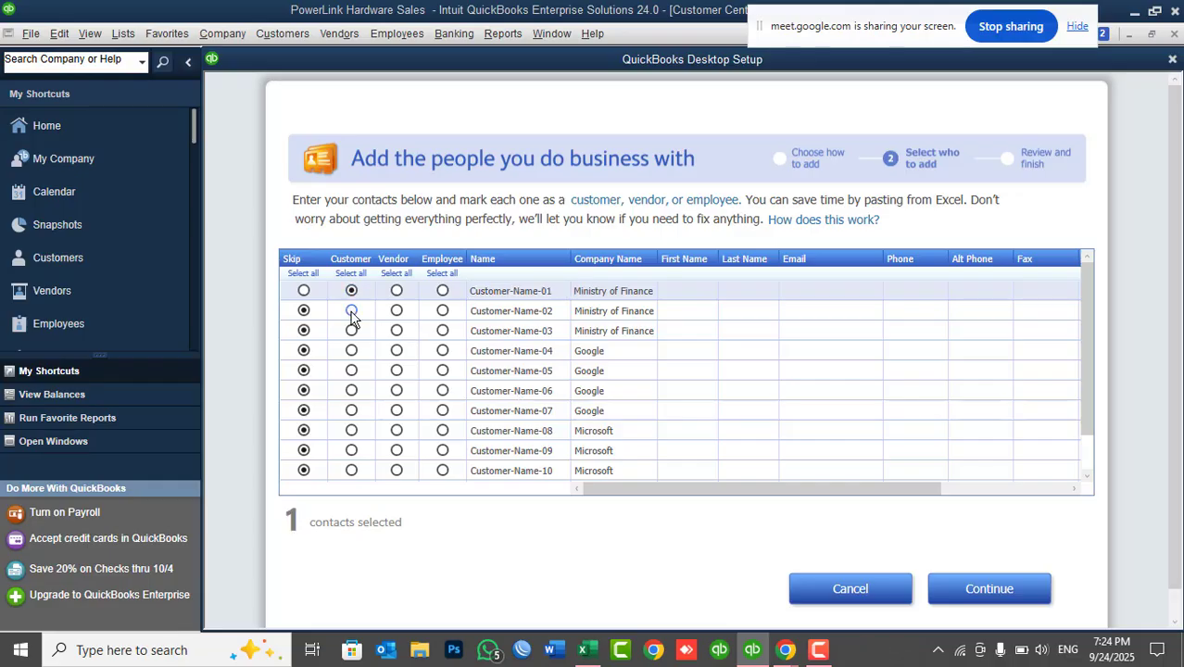
left_click(351, 311)
left_click(351, 331)
left_click(351, 350)
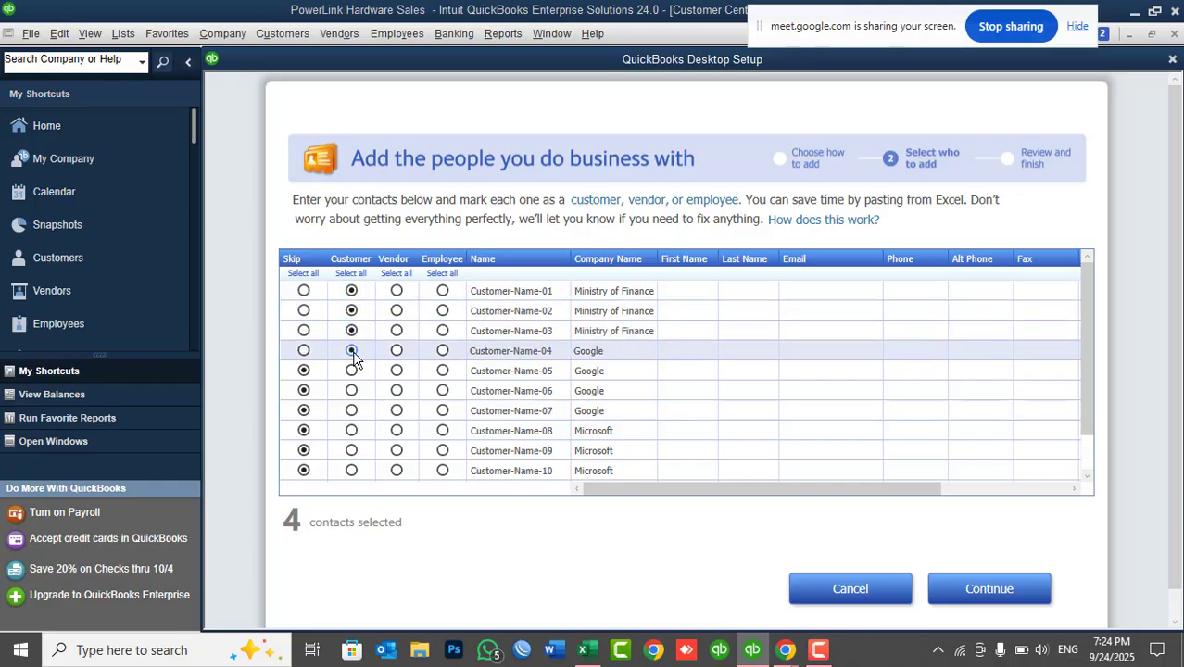
left_click(352, 275)
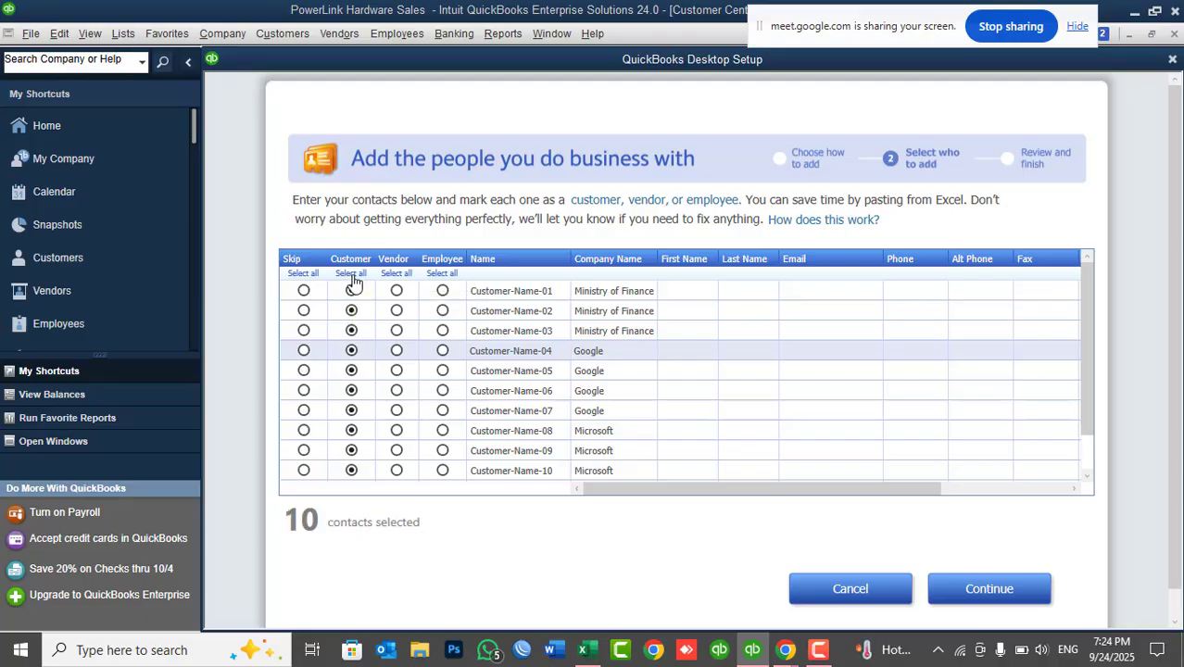
left_click(304, 275)
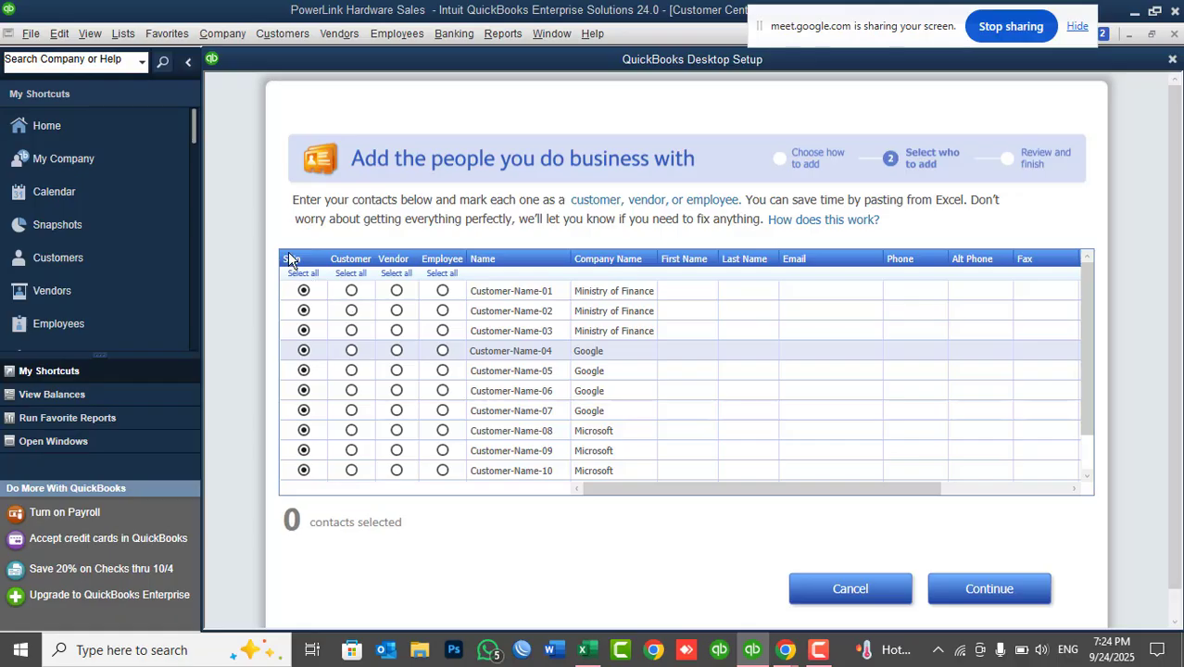
Mark Customer-Name-01 through Customer-Name-10 individually as Customer, and set the last empty row to Skip.
left_click(351, 290)
left_click(351, 310)
left_click(351, 331)
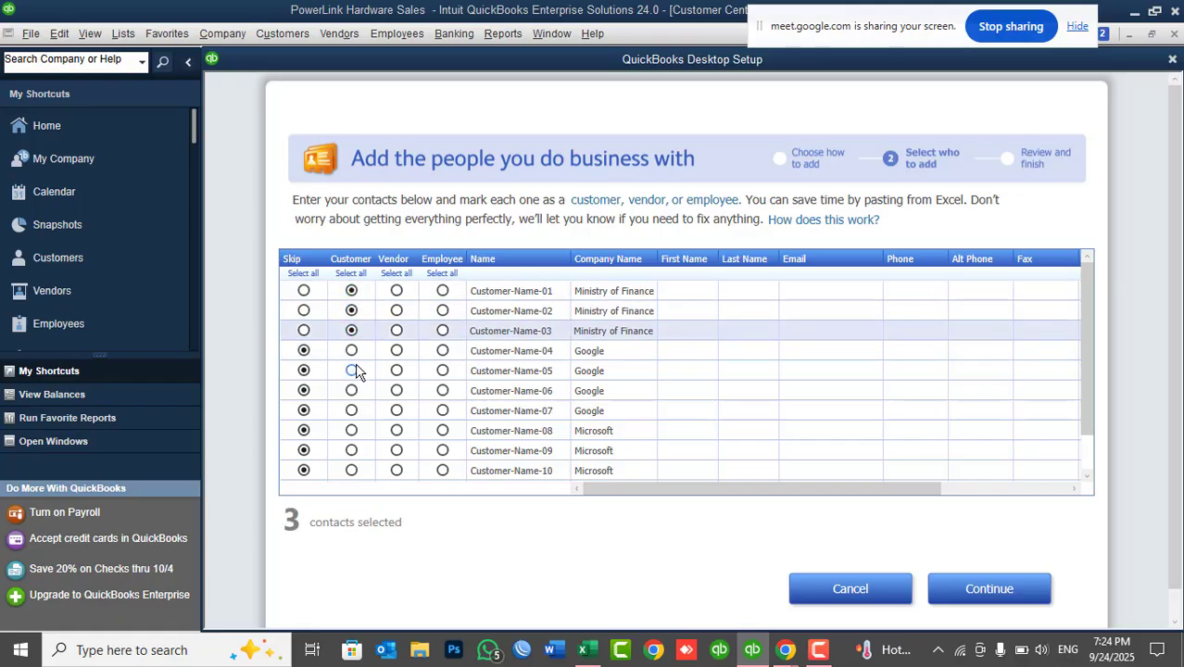
left_click(351, 350)
left_click(351, 370)
left_click(351, 390)
left_click(351, 410)
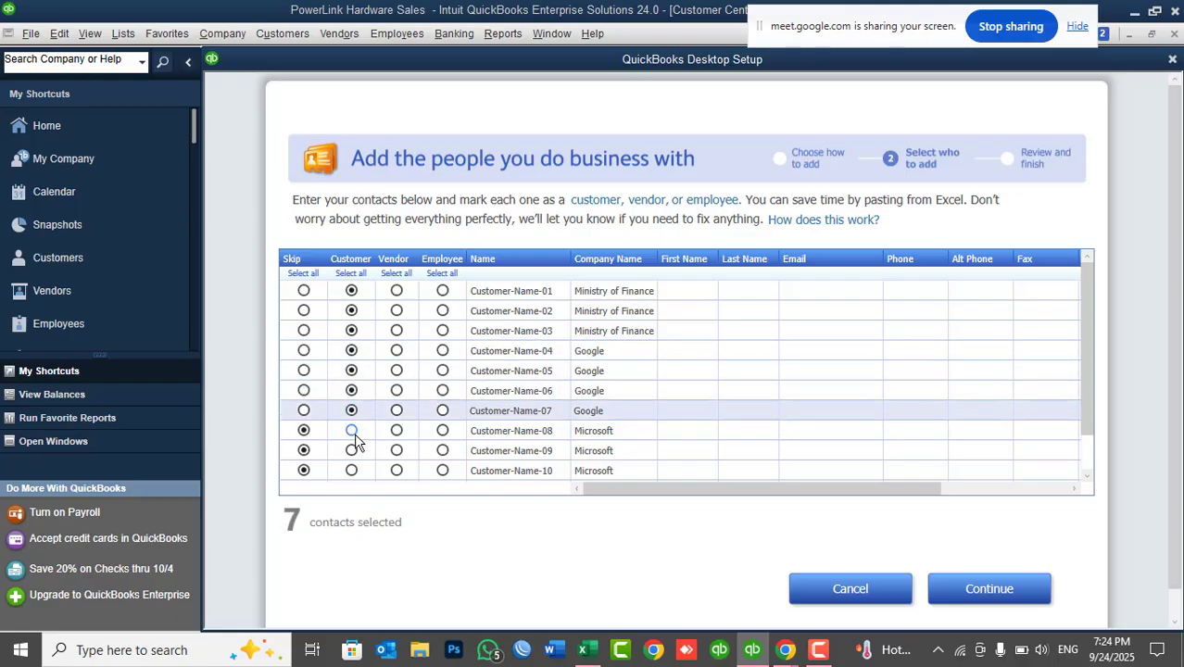
left_click(351, 431)
left_click(351, 450)
left_click(352, 470)
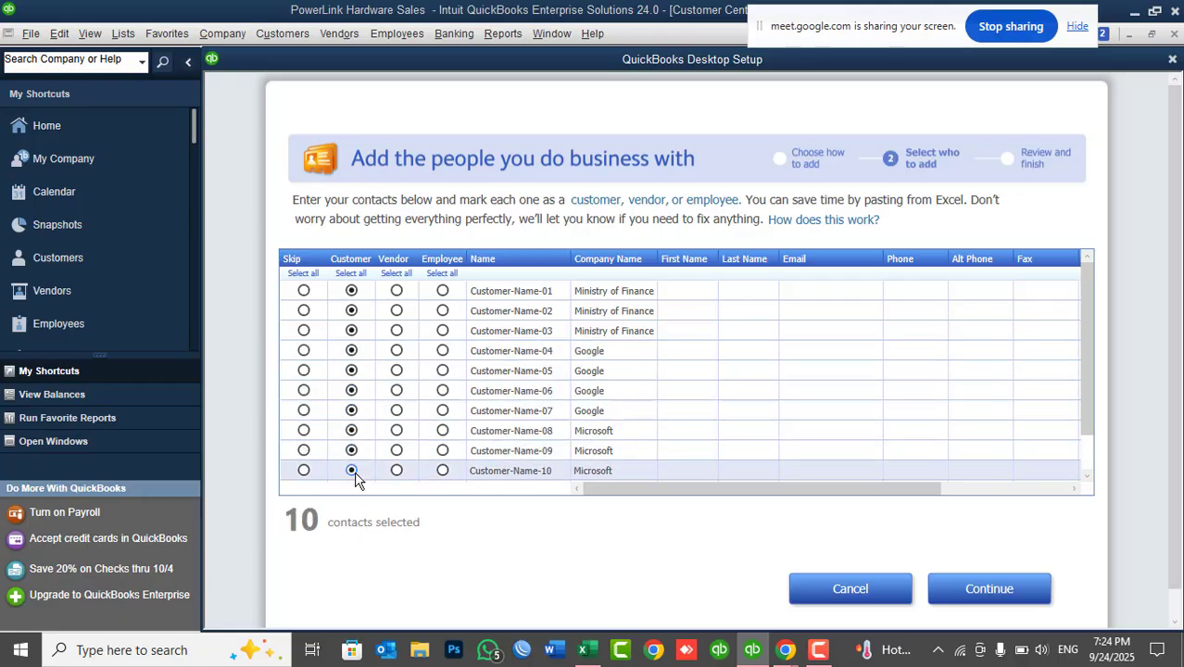
left_click_drag(1096, 306, 1093, 393)
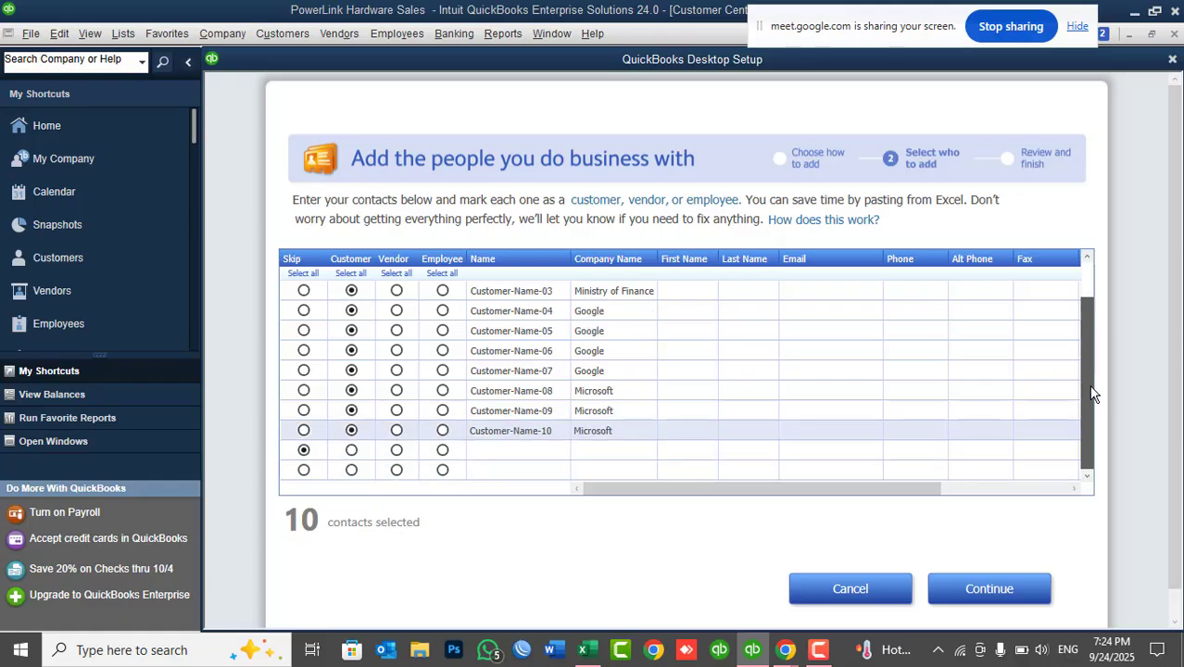
left_click(303, 470)
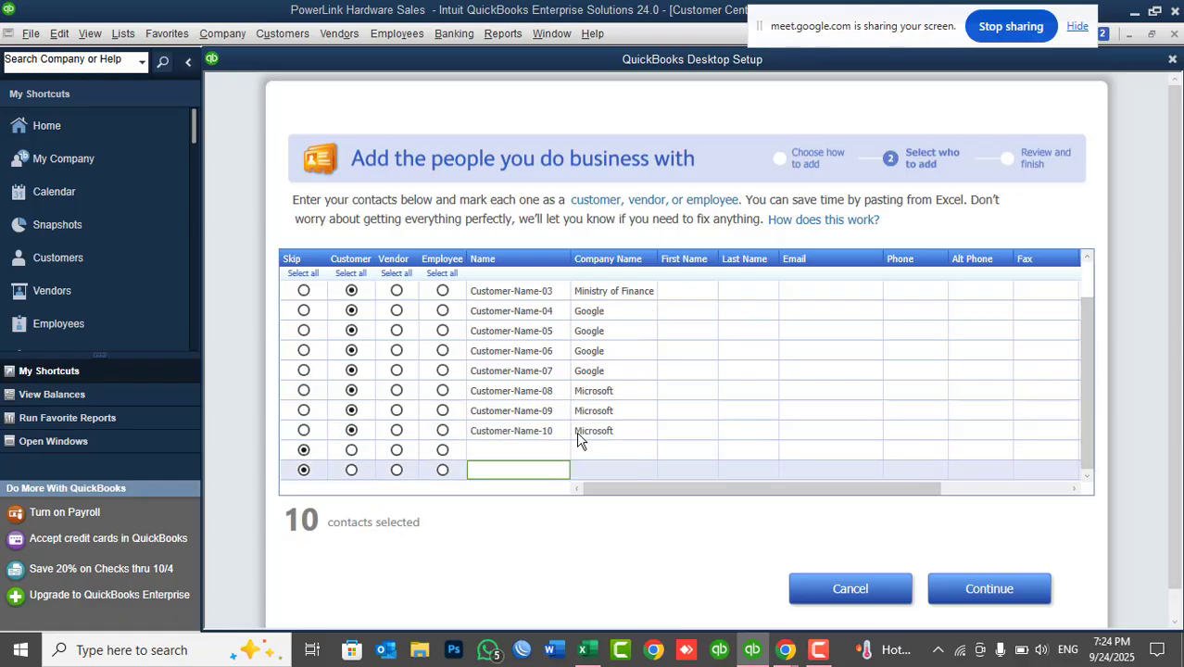
Add the selected contacts without opening balances and close QuickBooks Desktop Setup.
left_click(975, 589)
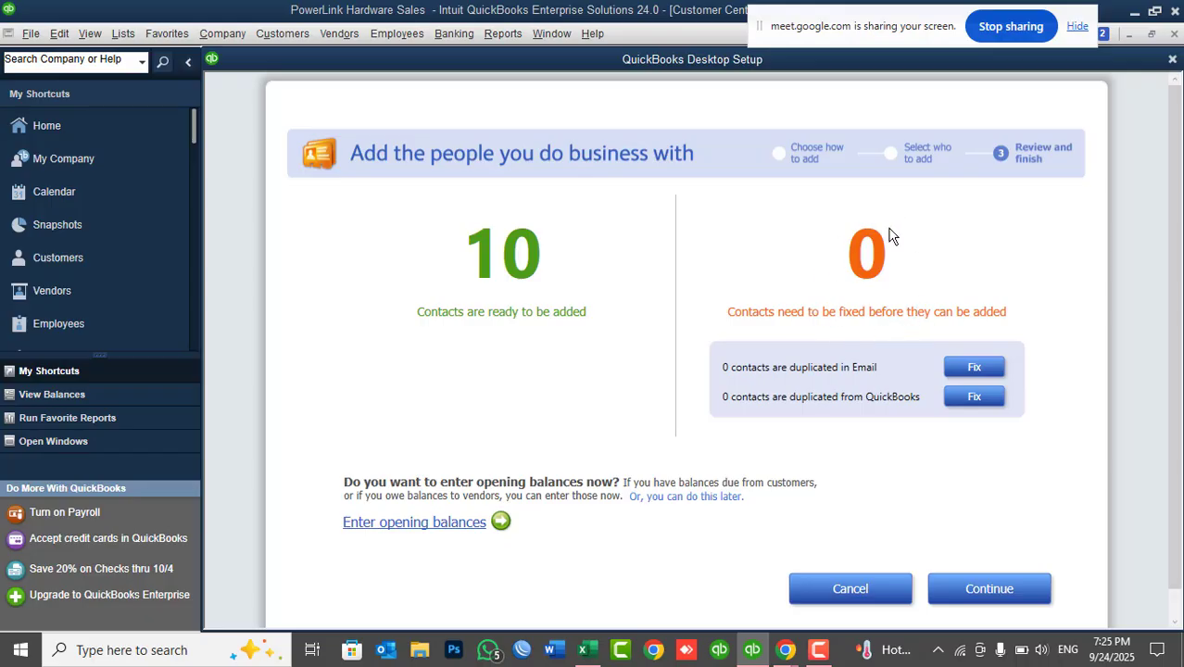
left_click(998, 583)
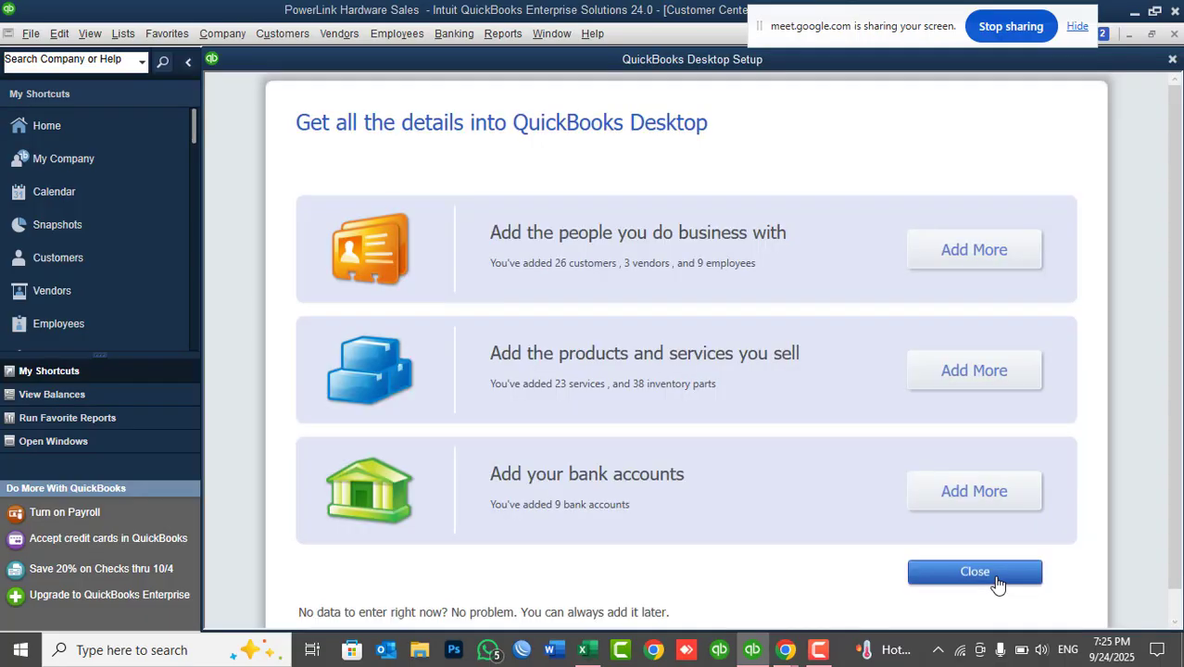
left_click(978, 579)
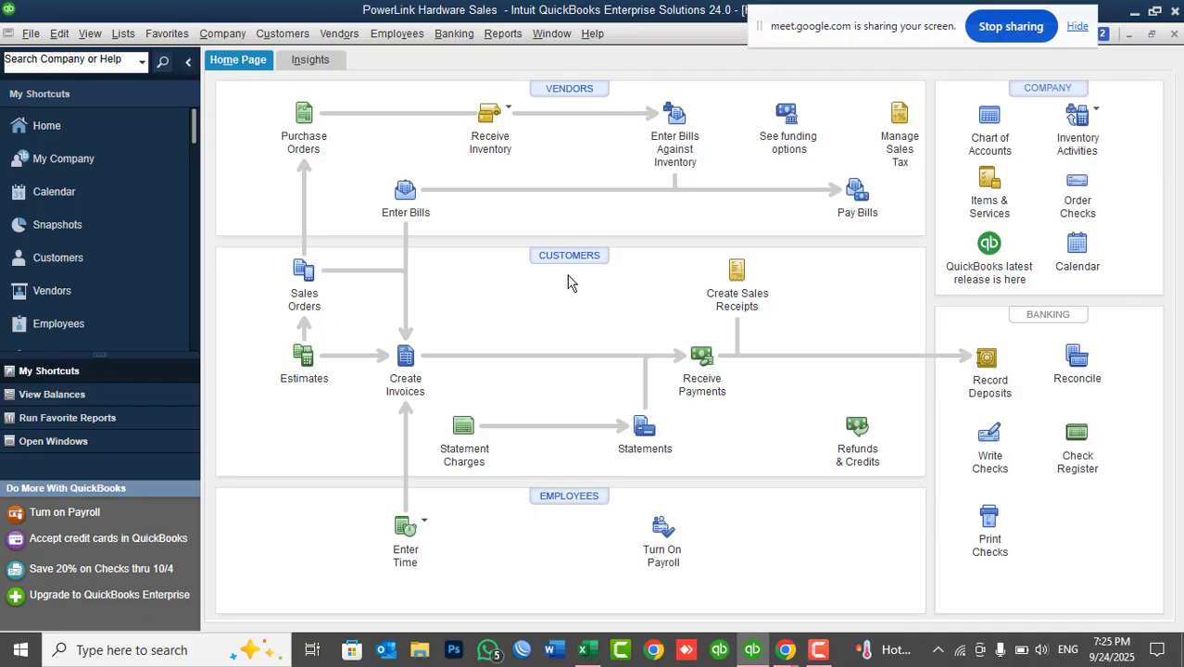
Open the Customer Center and review the added customers, checking the information for Customer-Name-01.
left_click(568, 259)
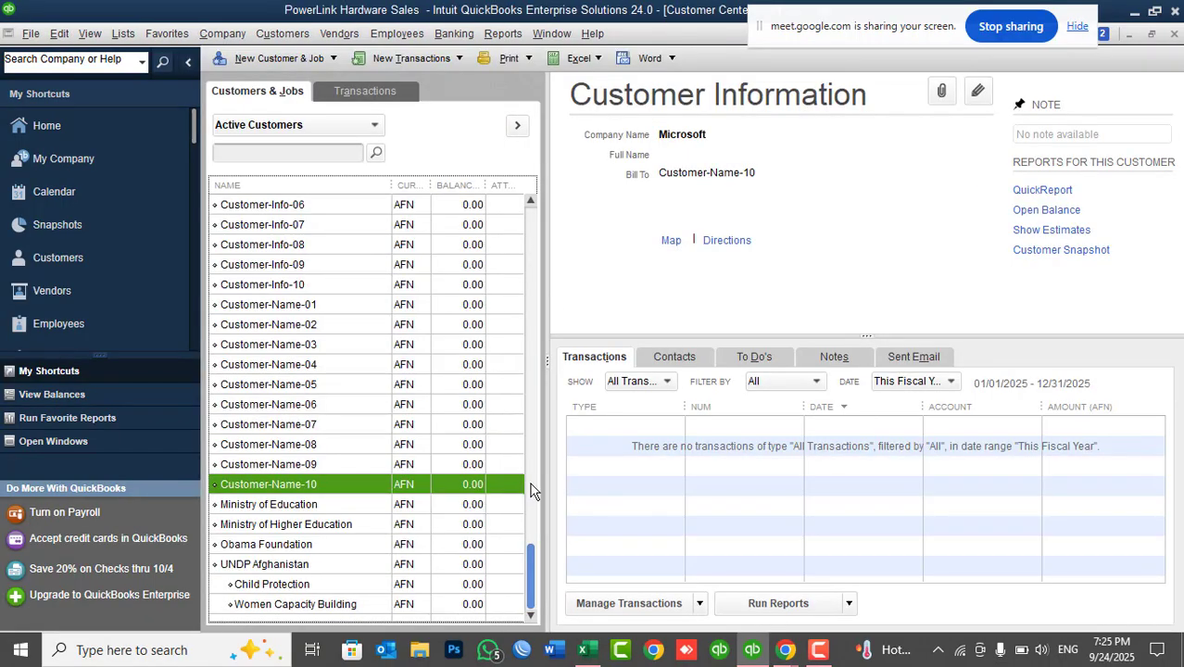
left_click_drag(533, 556, 528, 375)
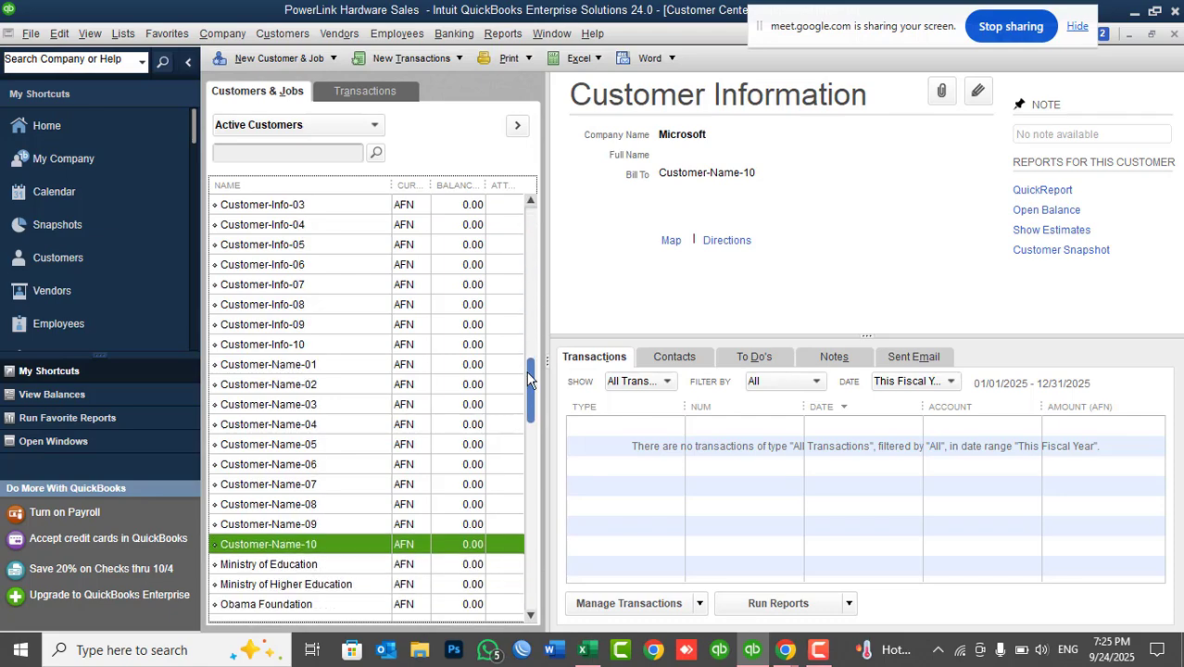
left_click(292, 367)
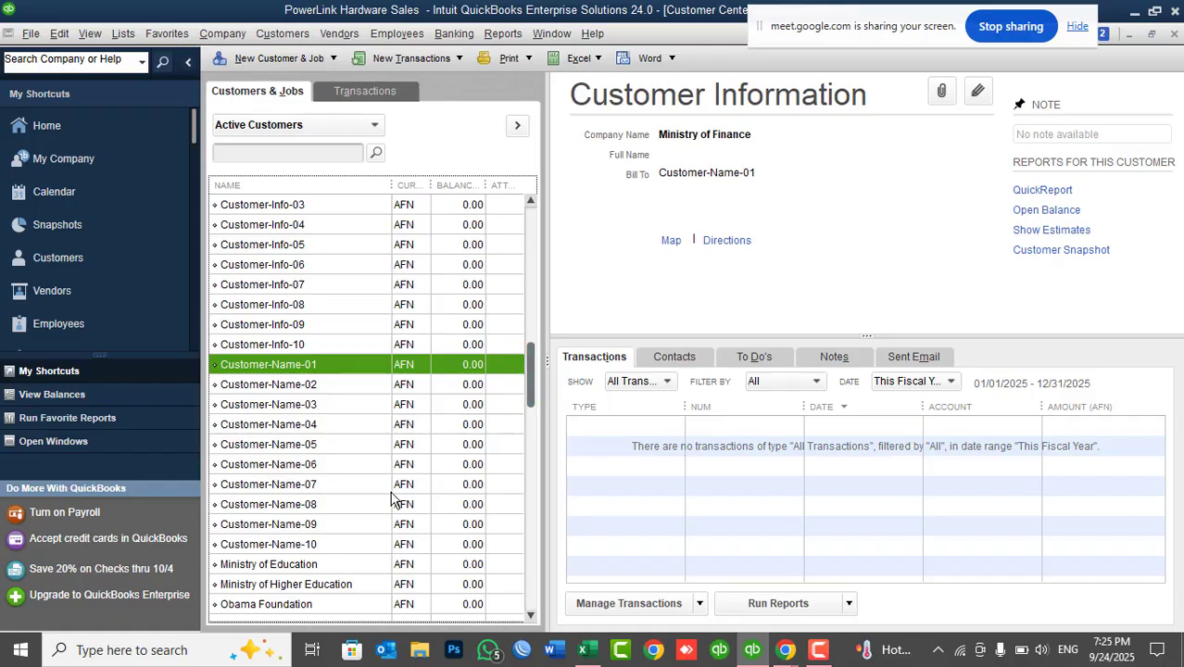
Delete the customers Customer-Name-10, 09, 08, 07 and 06 one after another.
left_click(306, 544)
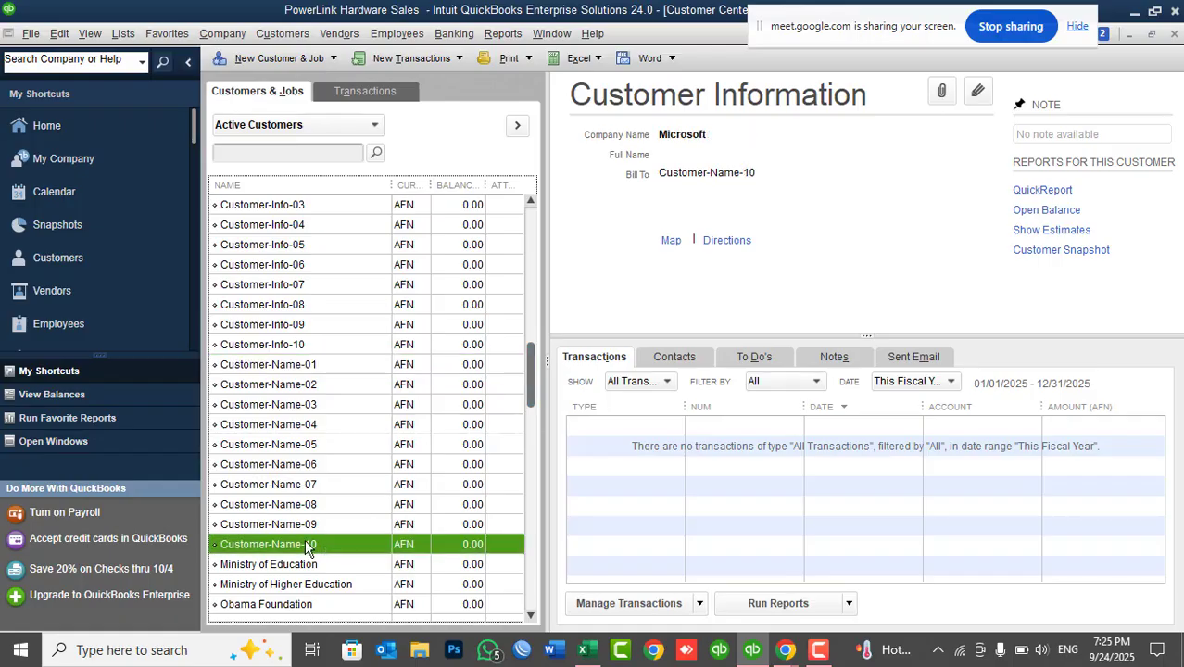
key("ctrl+d")
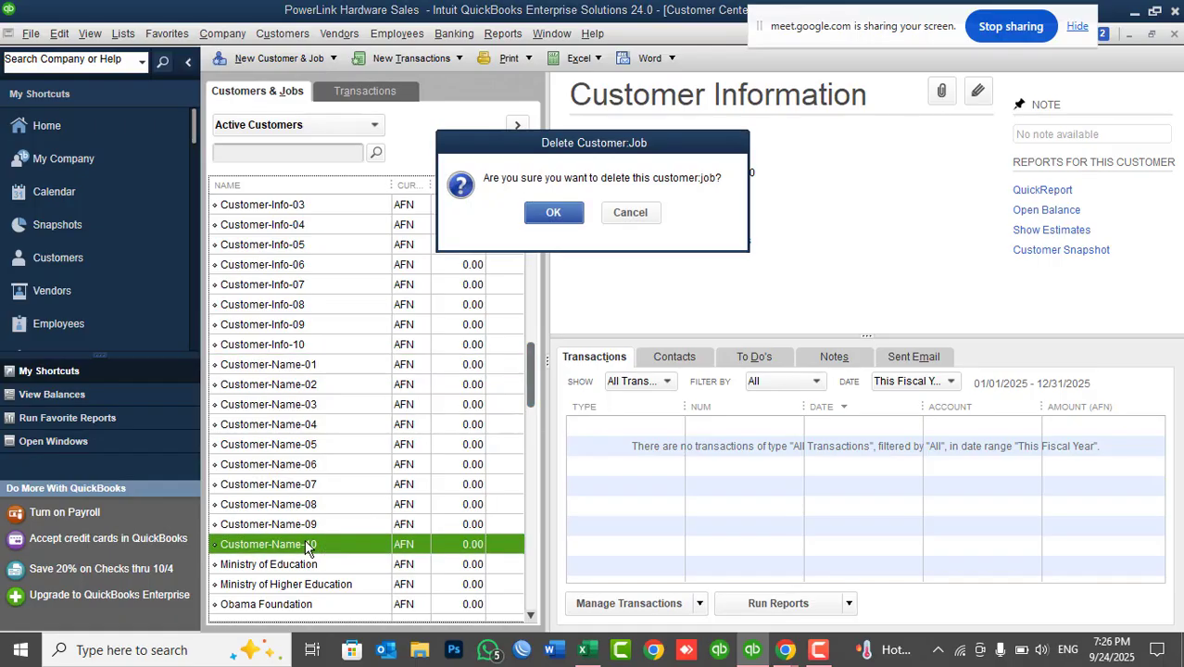
key("Return")
key("Up")
key("ctrl+d")
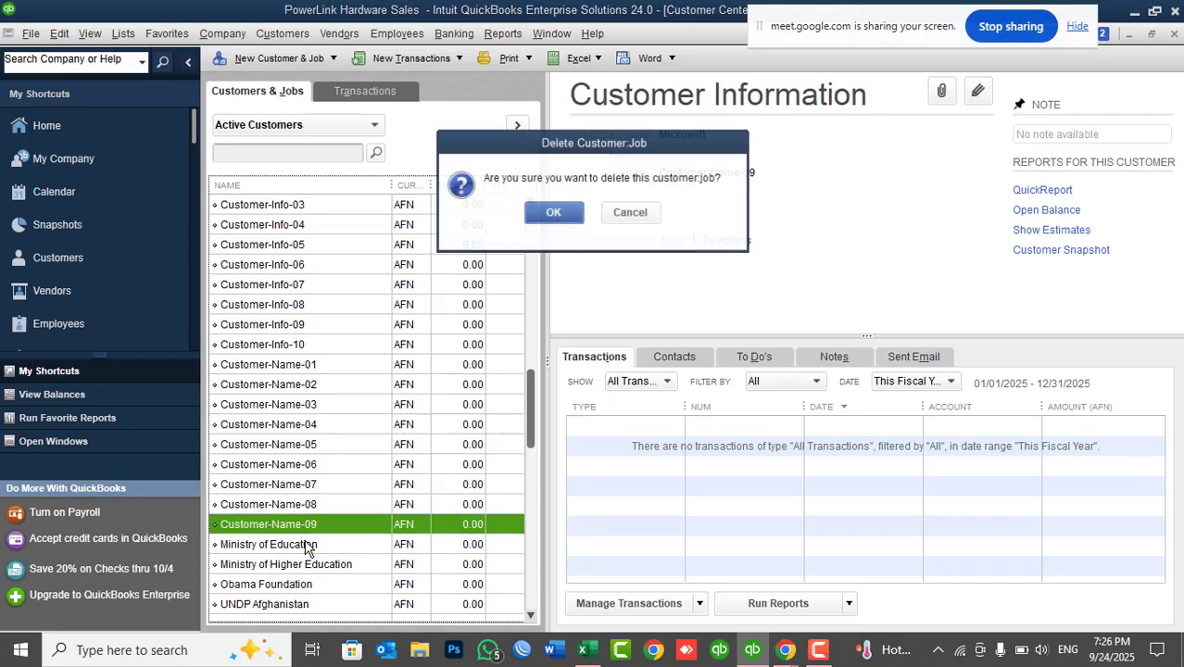
key("Return")
key("Up")
key("ctrl+d")
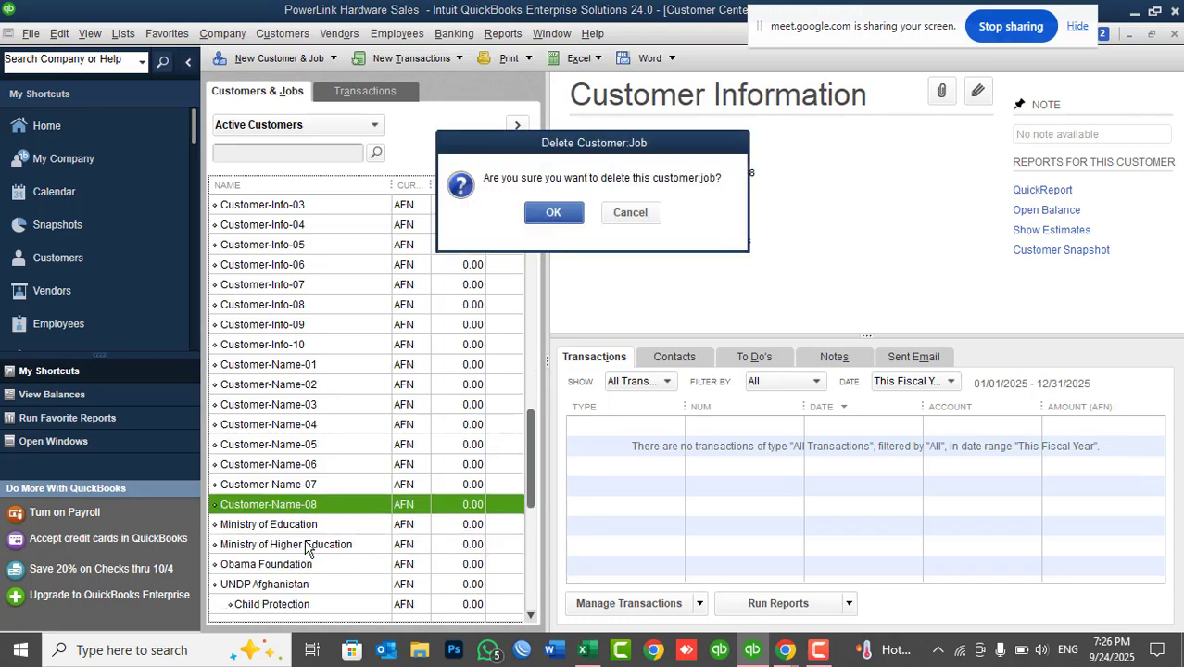
key("Return")
key("Up")
key("ctrl+d")
key("Return")
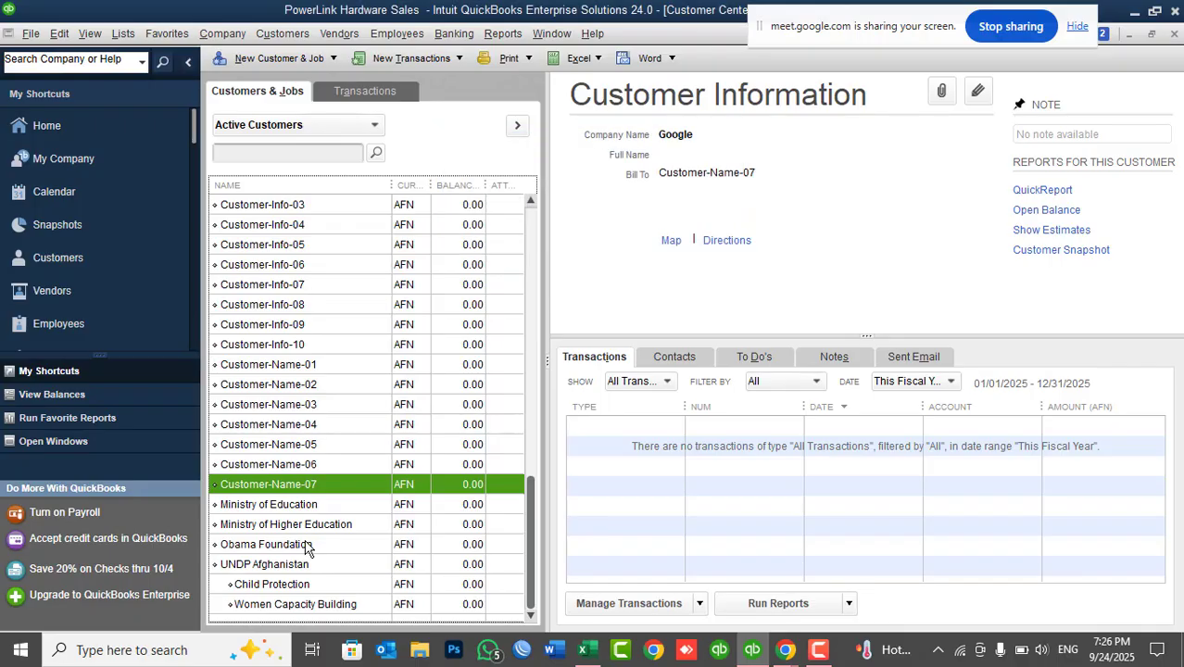
key("Up")
key("ctrl+d")
key("Return")
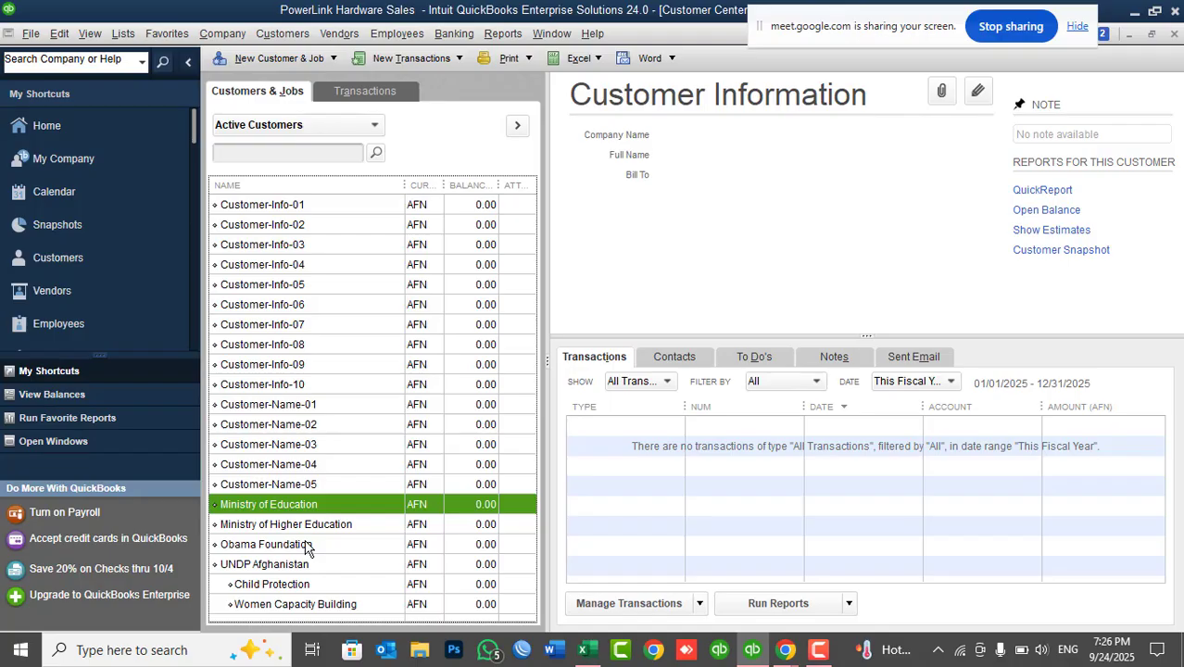
Delete the customers Customer-Info-10, 09, 08, 07 and 06 one after another.
key("Up")
key("Up")
key("Up")
key("Up")
key("Up")
key("Up")
key("ctrl+d")
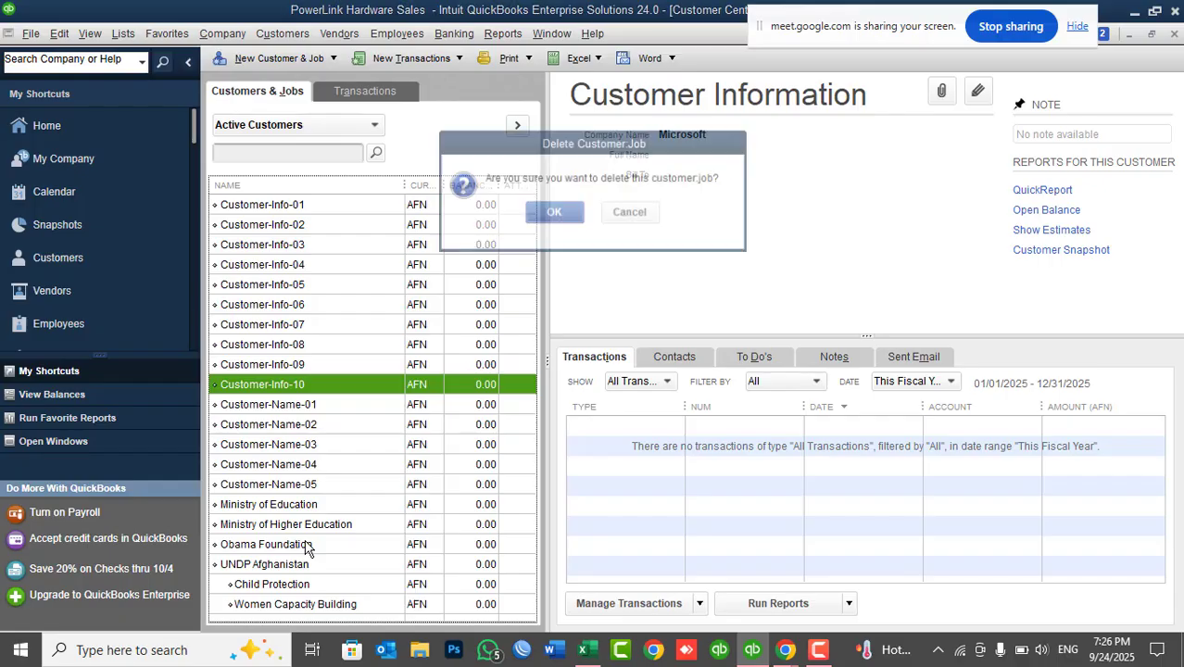
key("Return")
key("Up")
key("ctrl+d")
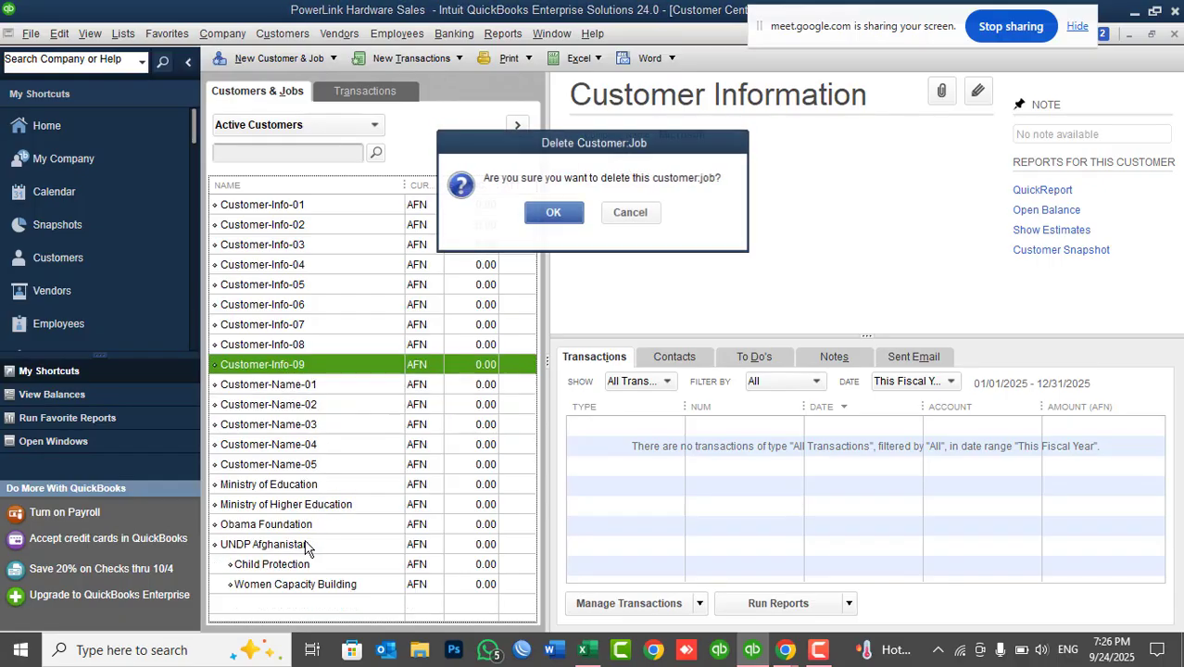
key("Return")
key("Up")
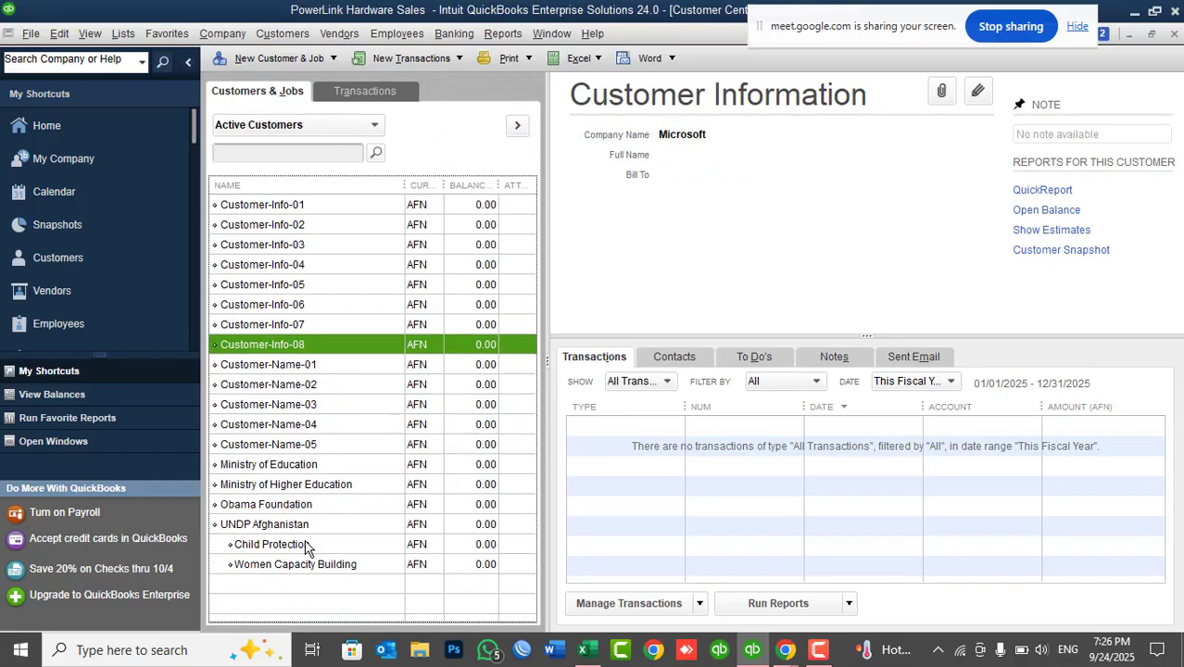
key("ctrl+d")
key("Return")
key("Up")
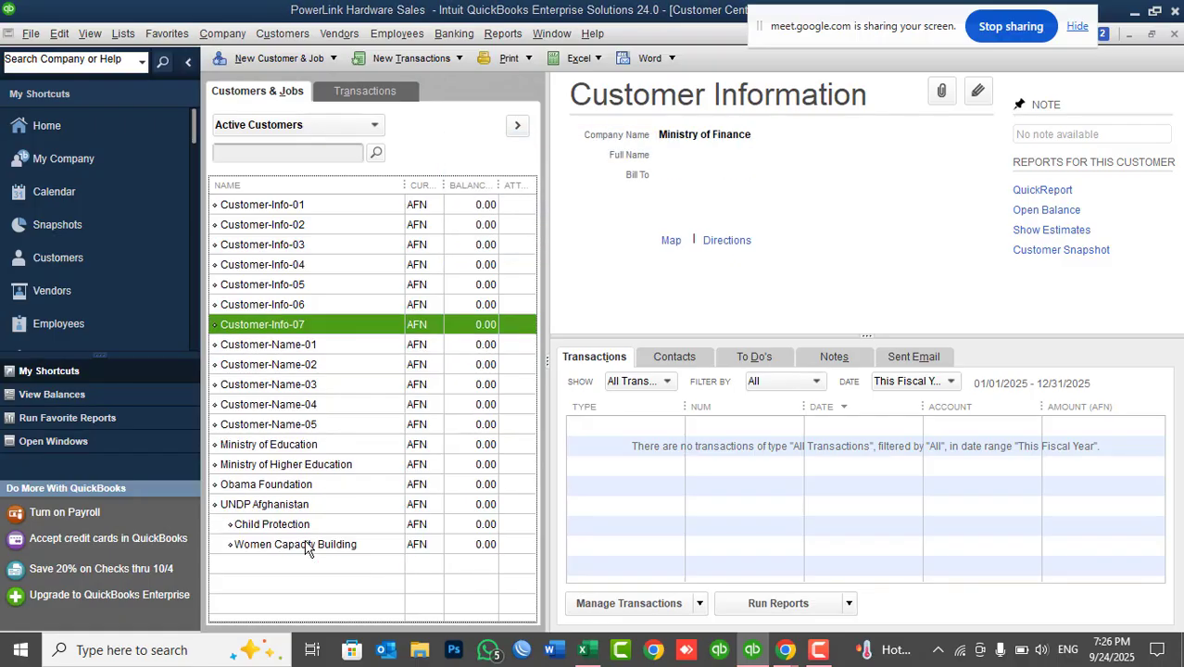
key("ctrl+d")
key("Return")
key("Up")
key("ctrl+d")
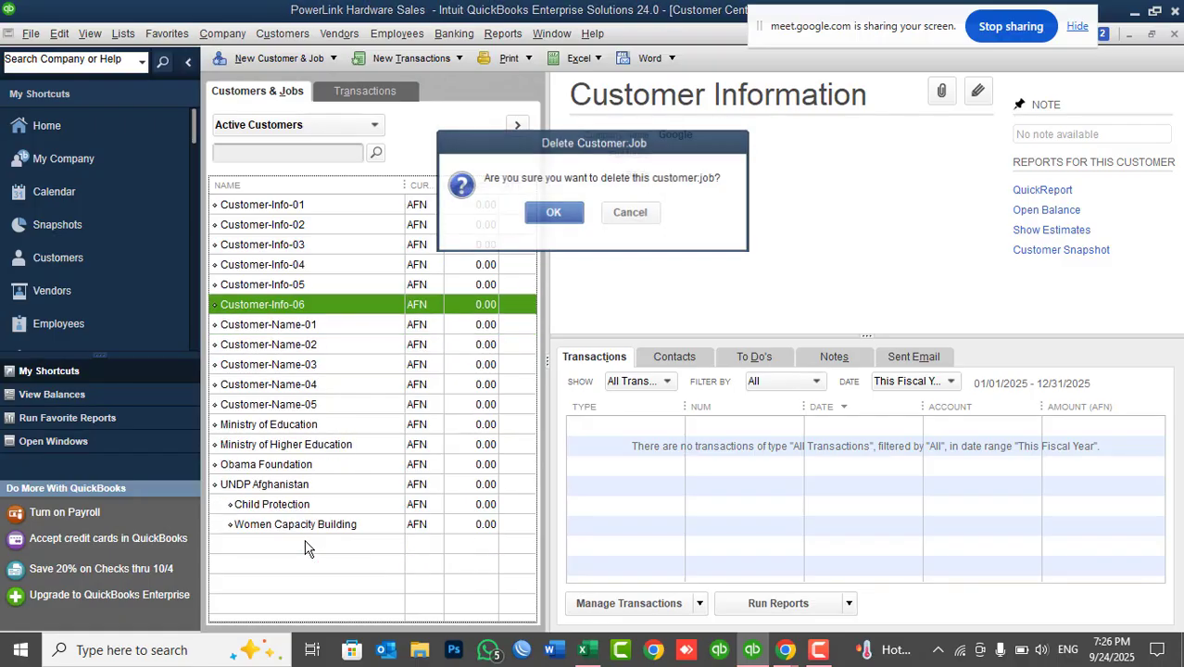
key("Return")
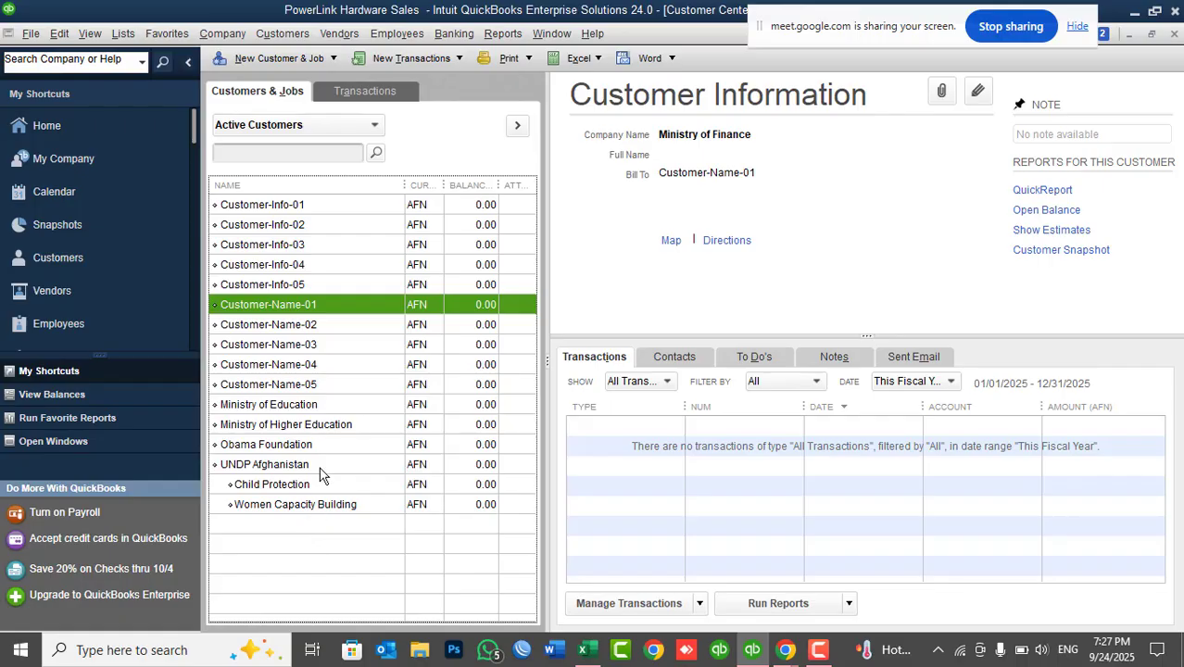
Open the payment settings of the customer Ministry of Higher Education and start adding a new payment term.
left_click(315, 426)
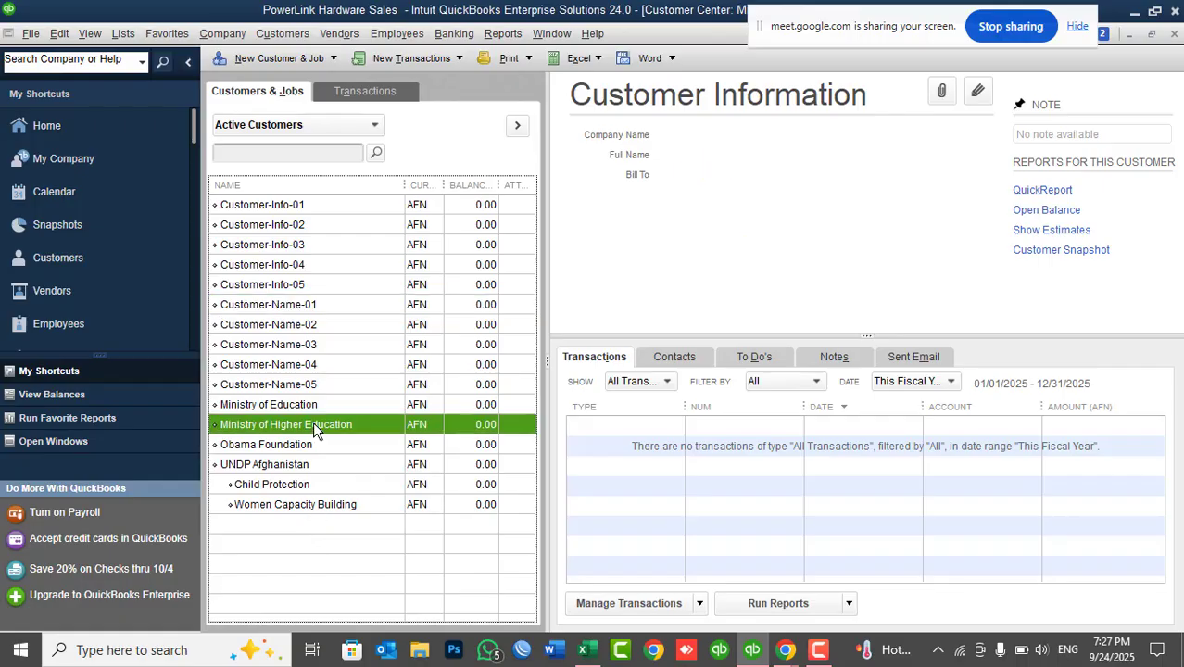
double_click(313, 423)
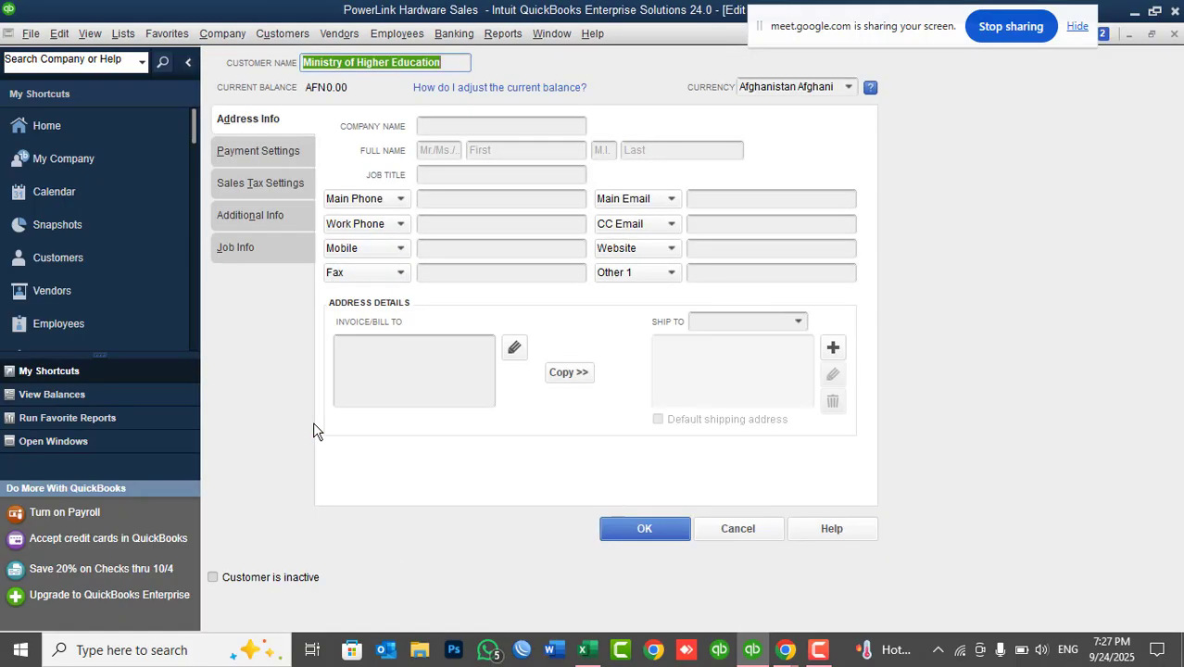
left_click(271, 155)
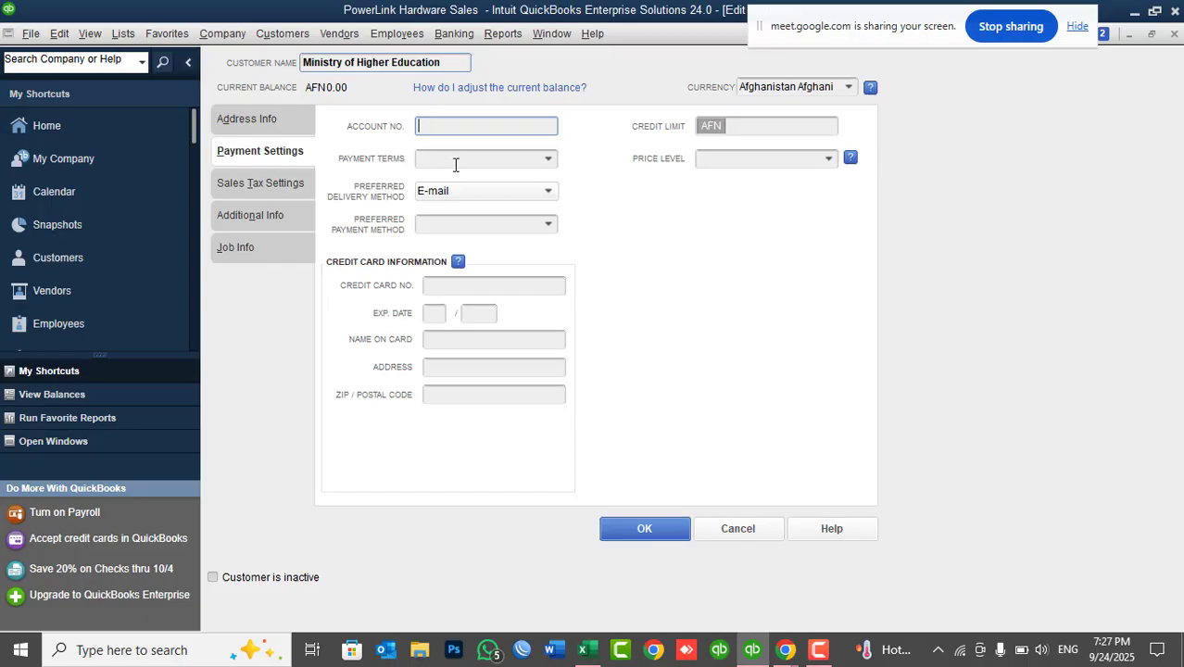
left_click(548, 159)
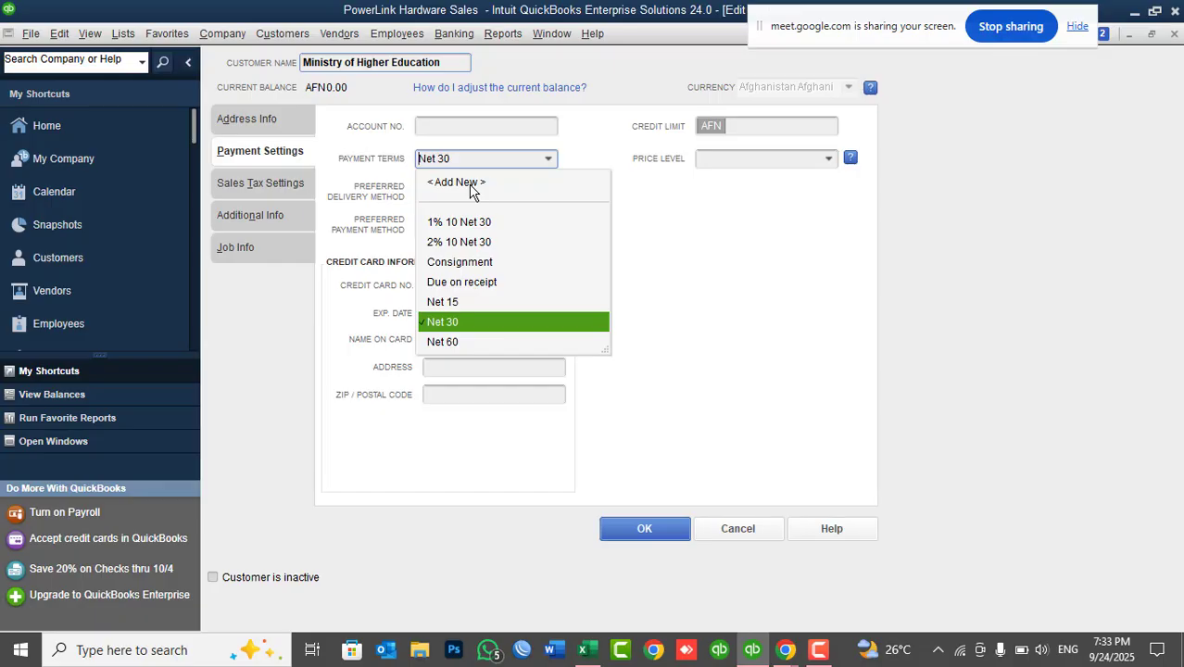
left_click(470, 182)
left_click_drag(468, 99, 737, 185)
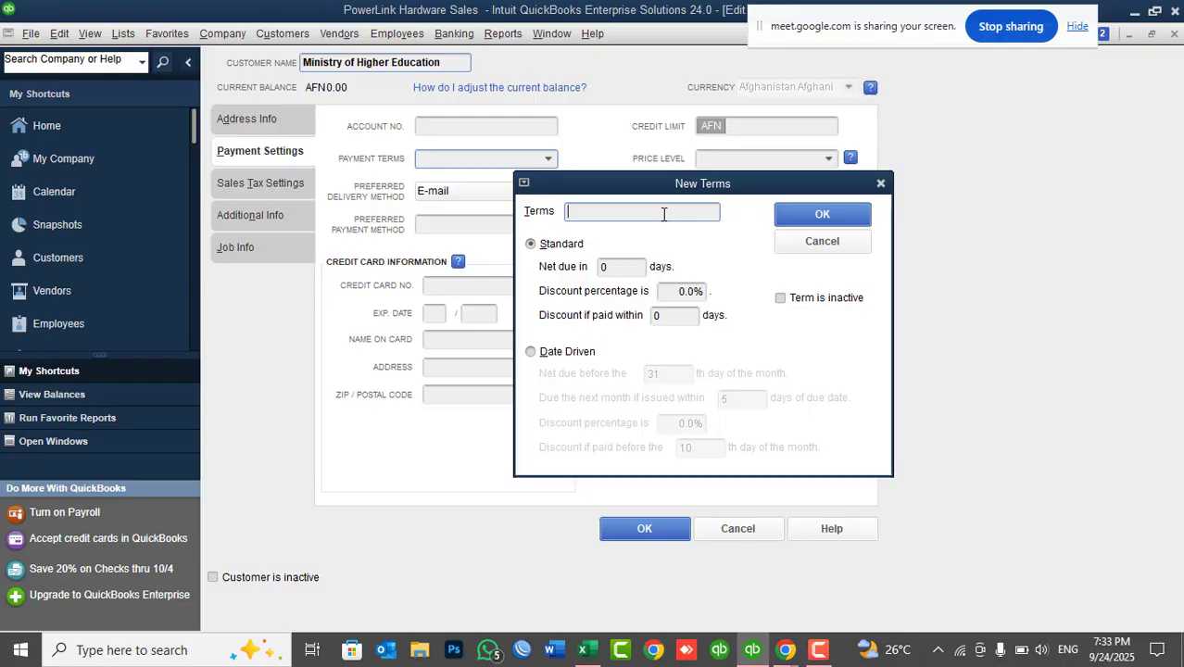
Name the new payment term "5% 1 Net 30".
type("5%")
type("1 Net 30")
left_click_drag(614, 212, 630, 211)
left_click(591, 212)
key("BackSpace")
Set the standard term to net due in 30 days with a 5% discount if paid within 1 day, and save the term and customer.
left_click(608, 267)
type("30")
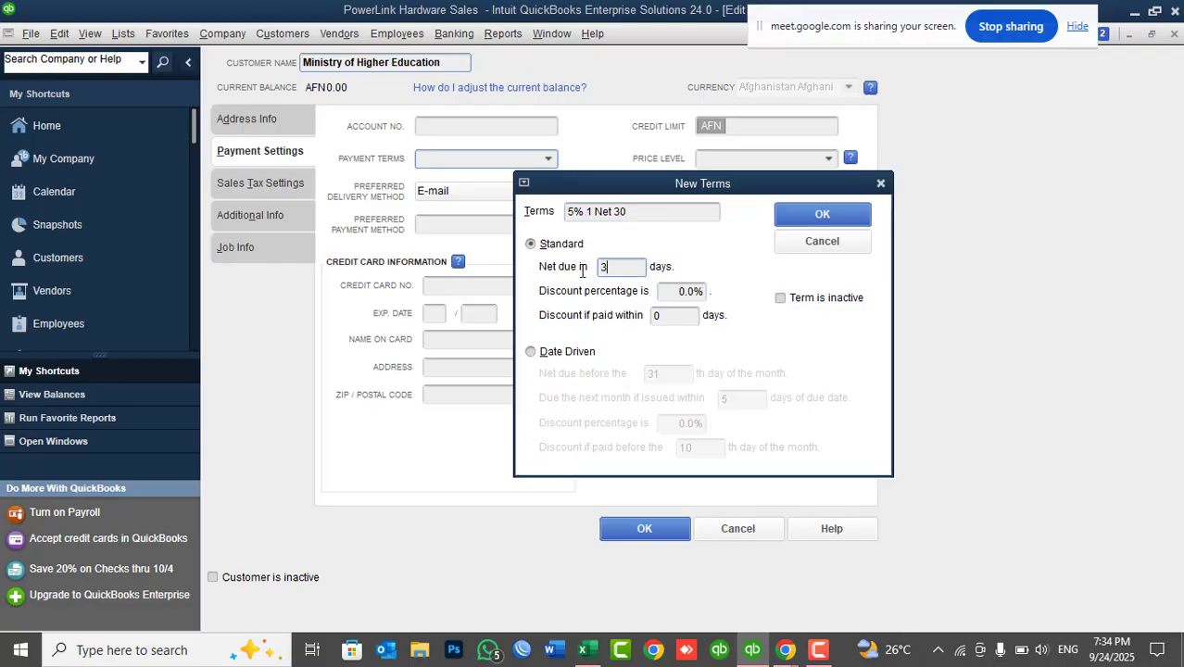
key("Tab")
type("5")
key("Tab")
type("1")
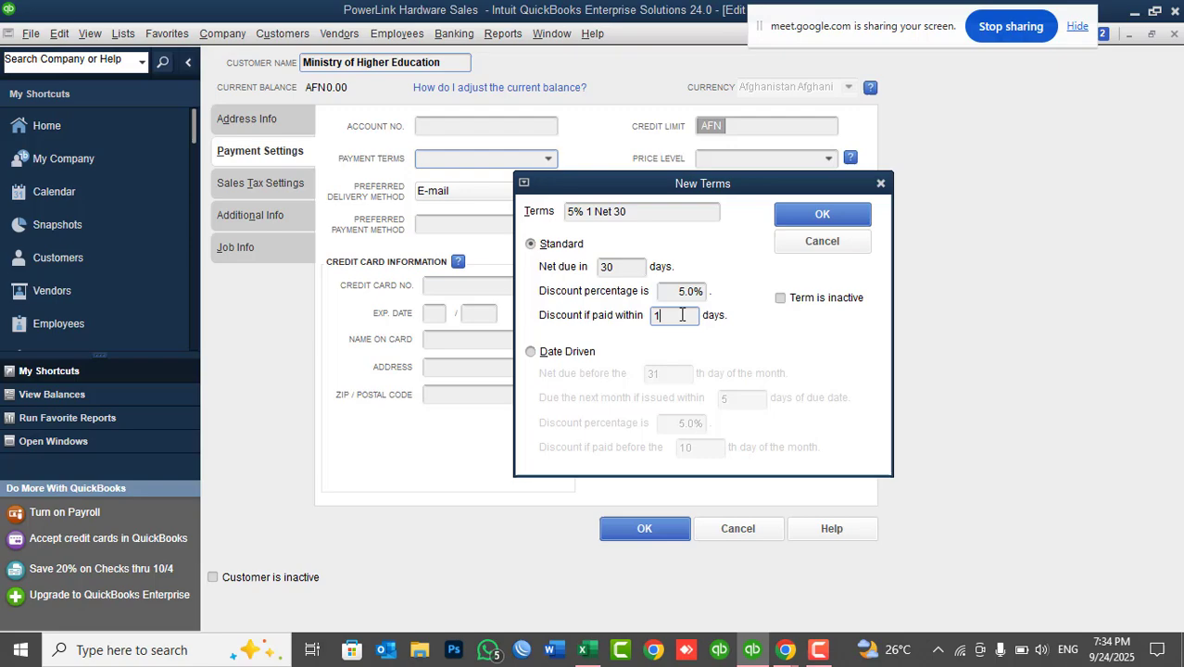
left_click(815, 215)
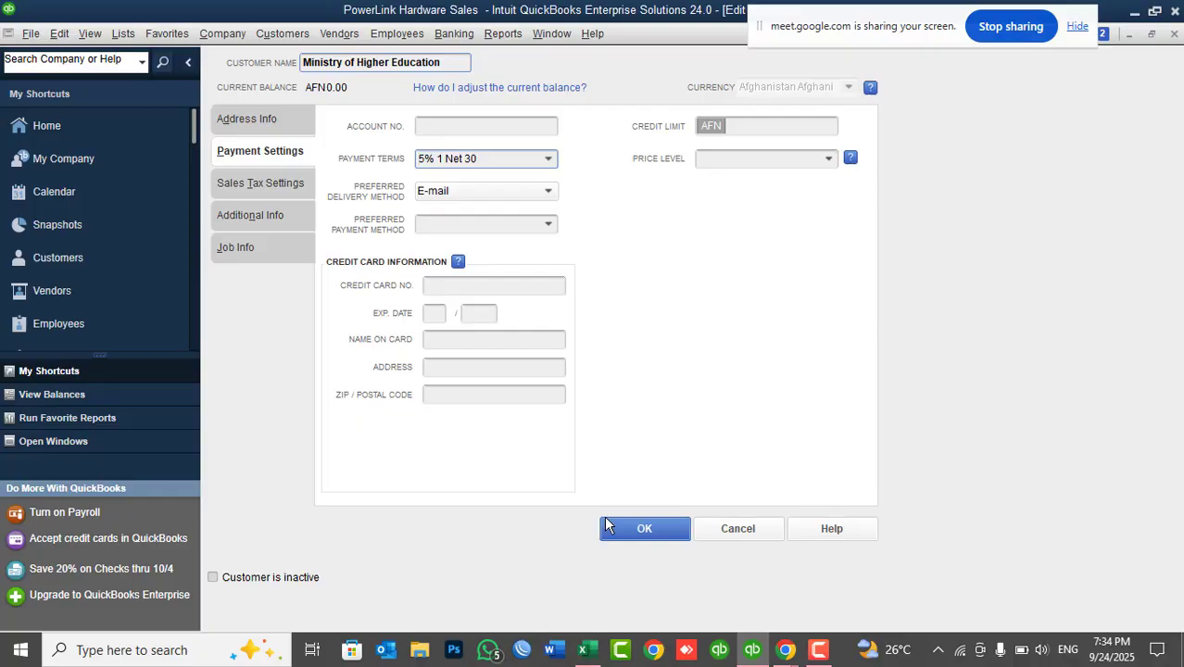
left_click(642, 529)
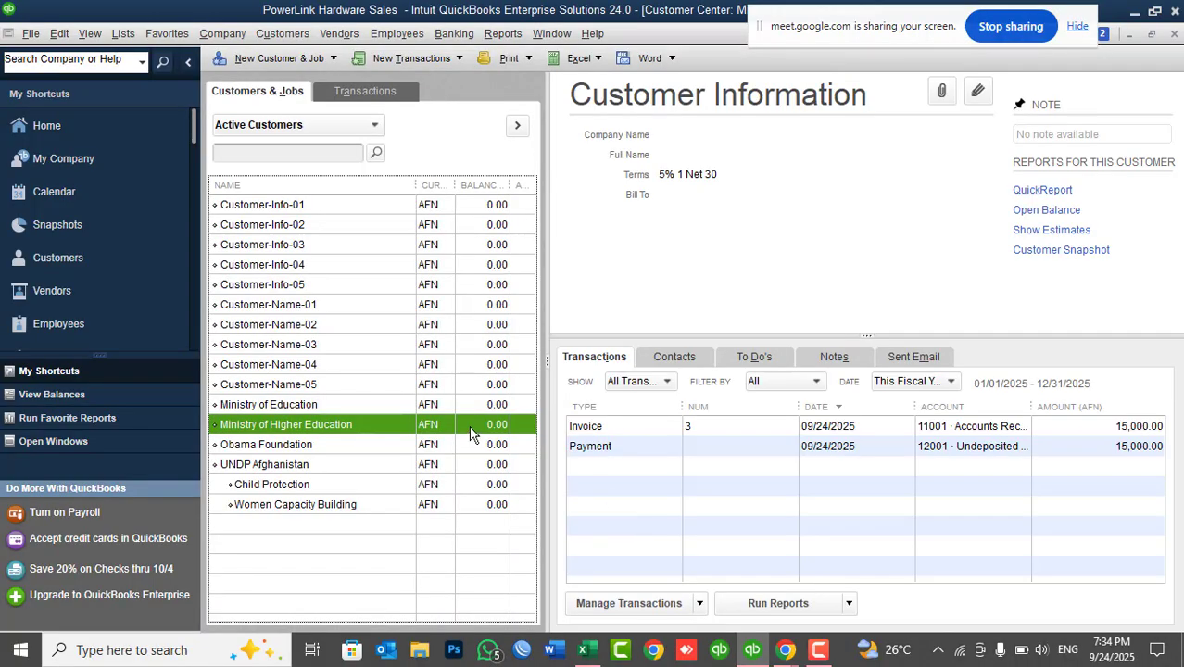
right_click(362, 428)
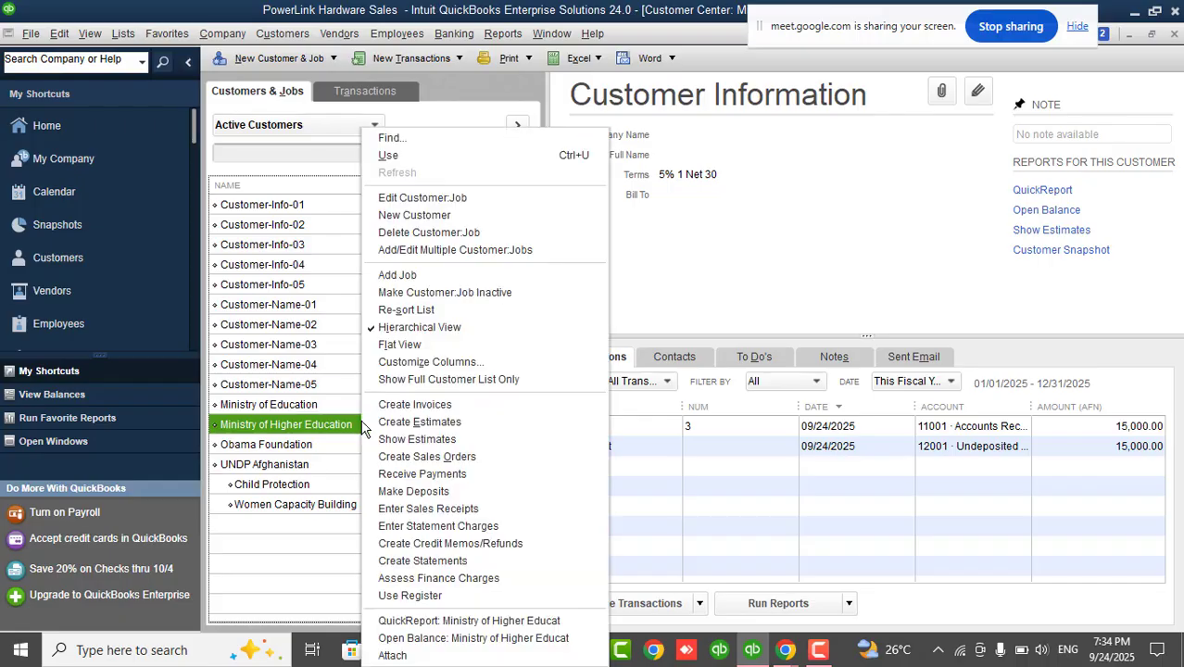
left_click(415, 405)
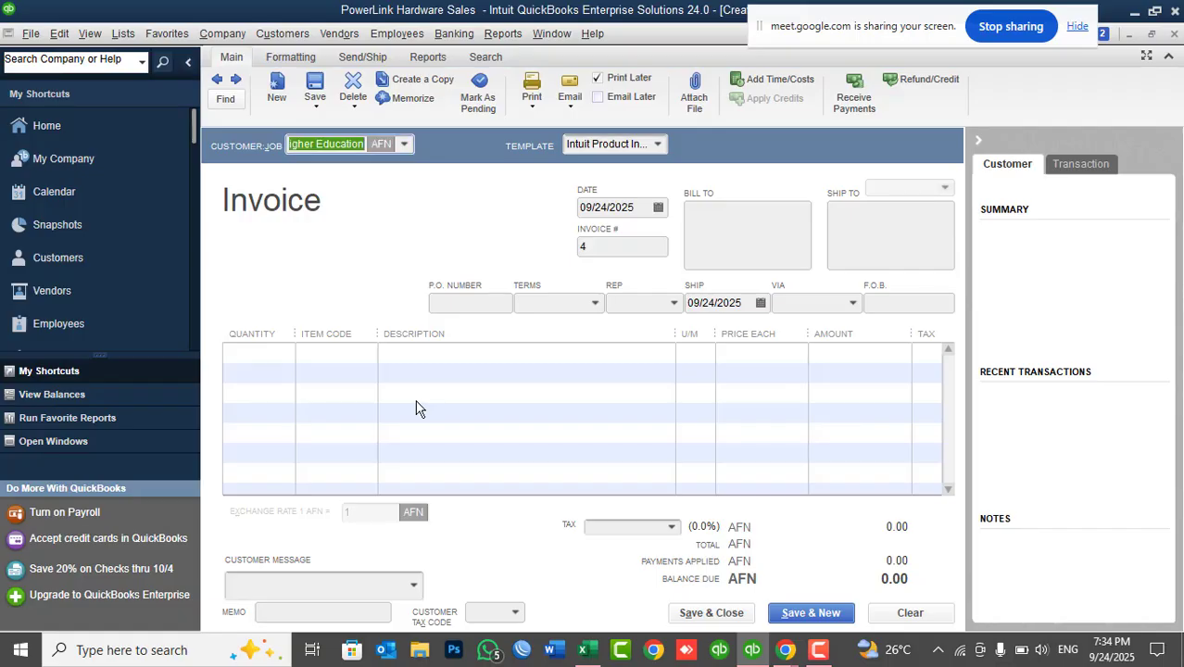
left_click(360, 353)
left_click(368, 356)
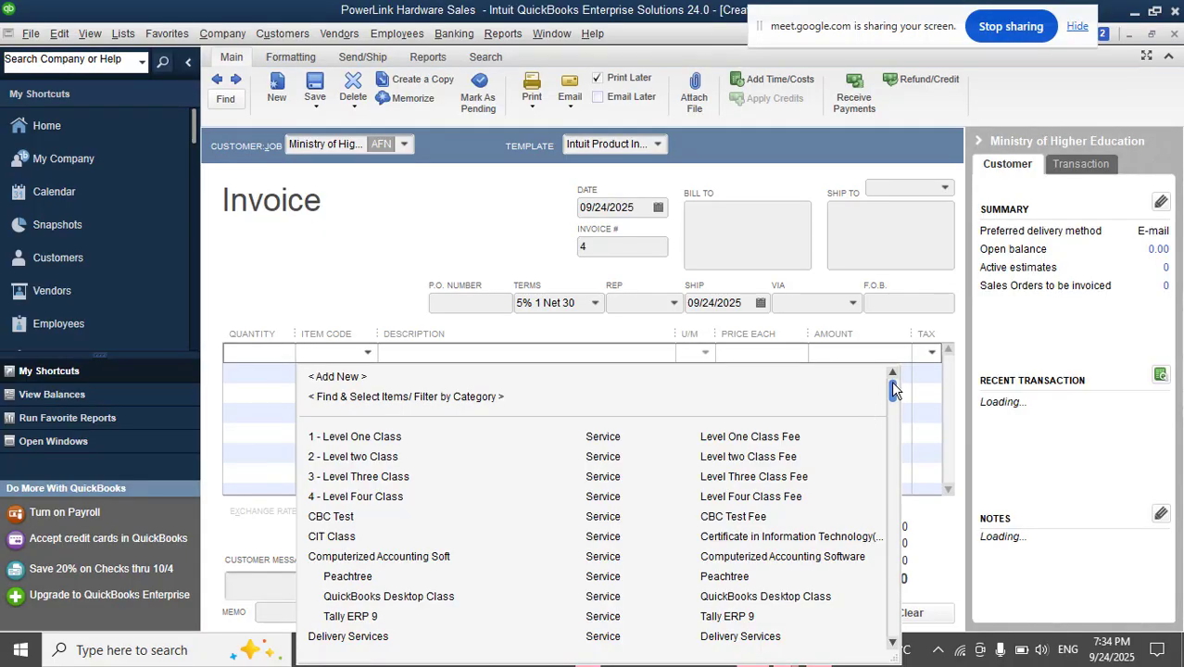
left_click_drag(893, 389, 890, 467)
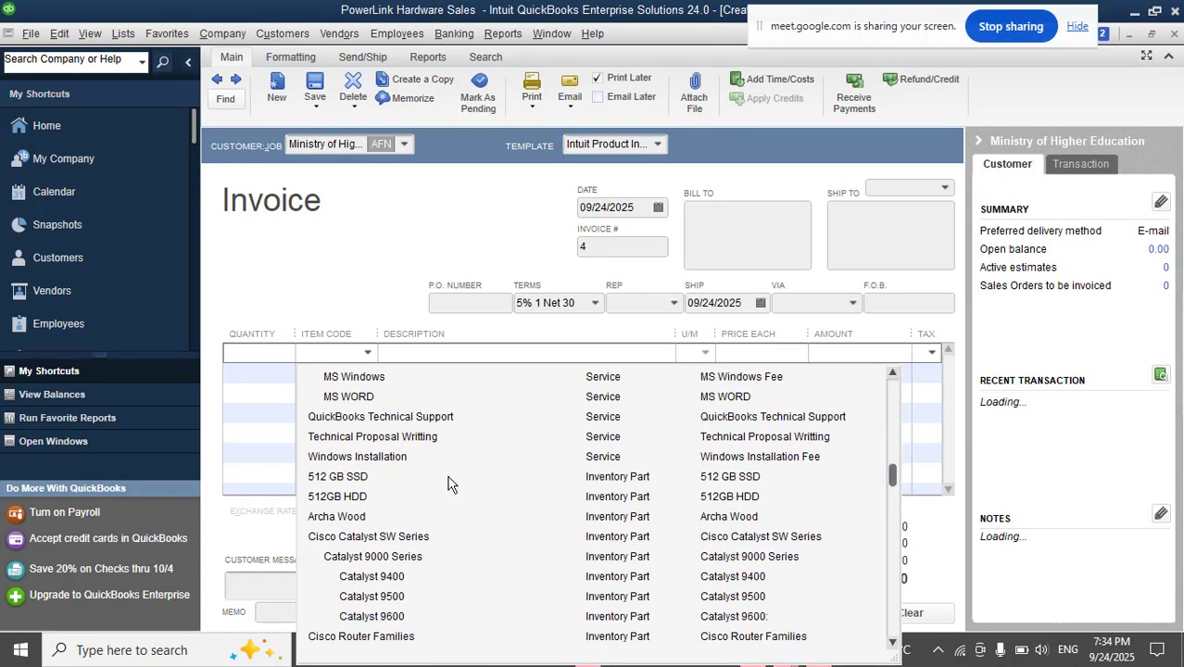
left_click(352, 478)
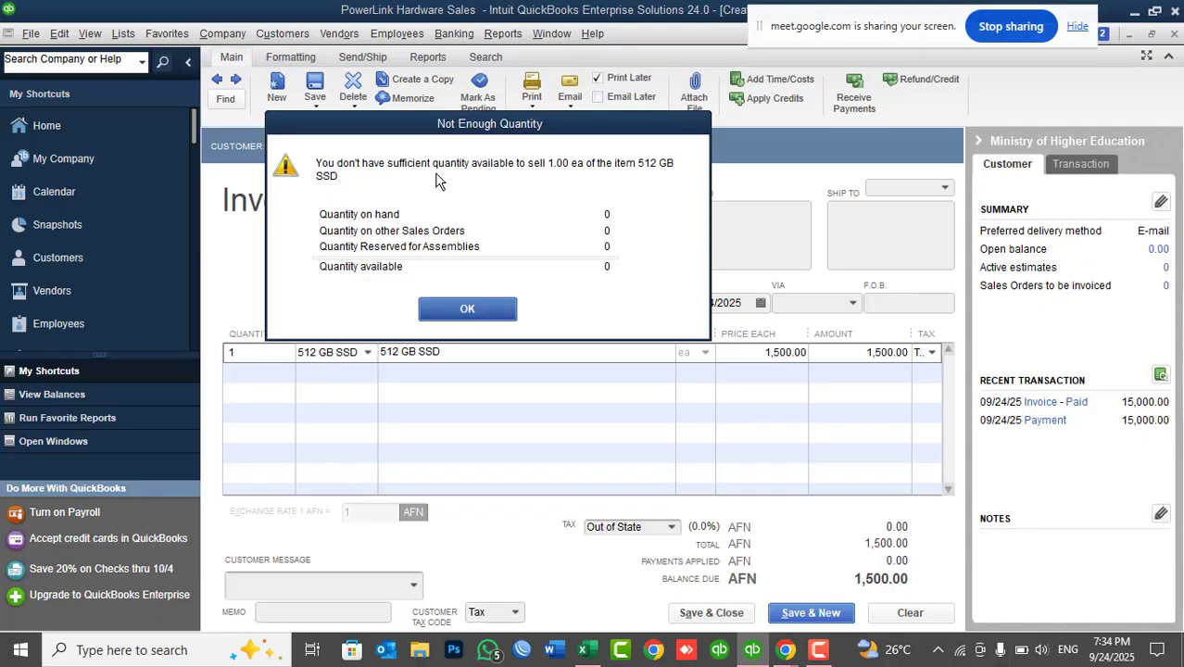
left_click(477, 310)
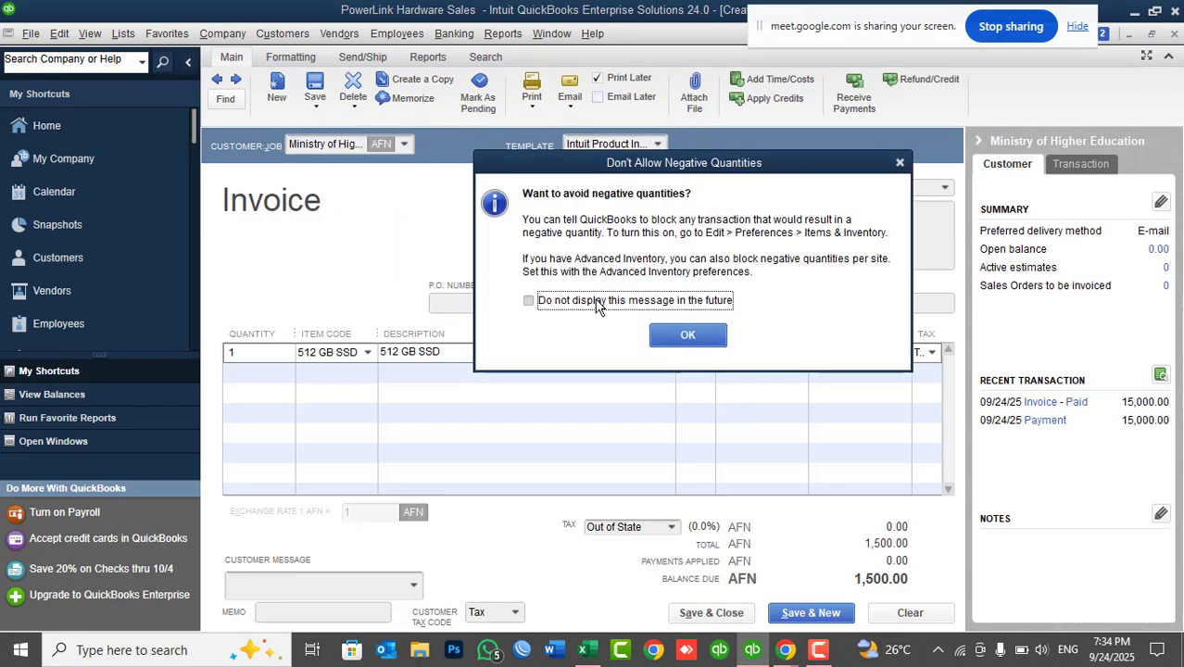
left_click(683, 334)
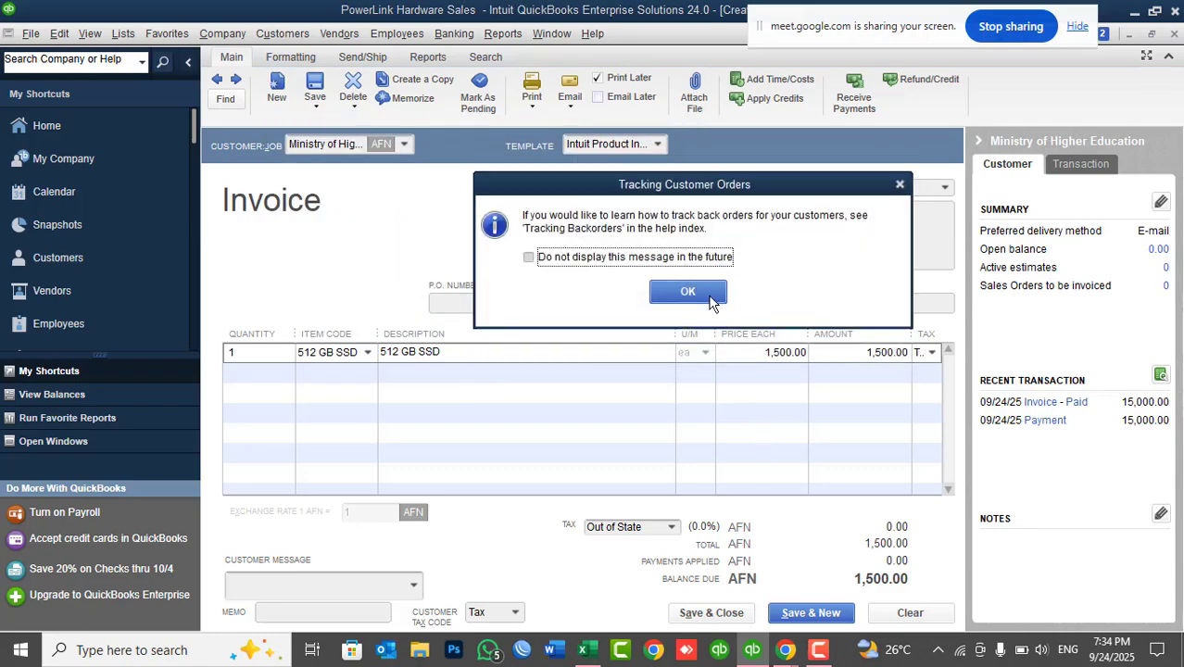
left_click(711, 300)
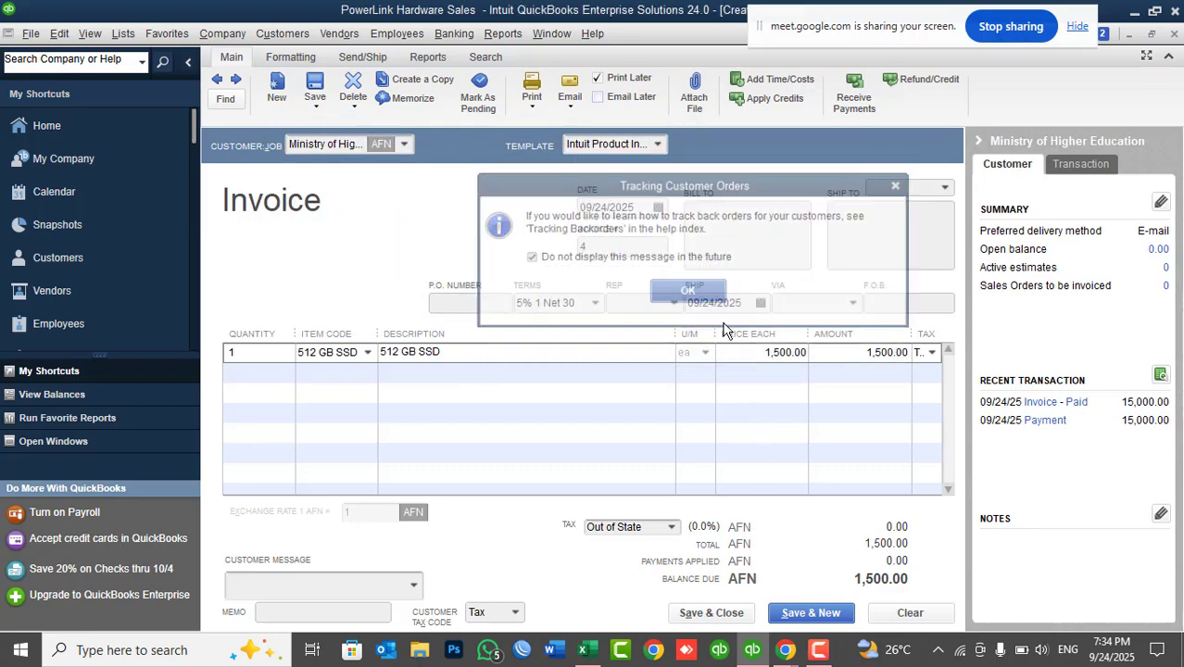
left_click(894, 605)
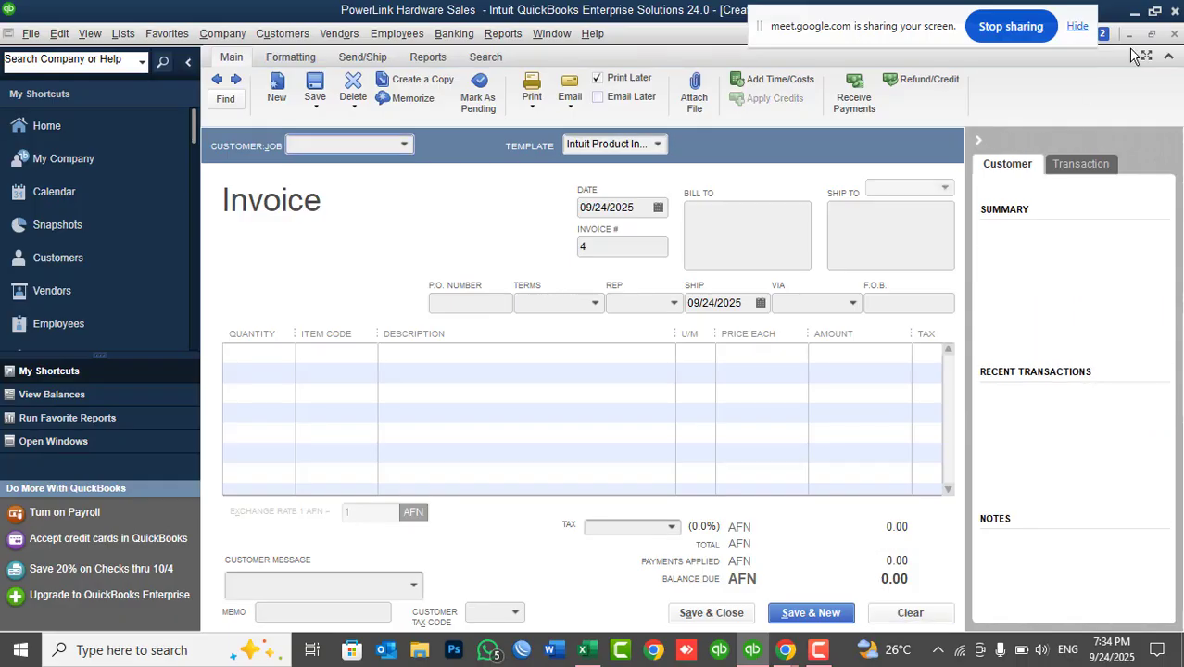
left_click(1173, 34)
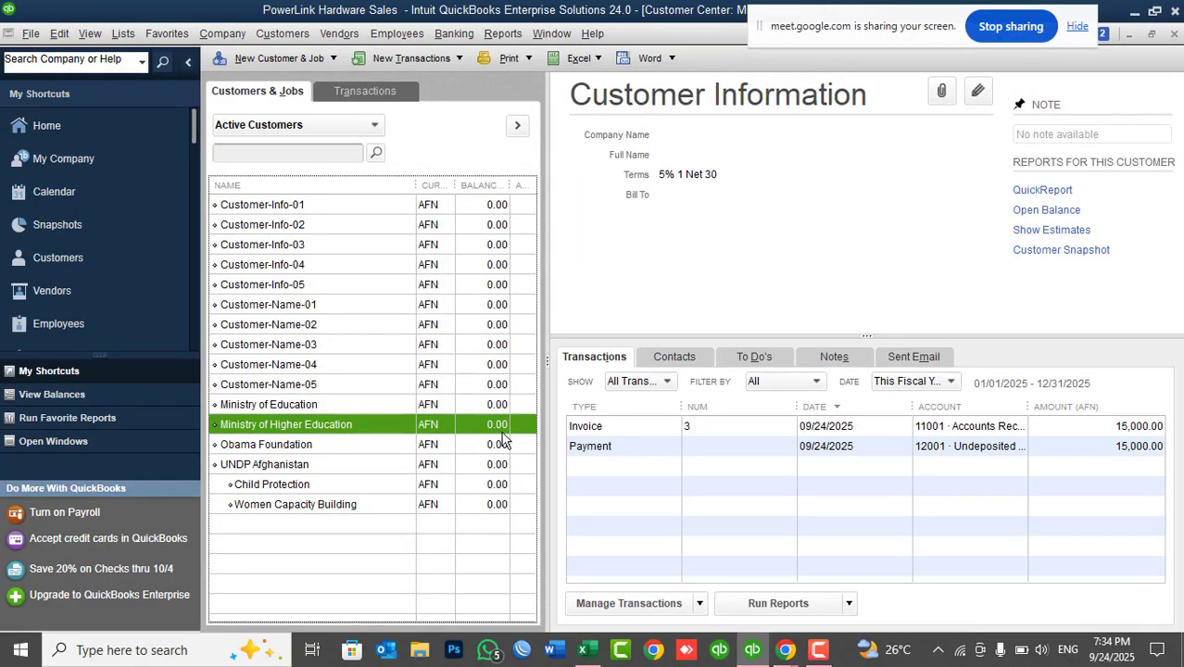
Delete the 15,000.00 payment received from Ministry of Higher Education and close the payment form.
left_click(603, 453)
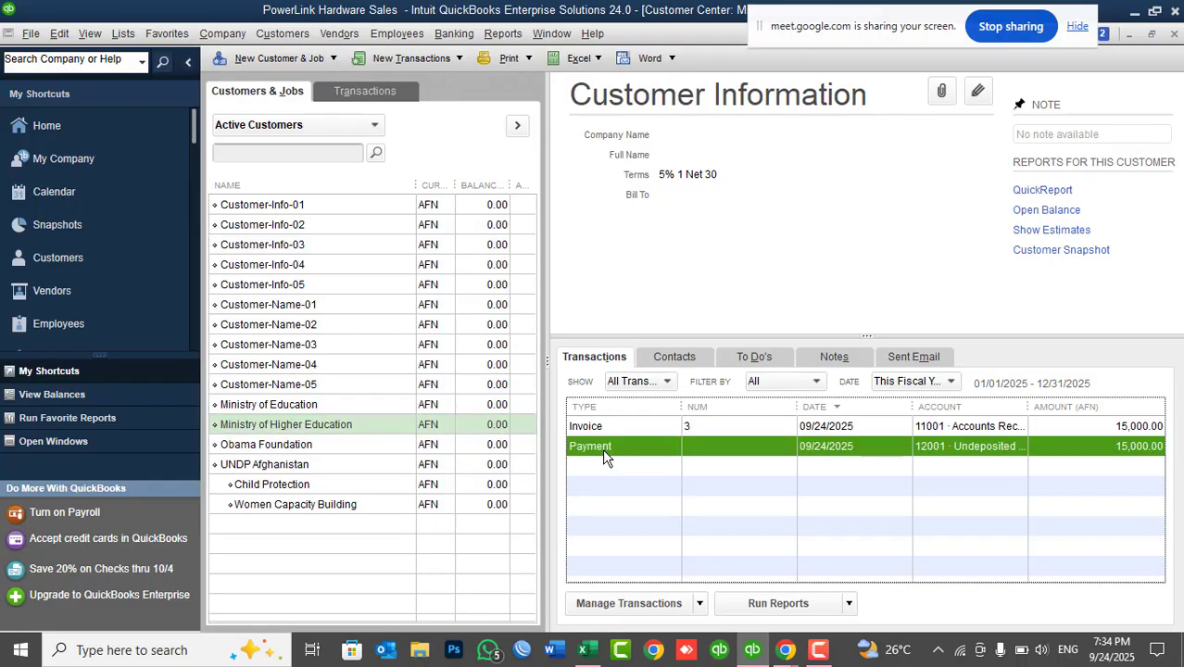
double_click(602, 449)
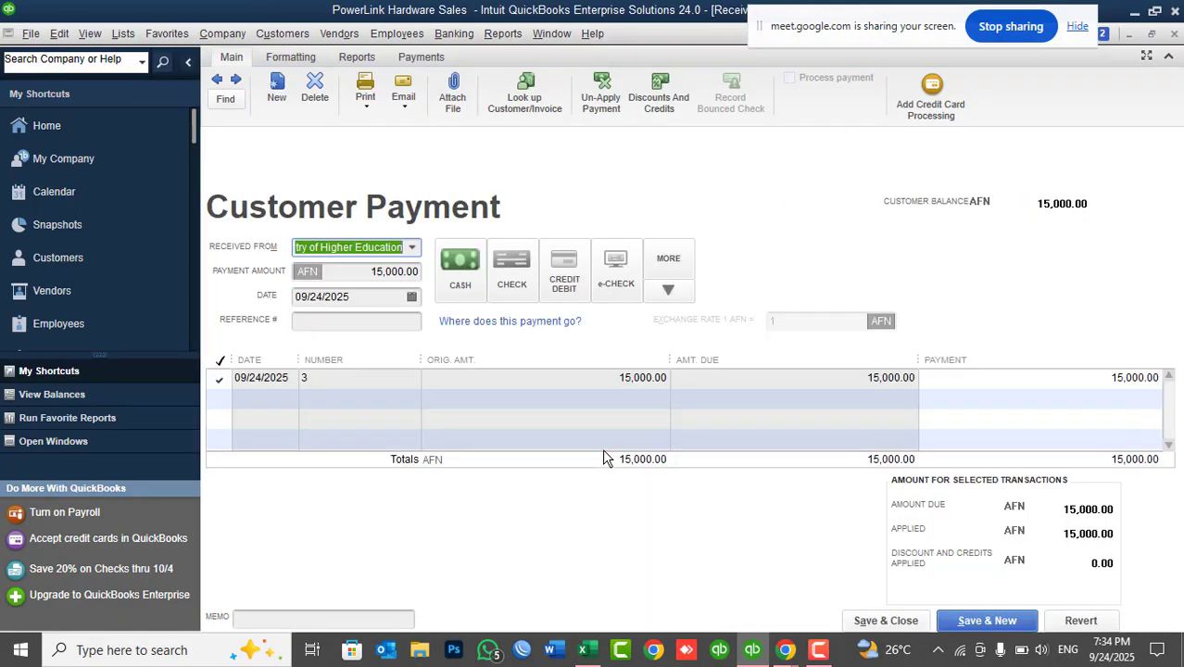
key("ctrl+d")
key("Return")
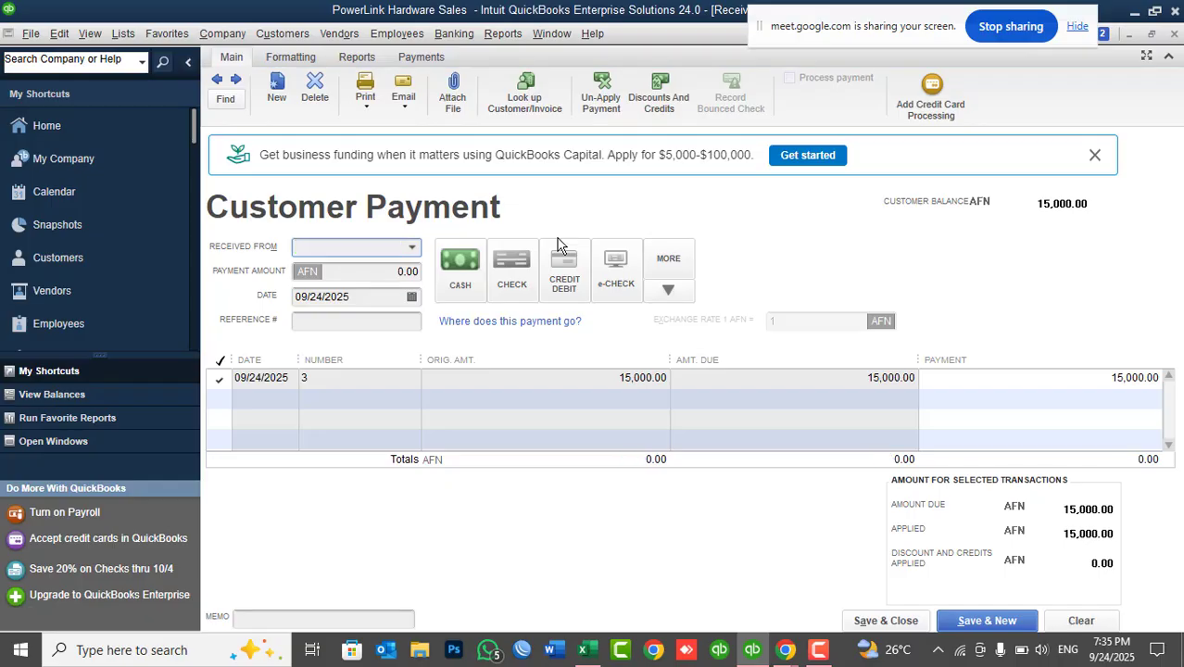
key("Escape")
Delete the remaining 15,000.00 invoice of Ministry of Higher Education and close the invoice form.
double_click(609, 426)
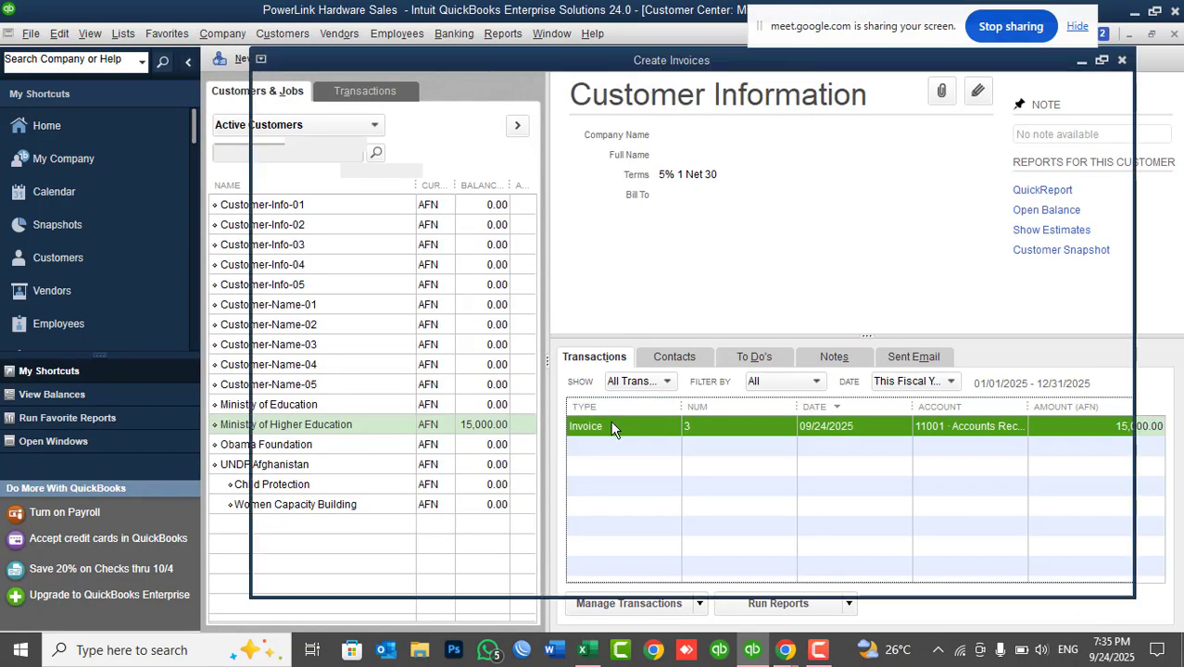
key("ctrl+d")
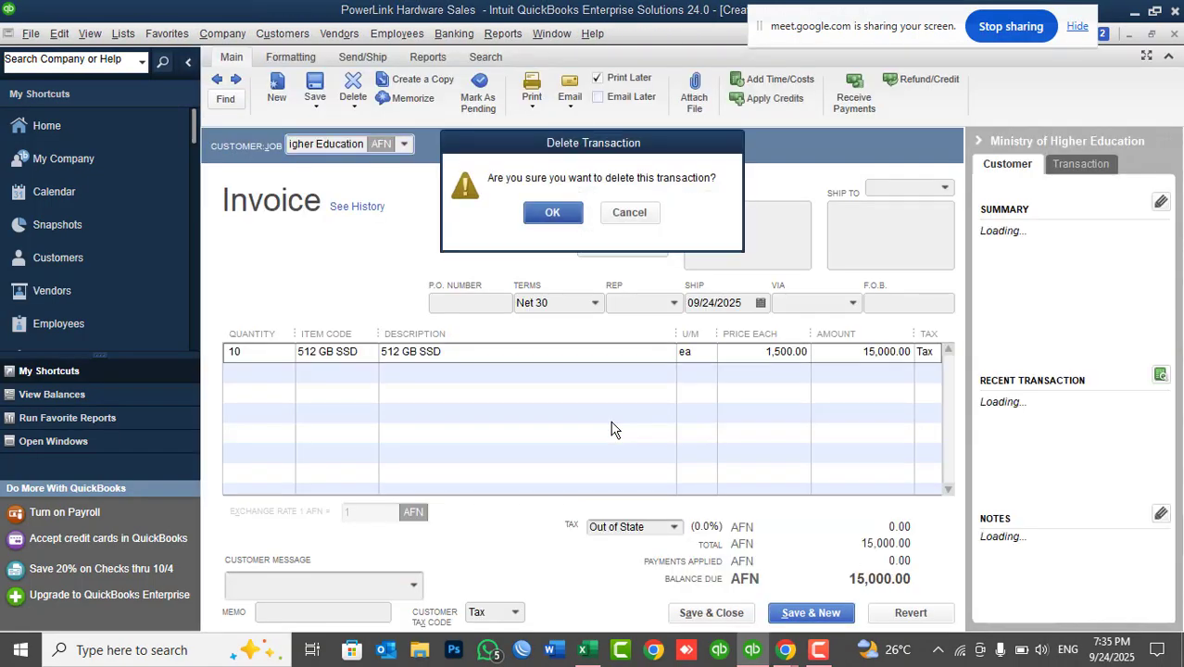
left_click(570, 213)
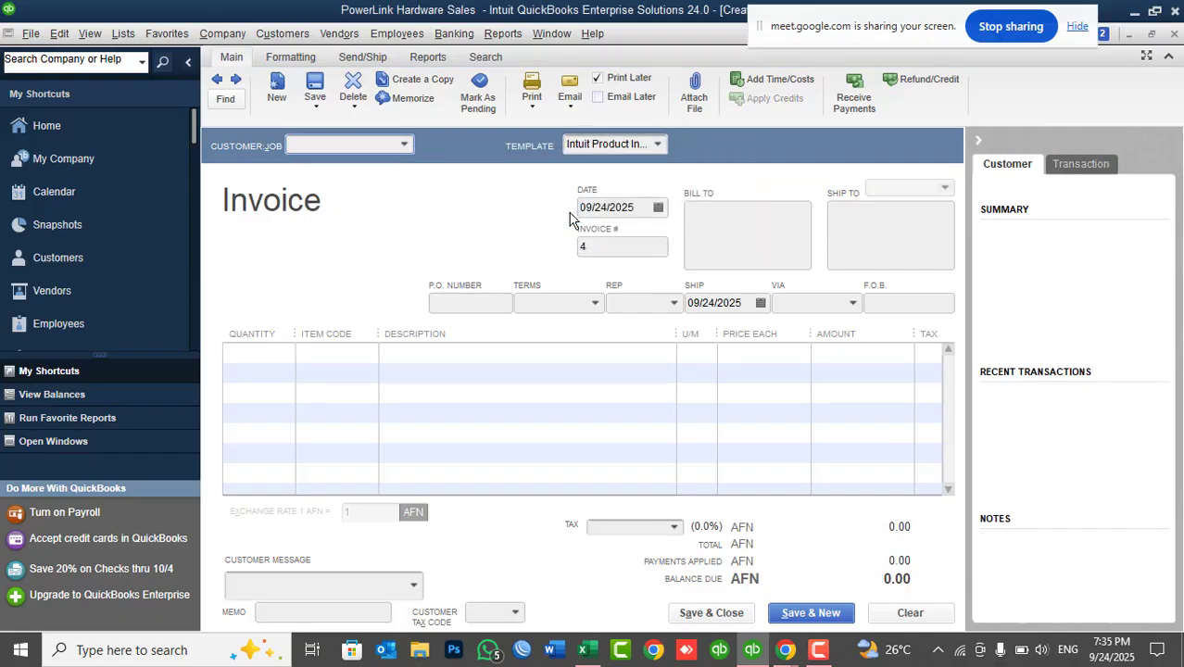
key("Escape")
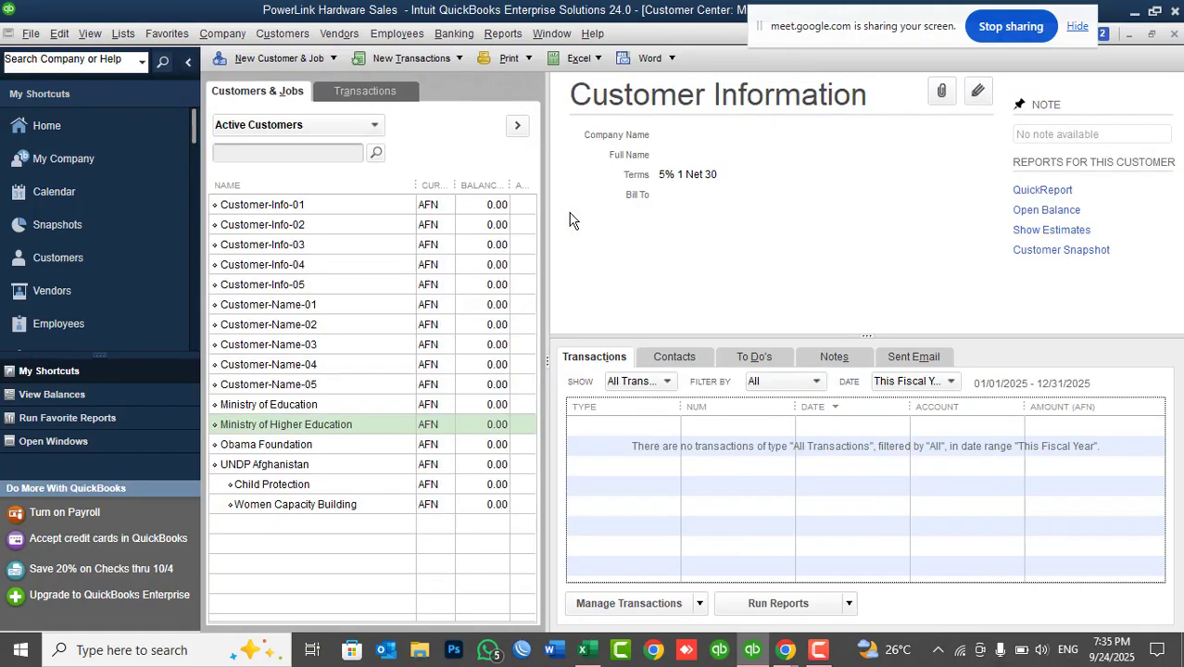
Create an invoice for Ministry of Higher Education with 10 units of the 512 GB SSD item.
right_click(378, 421)
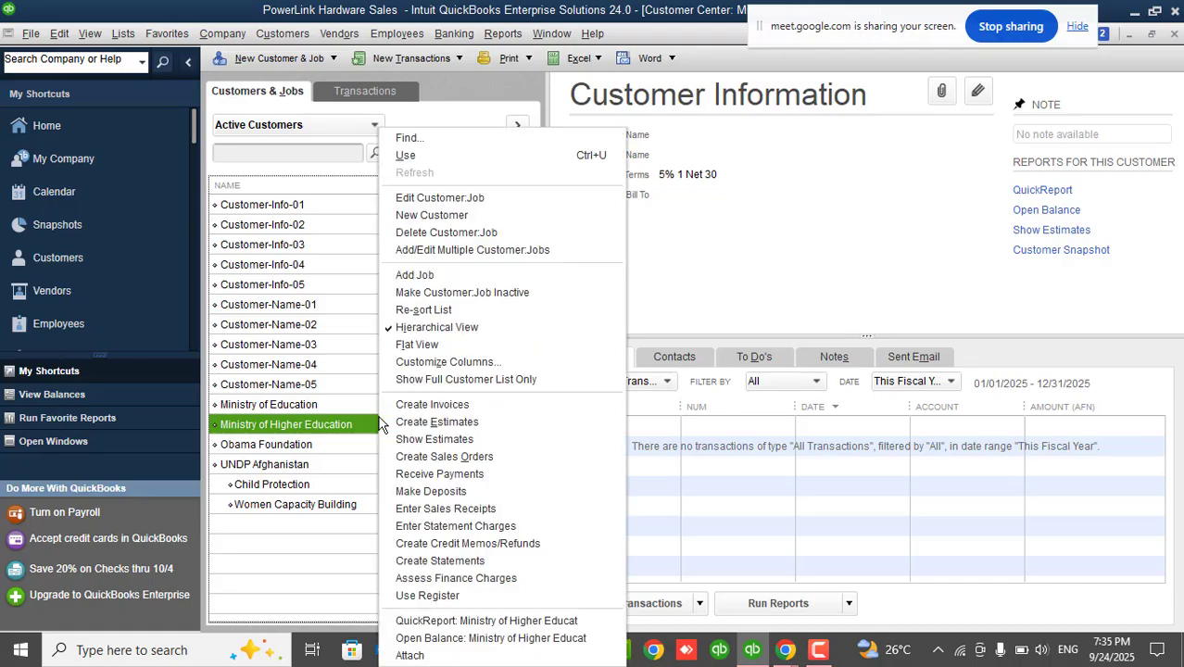
left_click(415, 405)
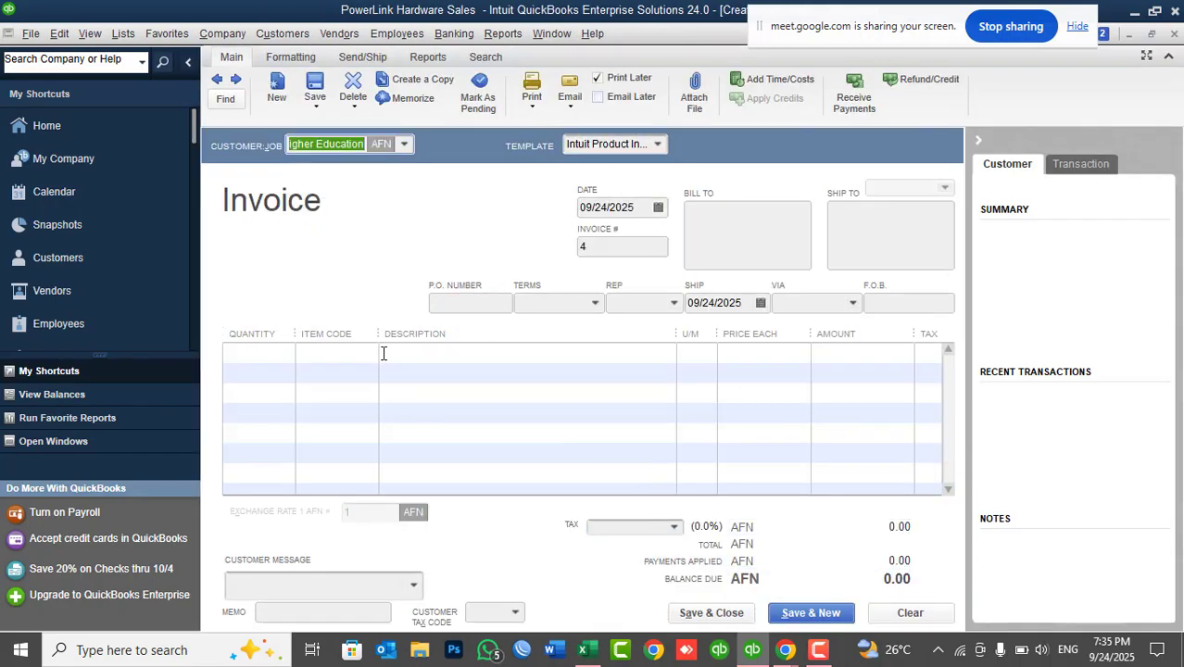
left_click(364, 353)
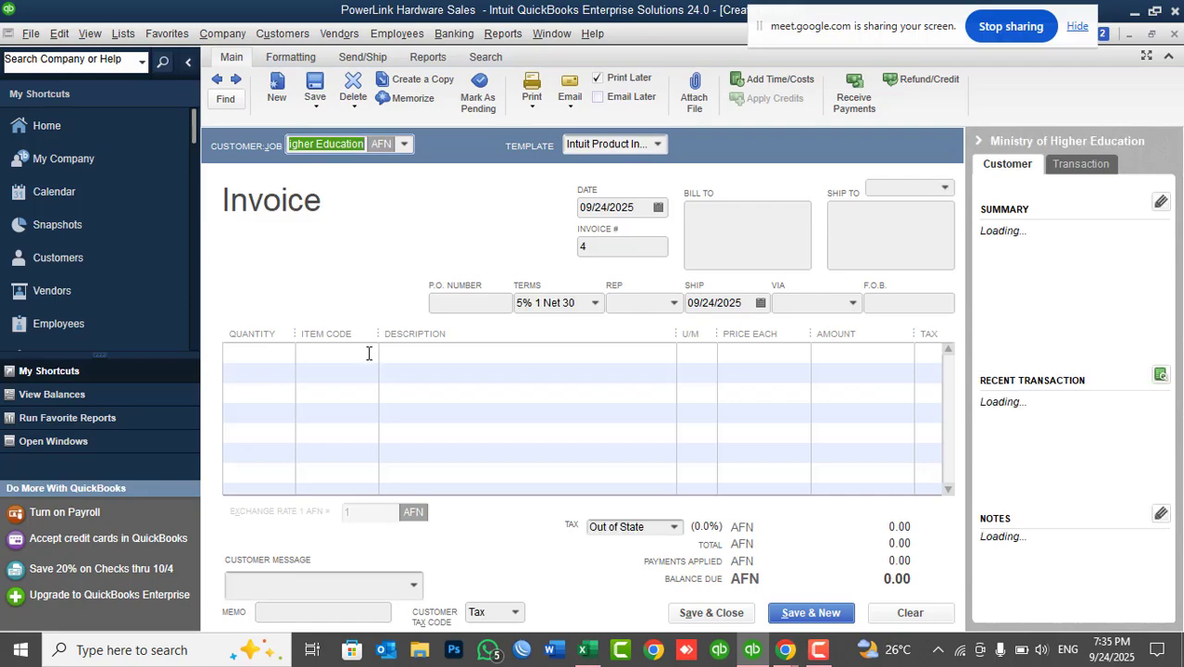
left_click_drag(892, 389, 888, 481)
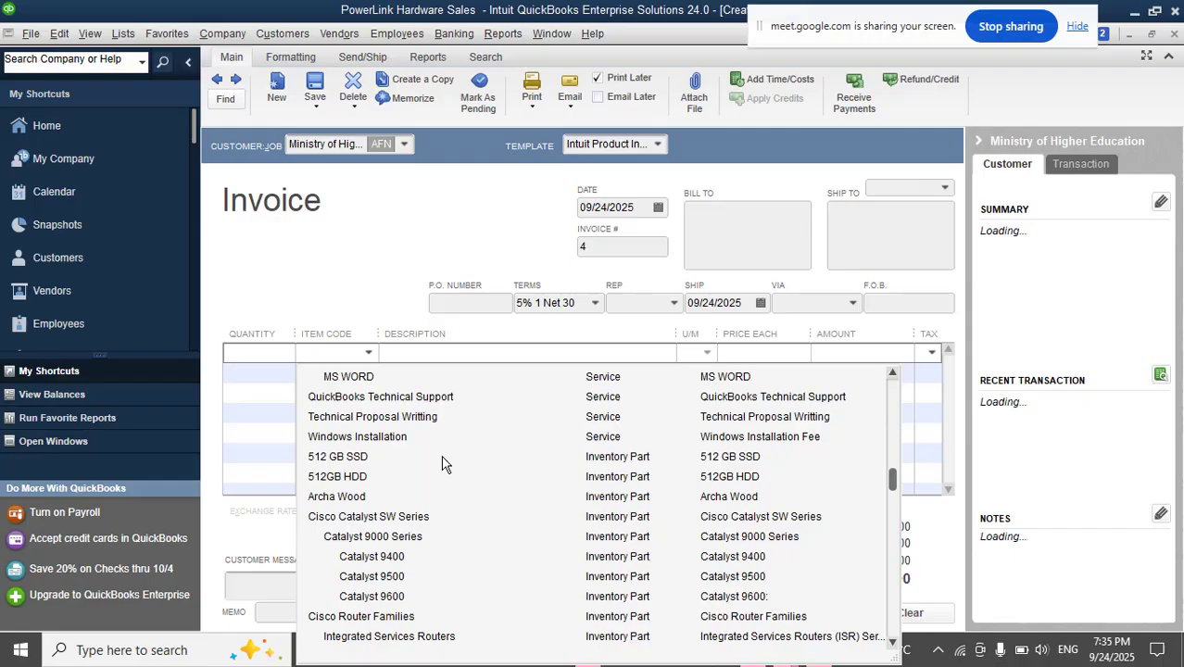
left_click(367, 460)
left_click(257, 355)
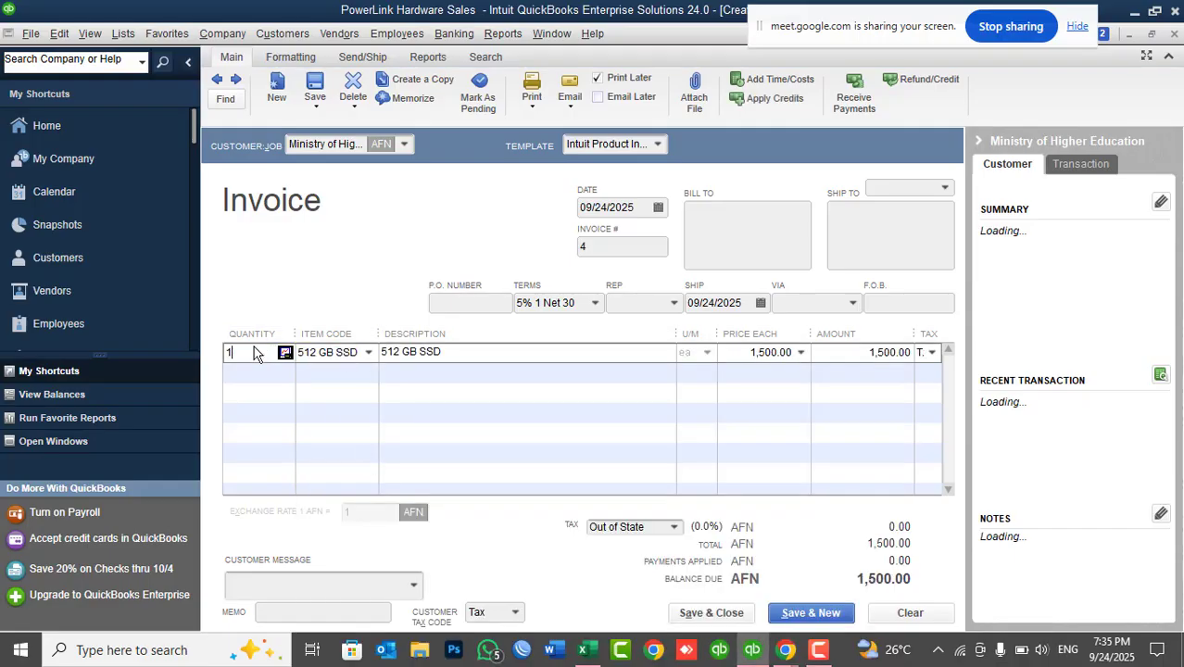
type("0")
key("Tab")
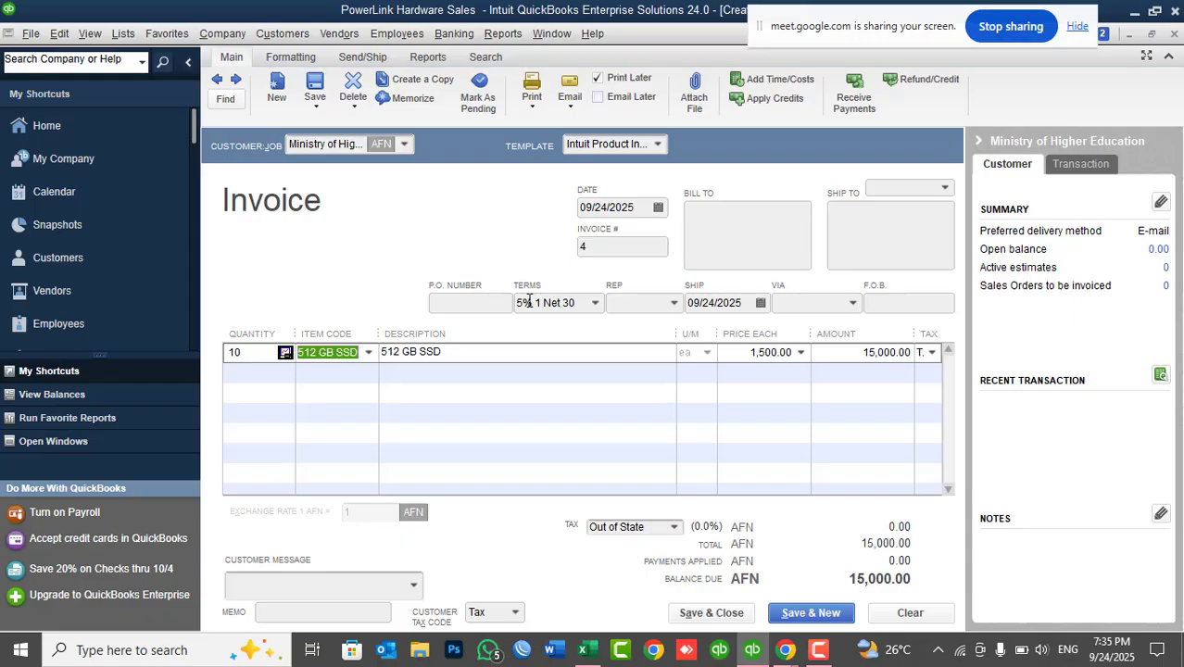
Save and close the invoice, ignoring all spelling suggestions for GB and SSD.
left_click(709, 613)
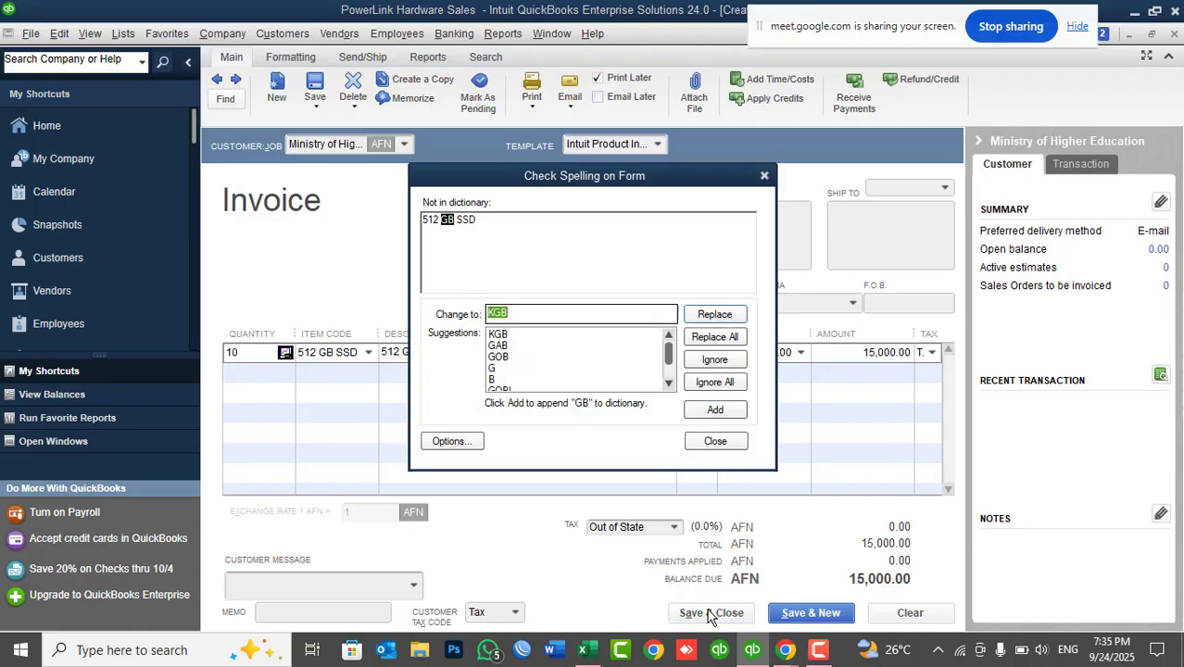
left_click(704, 384)
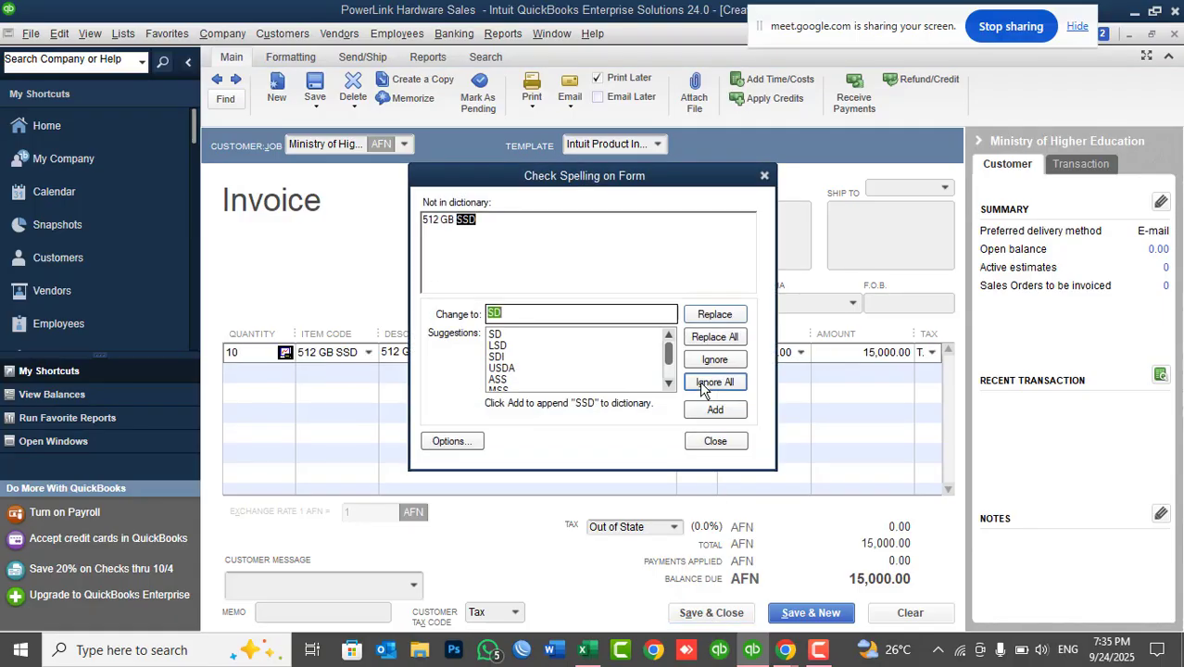
left_click(702, 382)
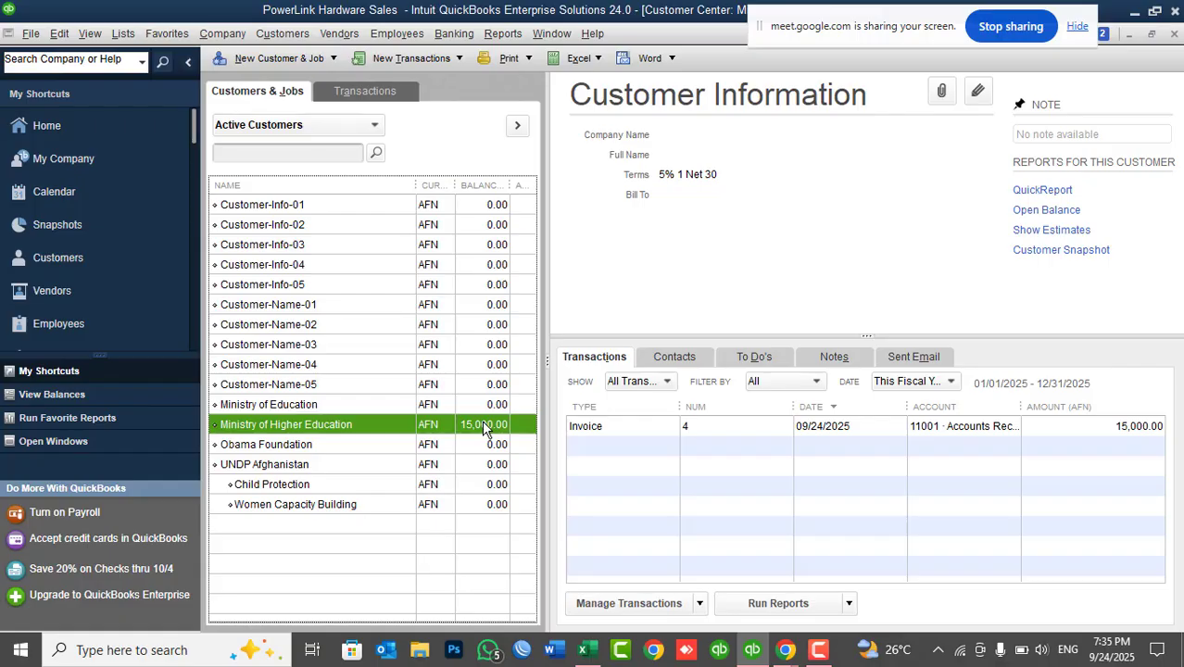
Start a cash payment from Ministry of Higher Education and apply it to the open invoice.
left_click(430, 61)
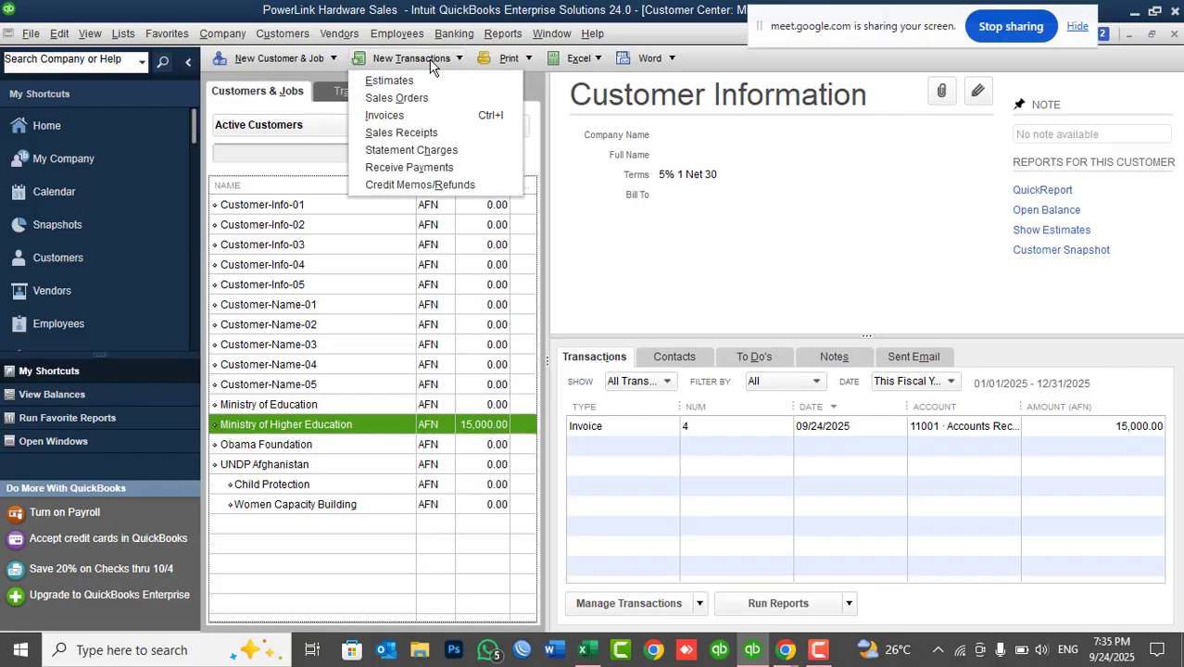
left_click(656, 124)
right_click(424, 435)
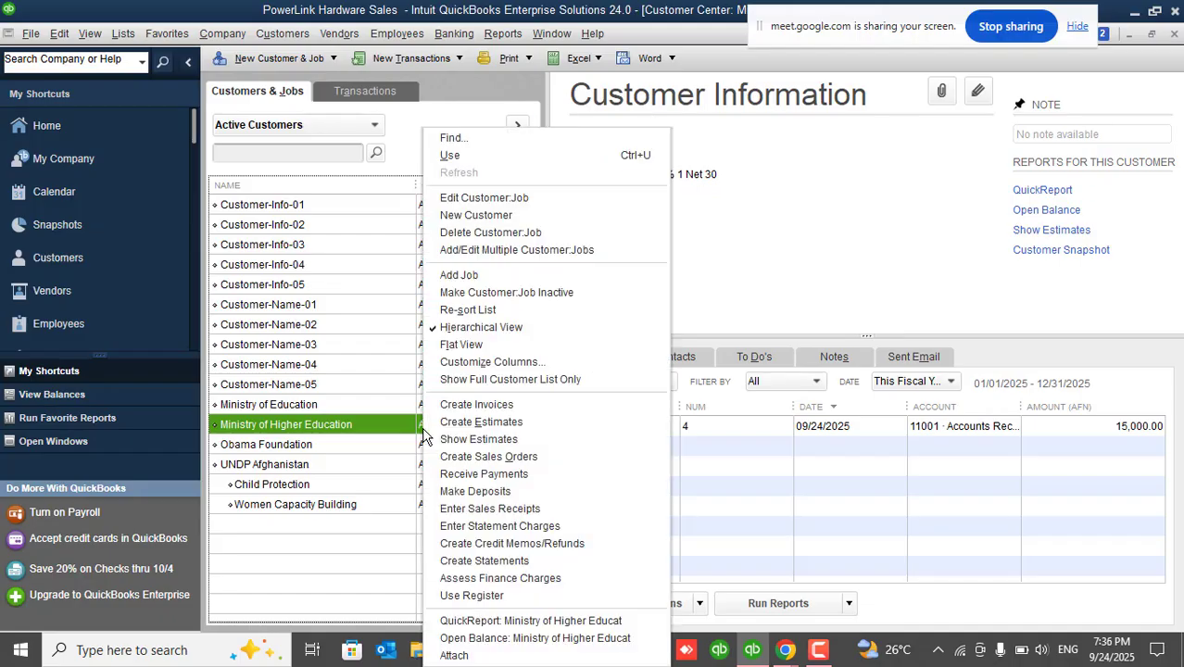
left_click(470, 475)
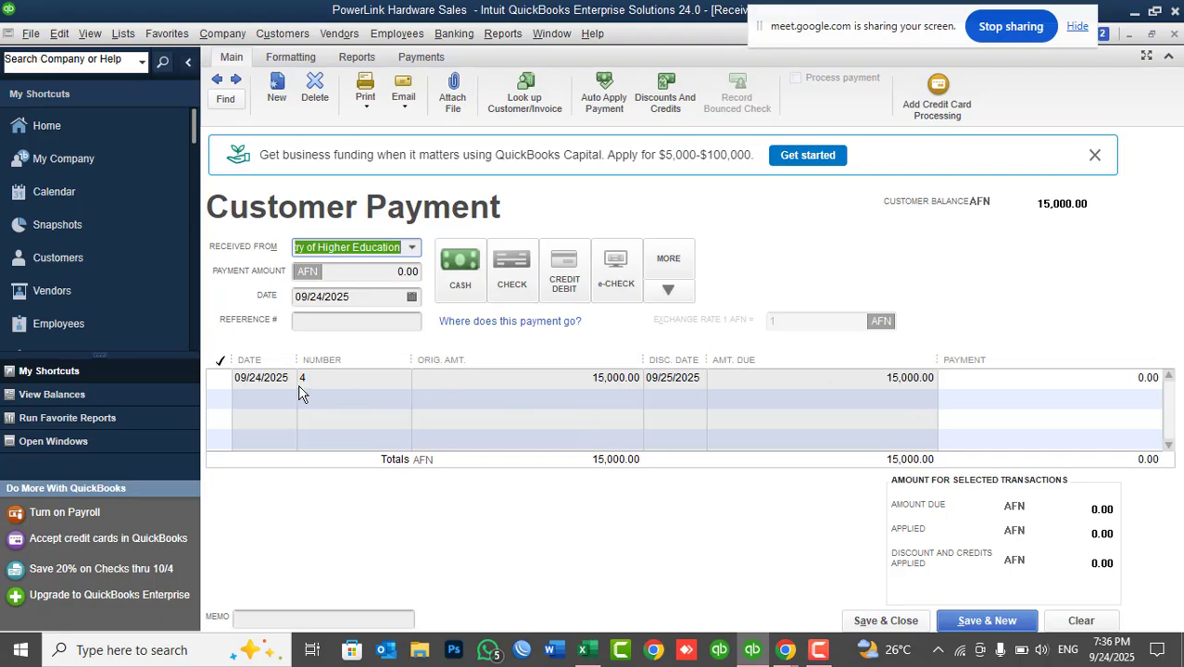
left_click(219, 378)
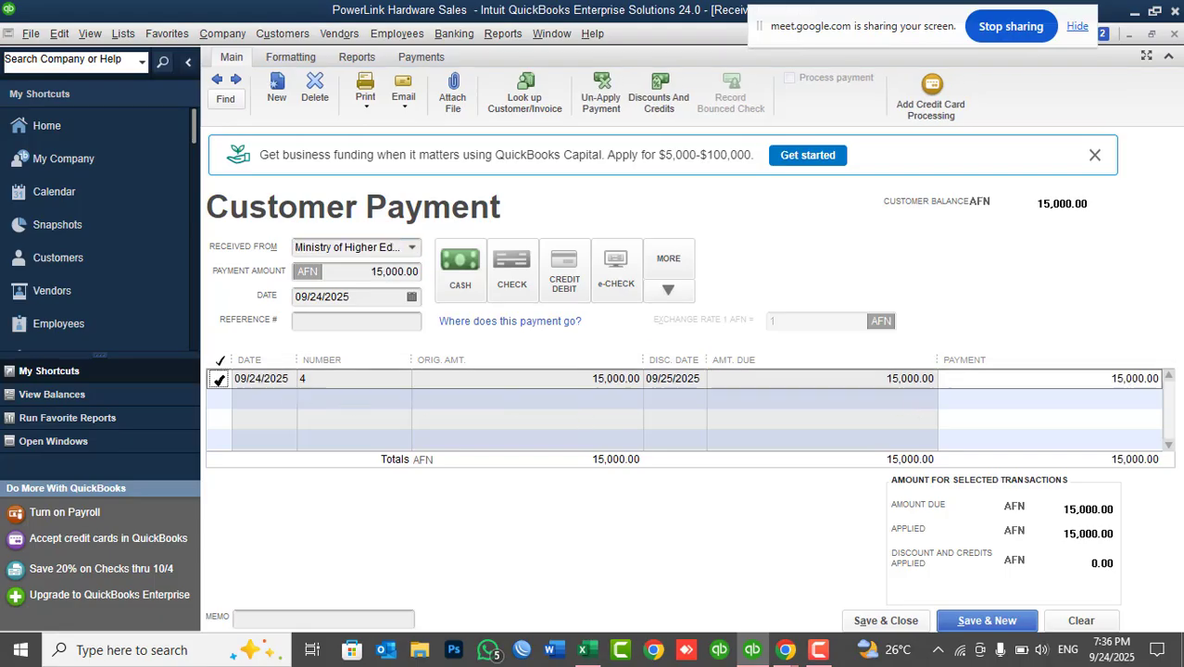
left_click(459, 268)
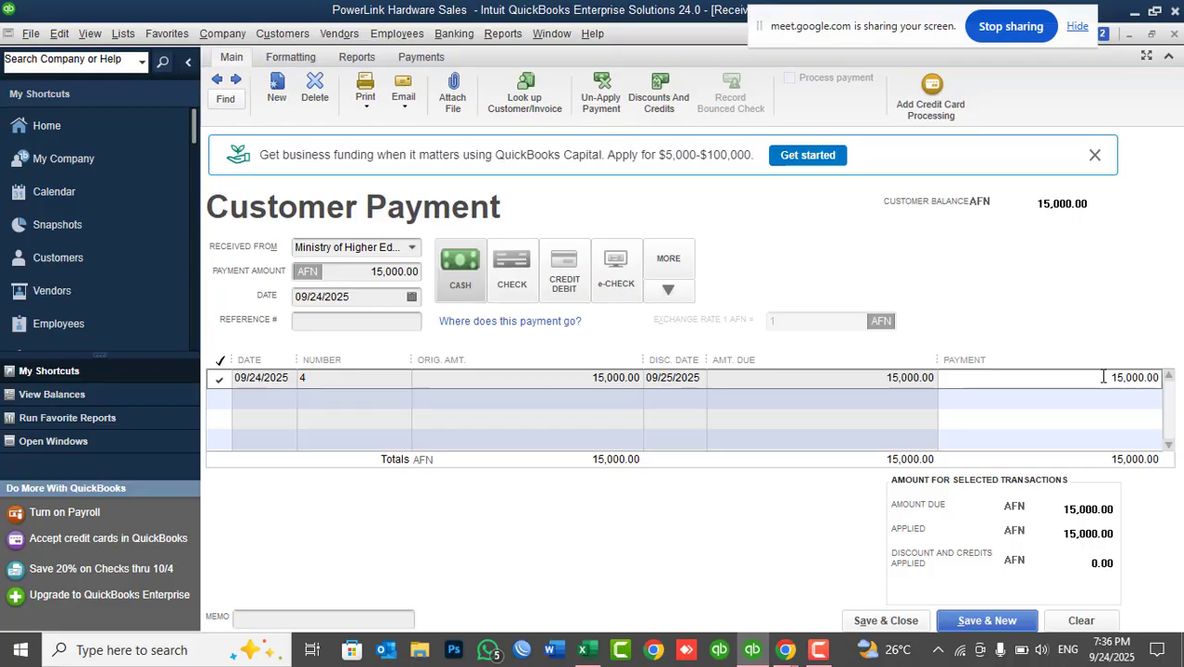
Review the early-payment discount for the invoice without applying it, clear the customer payment, and close the form.
left_click(670, 96)
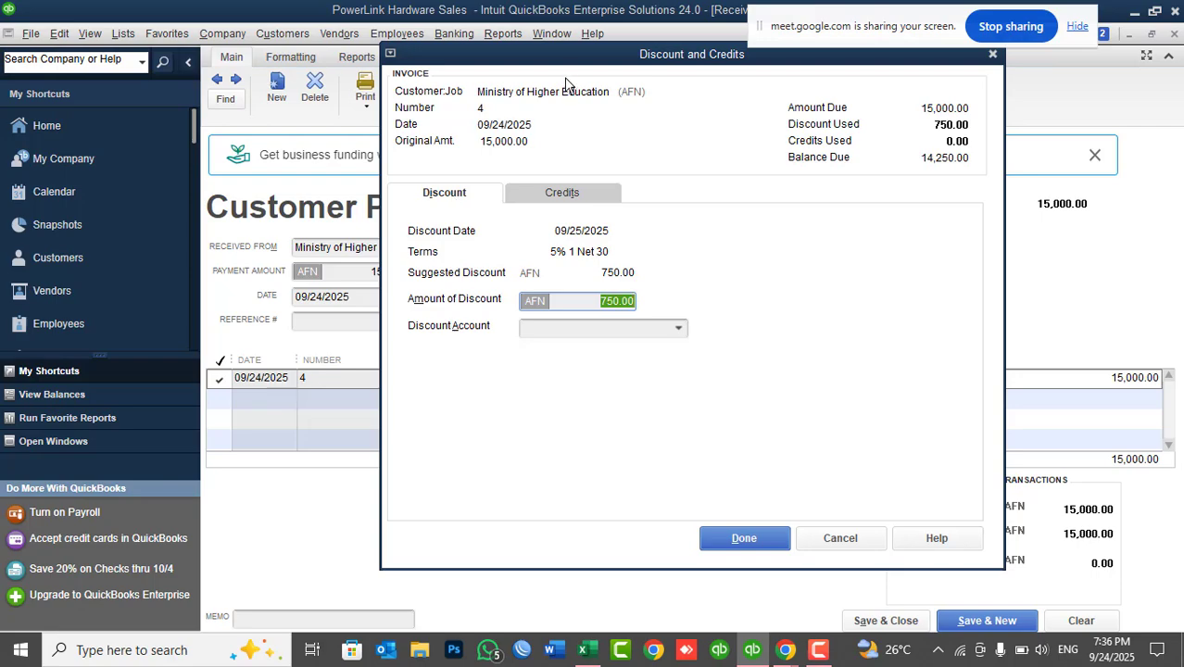
left_click_drag(559, 54, 485, 85)
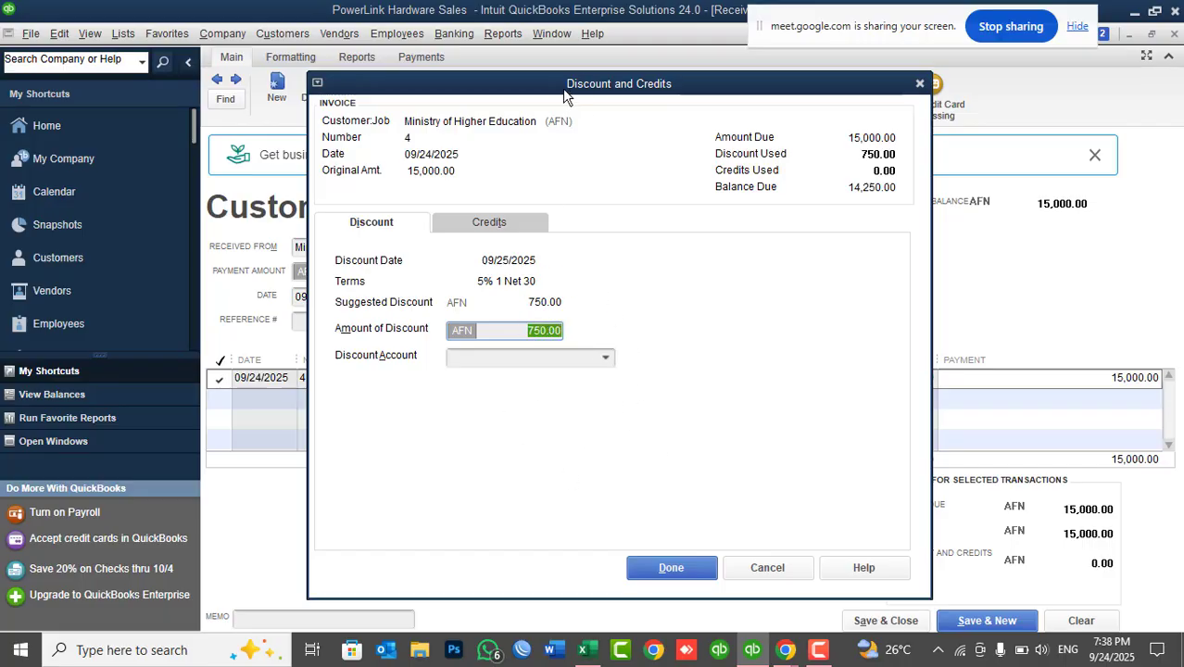
left_click_drag(562, 88, 585, 93)
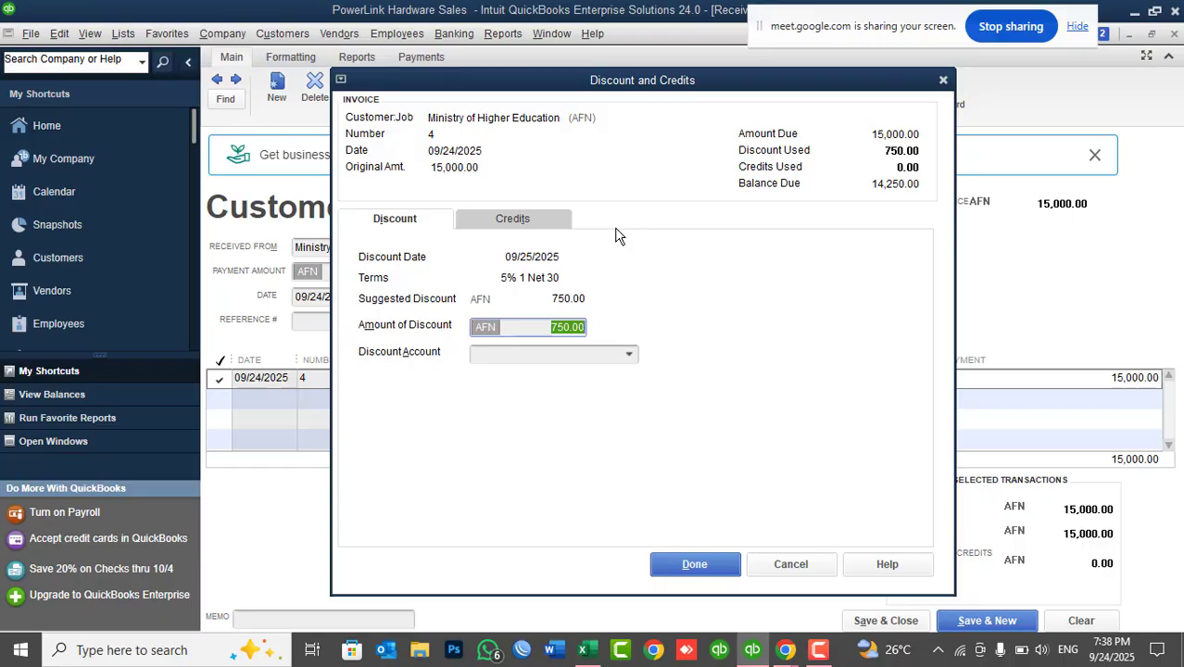
left_click(788, 564)
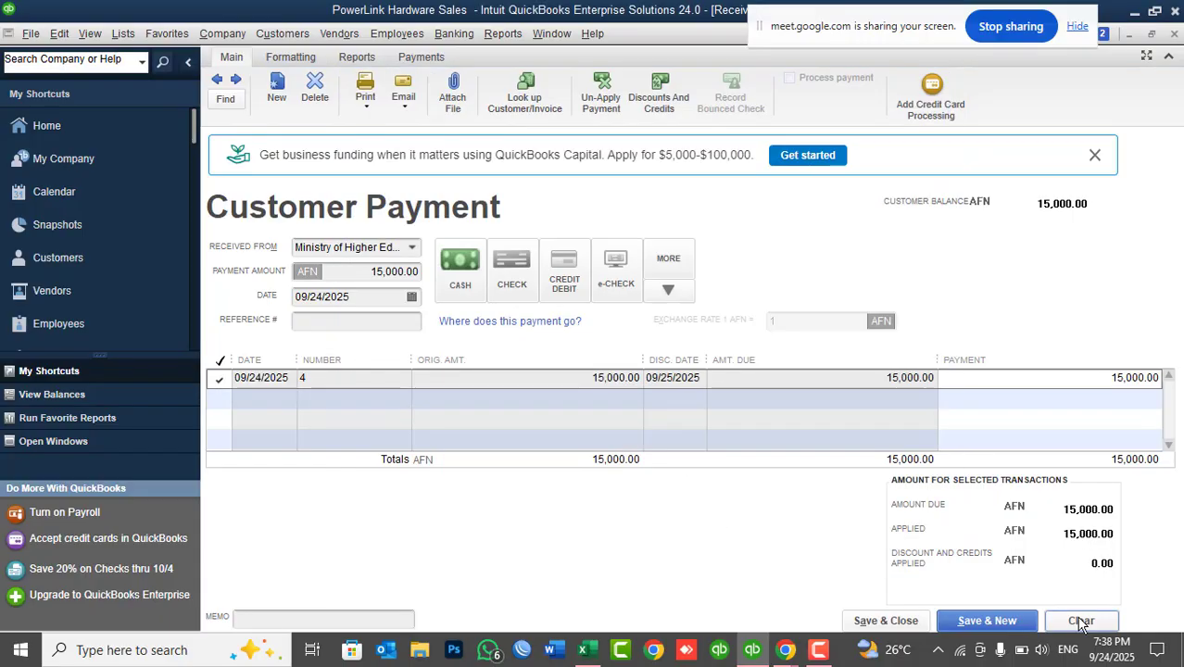
left_click(1080, 621)
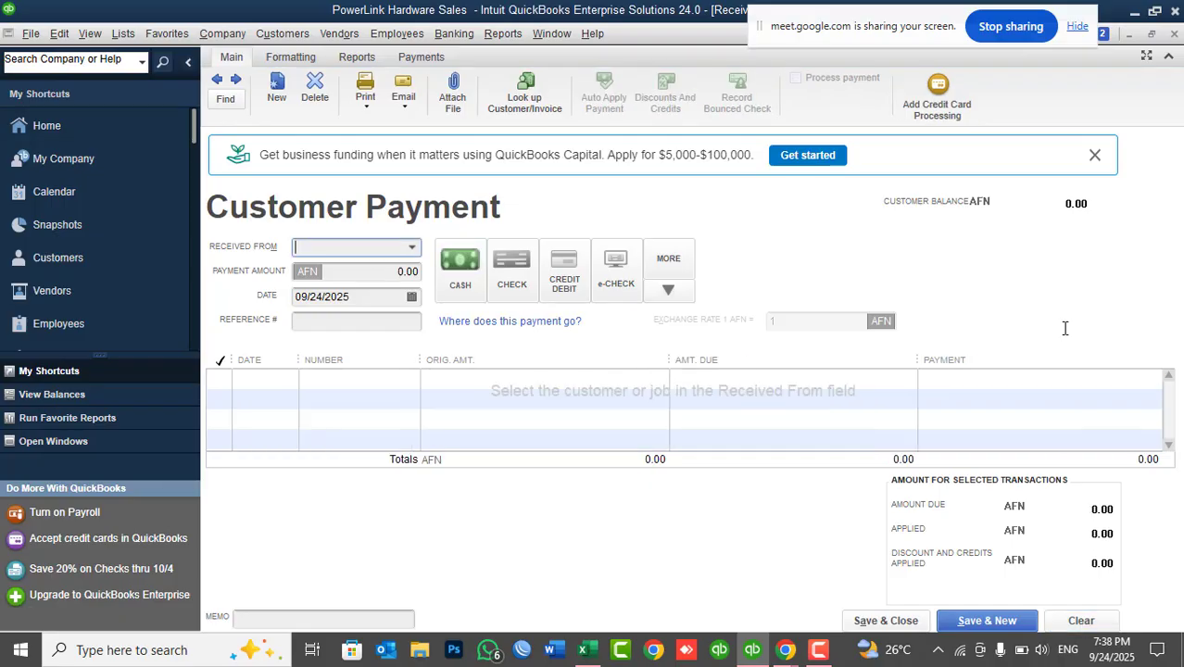
left_click(1174, 34)
Delete the 512 GB SSD invoice of Ministry of Higher Education and close the invoice form.
left_click(708, 428)
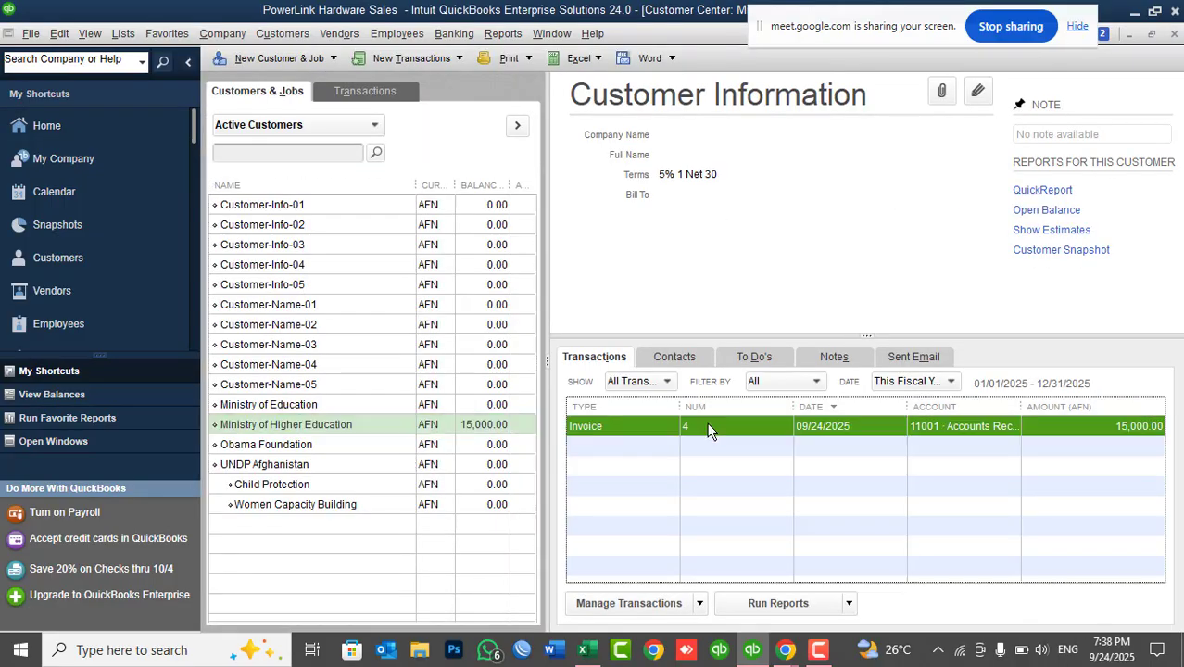
double_click(709, 427)
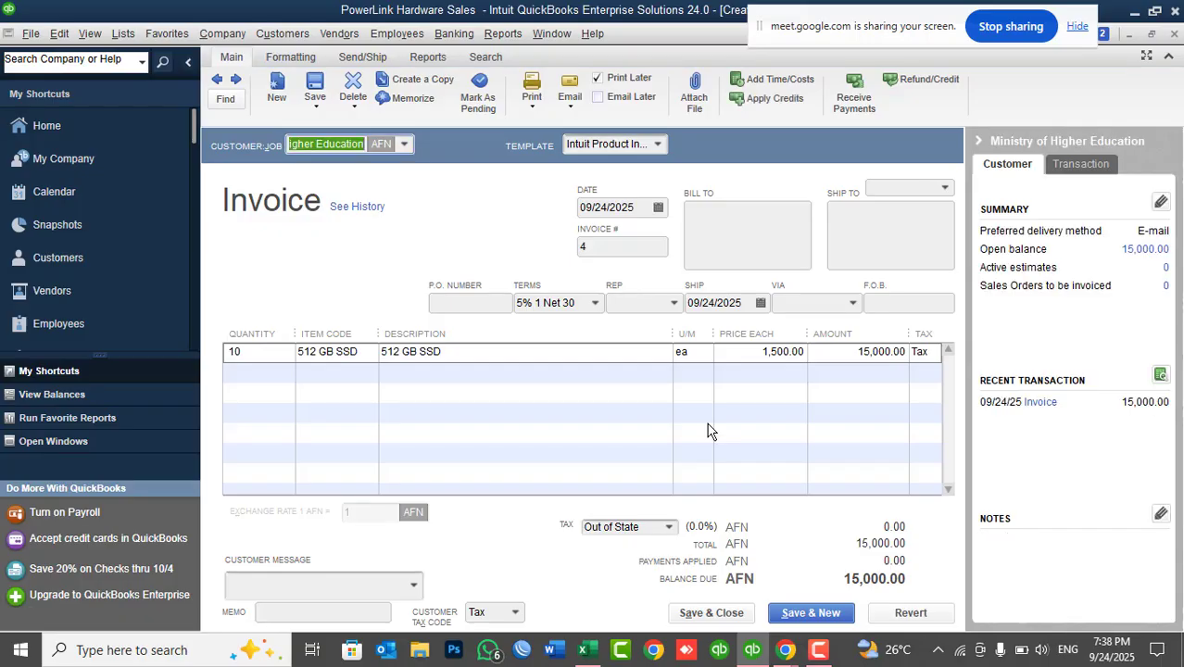
key("ctrl+d")
left_click(553, 210)
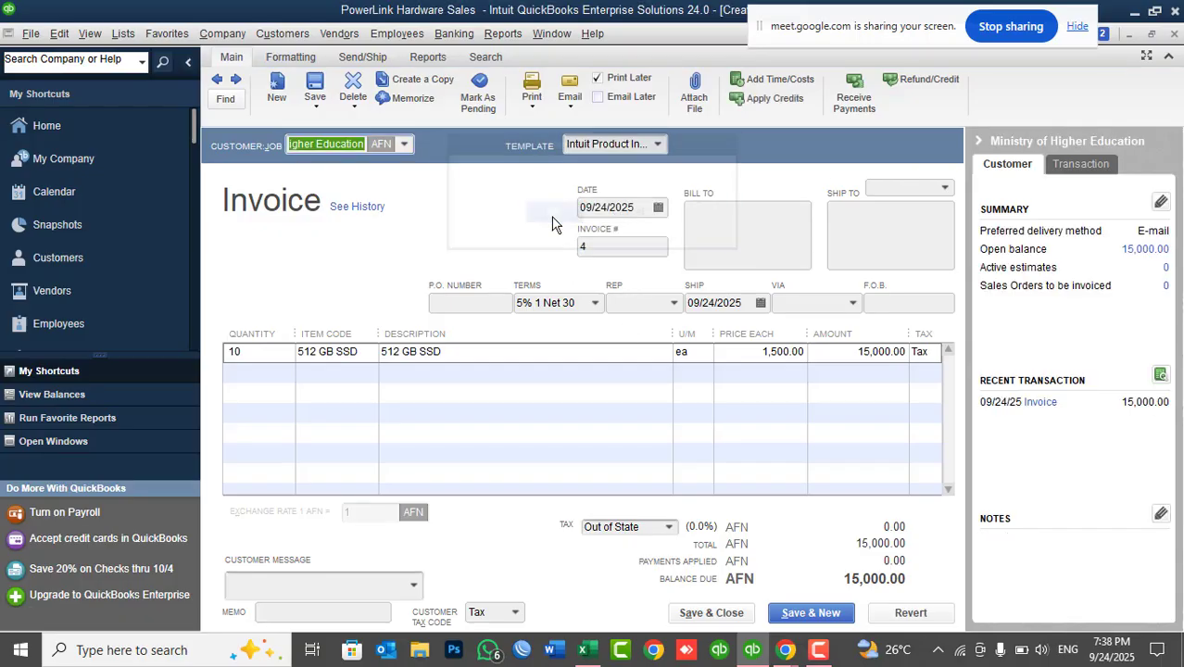
key("Escape")
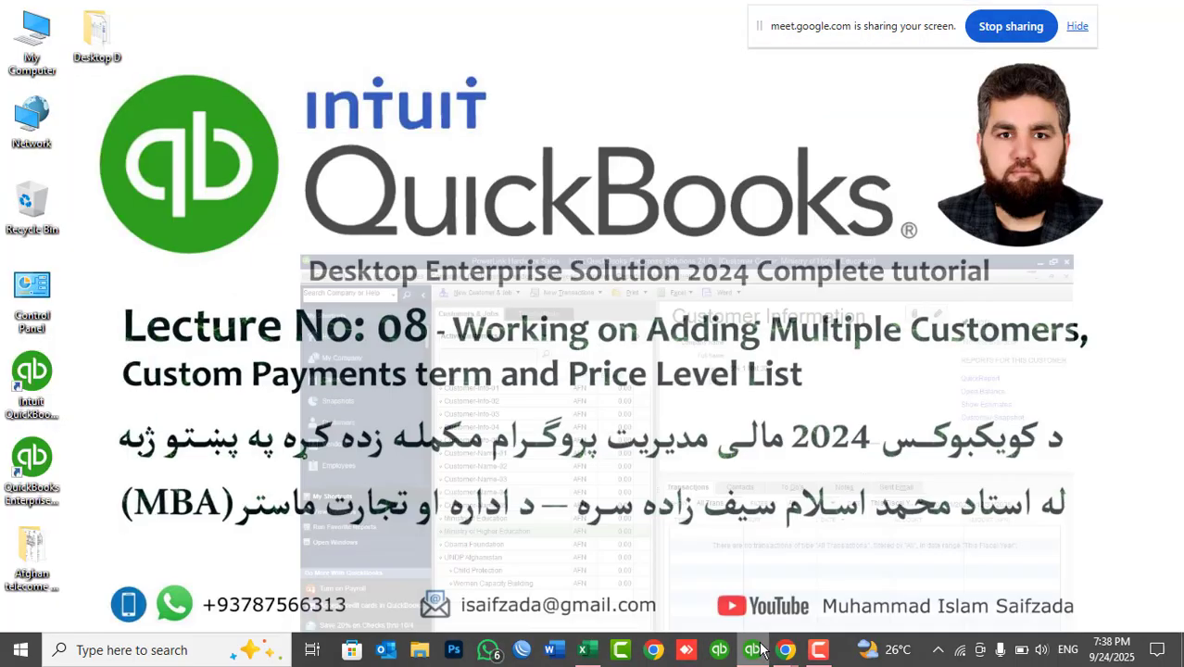
left_click(753, 650)
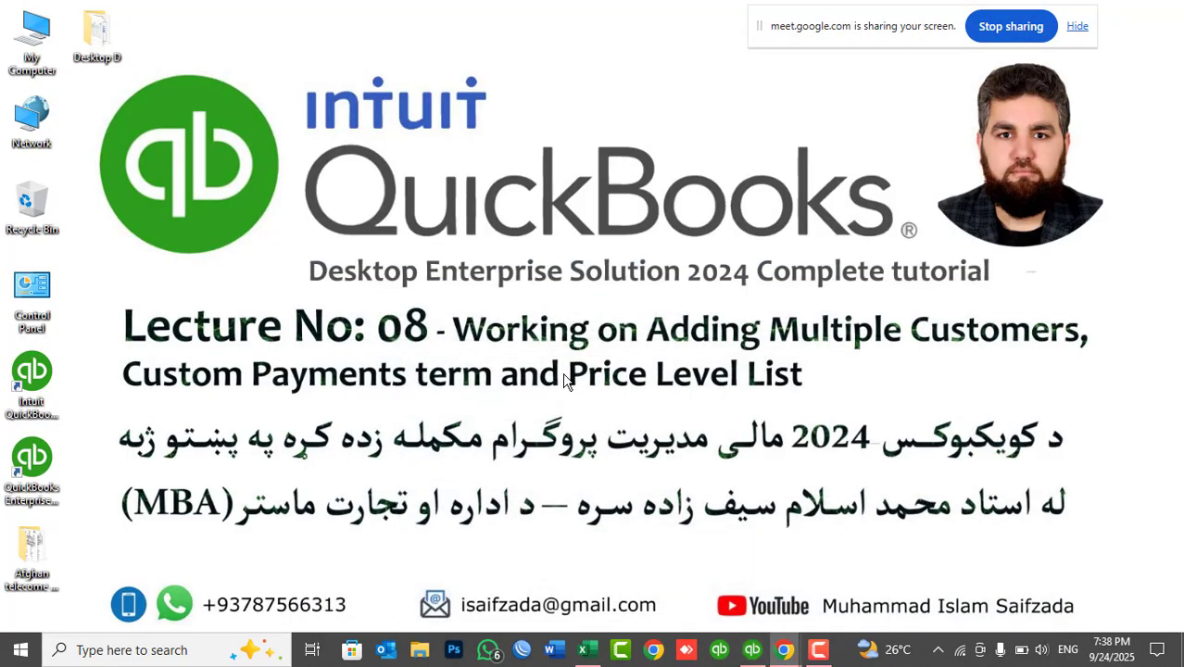
left_click_drag(137, 364, 494, 400)
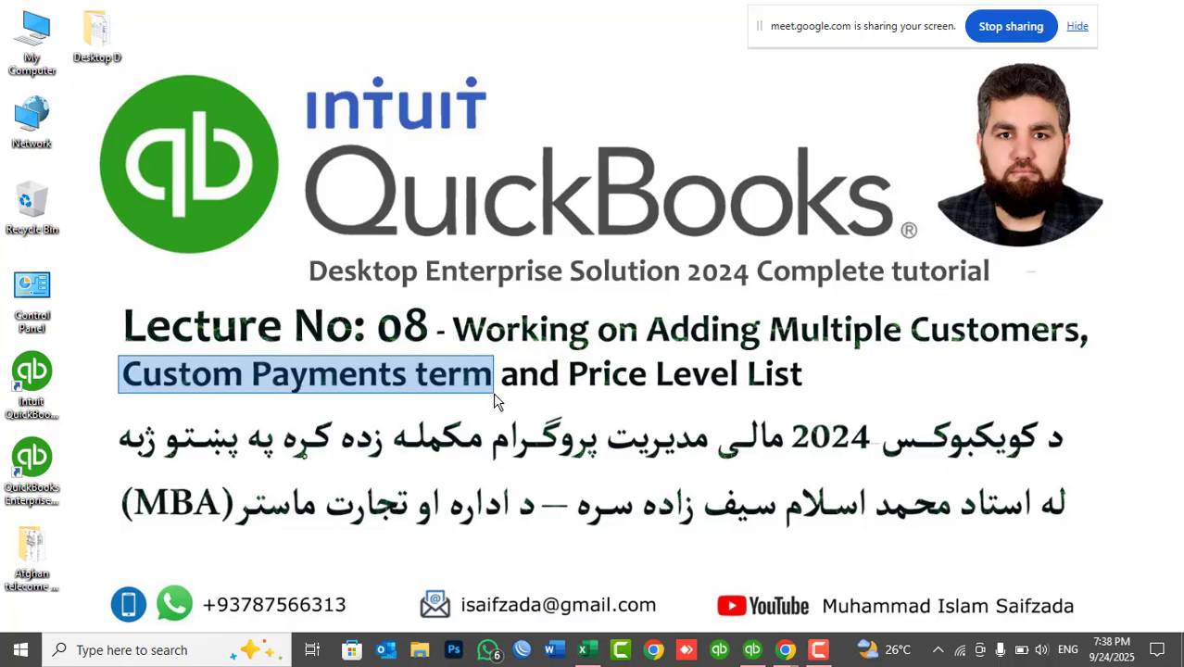
left_click_drag(493, 400, 494, 400)
left_click_drag(562, 359, 811, 406)
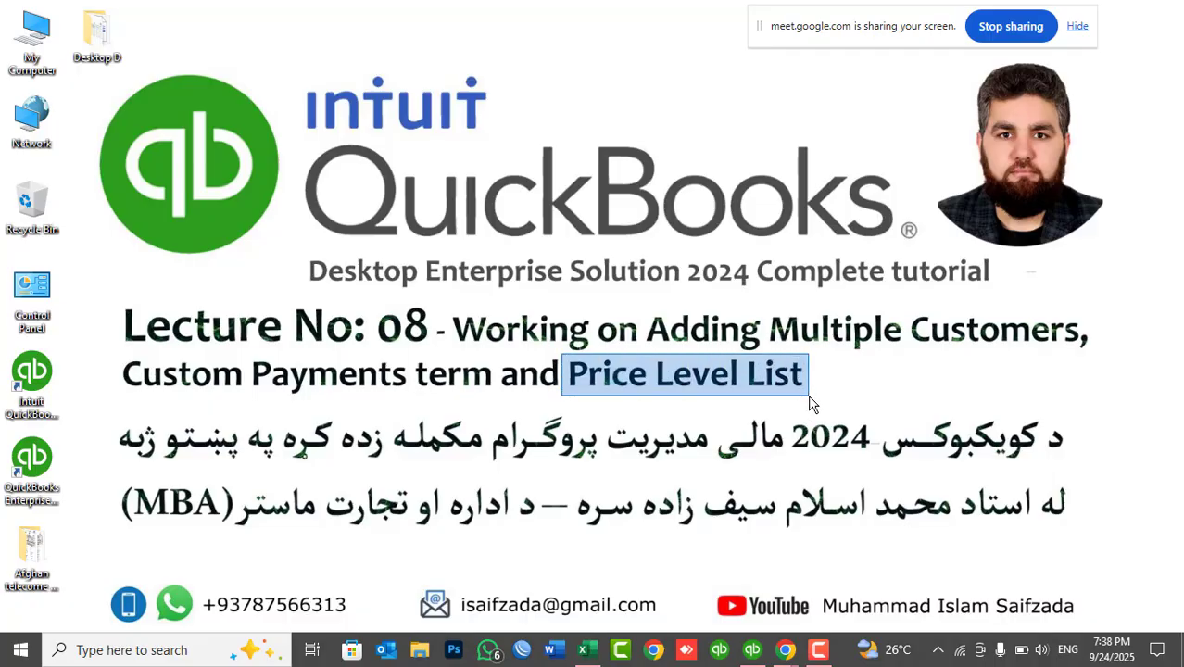
left_click(812, 405)
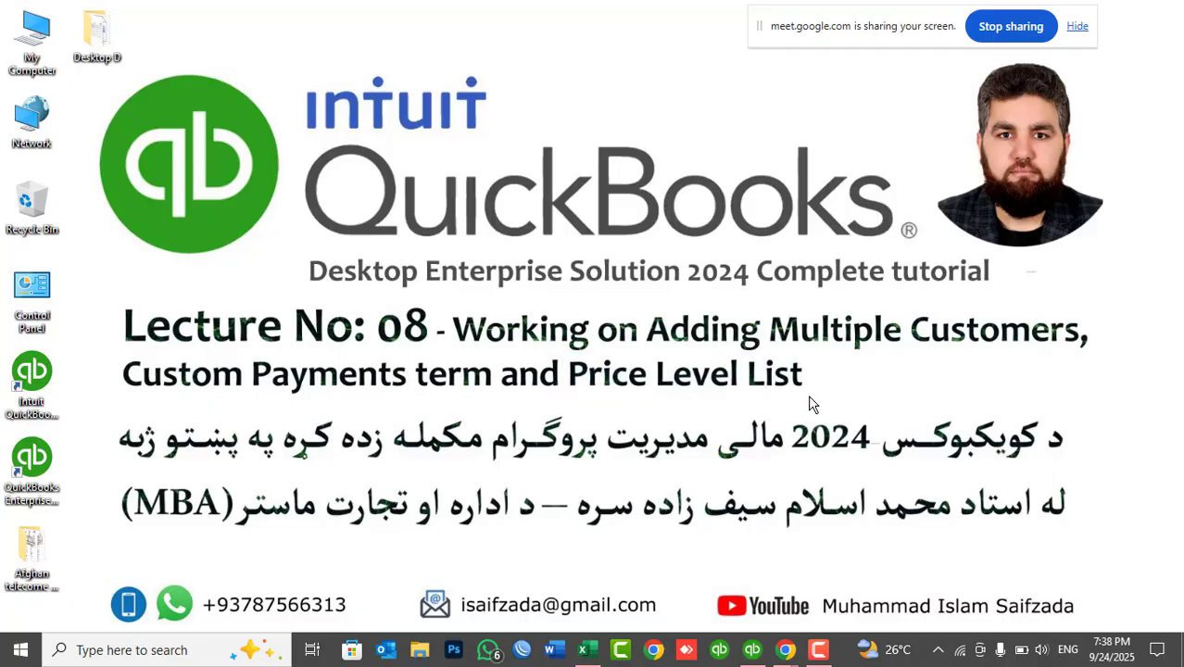
left_click(751, 649)
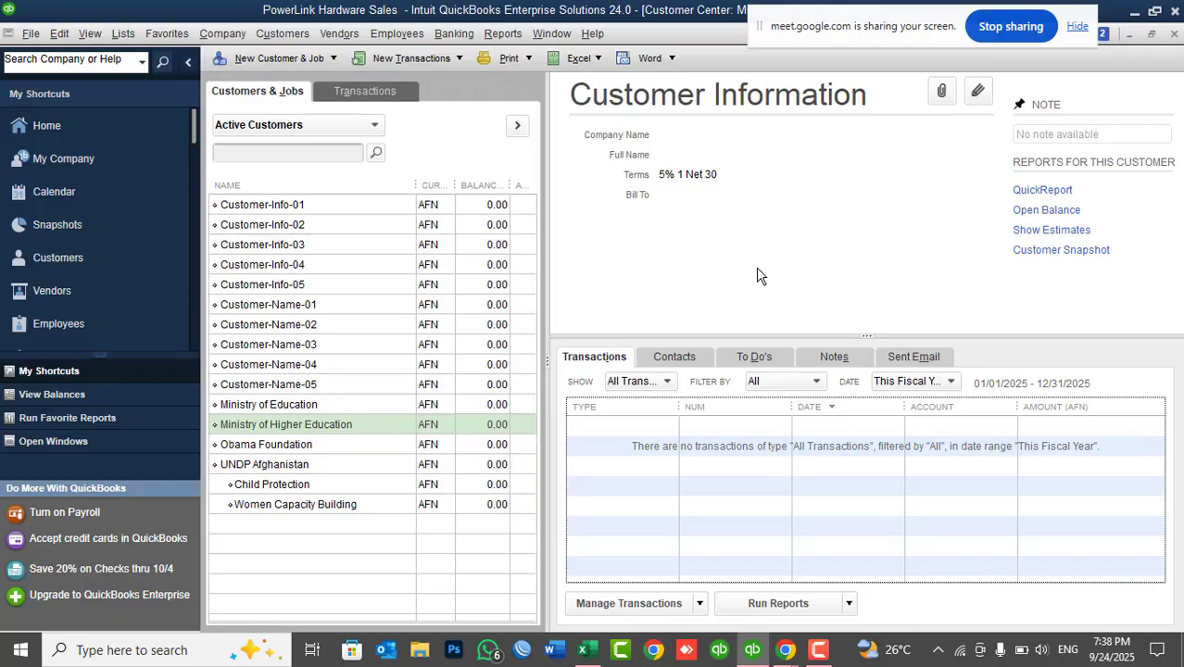
Open Customer-Info-01 for editing and go to its payment settings.
left_click(302, 211)
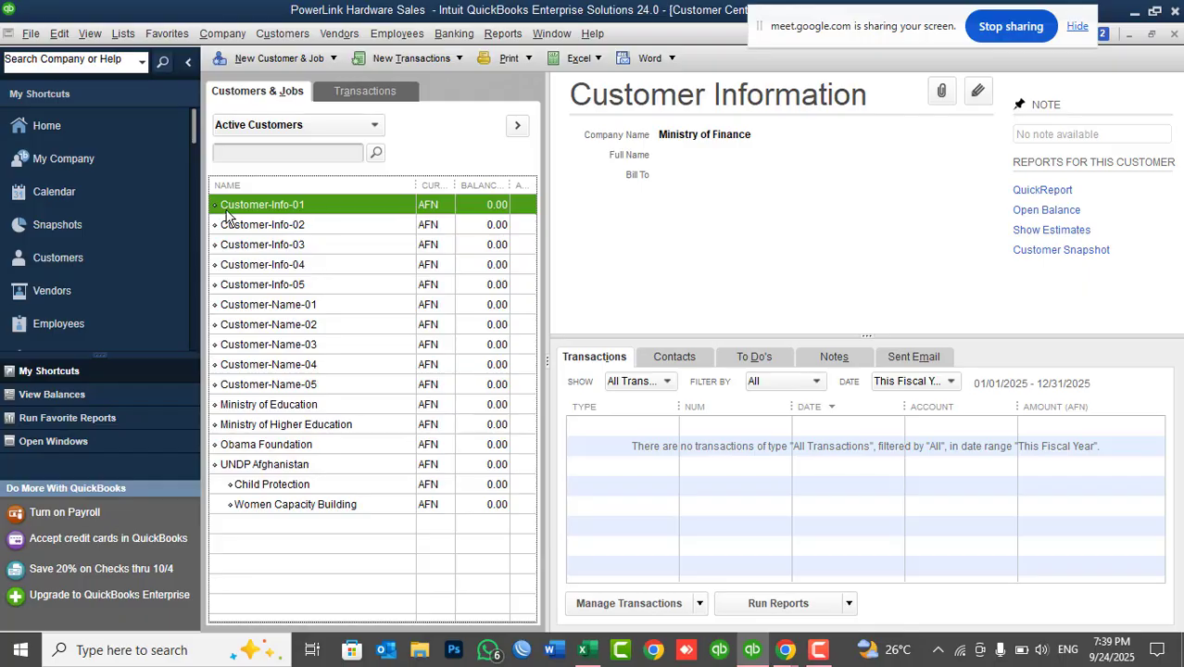
double_click(298, 206)
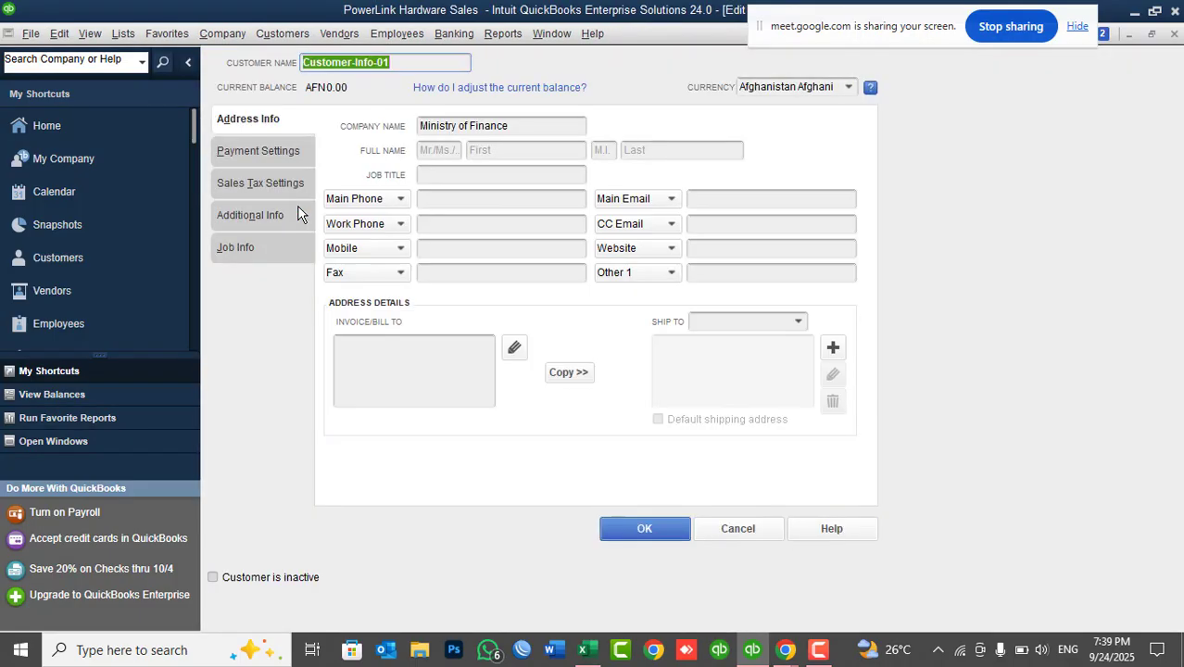
left_click(268, 158)
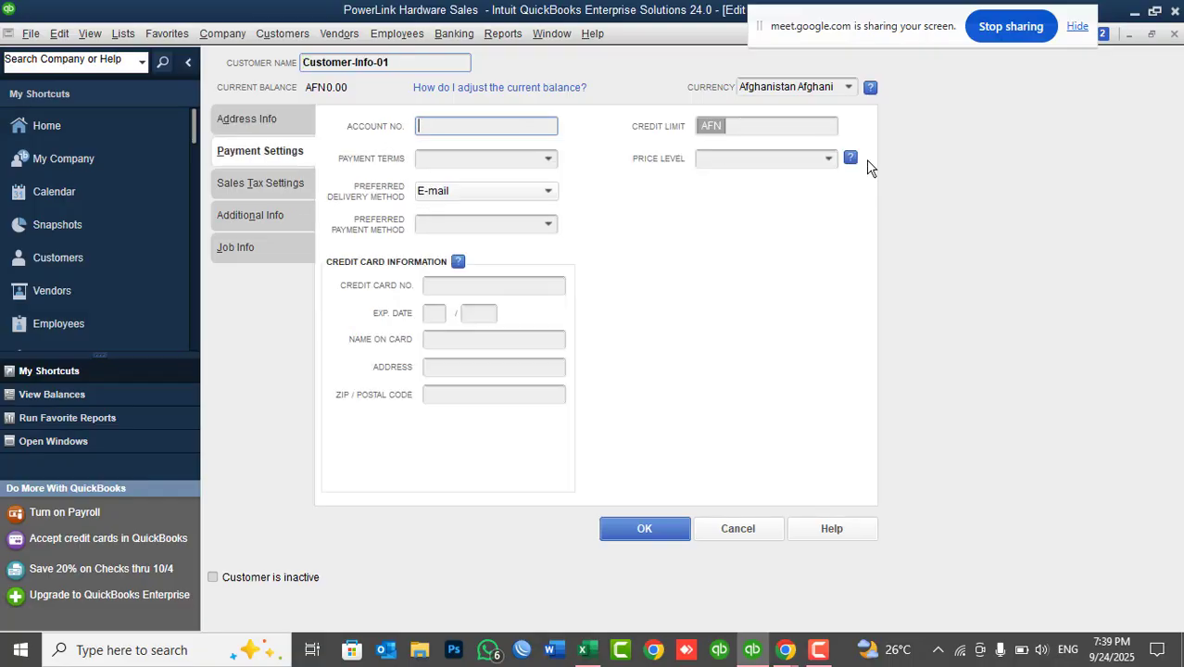
Start a new price level for Customer-Info-01 and name it "Top Customers with 10% Dis".
left_click(805, 157)
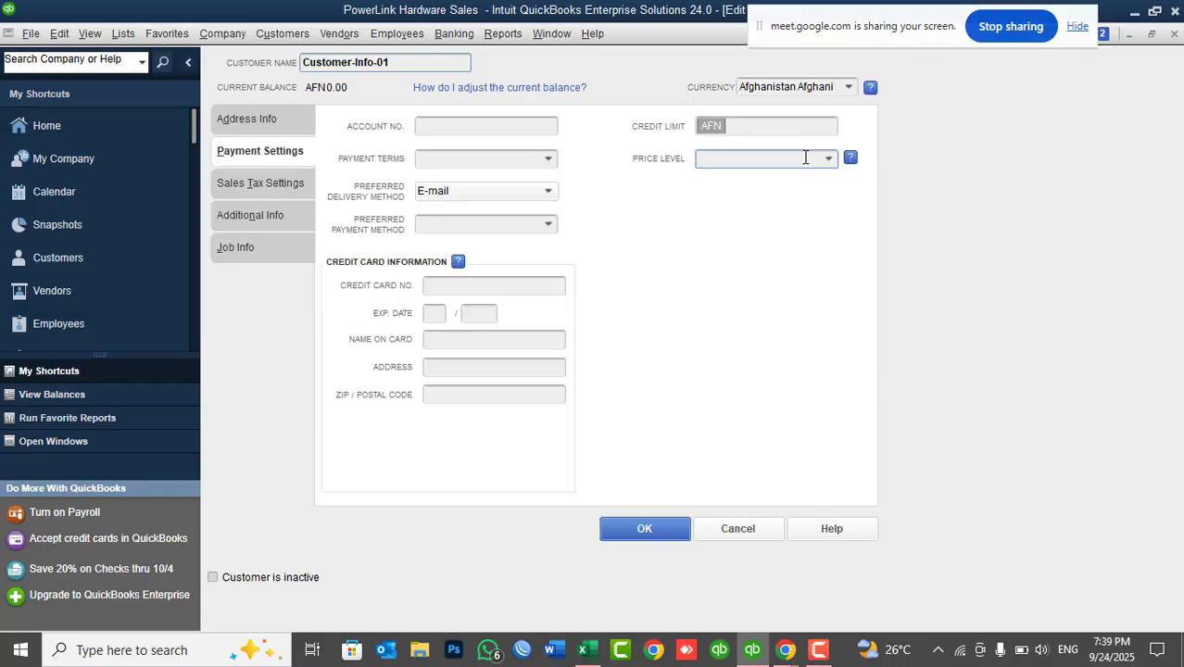
left_click(829, 159)
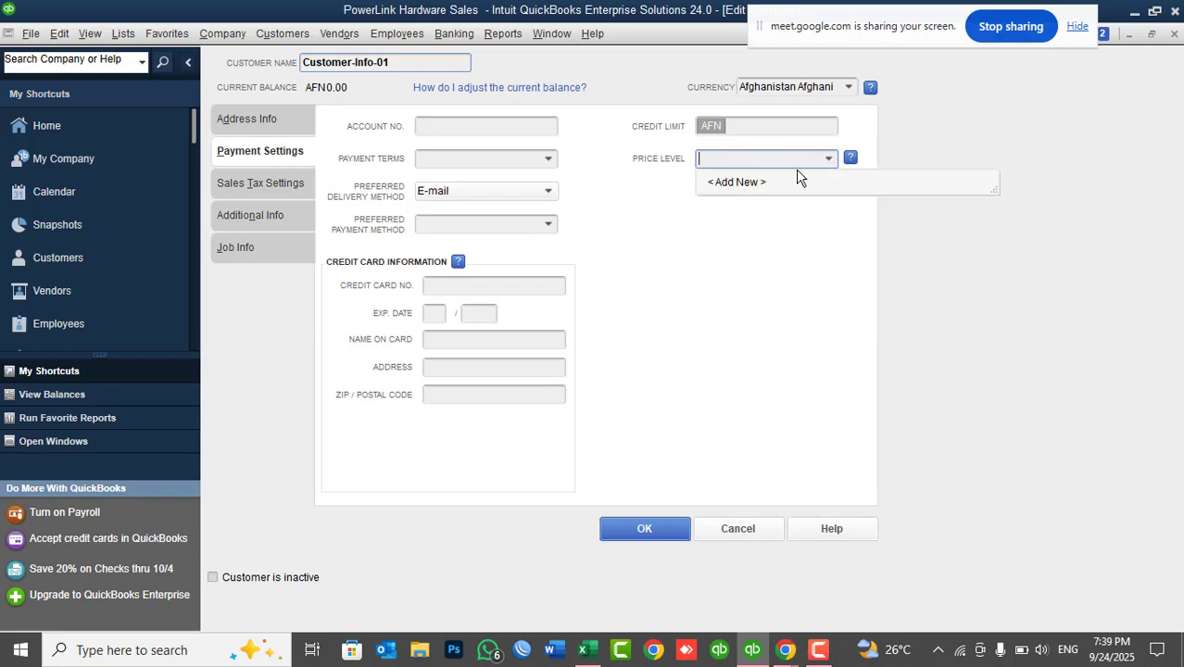
left_click(737, 182)
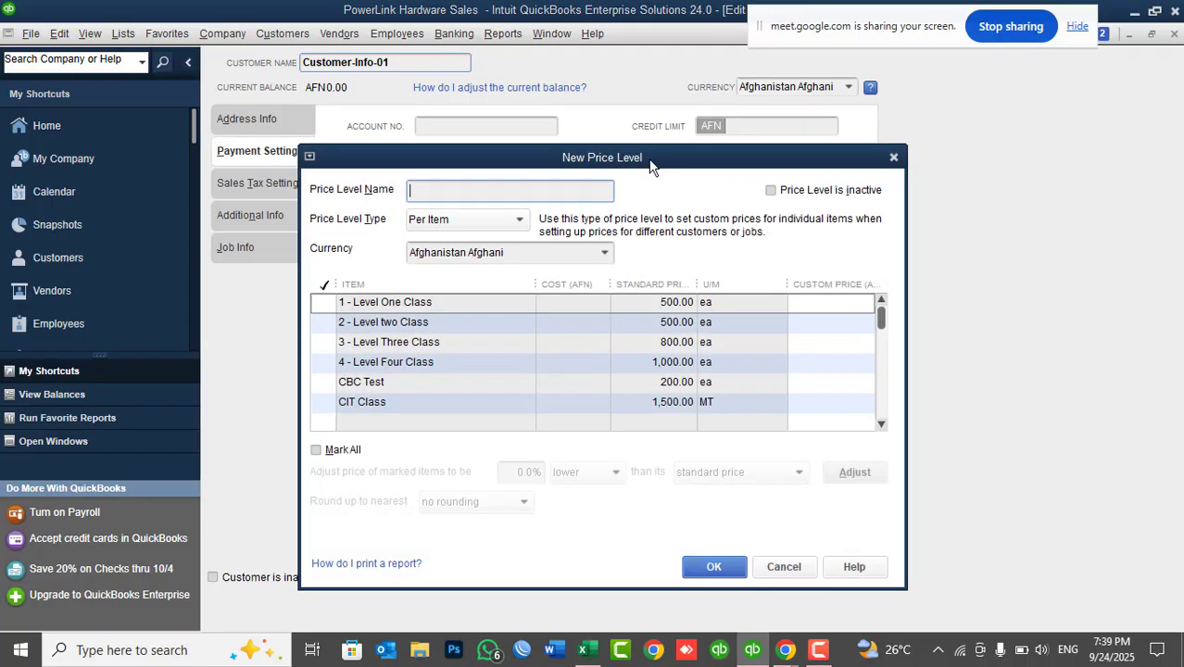
left_click_drag(650, 163, 905, 135)
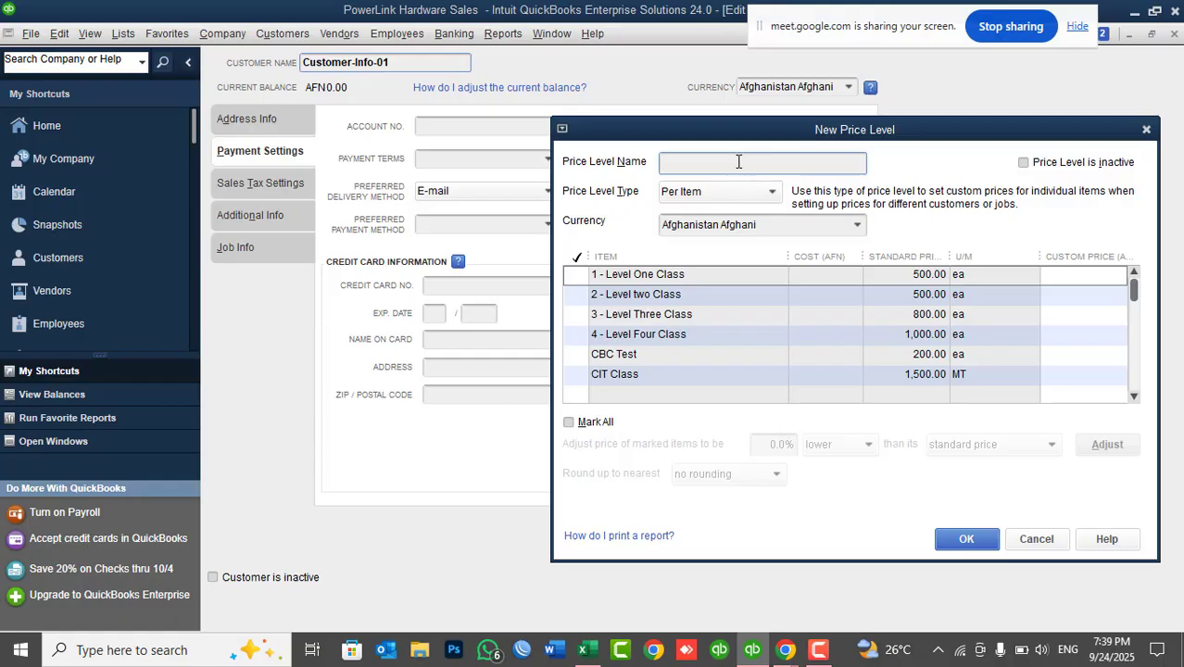
type("Top Customers")
type("with 10% Dis")
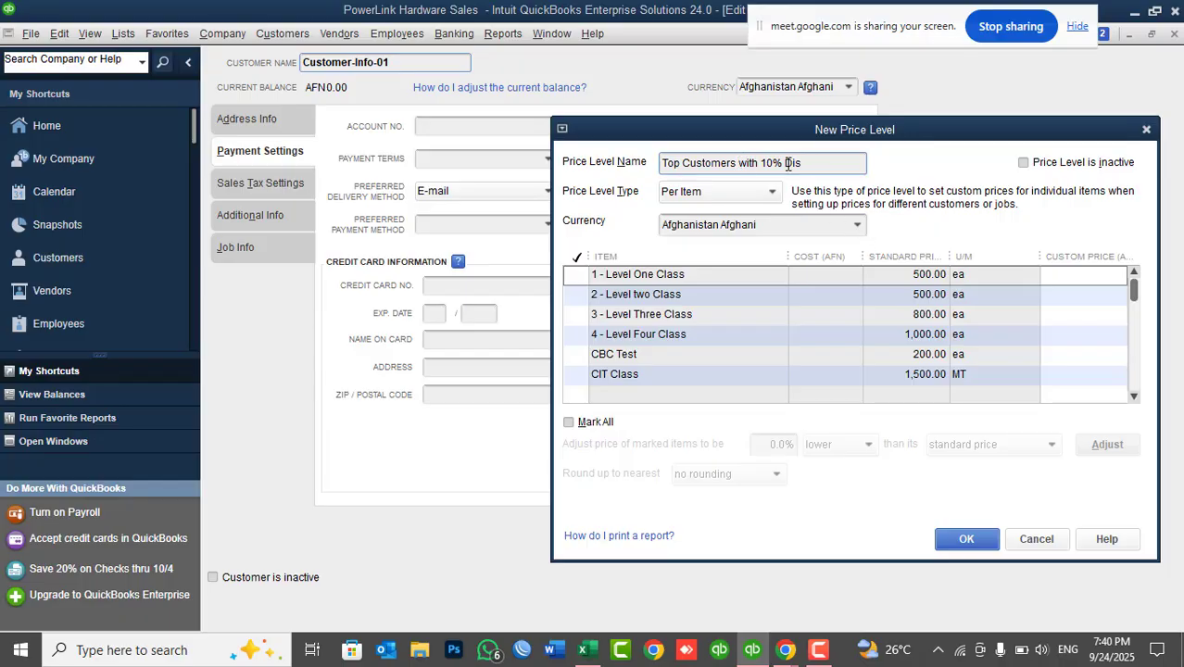
left_click_drag(807, 163, 658, 164)
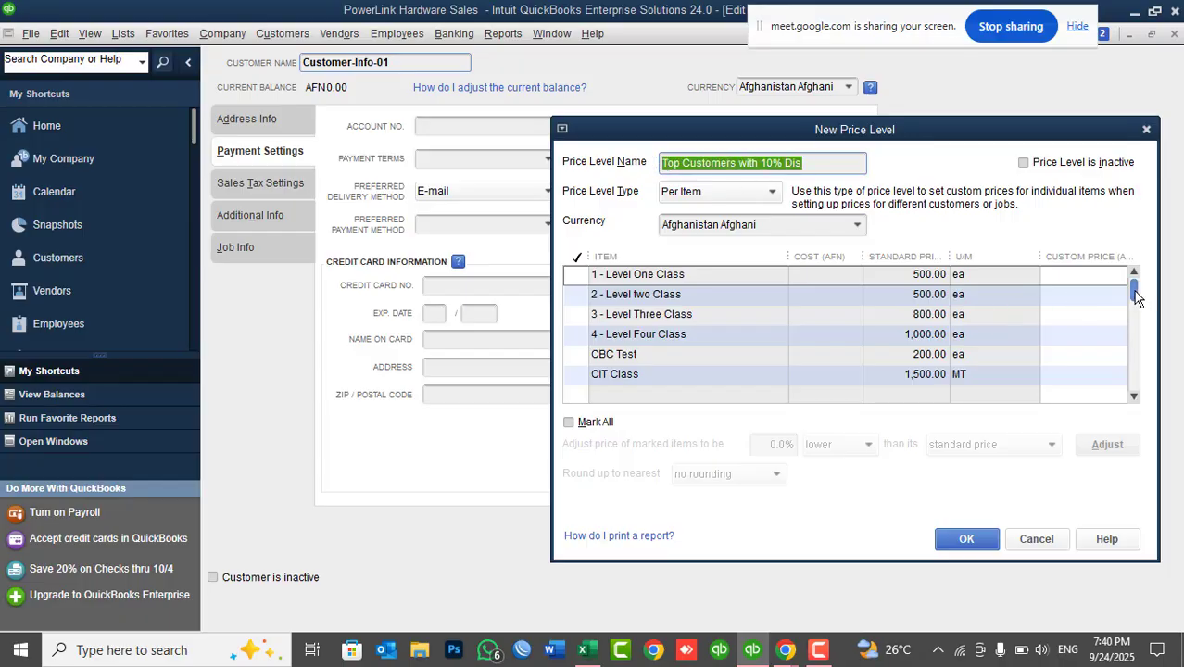
Mark all items in the new price level and widen the standard price column.
left_click_drag(1134, 295, 1124, 417)
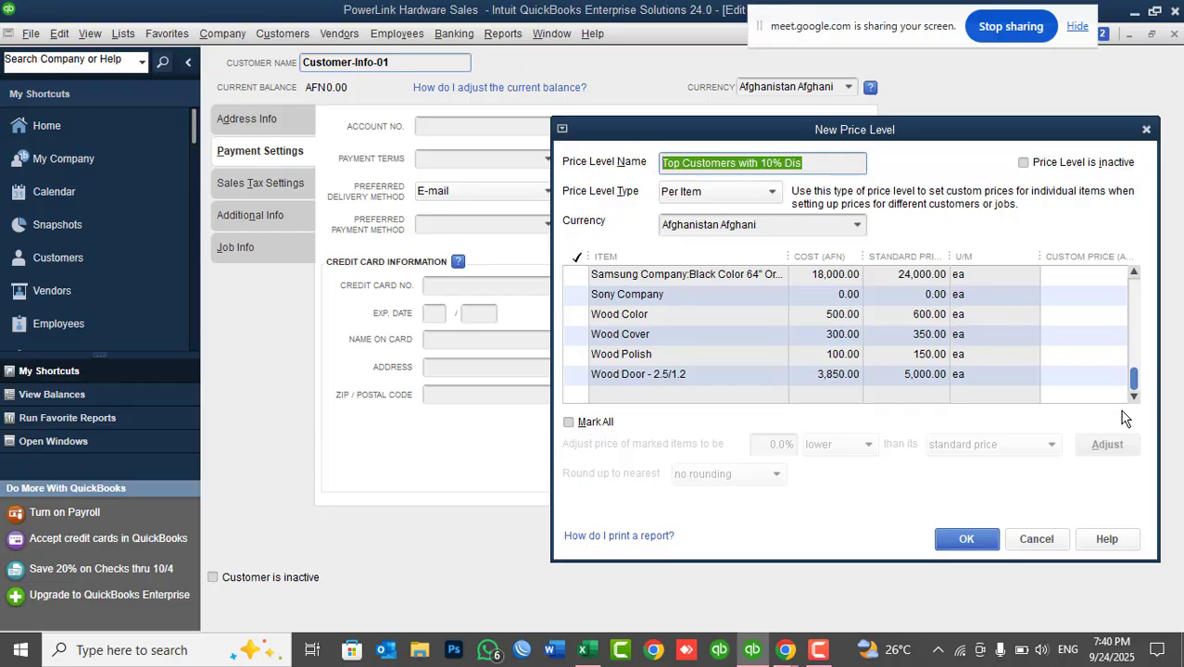
scroll(1123, 380, "up", 6)
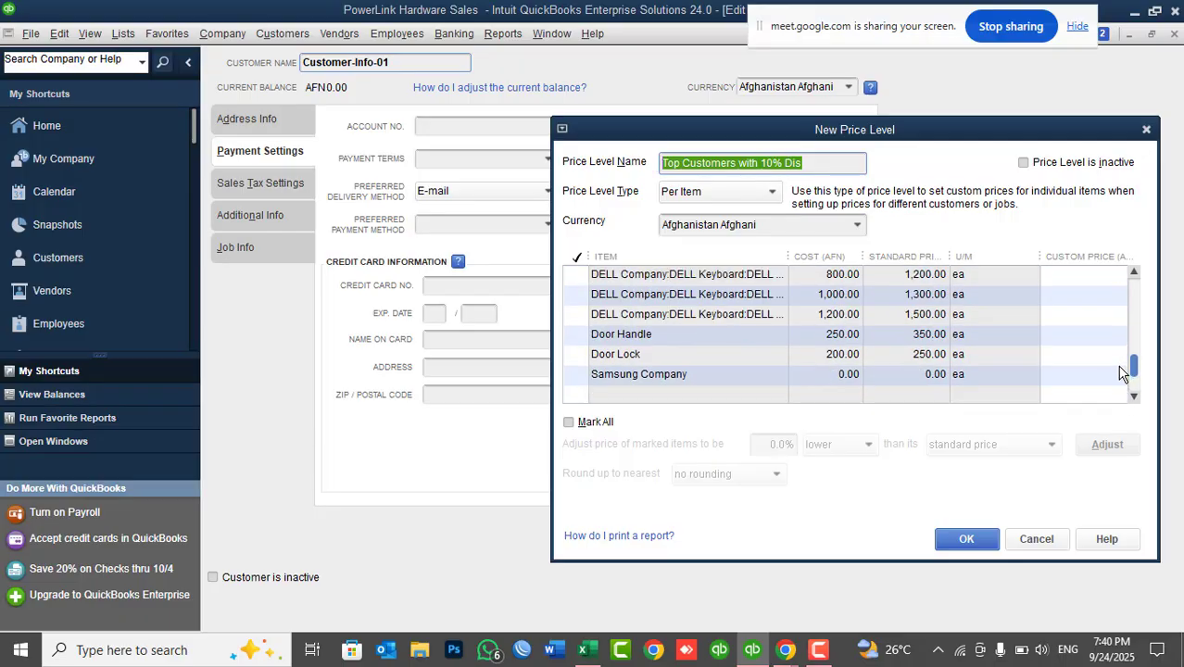
scroll(1121, 361, "up", 8)
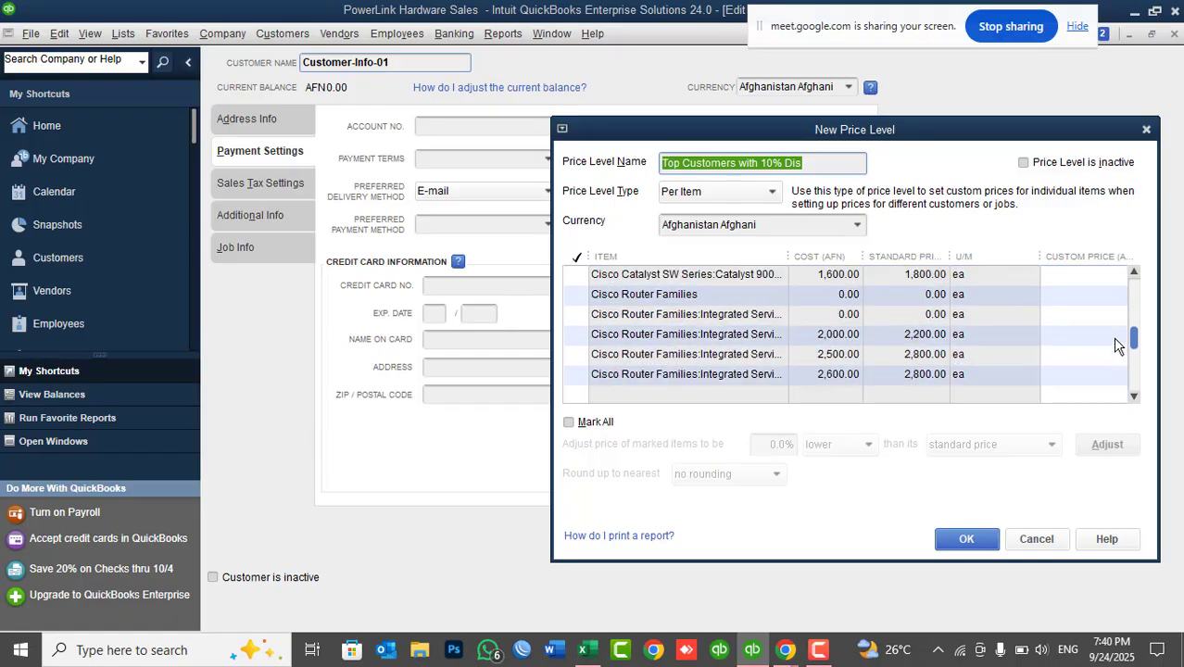
scroll(1112, 326, "down", 4)
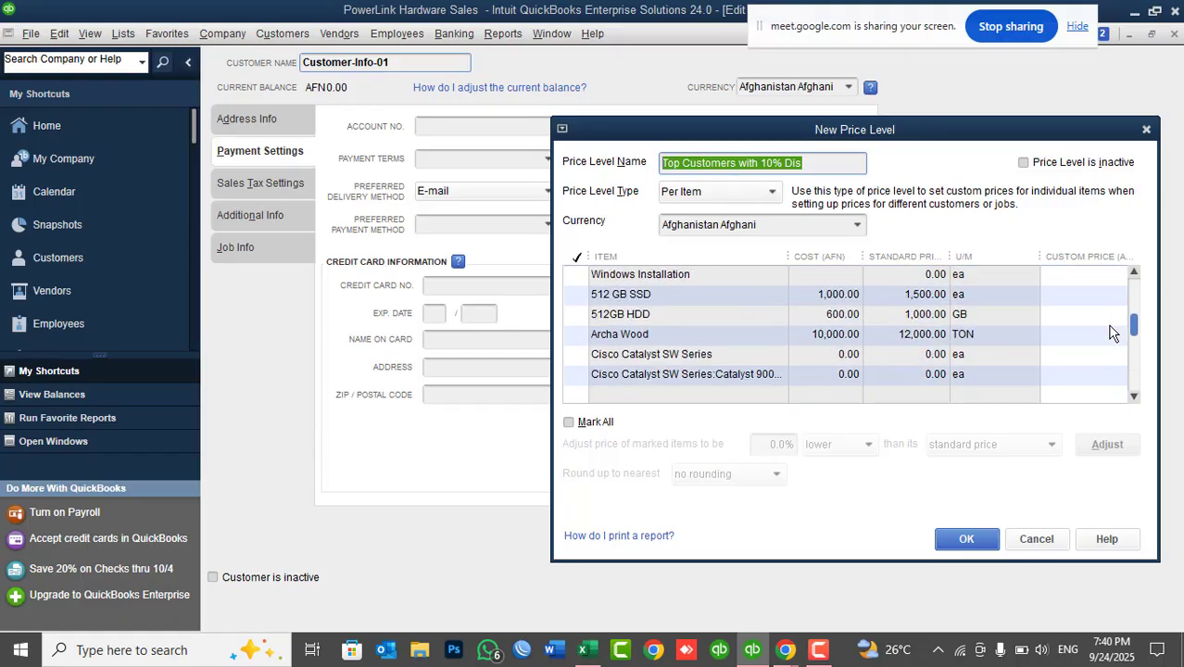
left_click(574, 334)
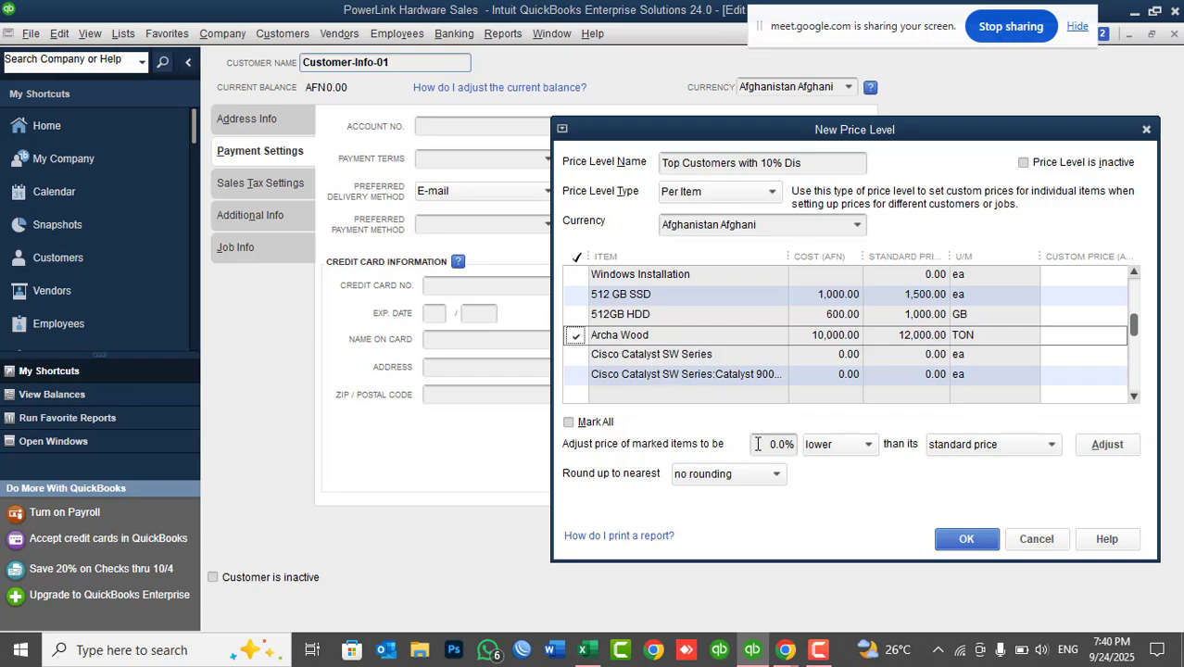
left_click(591, 422)
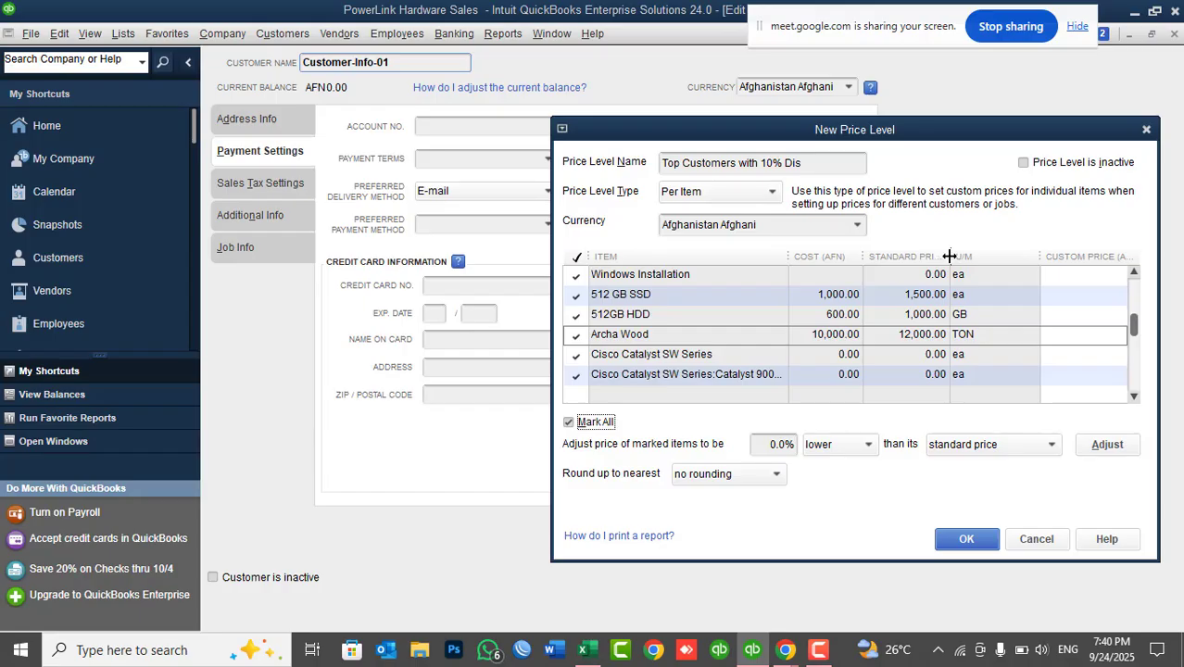
left_click_drag(950, 256, 1006, 257)
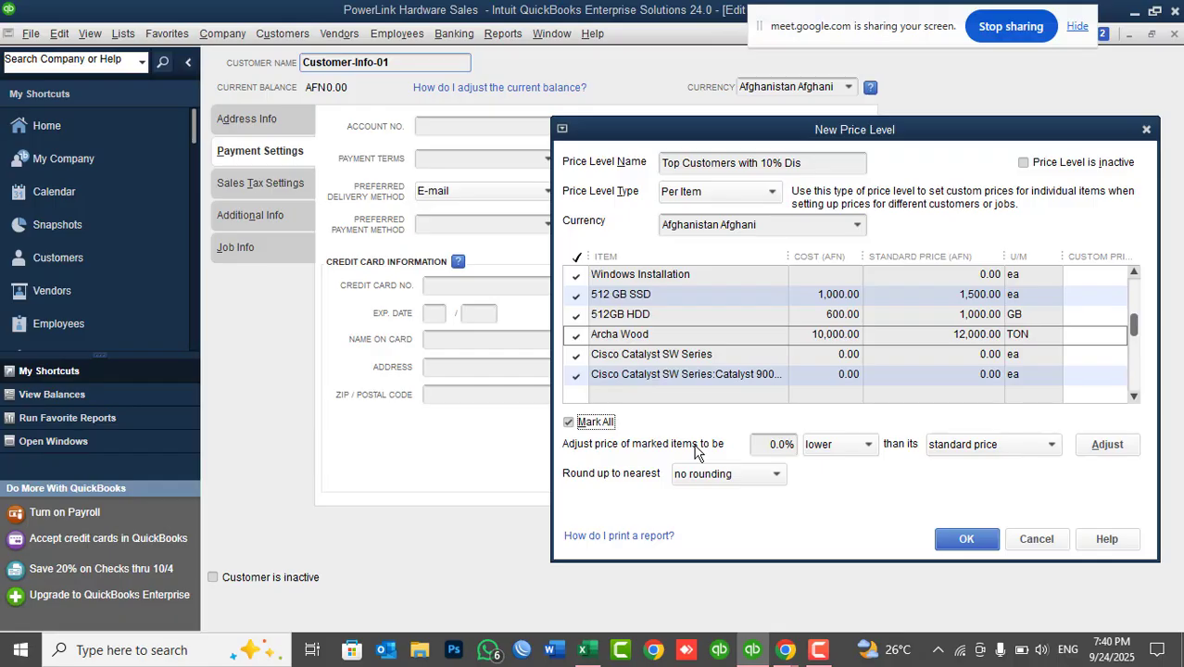
Adjust the custom prices of all marked items to 10% lower than their standard price.
left_click(761, 444)
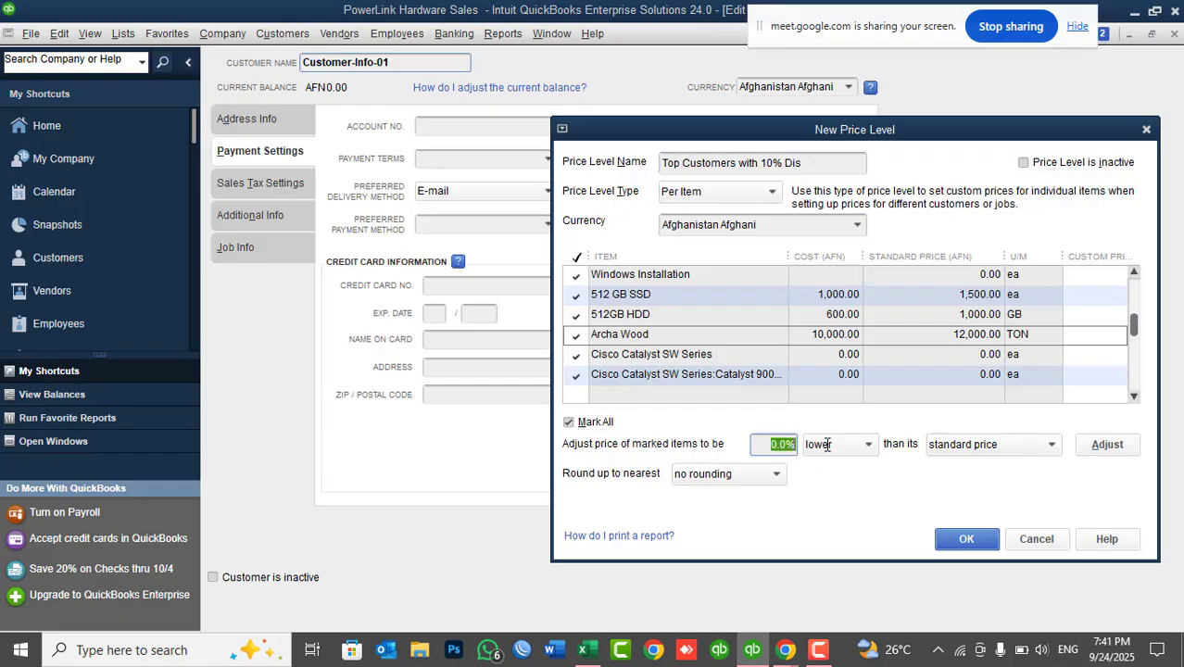
key("BackSpace")
type("10")
left_click(829, 446)
left_click(831, 450)
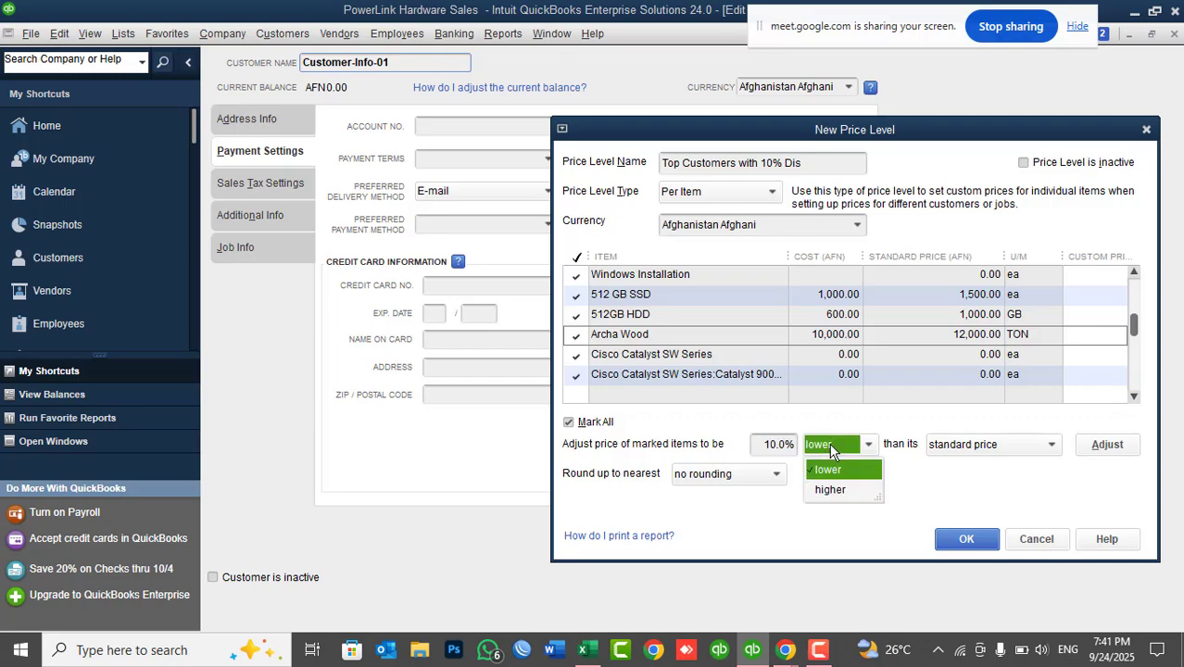
left_click(831, 474)
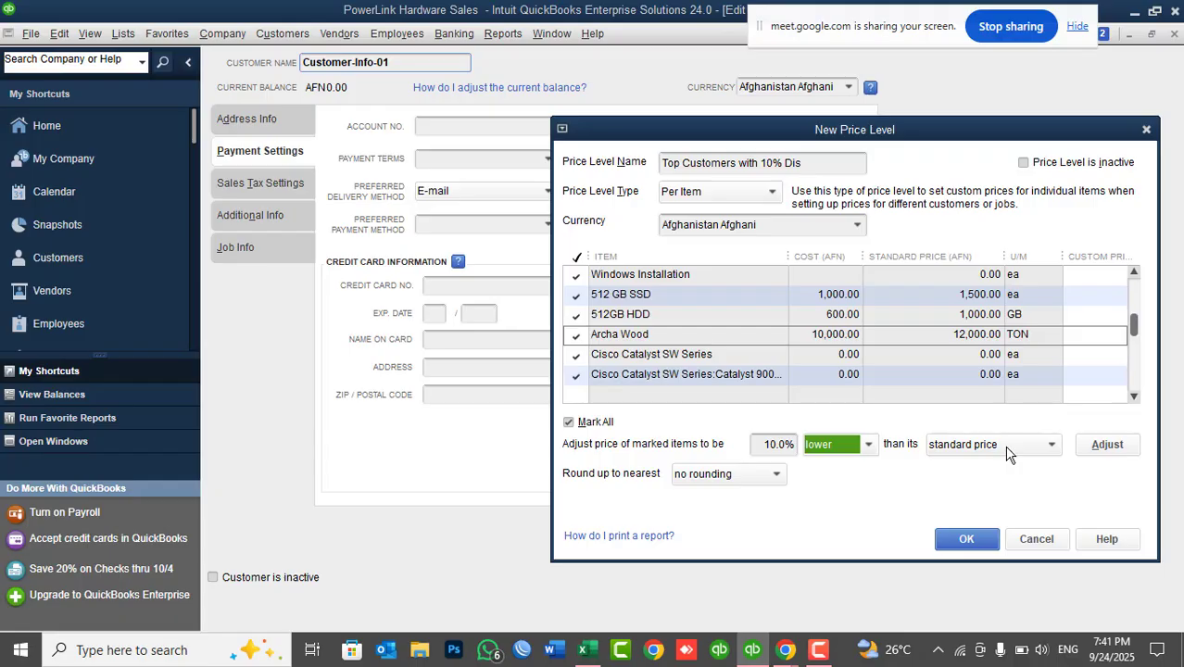
left_click(1106, 445)
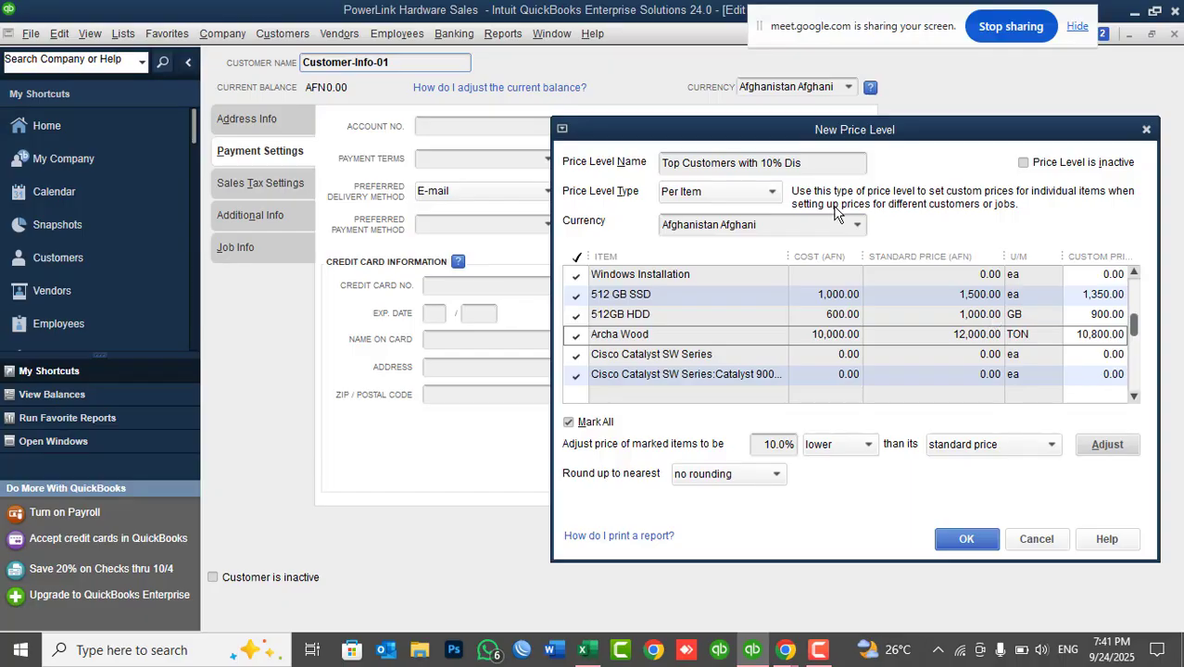
Try adjusting the marked items to 15% lower than their standard price.
left_click_drag(815, 165, 647, 168)
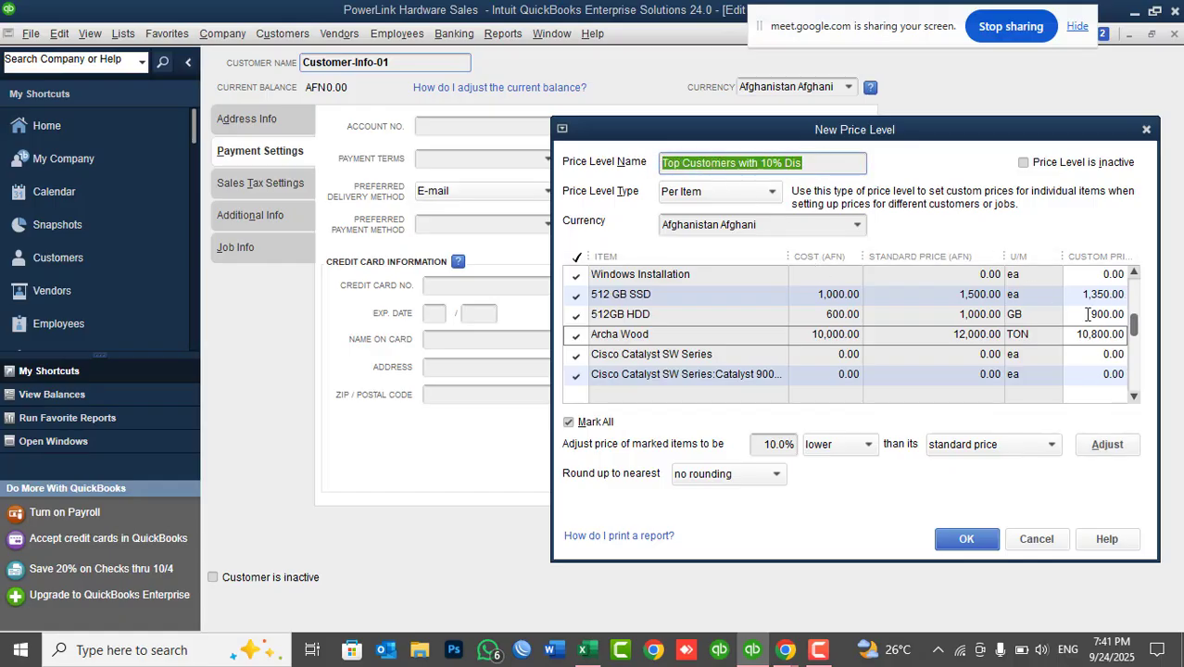
left_click(764, 445)
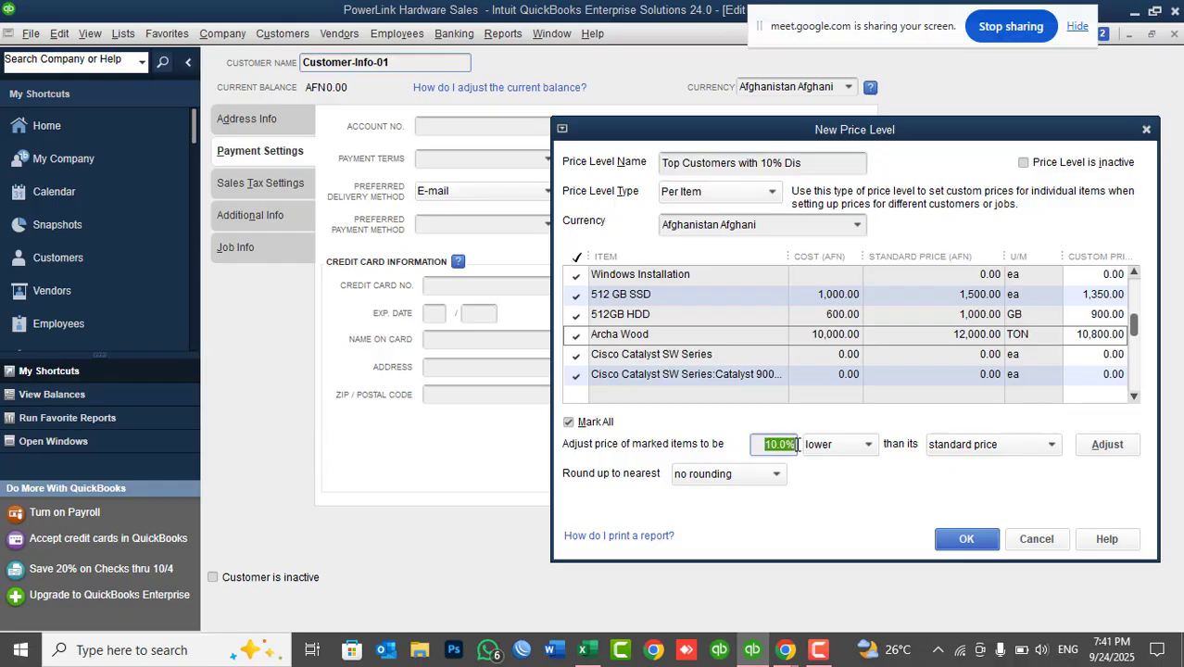
key("BackSpace")
type("15%")
key("Tab")
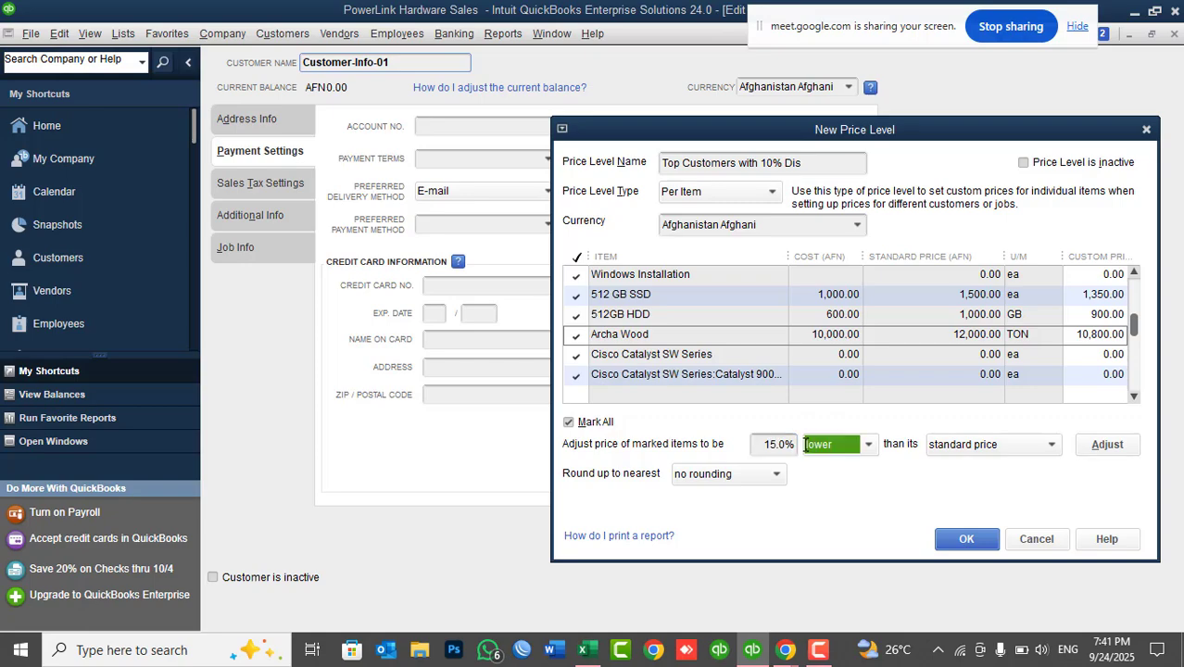
left_click(1103, 446)
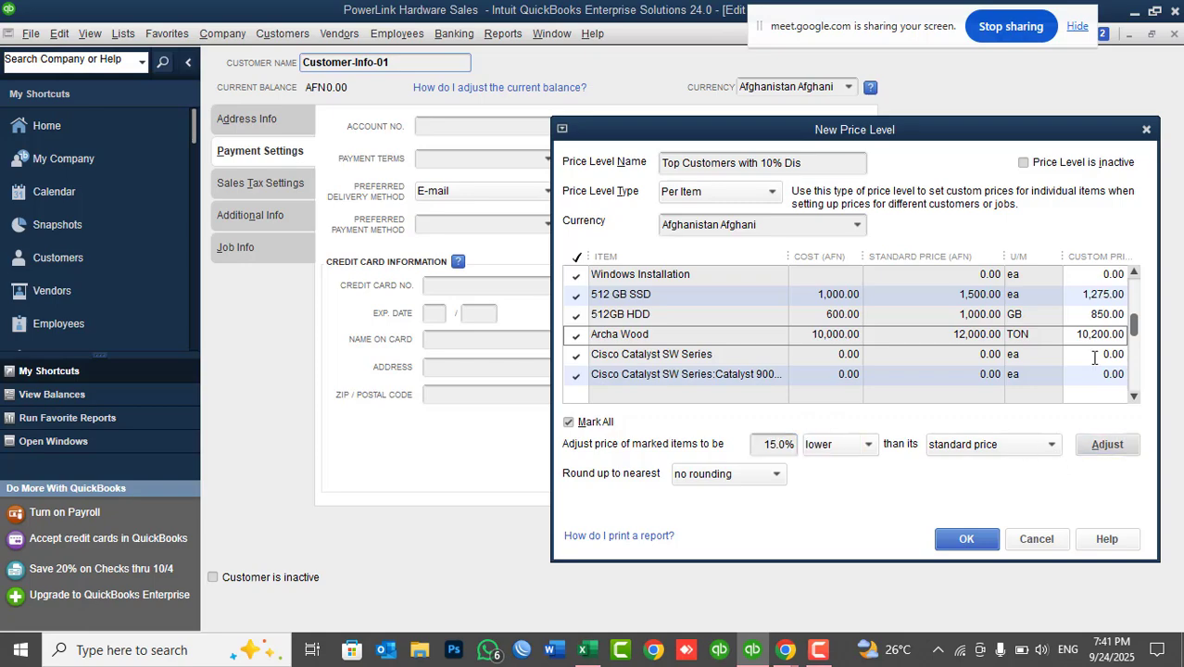
Readjust the marked items to 10% lower than standard price and save the price level.
double_click(755, 444)
type("10")
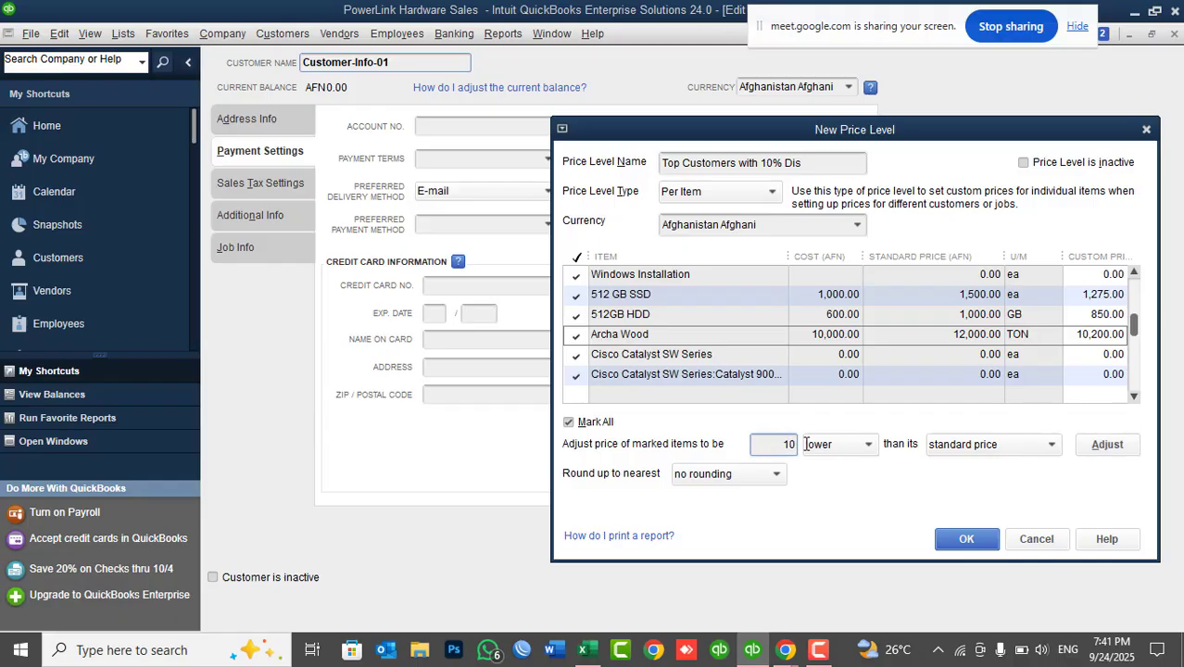
type("%")
left_click(1112, 446)
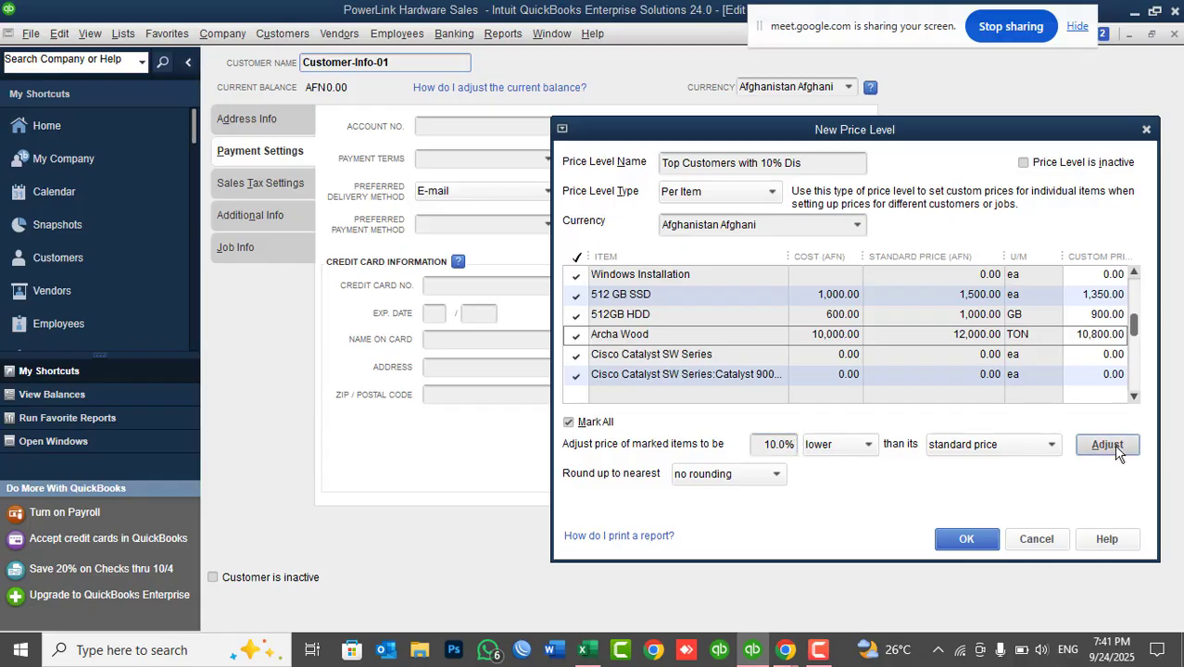
left_click(961, 540)
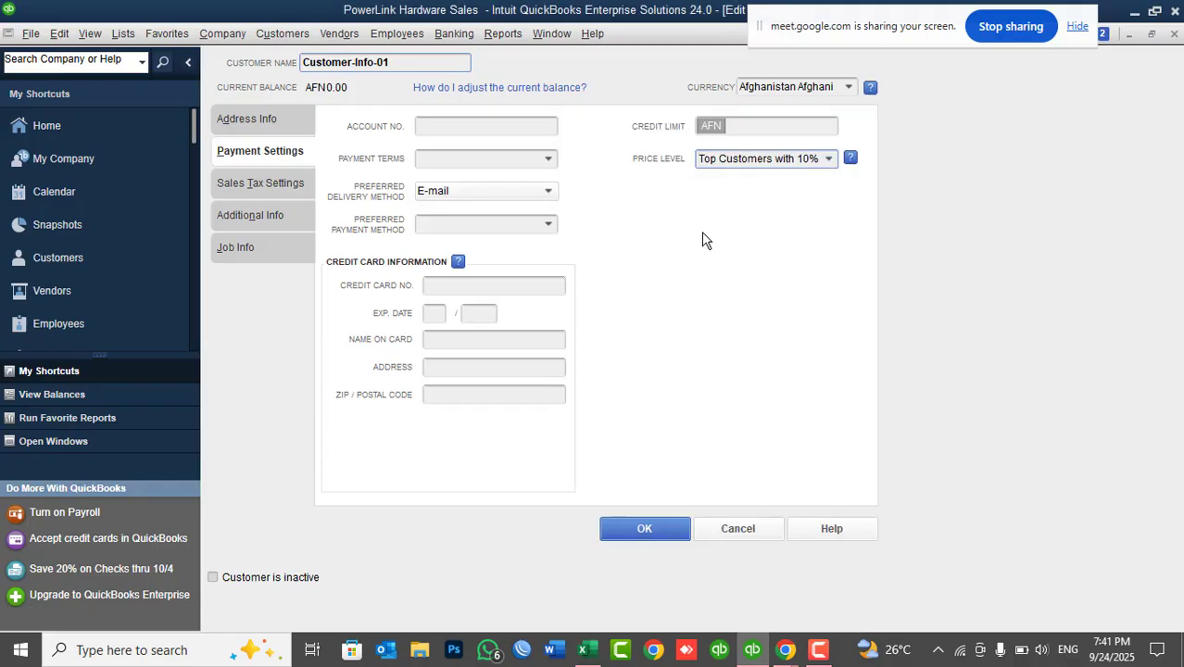
Keep "Top Customers with 10% Dis" as Customer-Info-01's price level and save the customer.
left_click(827, 158)
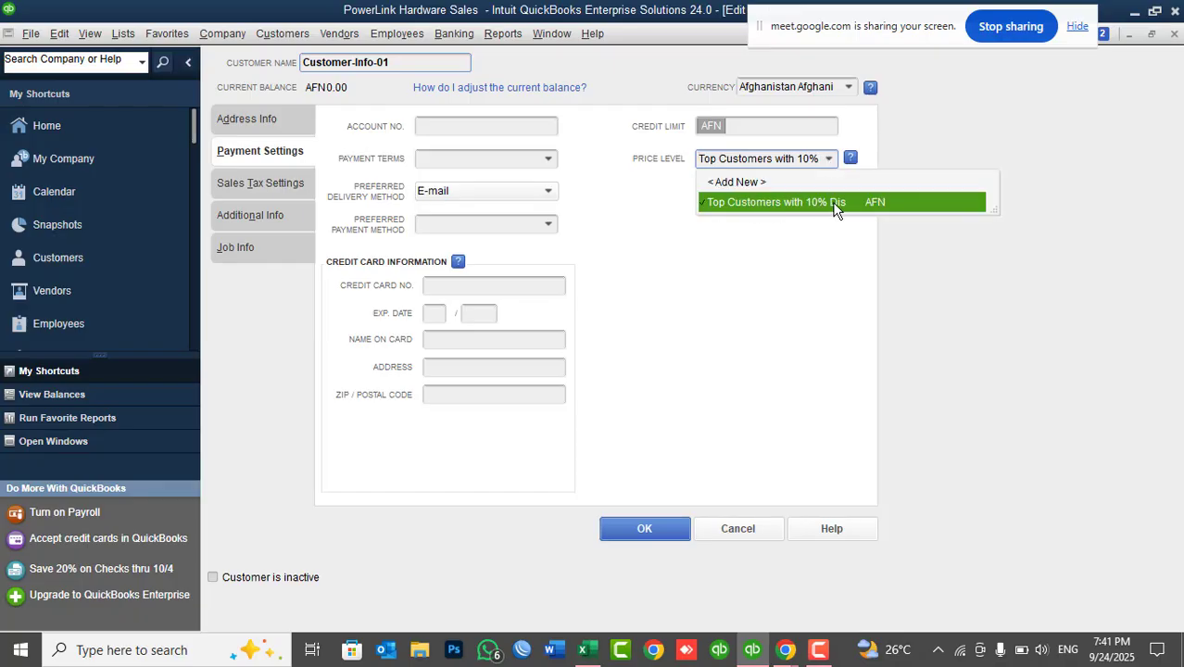
left_click(777, 299)
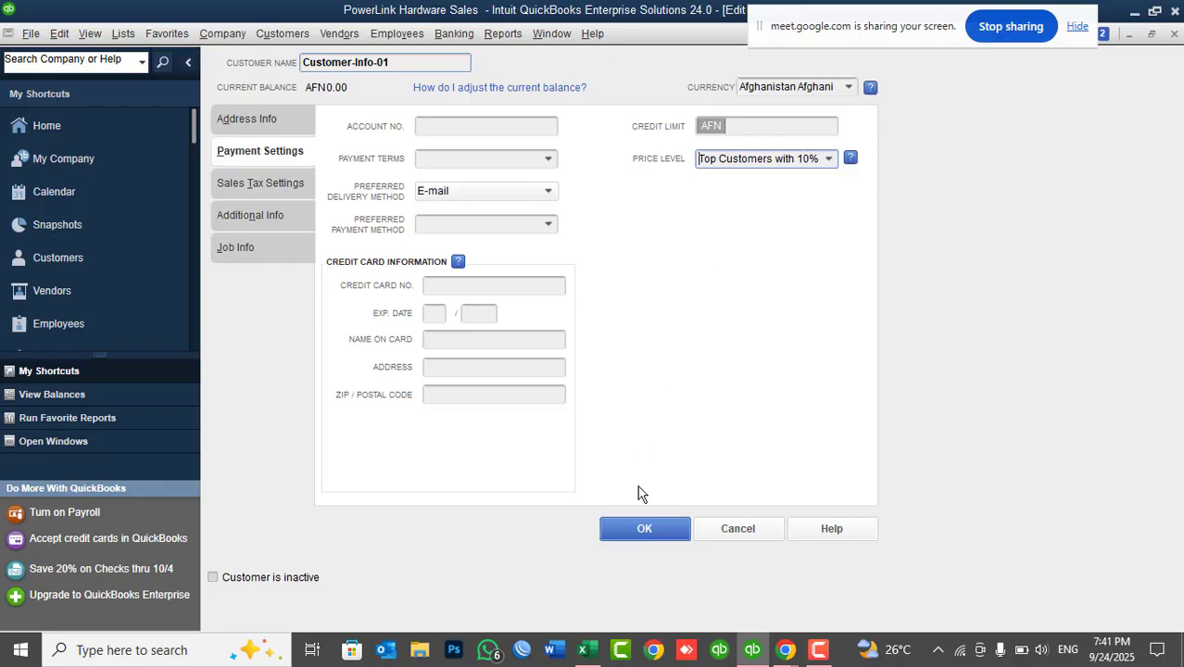
left_click(644, 530)
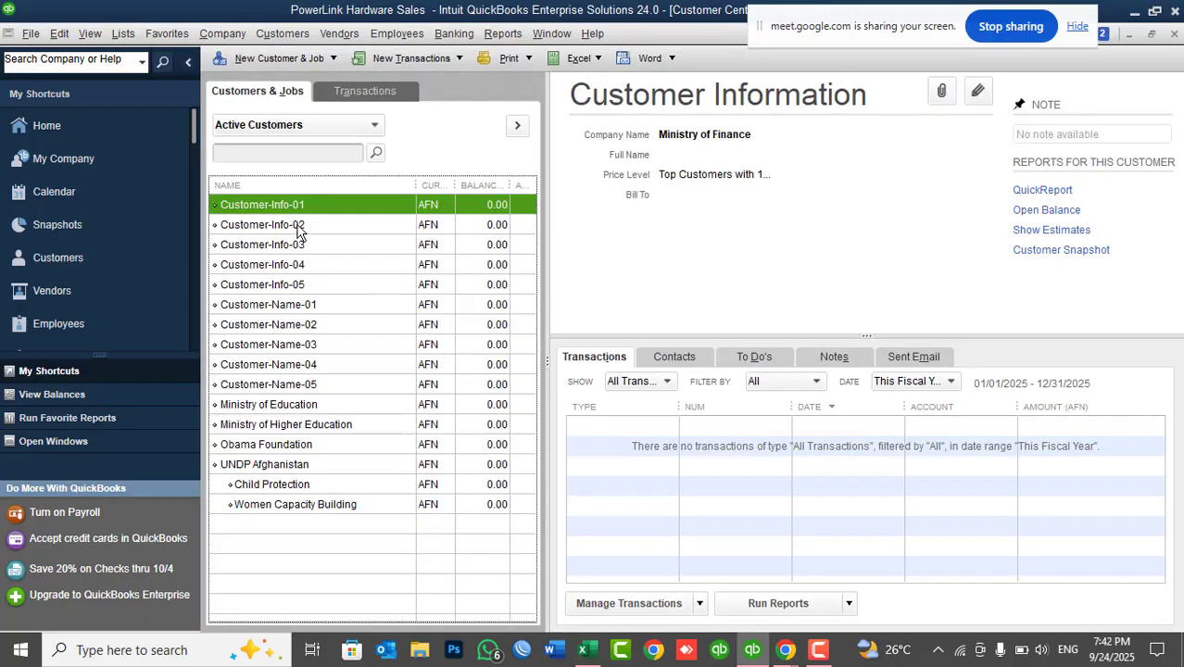
Open Customer-Info-02 for editing and start a new price level from its payment settings.
left_click(297, 225)
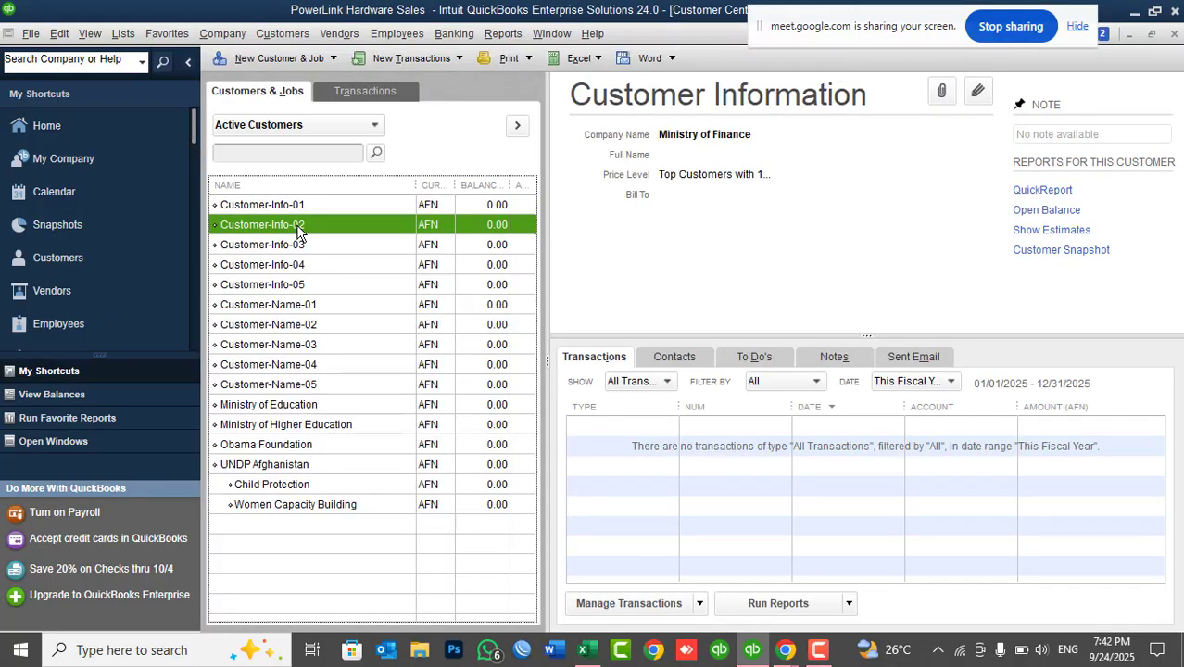
double_click(297, 224)
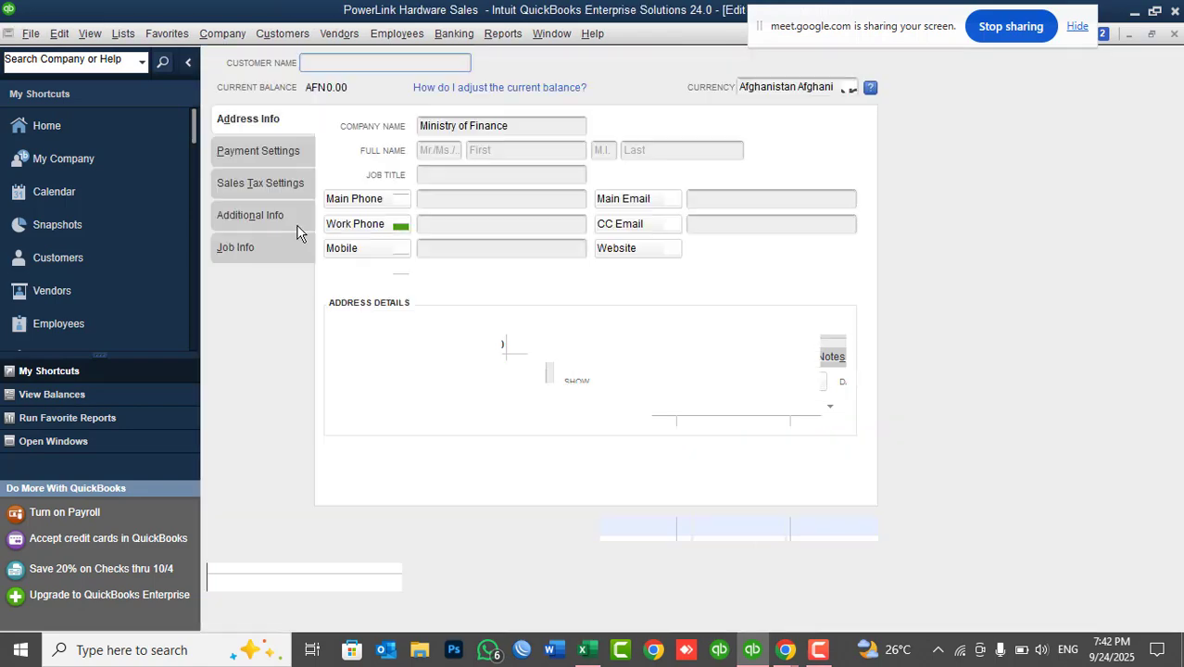
left_click(274, 157)
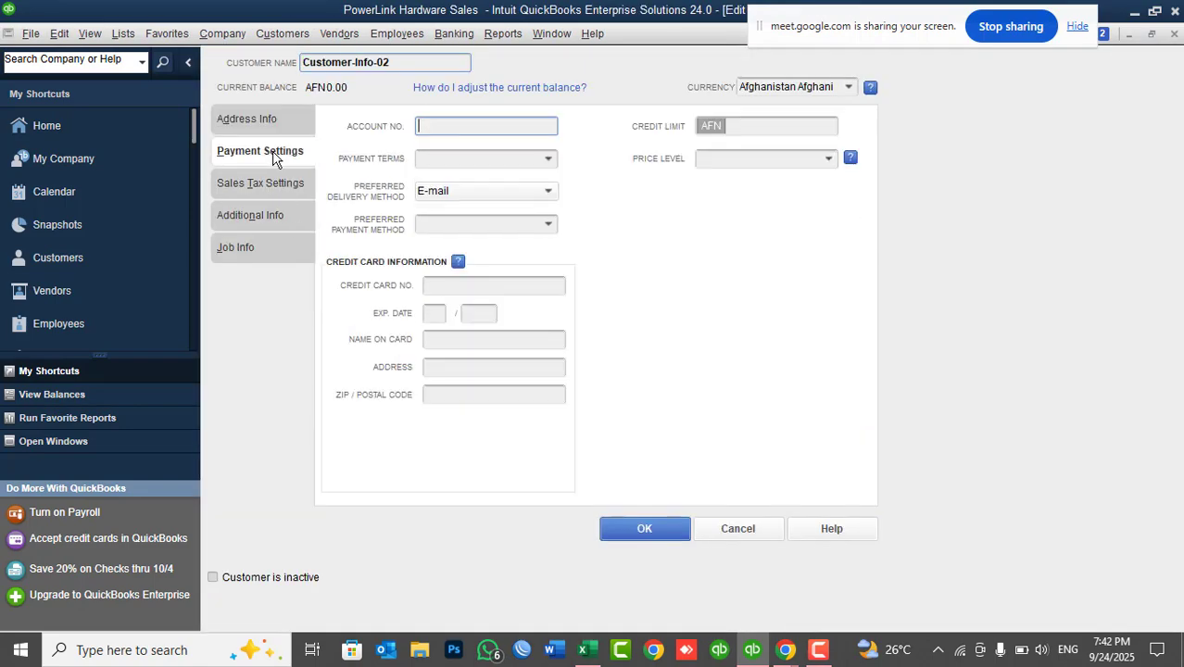
left_click(829, 161)
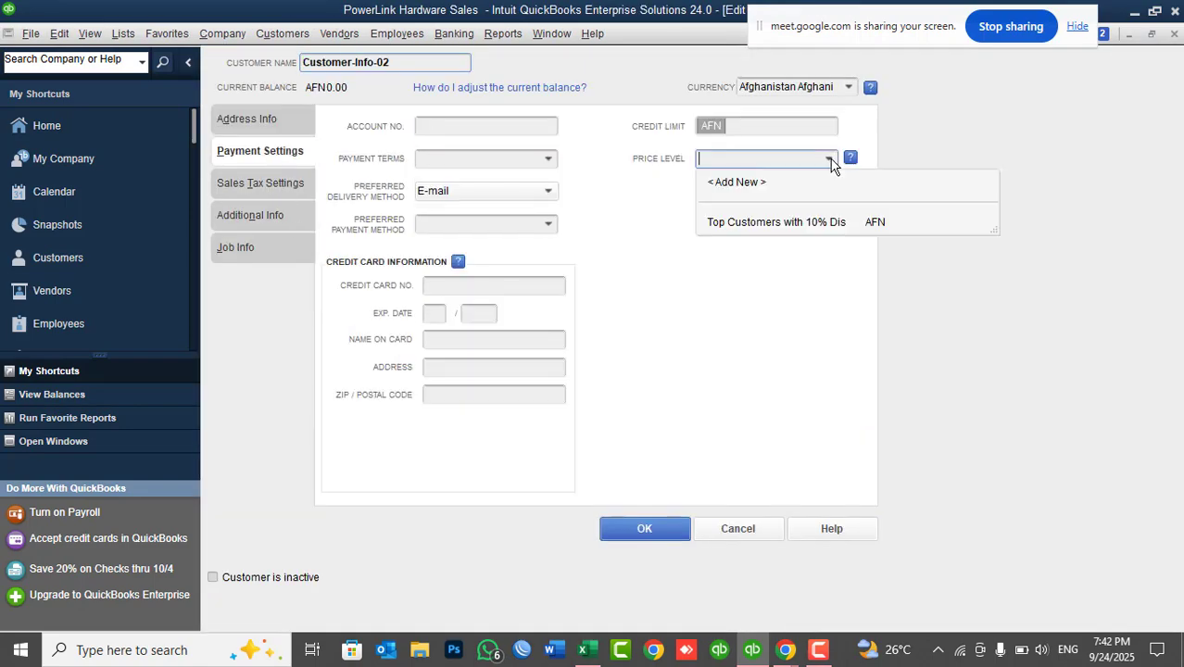
left_click(742, 187)
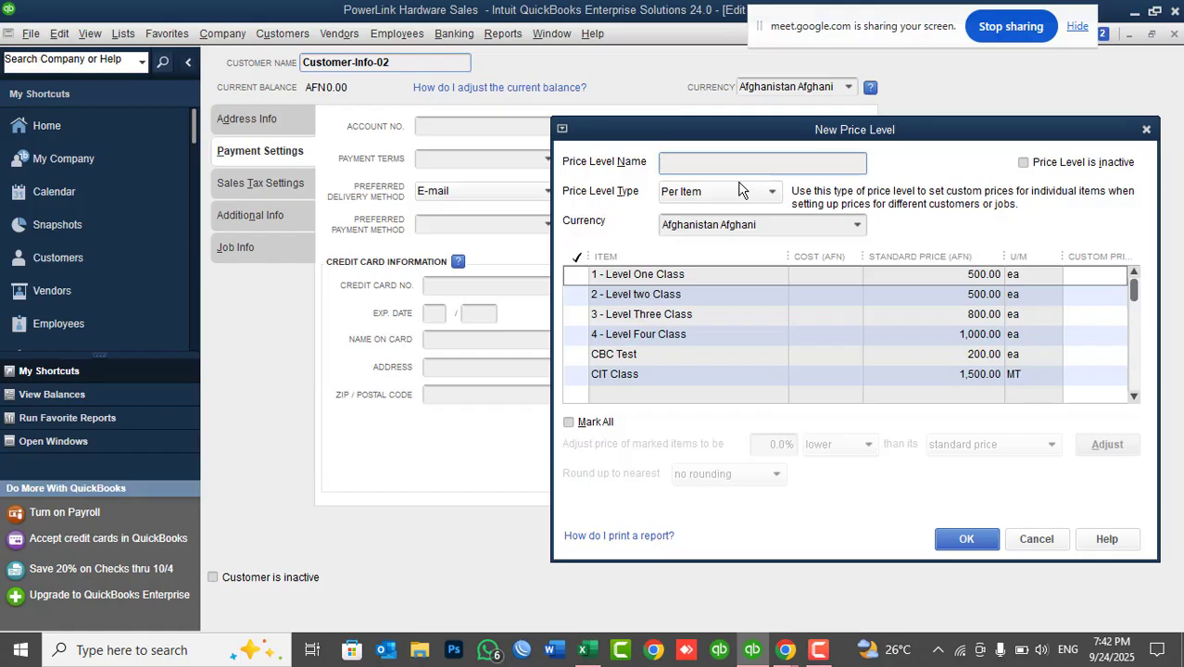
Name the new price level "Lower Level Customers - 5% Dis".
type("Lower Level Customers with5")
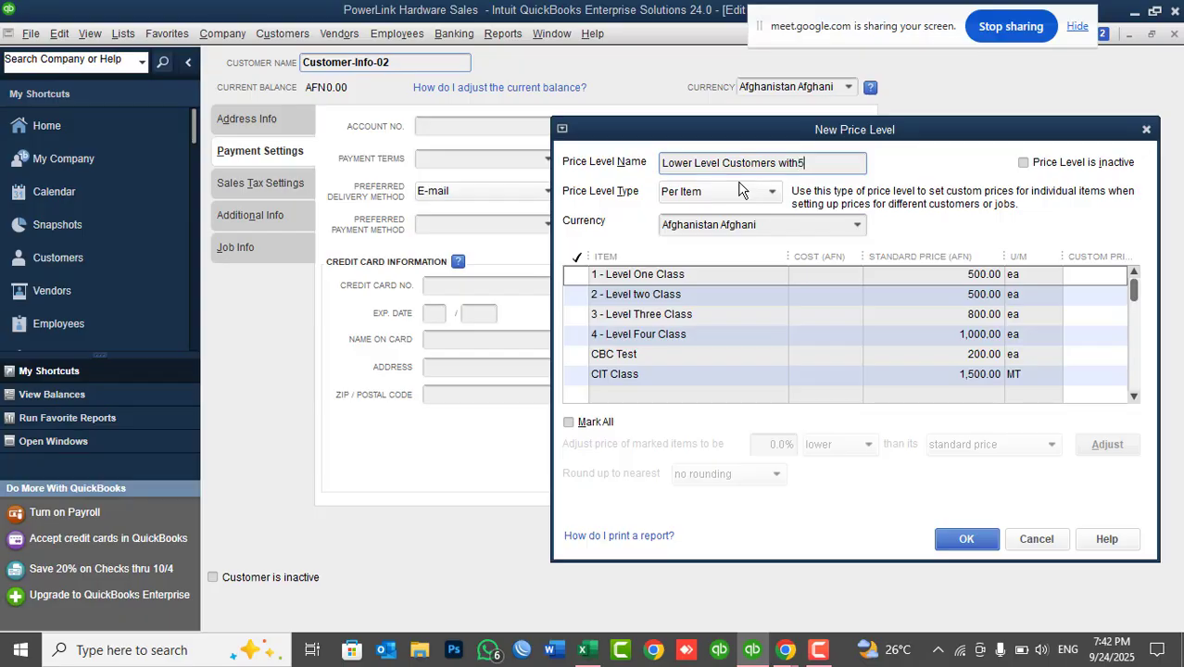
key("BackSpace")
type("5% D")
double_click(789, 163)
key("BackSpace")
type("- 5% Dis")
left_click_drag(822, 163, 661, 170)
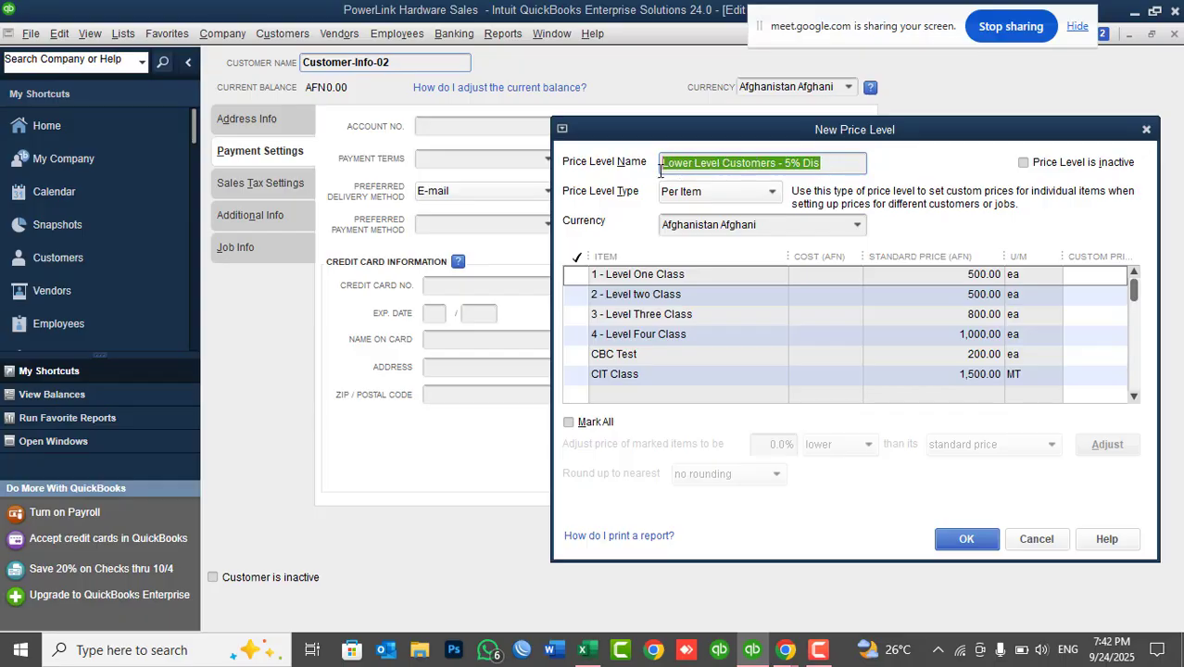
Adjust all items to 5% lower than their standard price, and save the price level and Customer-Info-02.
left_click(597, 429)
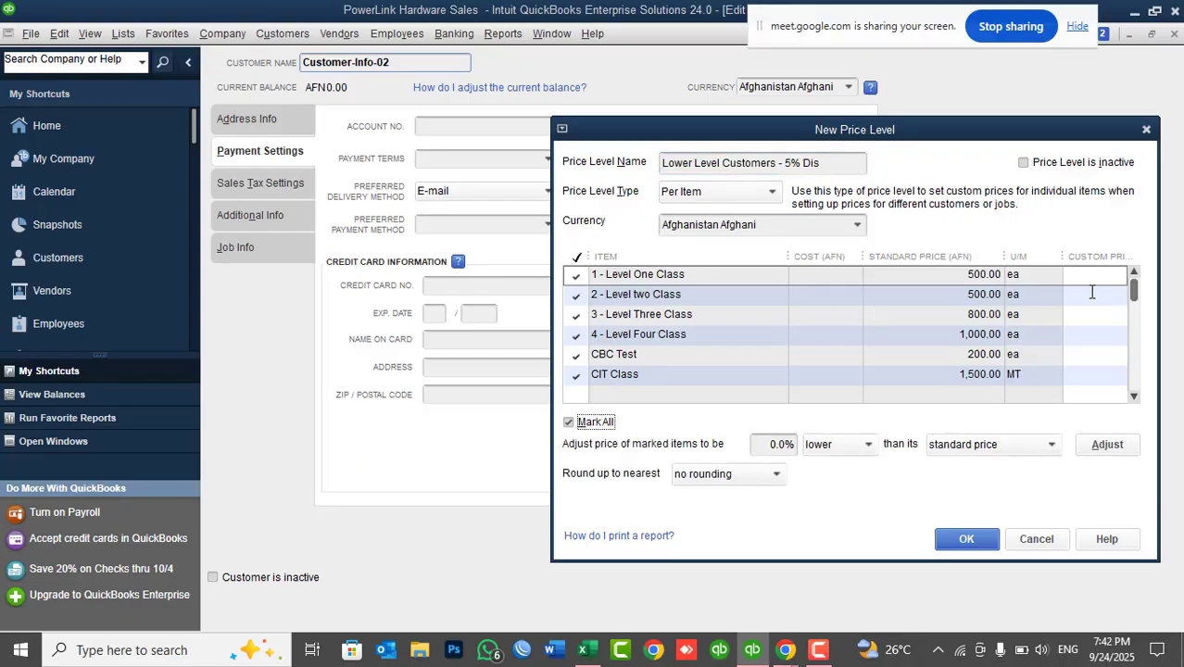
mouse_move(1136, 281)
left_mouse_down()
mouse_move(1132, 396)
mouse_move(1138, 275)
left_mouse_up()
left_click(767, 444)
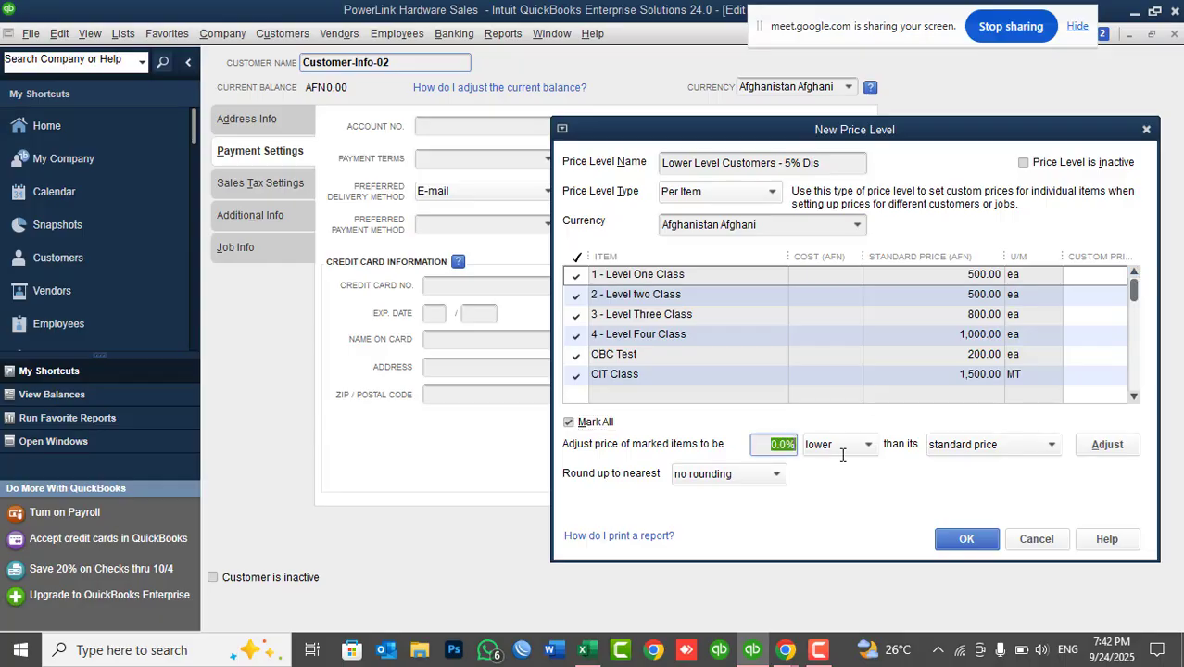
type("5%")
key("Tab")
left_click(1110, 445)
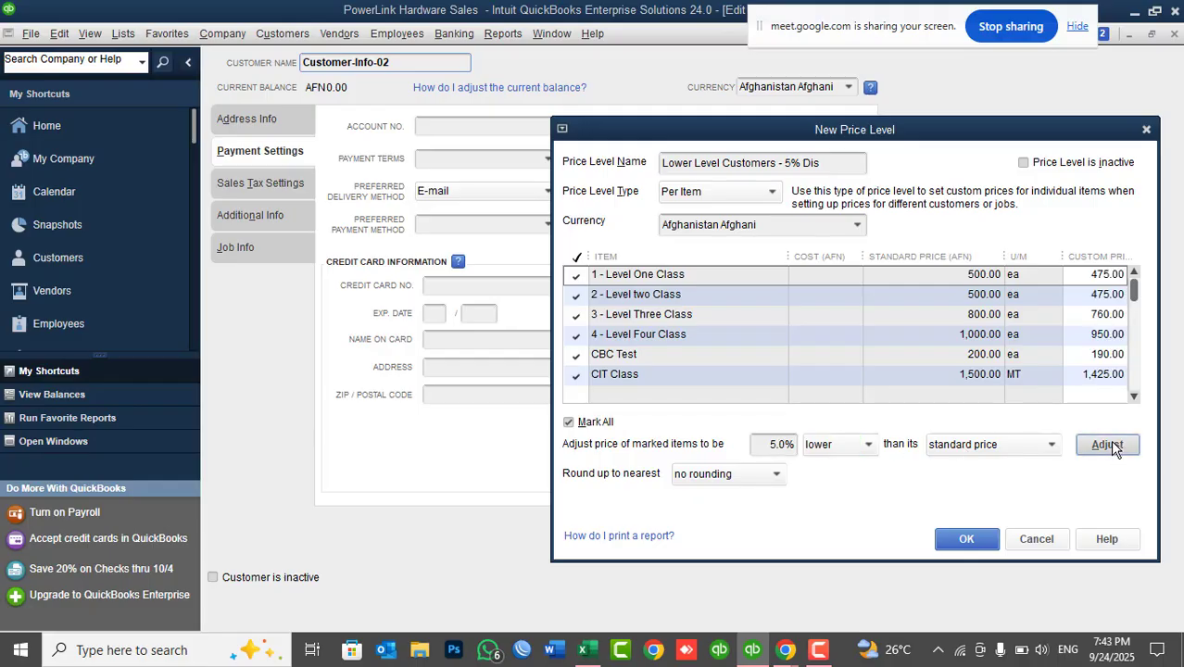
left_click(969, 539)
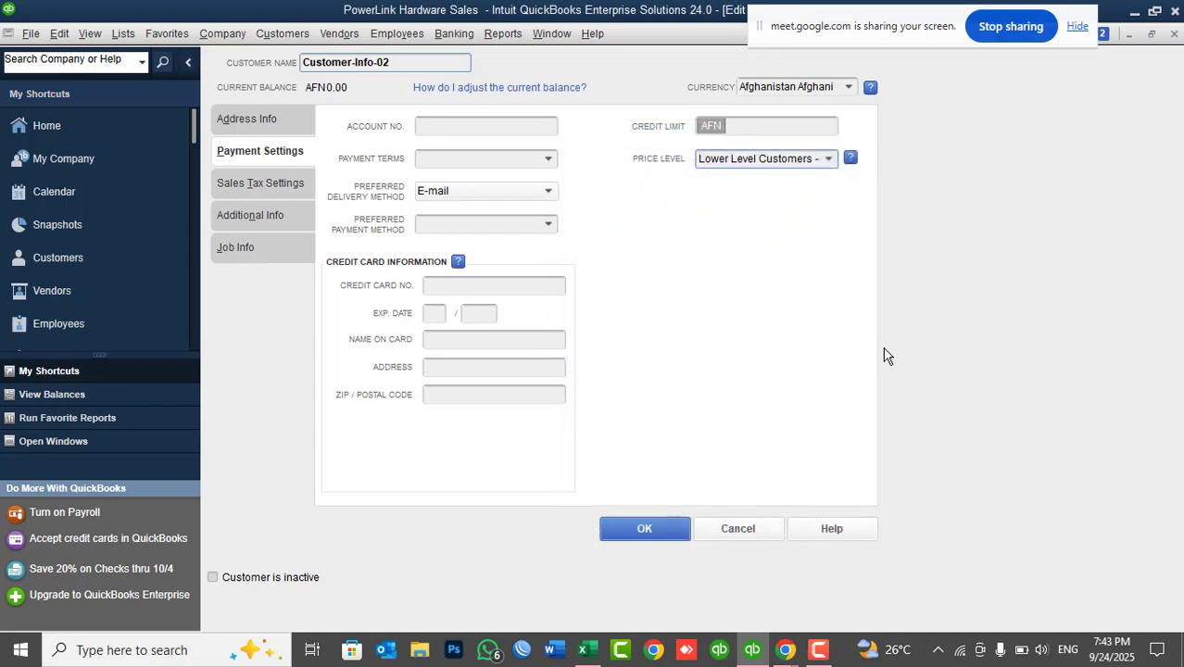
left_click(655, 528)
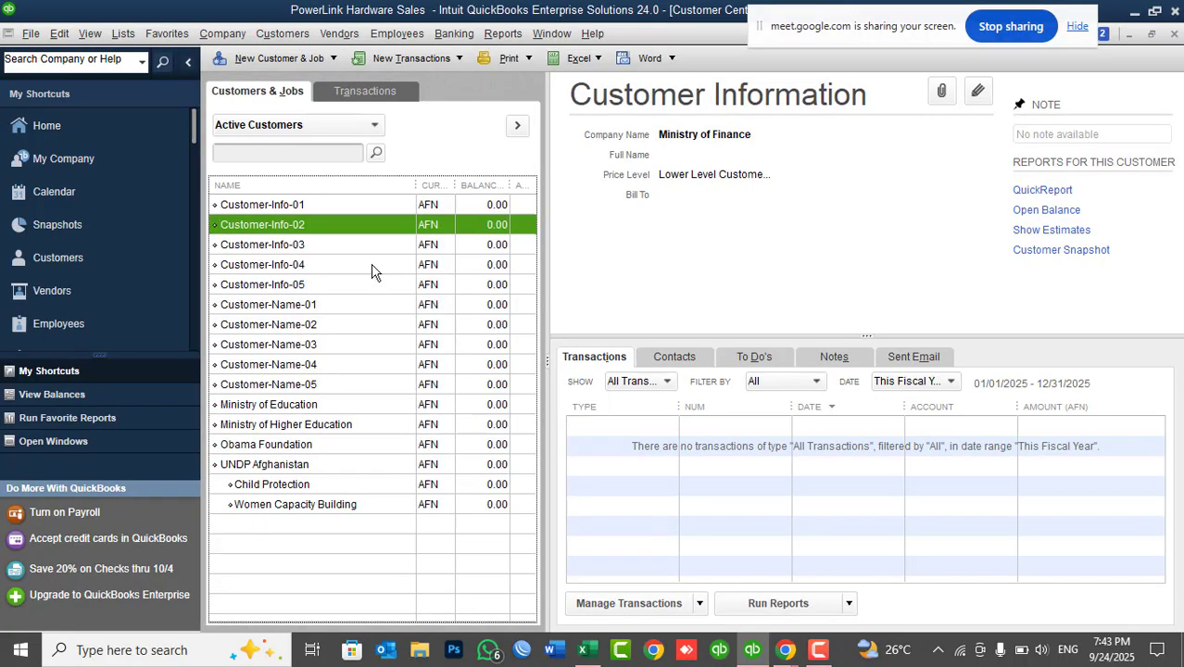
Start a new per-item price level named "Rar Customers - 2% Dis" from Customer-Info-03's payment settings.
double_click(348, 245)
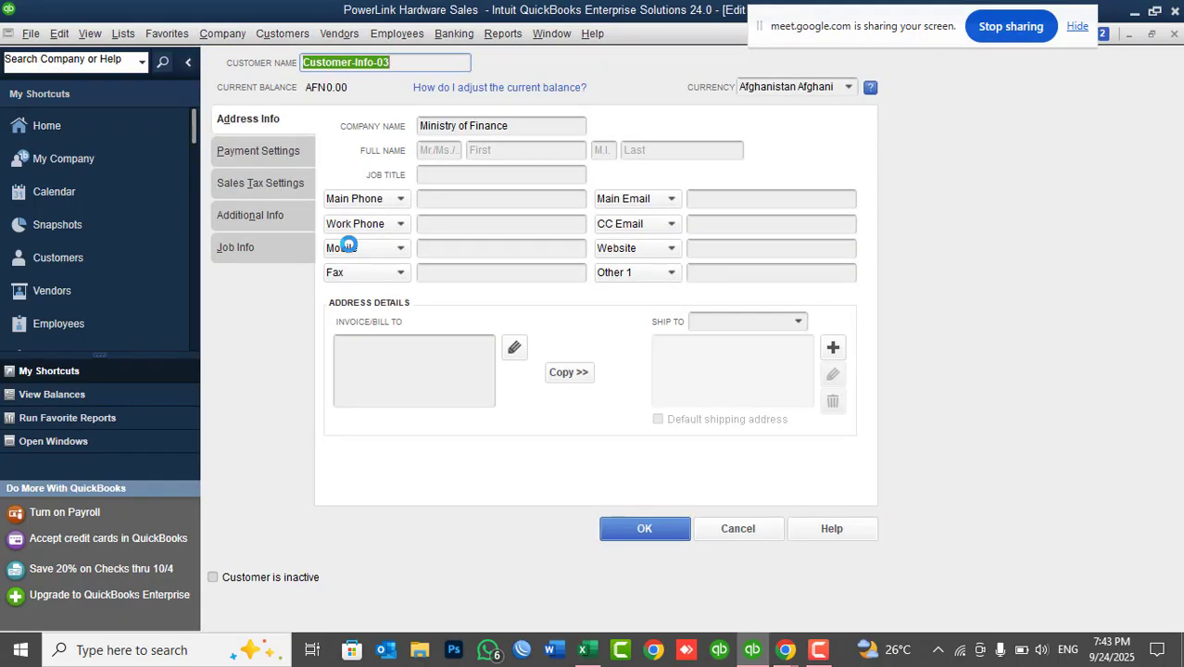
left_click(264, 153)
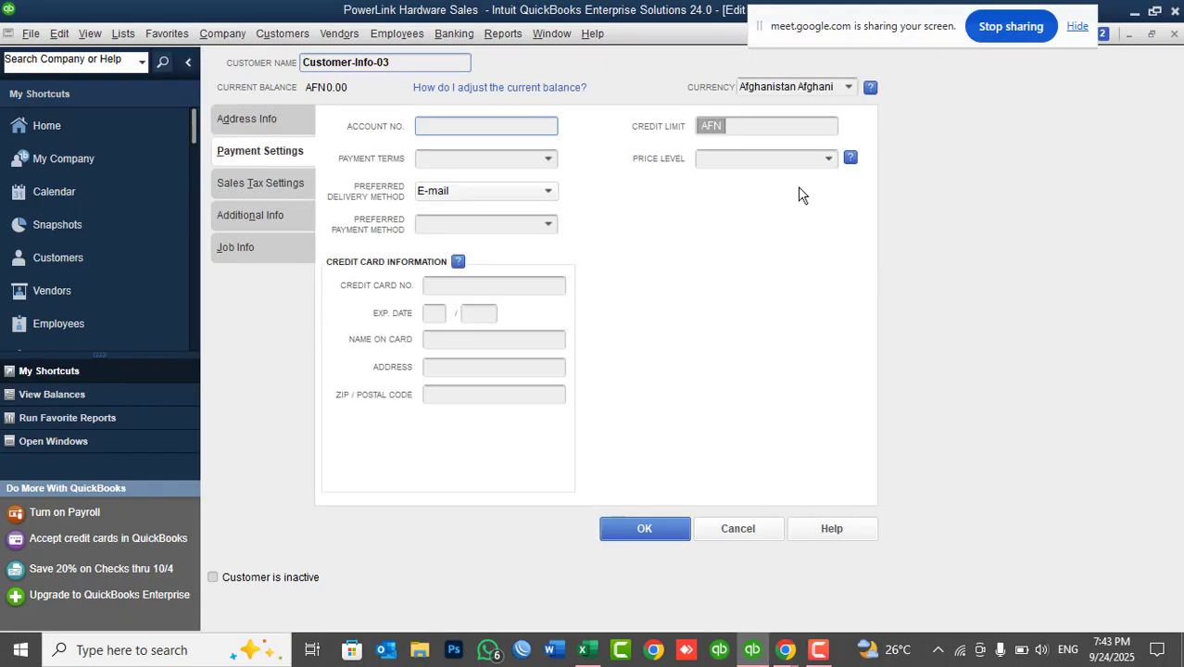
left_click(829, 160)
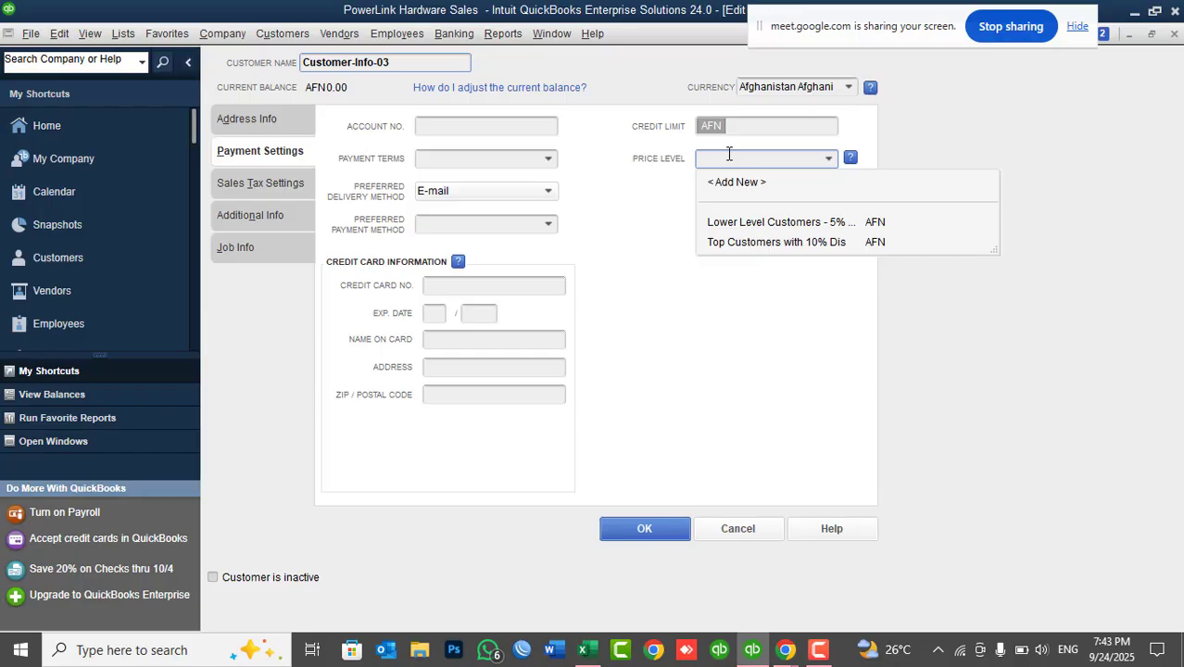
left_click(732, 183)
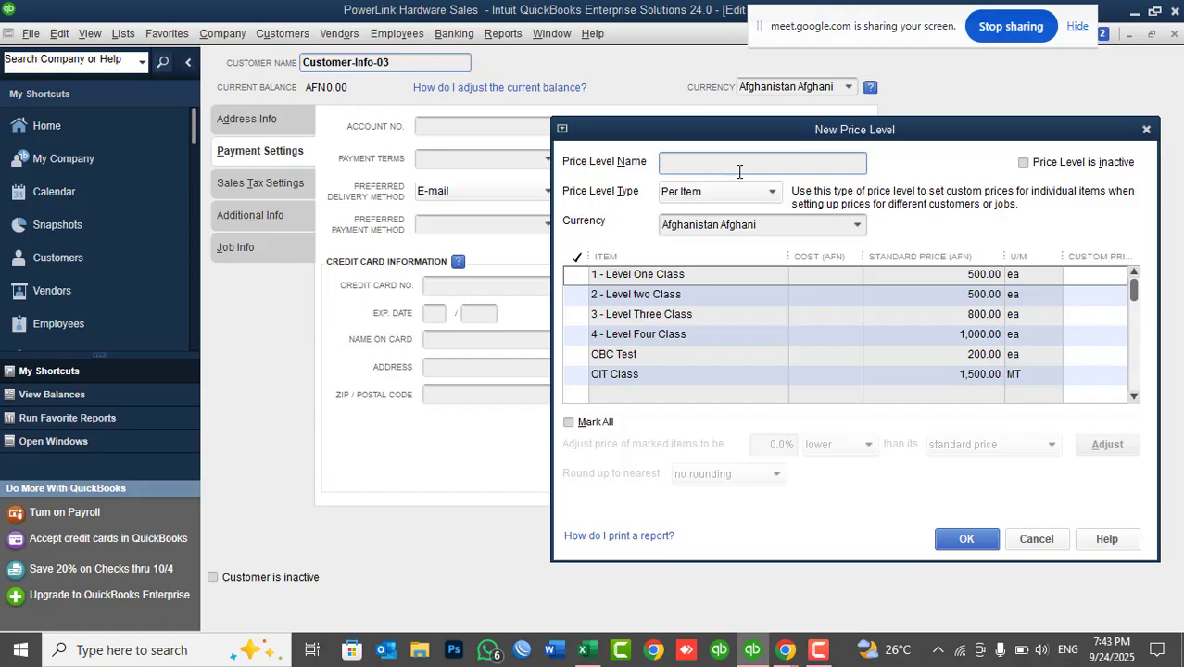
type("Rar Customers - 2% Dis")
Adjust all items to 2% lower than their standard price, and save the price level and Customer-Info-03.
left_click(569, 422)
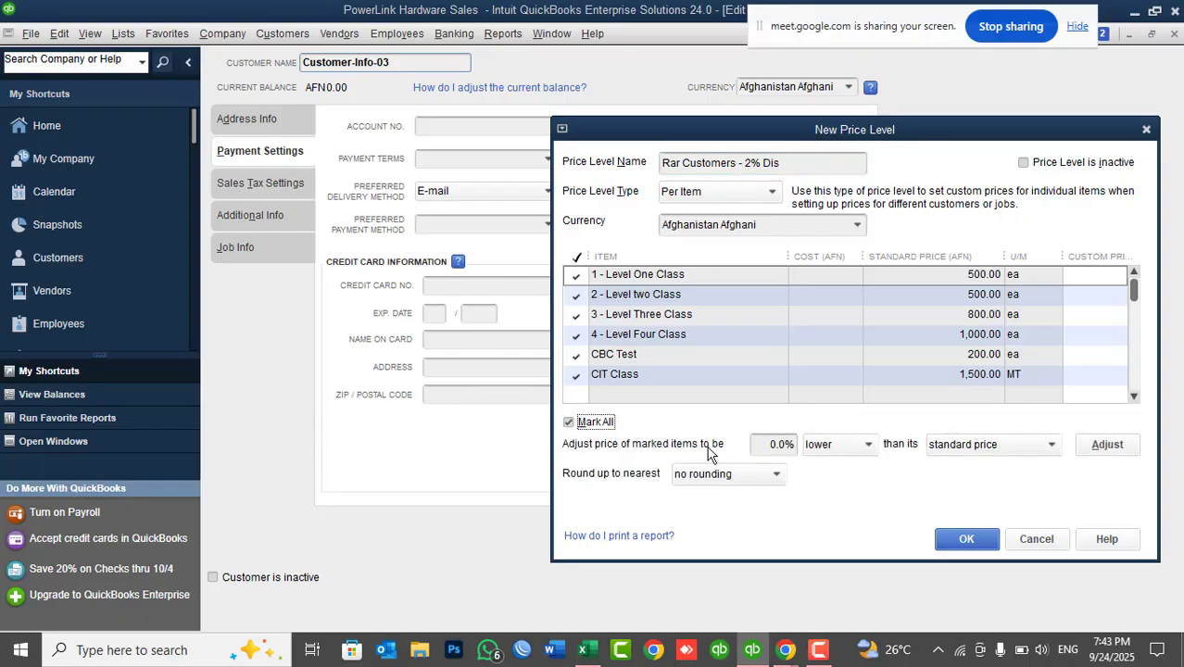
left_click(759, 444)
type("2")
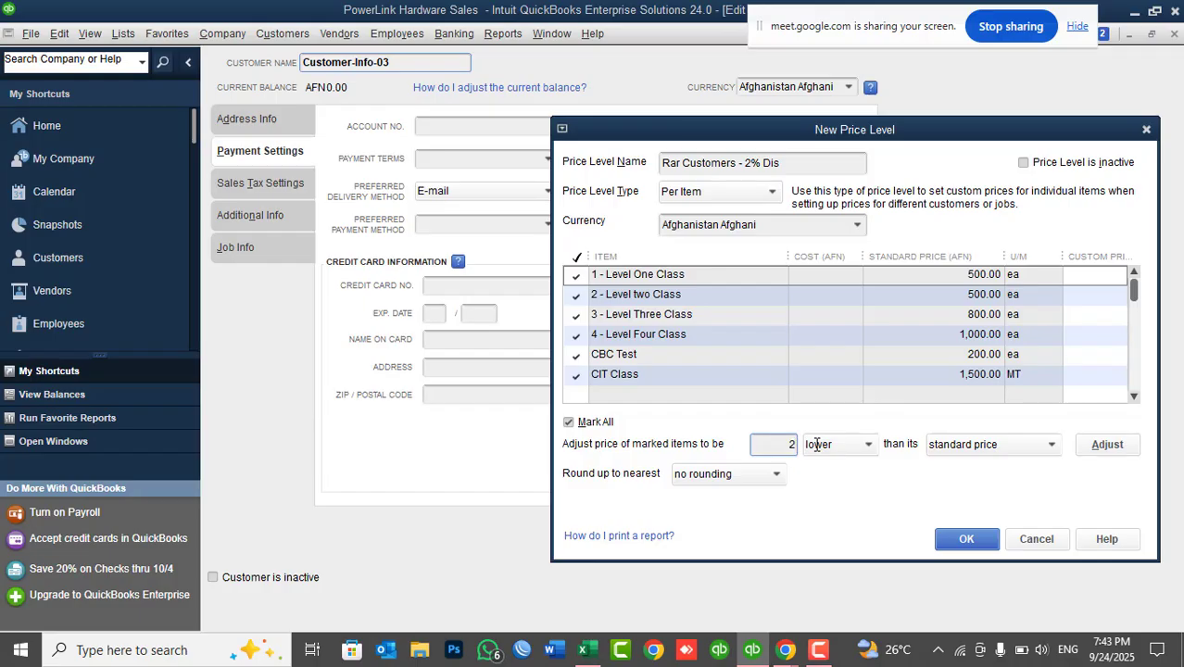
type(".0%")
key("Tab")
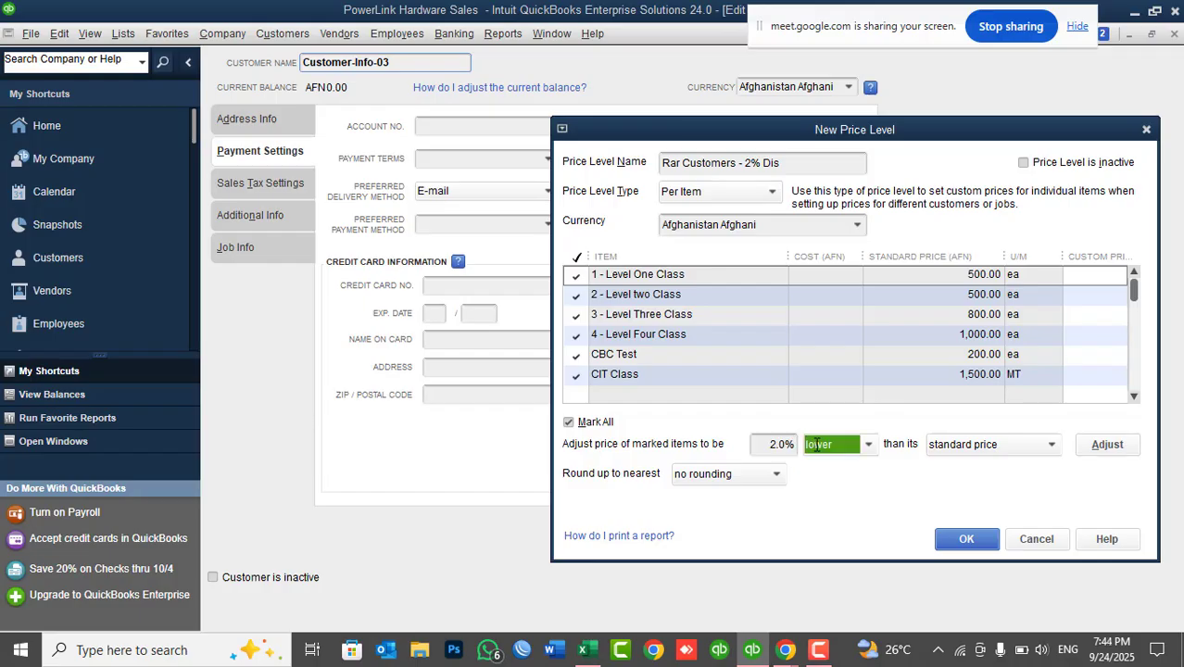
left_click(840, 447)
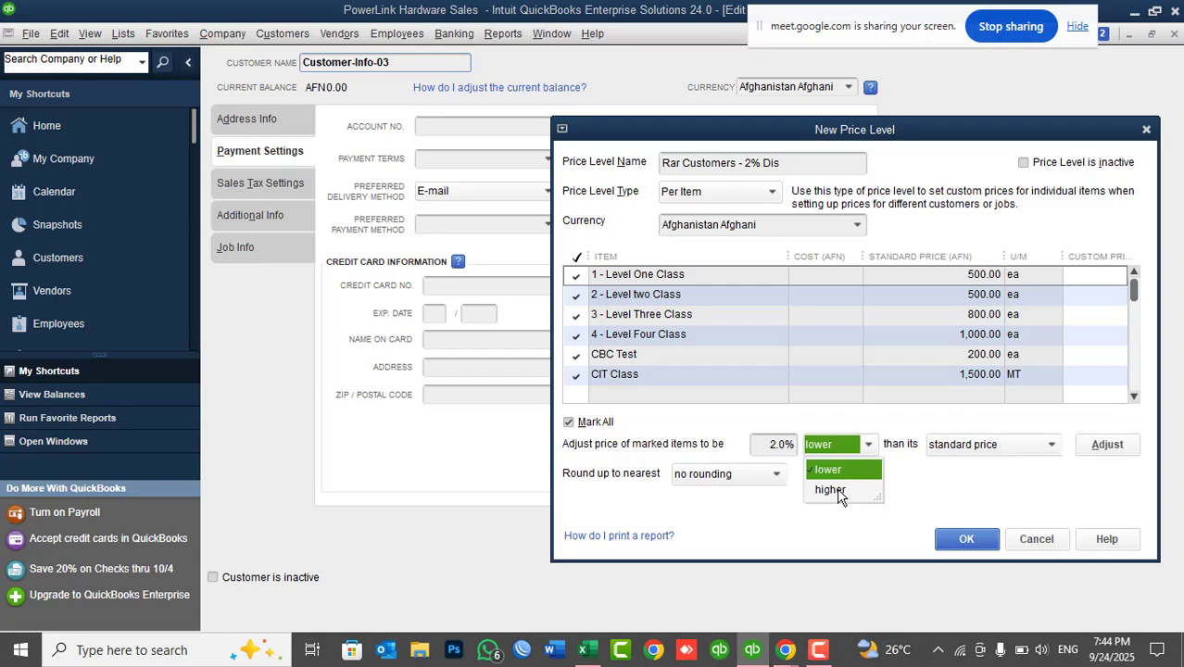
left_click(831, 478)
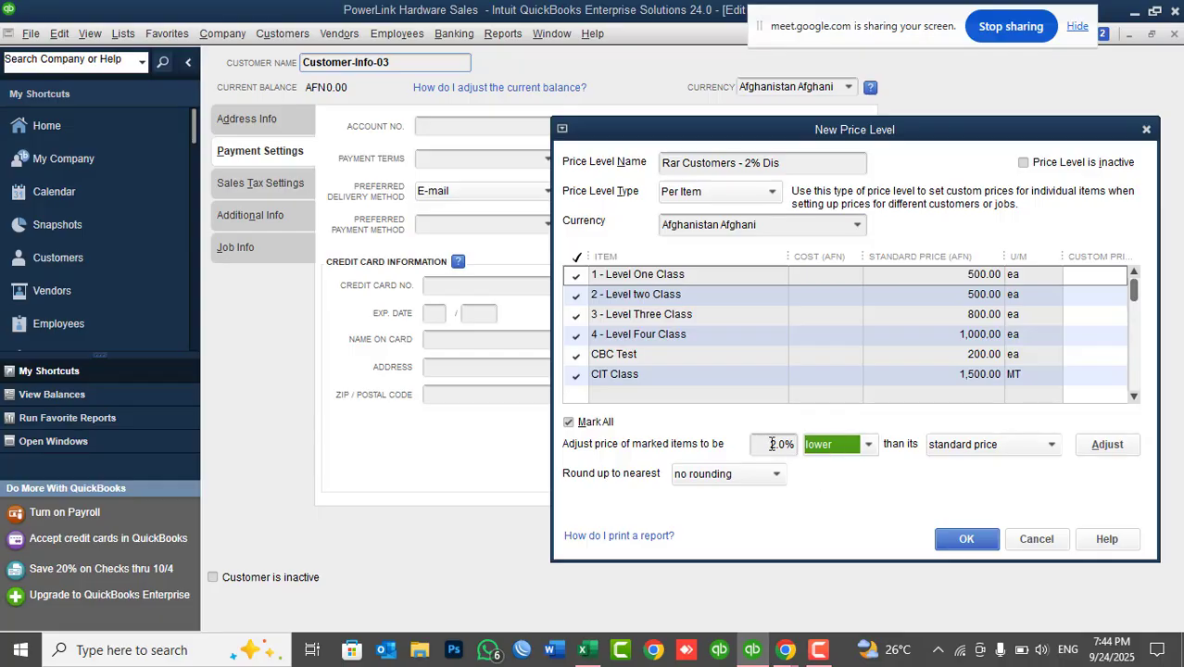
left_click(834, 444)
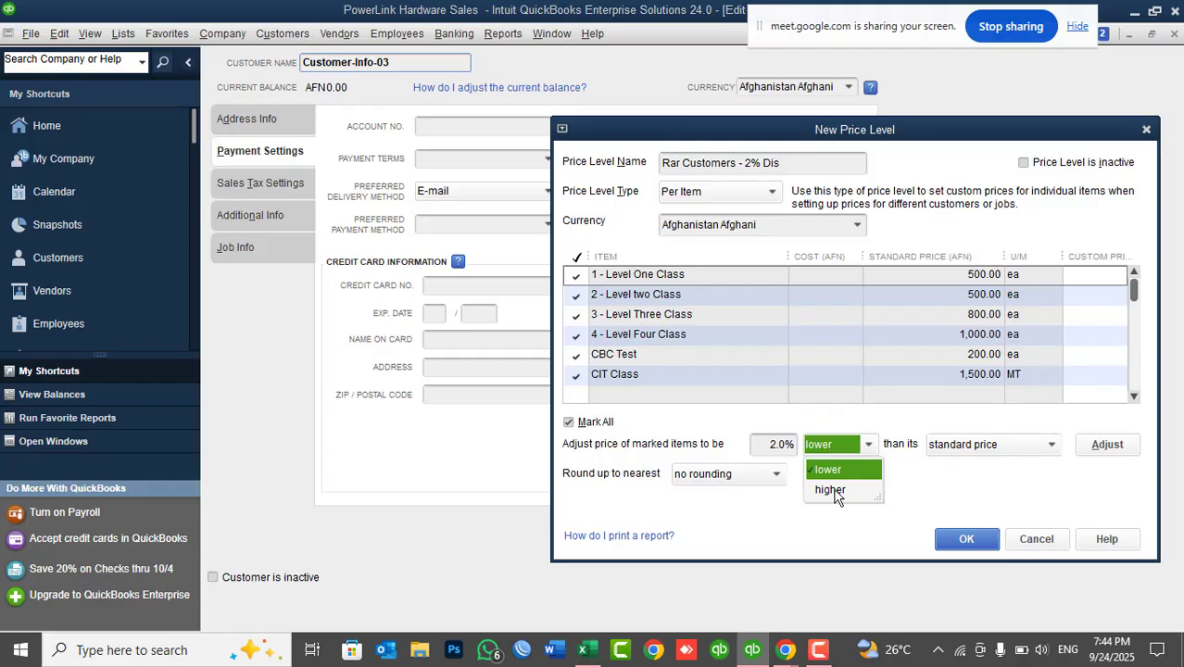
left_click(845, 417)
left_click(1105, 444)
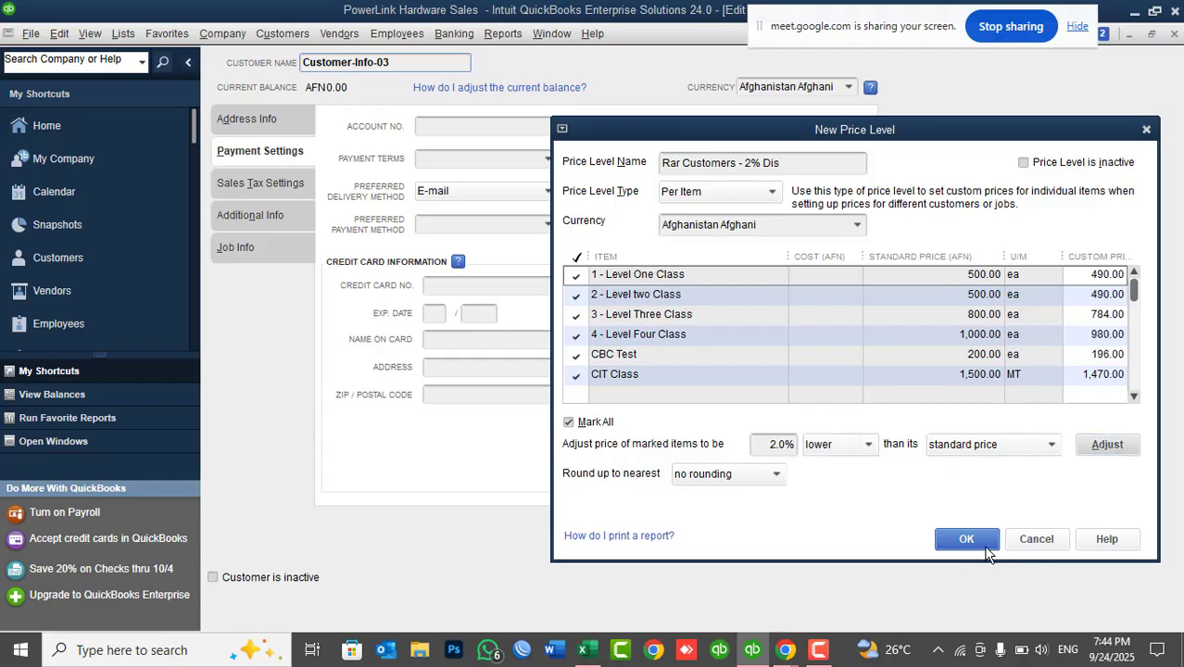
left_click(962, 539)
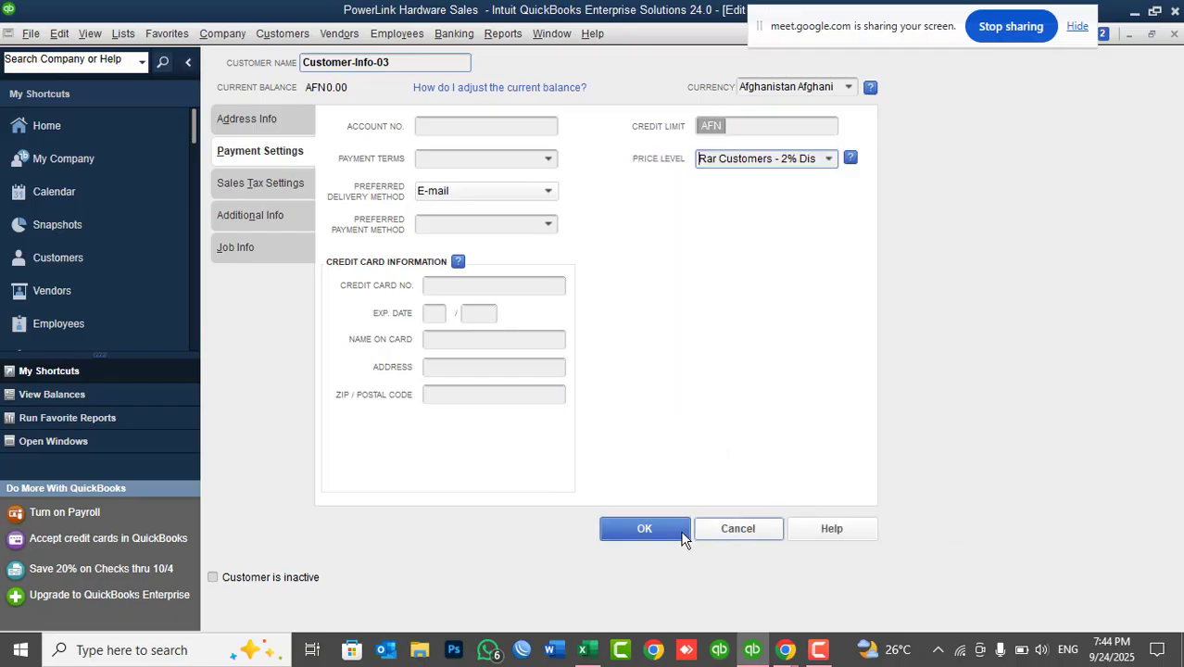
left_click(653, 529)
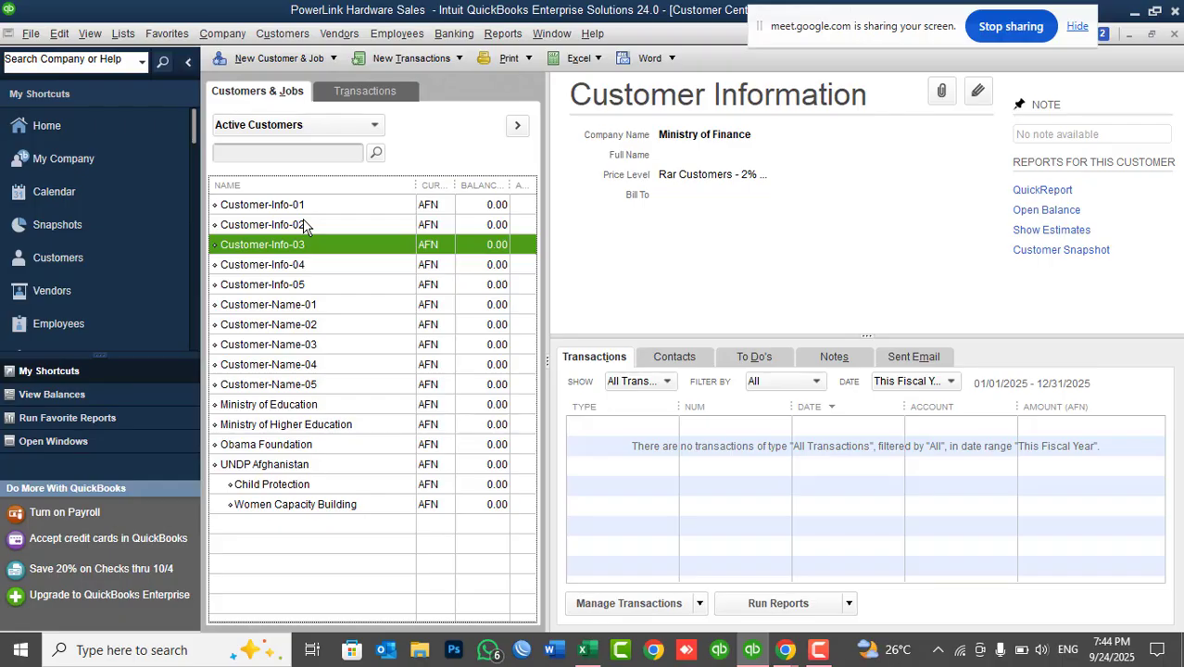
Start a new invoice for Customer-Info-01 from the customer list.
left_click(295, 209)
right_click(294, 208)
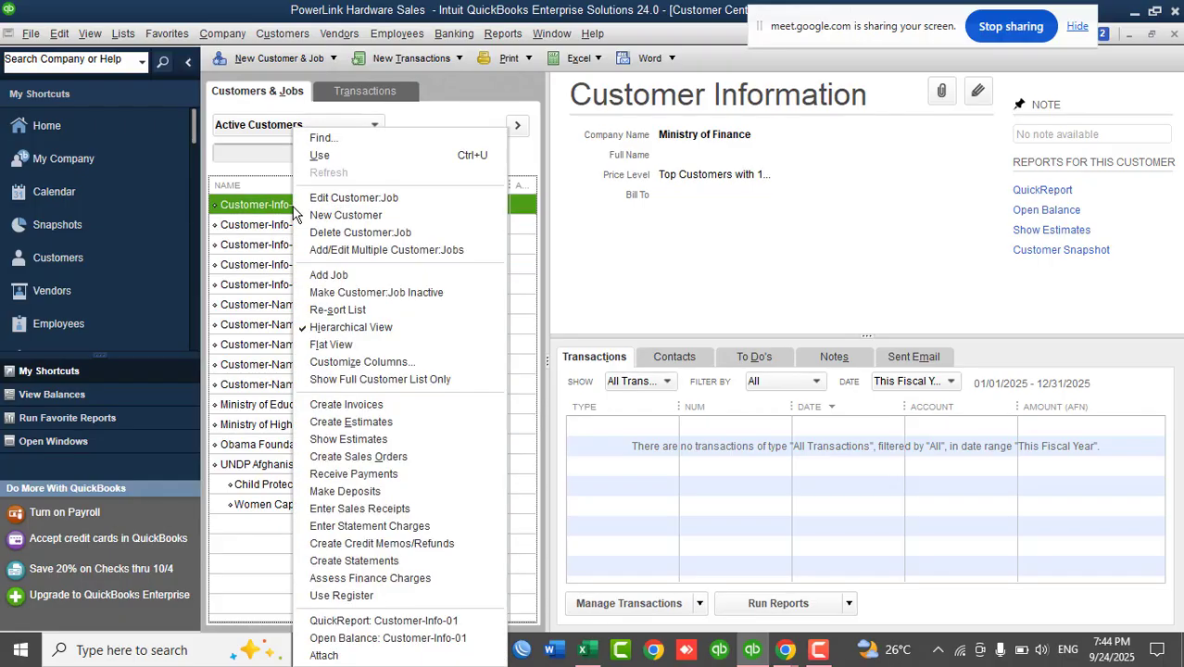
left_click(359, 405)
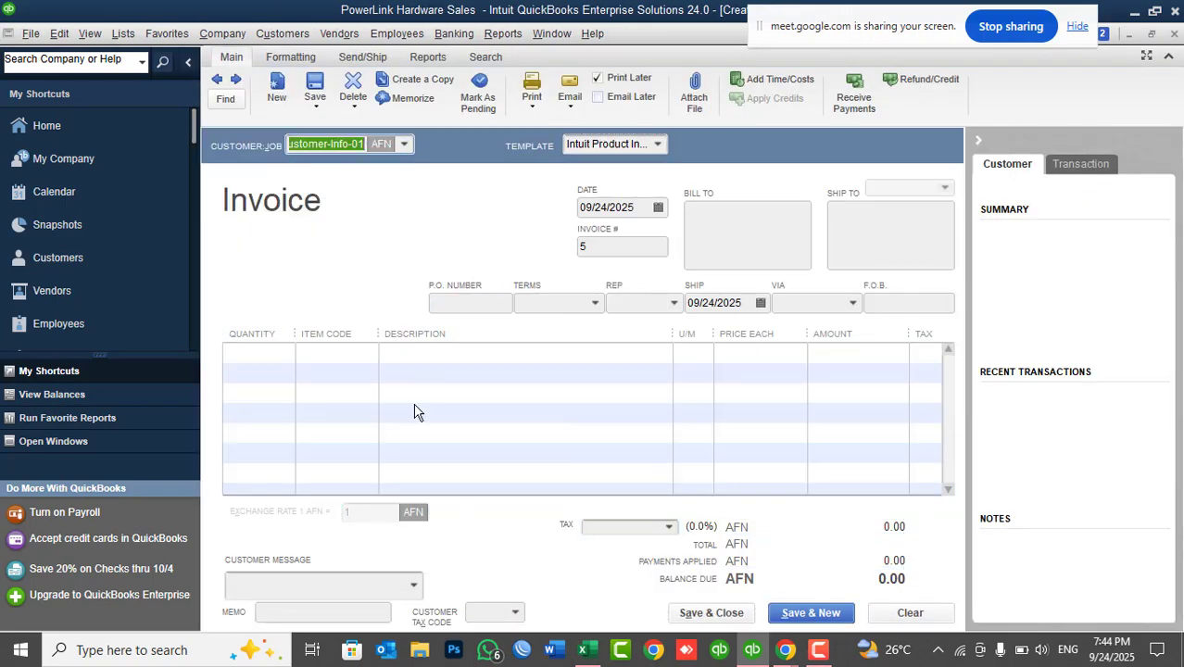
Add Archa Wood as the invoice's first line item and widen the U/M column.
left_click(365, 352)
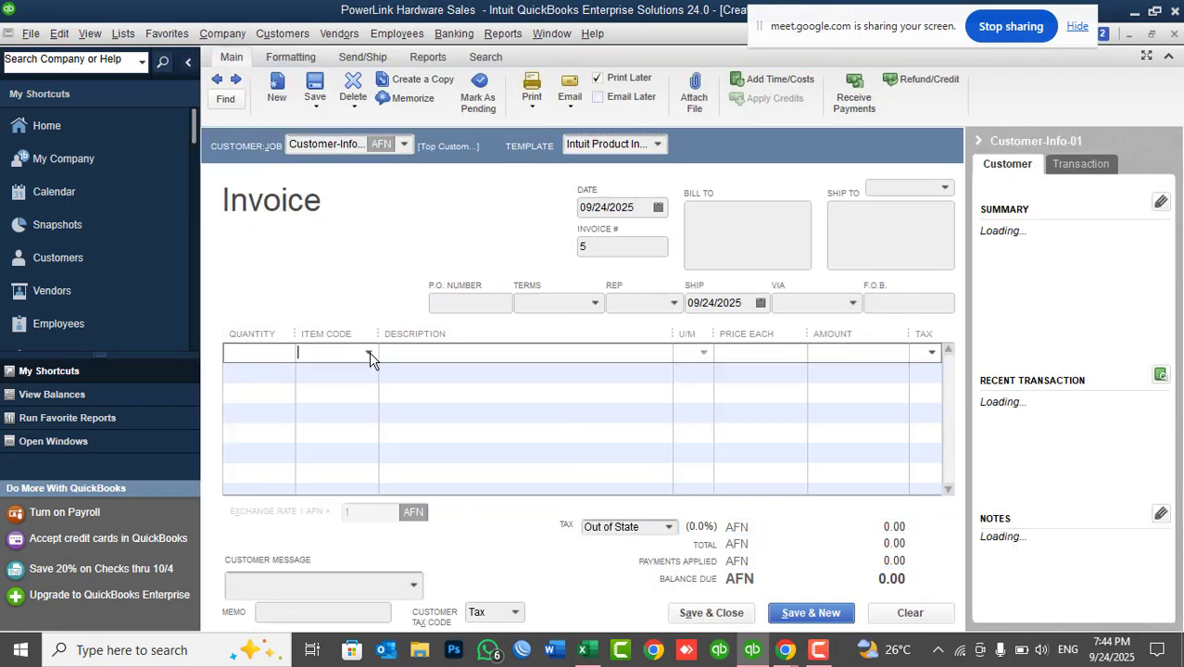
left_click(369, 351)
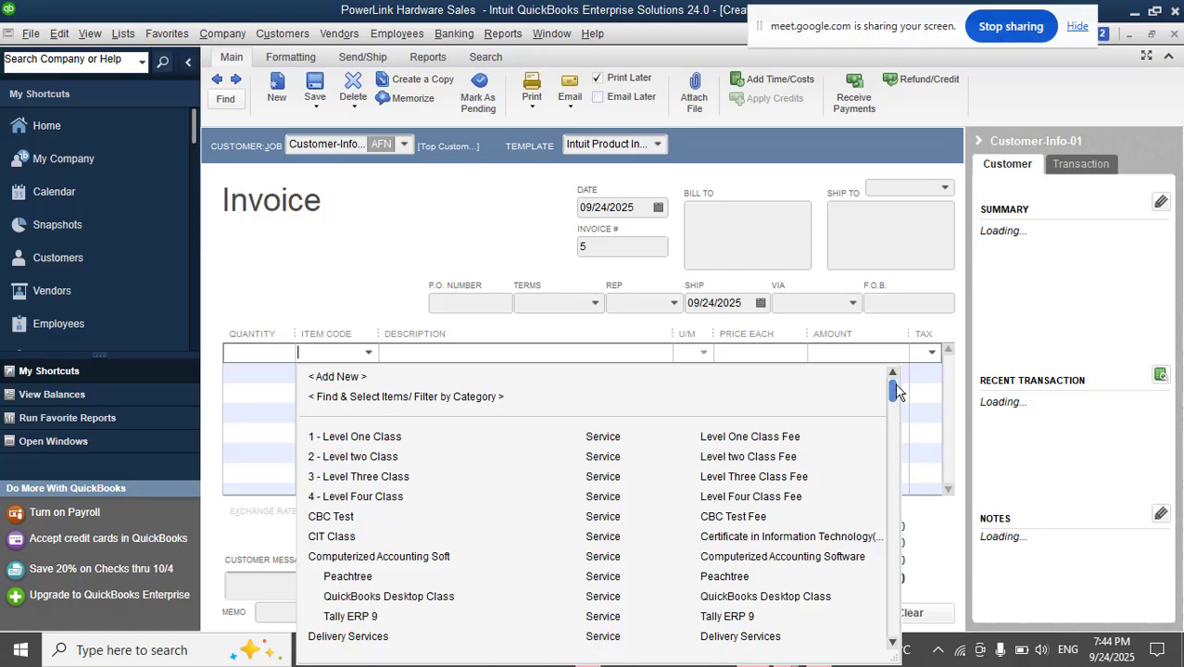
left_click_drag(894, 383, 894, 479)
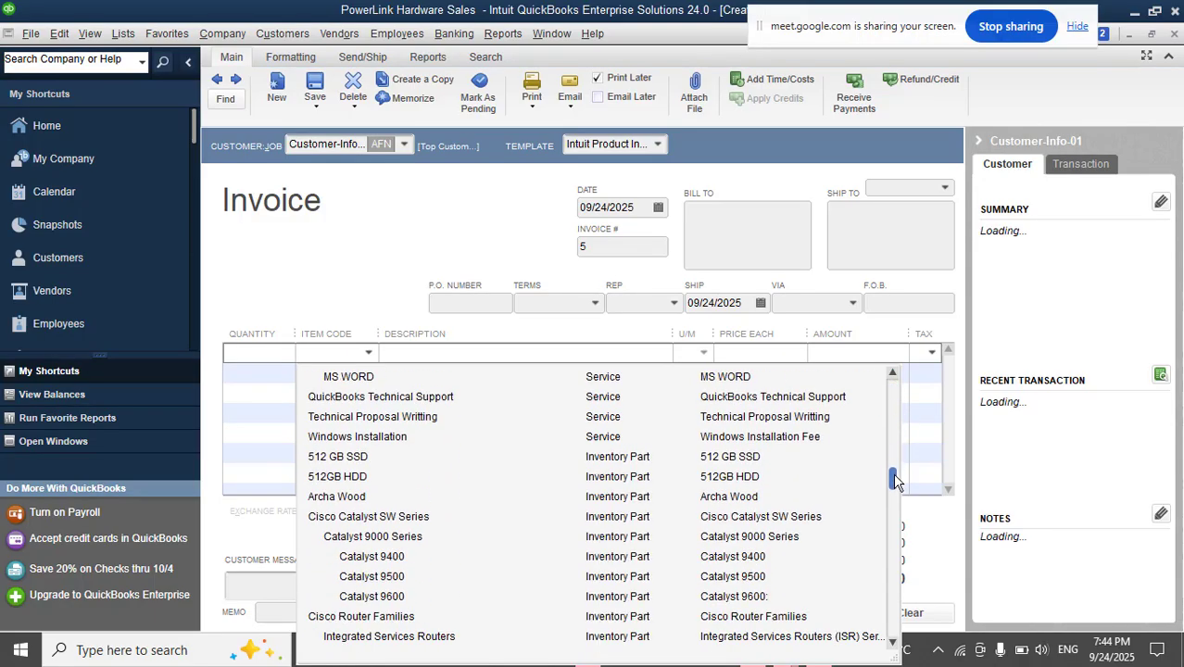
left_click(353, 501)
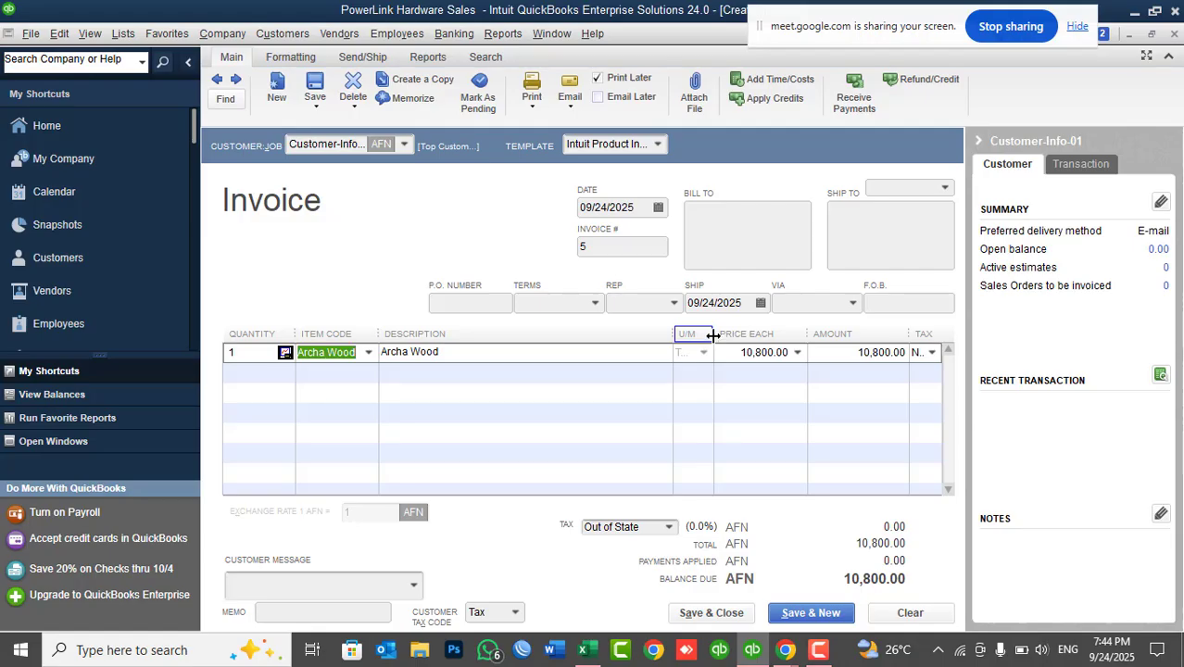
left_click_drag(712, 336, 726, 336)
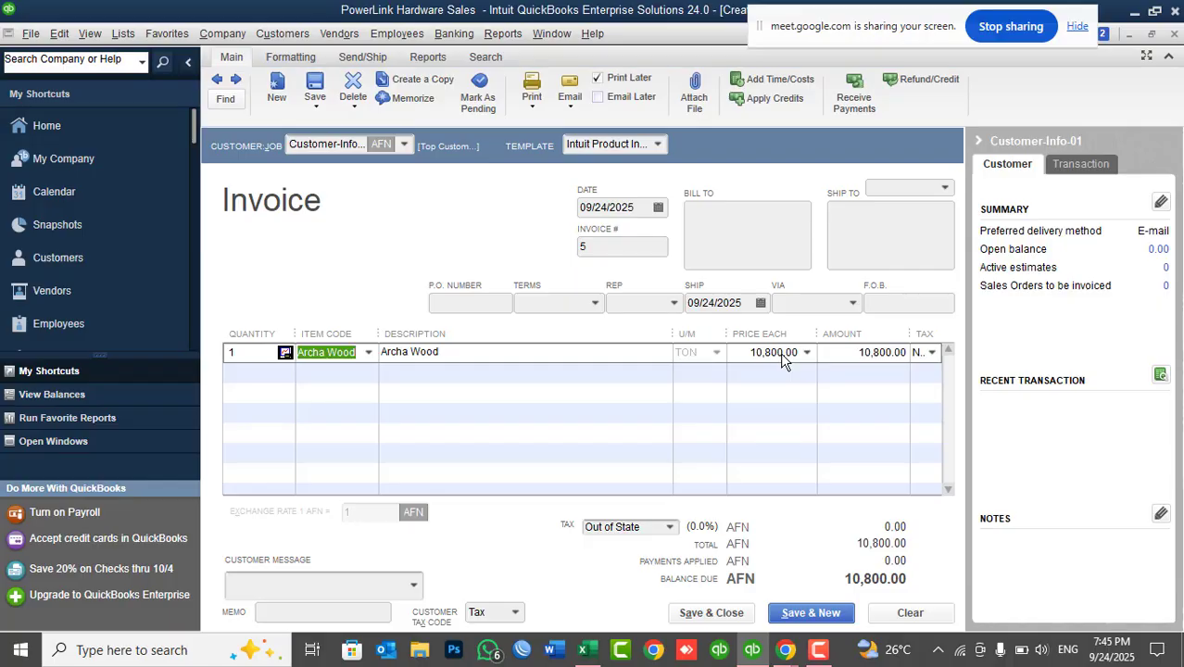
Find Archa Wood in the Item List to compare its standard price with the invoice price.
left_click(123, 34)
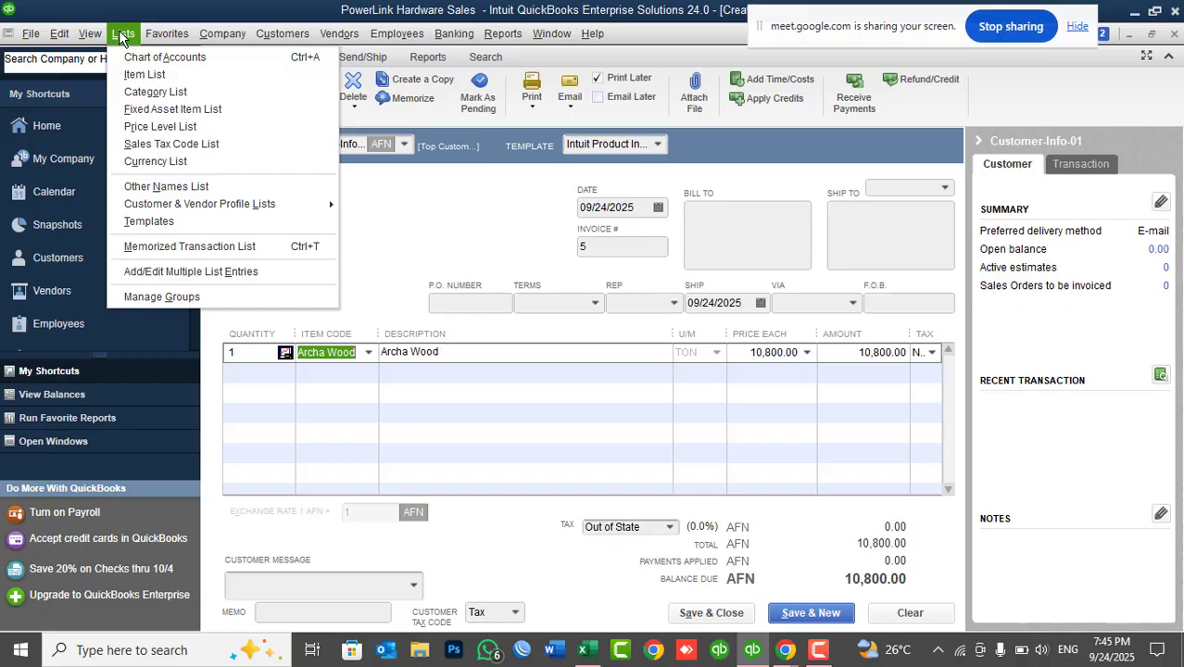
left_click(144, 74)
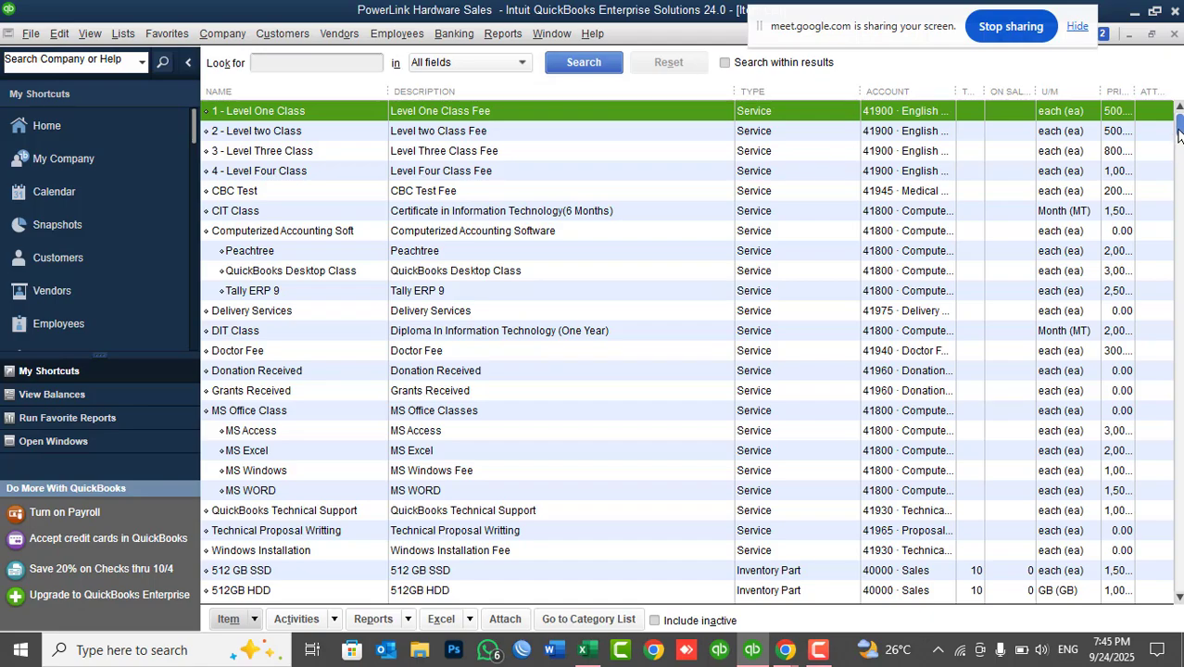
left_click_drag(1180, 130, 1178, 249)
left_click(679, 374)
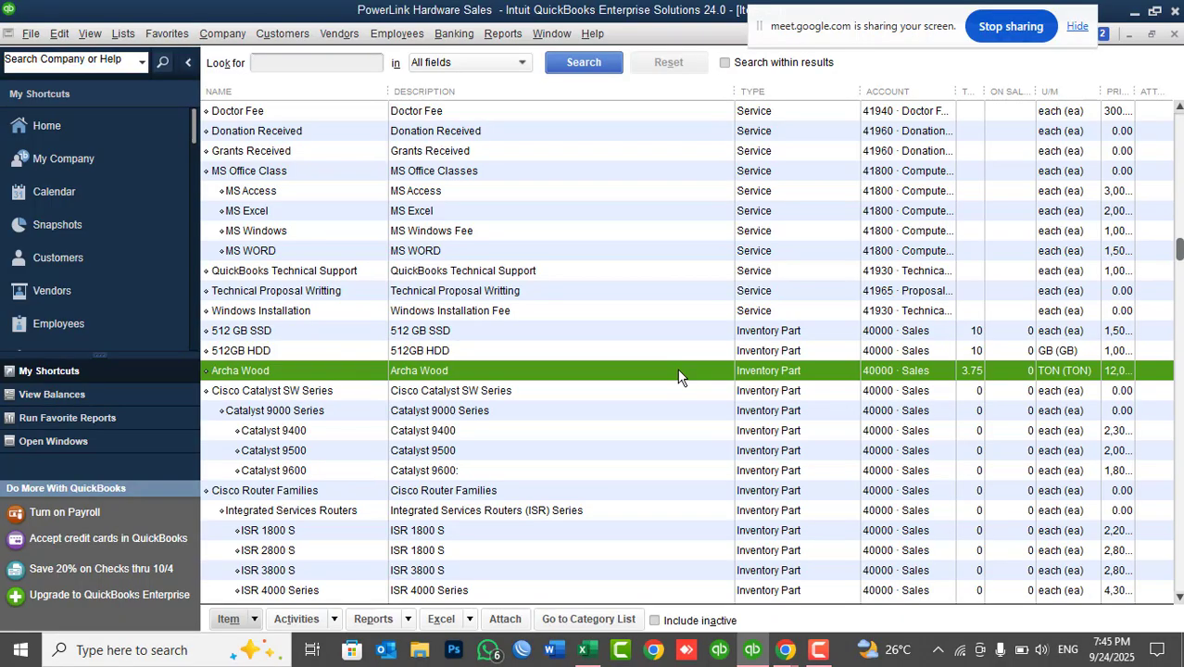
Check the sales price in the Archa Wood item record, and close the record and the Item List without changes.
double_click(679, 376)
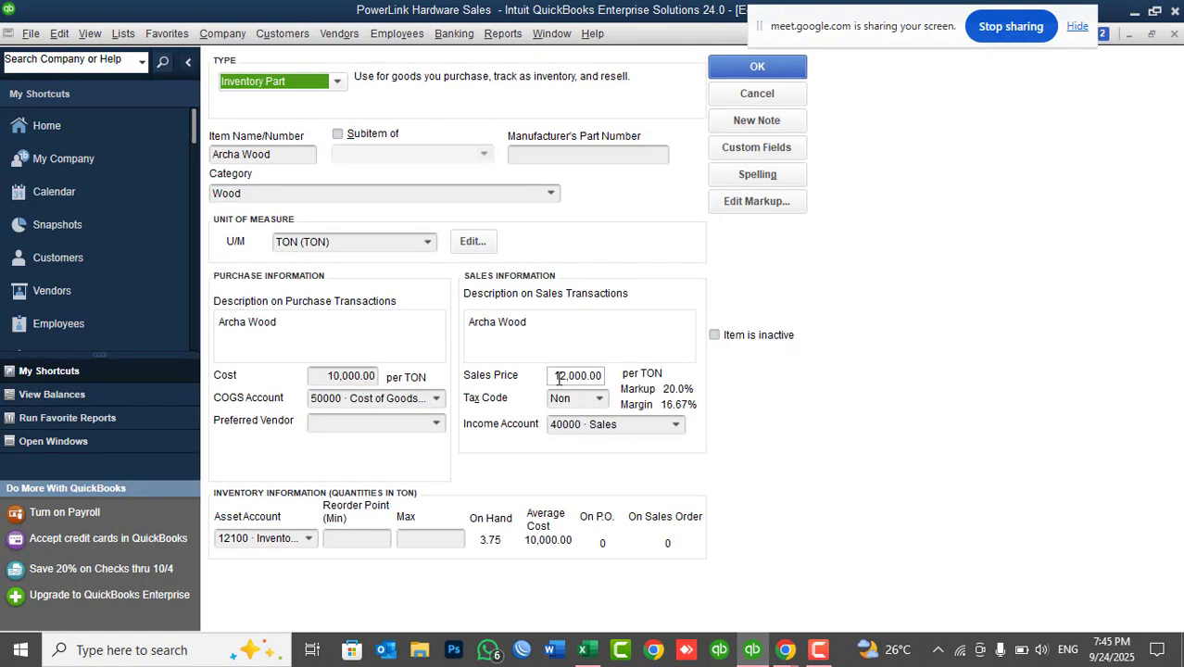
left_click(785, 93)
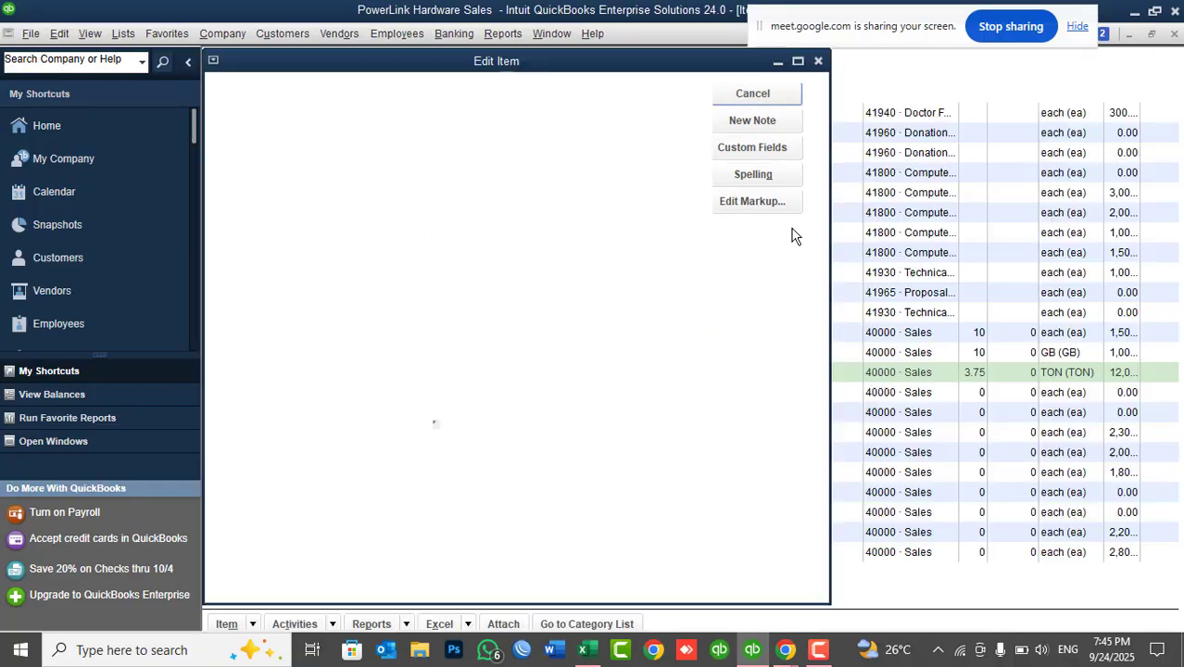
left_click(1173, 35)
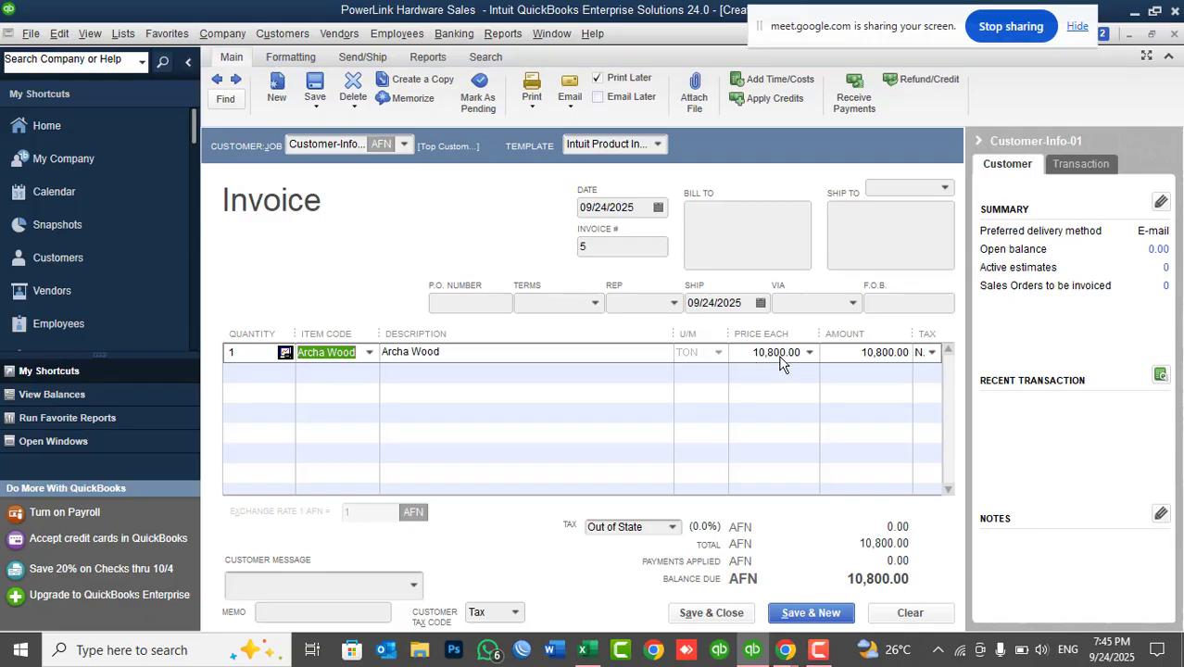
Calculate the 10% discount on 12,000 in the calculator as 12000 × 10 ÷ 100.
left_click(58, 33)
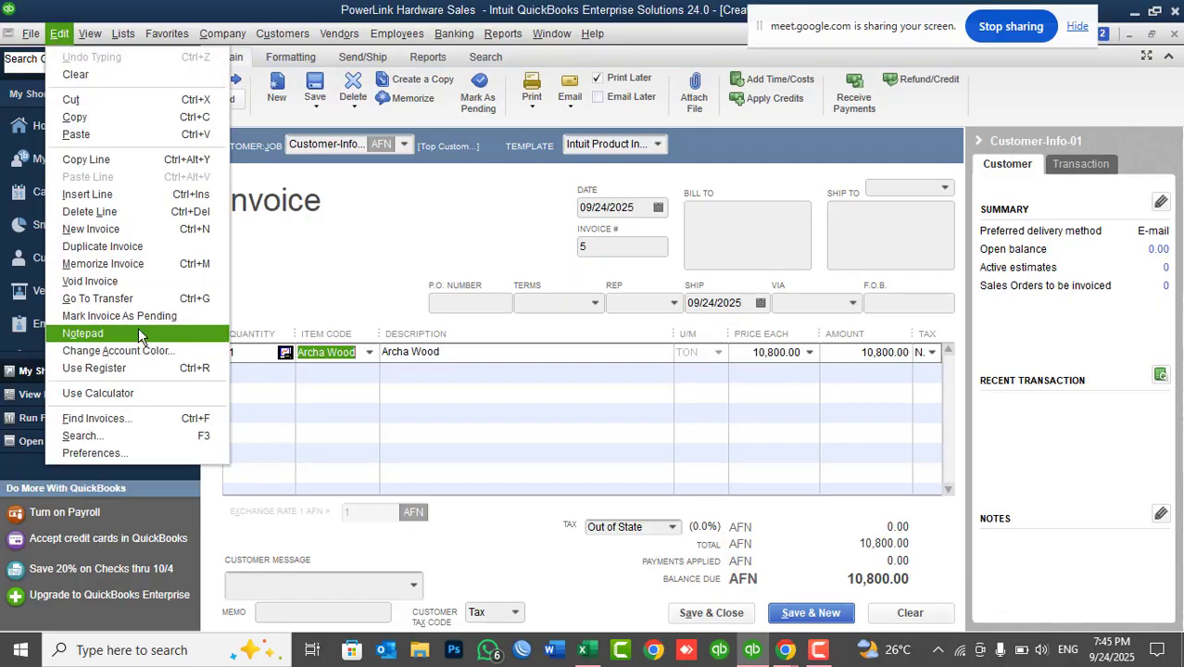
left_click(139, 393)
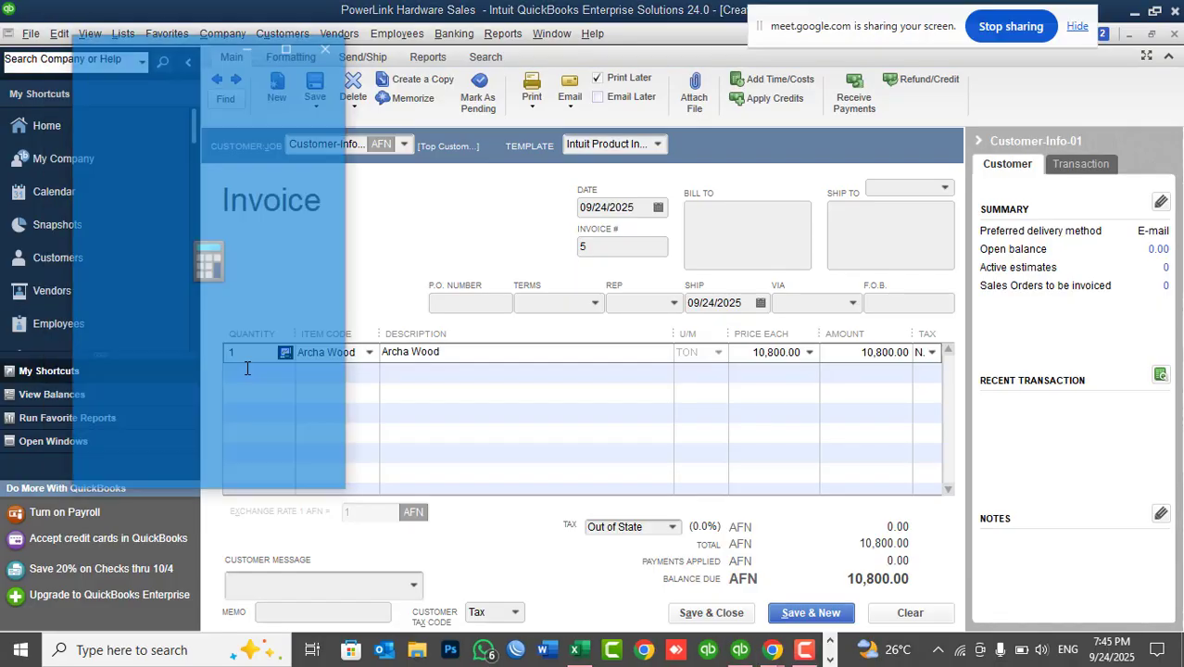
left_click(168, 423)
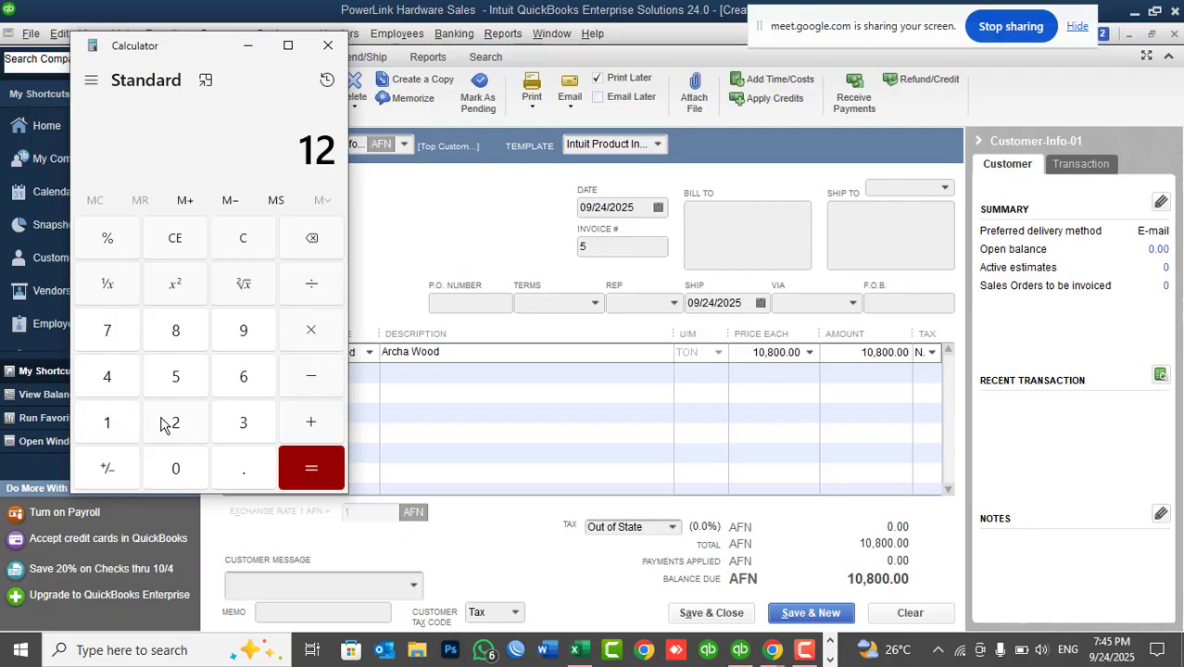
left_click(176, 466)
left_click(179, 468)
left_click(179, 468)
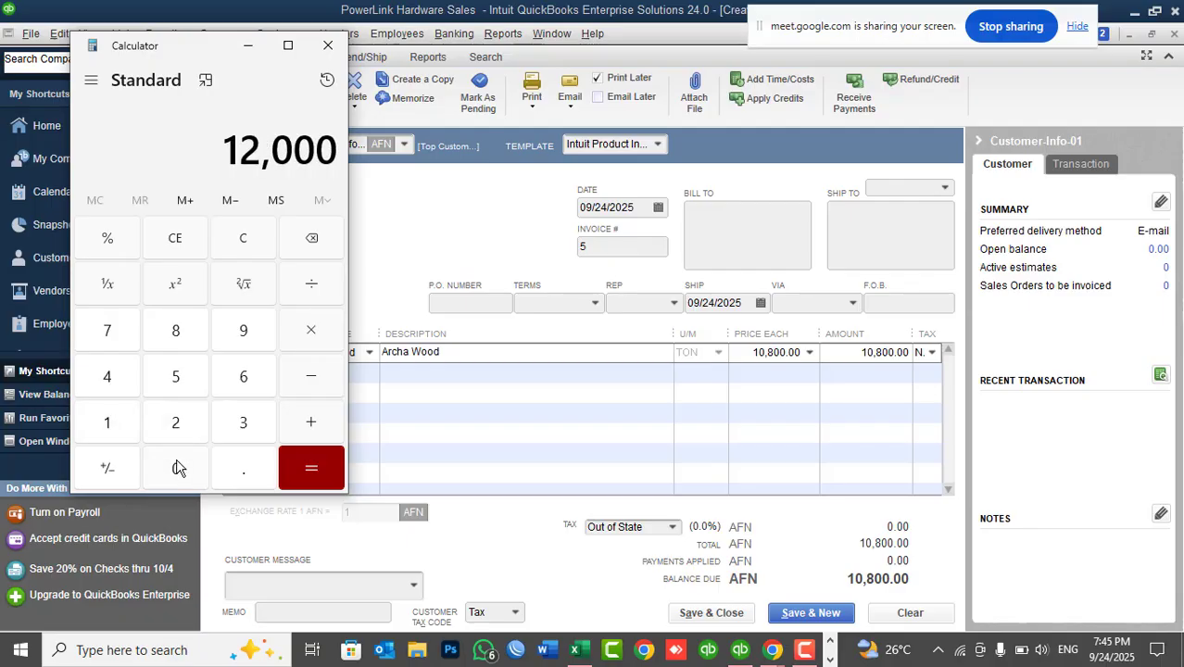
left_click(309, 334)
left_click(108, 423)
left_click(167, 468)
left_click(308, 466)
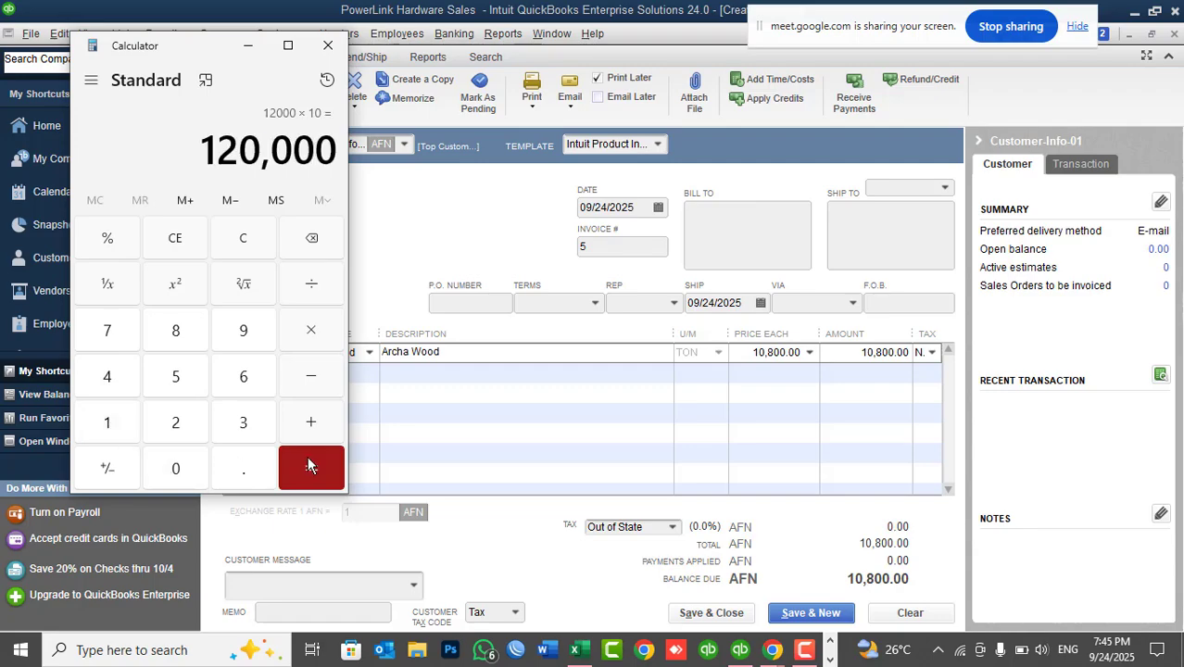
left_click(311, 289)
left_click(115, 439)
left_click(172, 474)
left_click(171, 472)
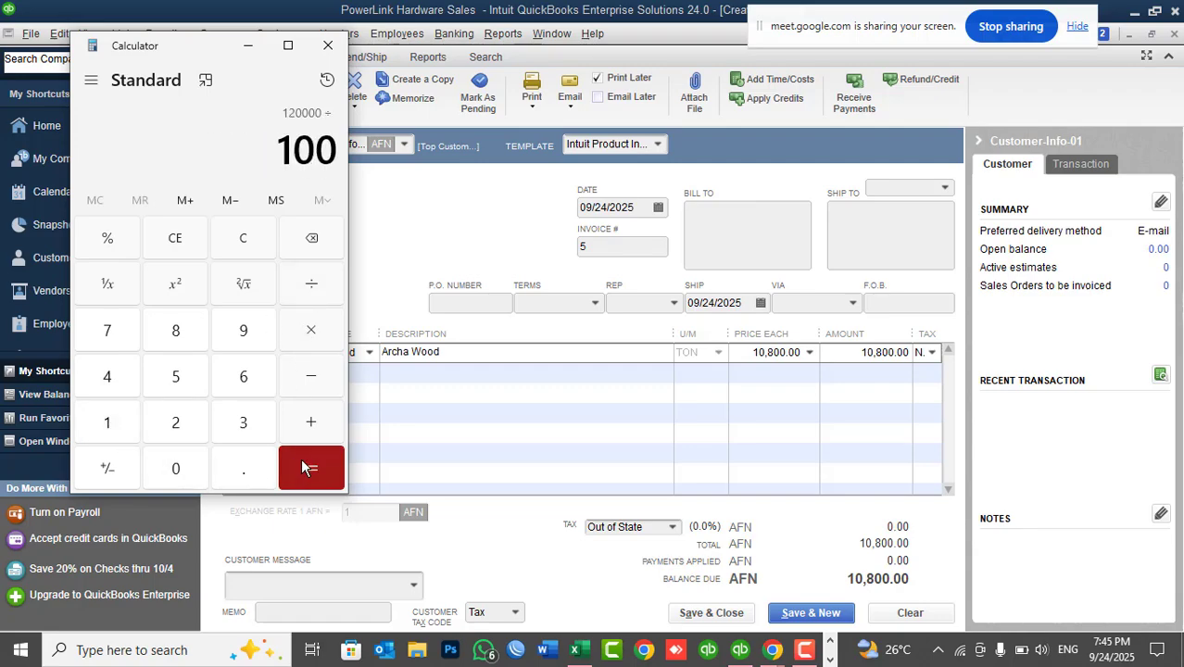
left_click(300, 458)
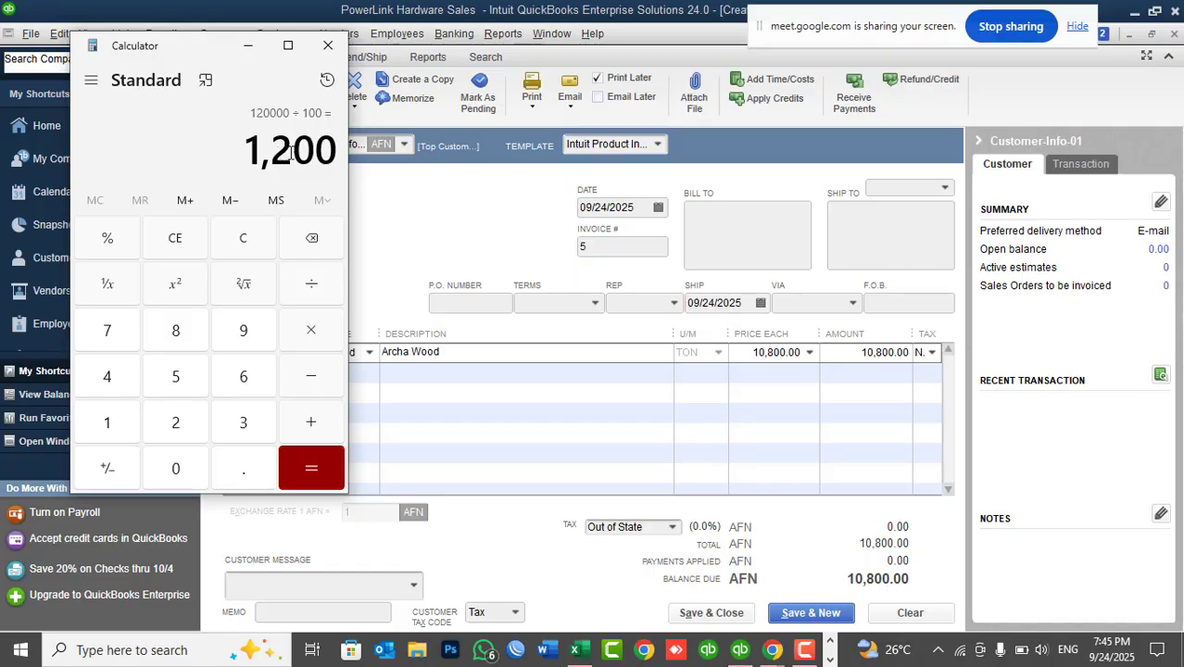
left_click(328, 45)
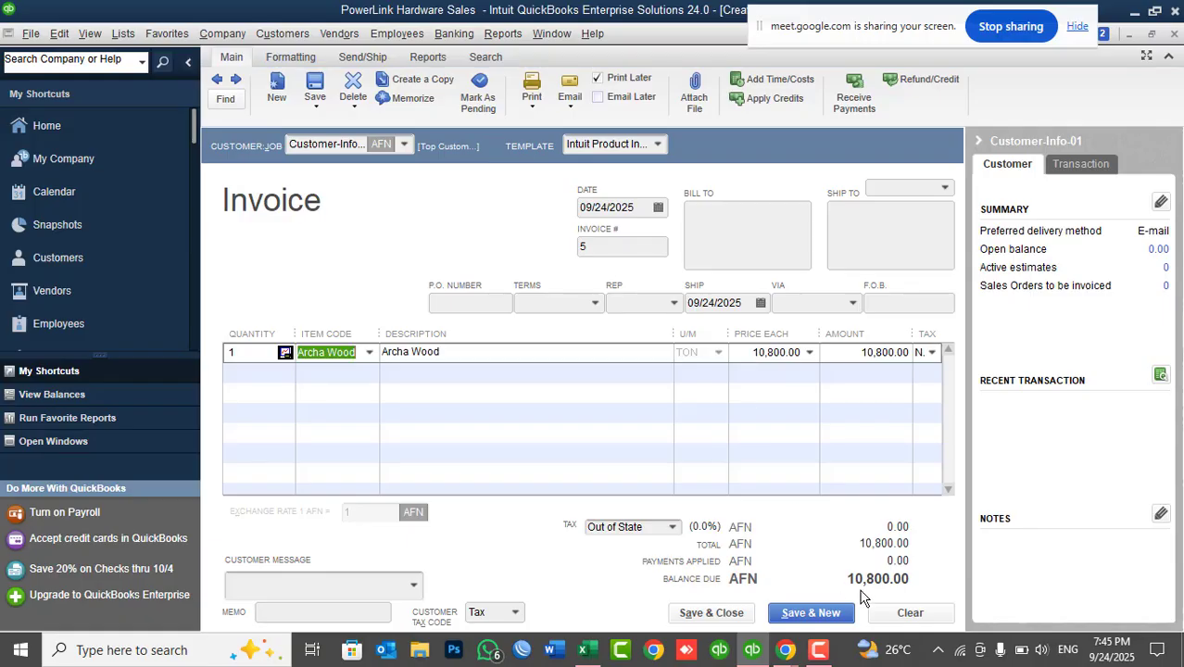
Clear the invoice and fill it in for Customer-Info-02 with Archa Wood as the first line item.
left_click(884, 615)
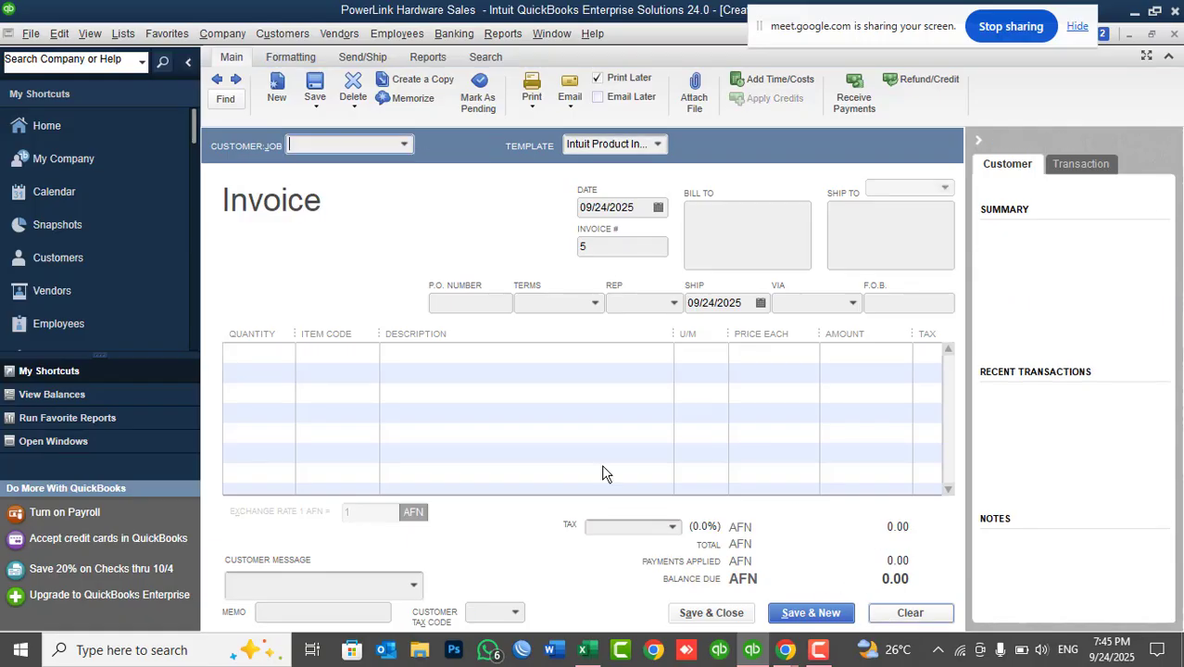
left_click(403, 146)
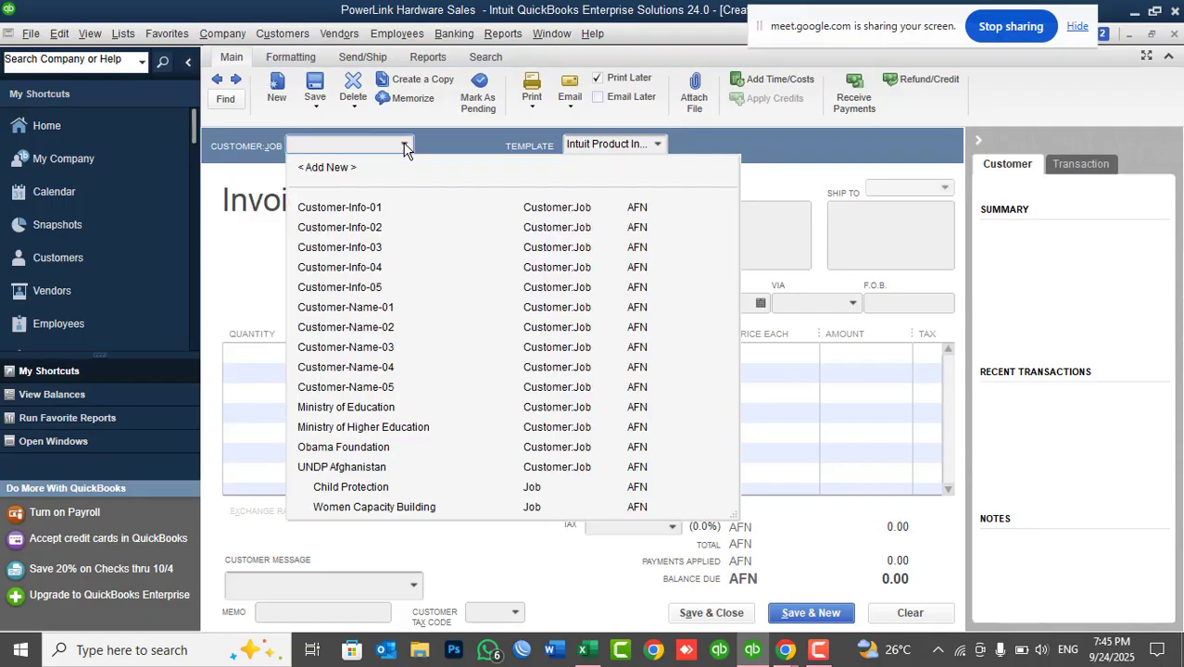
left_click(376, 231)
left_click(351, 350)
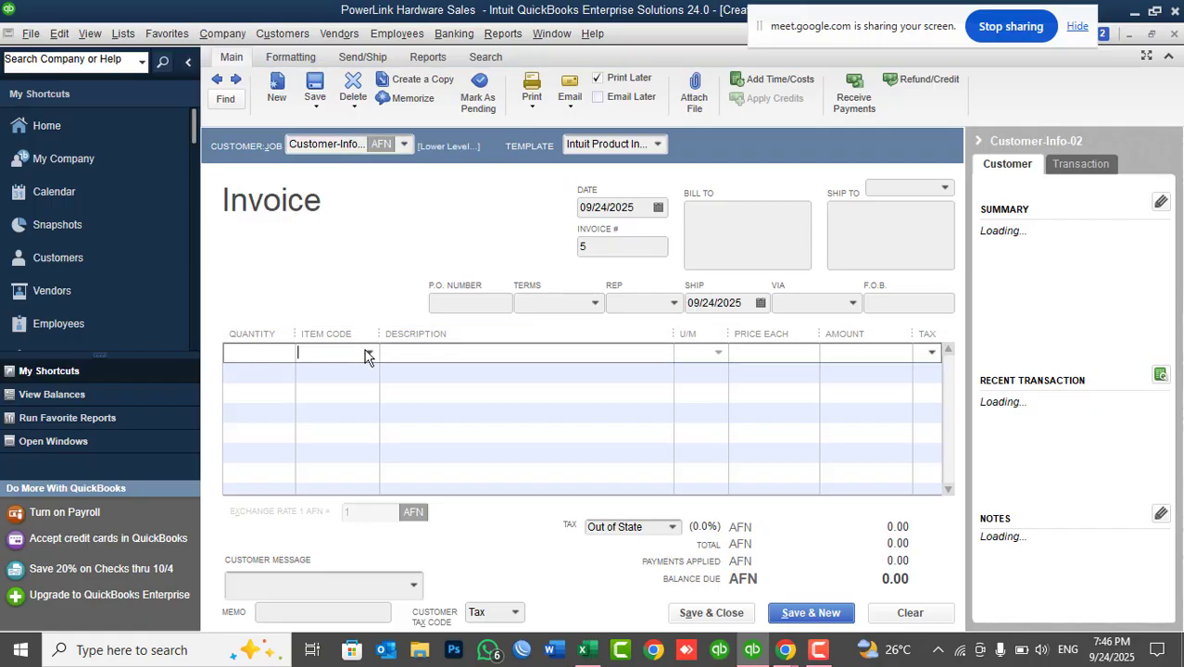
left_click(366, 355)
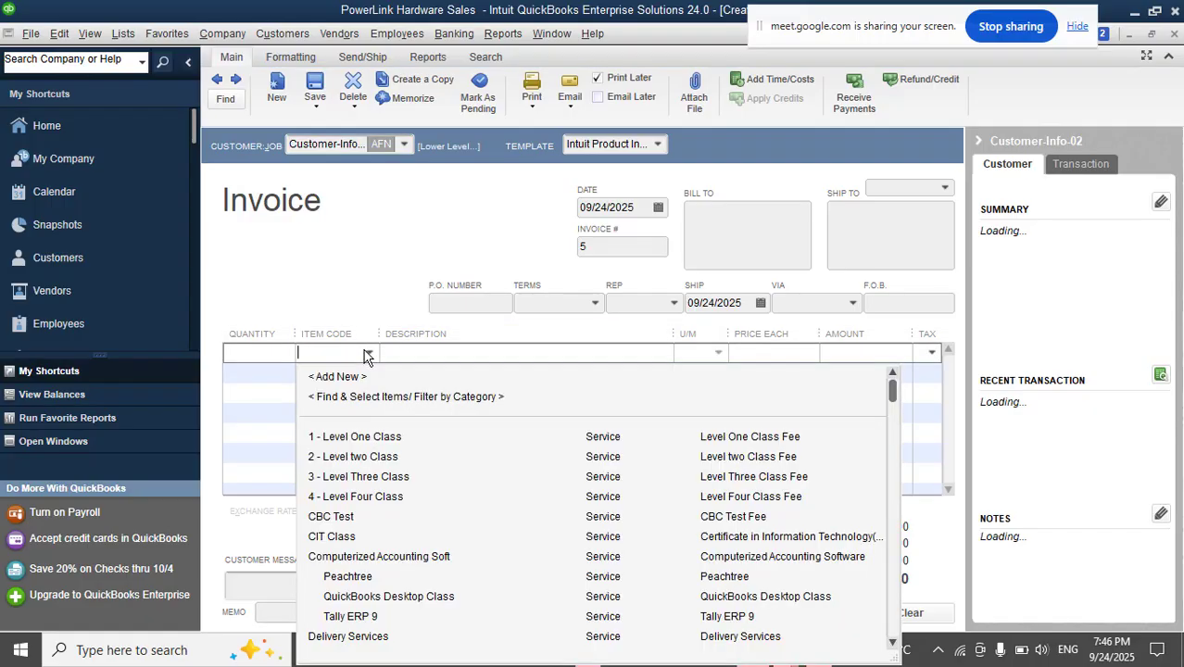
type("Archa Wood")
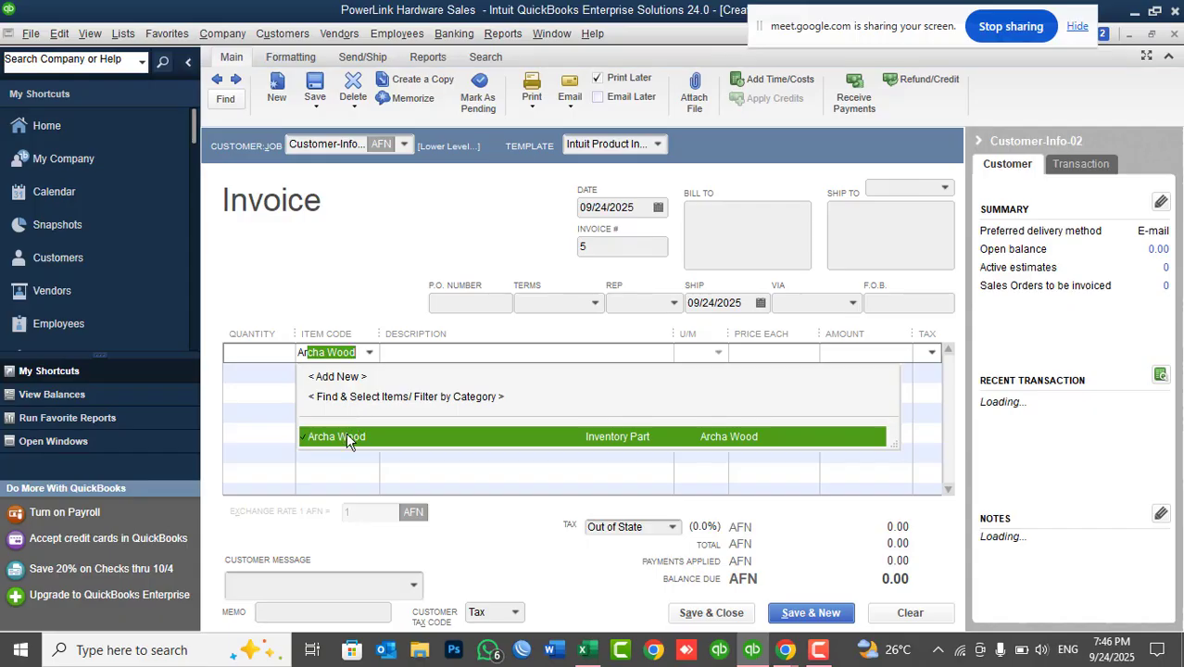
left_click(348, 438)
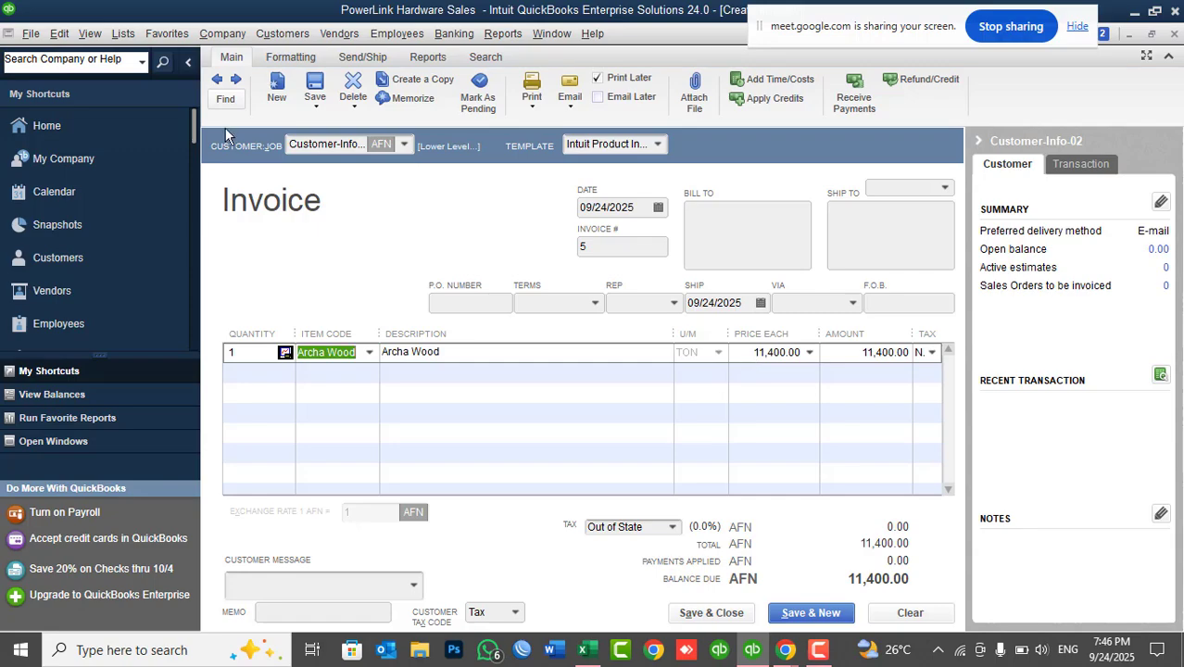
Calculate the 5% discount on 12,000 in the calculator as 12000 × 5 ÷ 100.
left_click(60, 34)
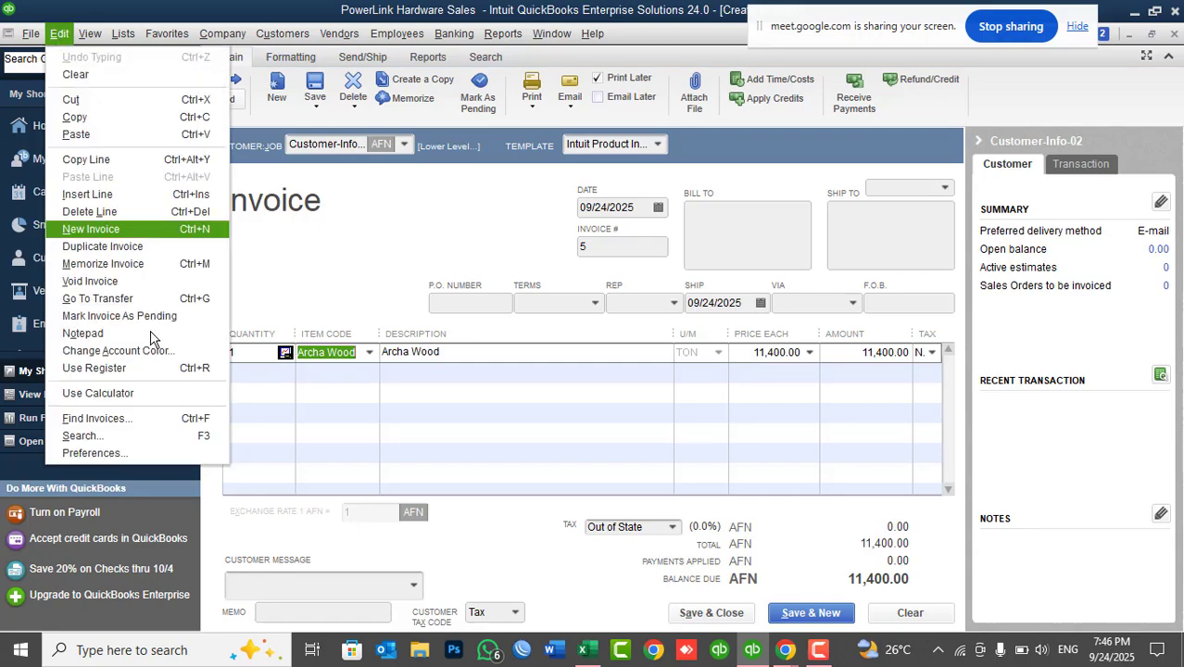
left_click(132, 393)
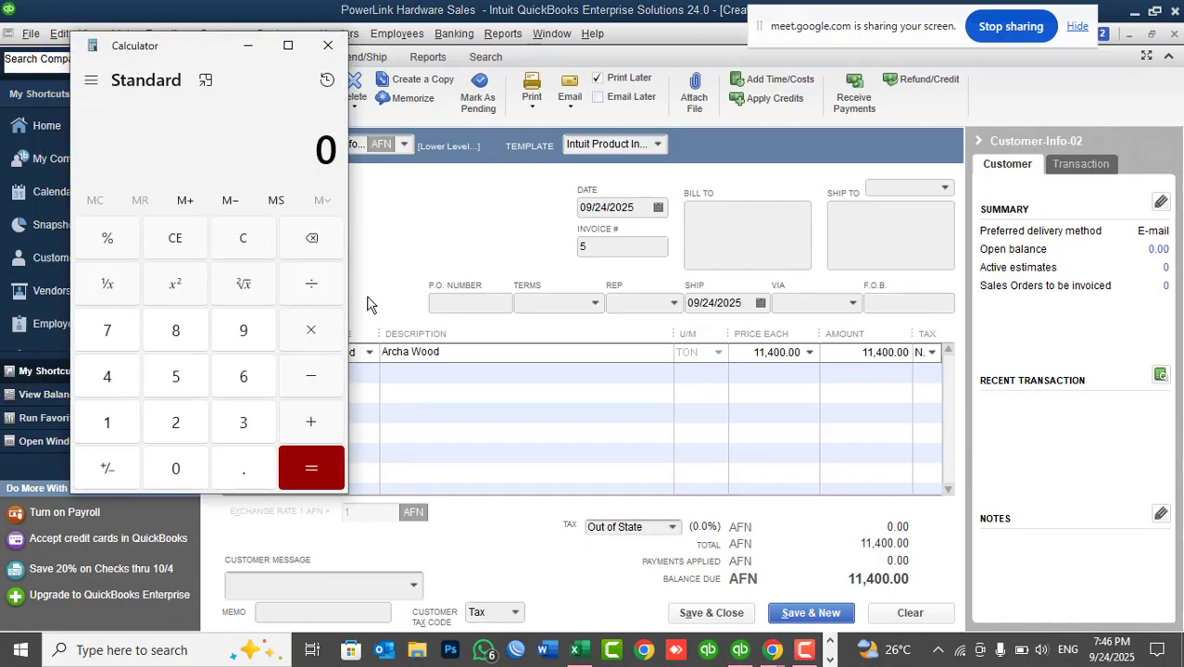
left_click(129, 418)
left_click(176, 422)
left_click(176, 468)
double_click(176, 467)
left_click(307, 333)
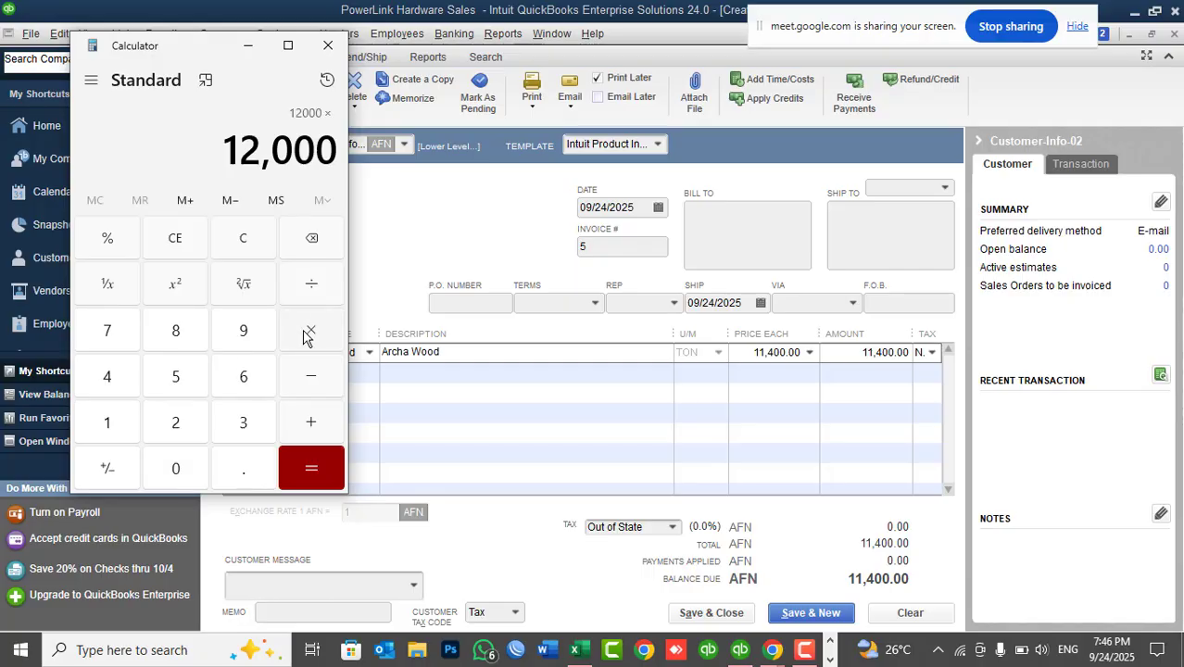
left_click(176, 376)
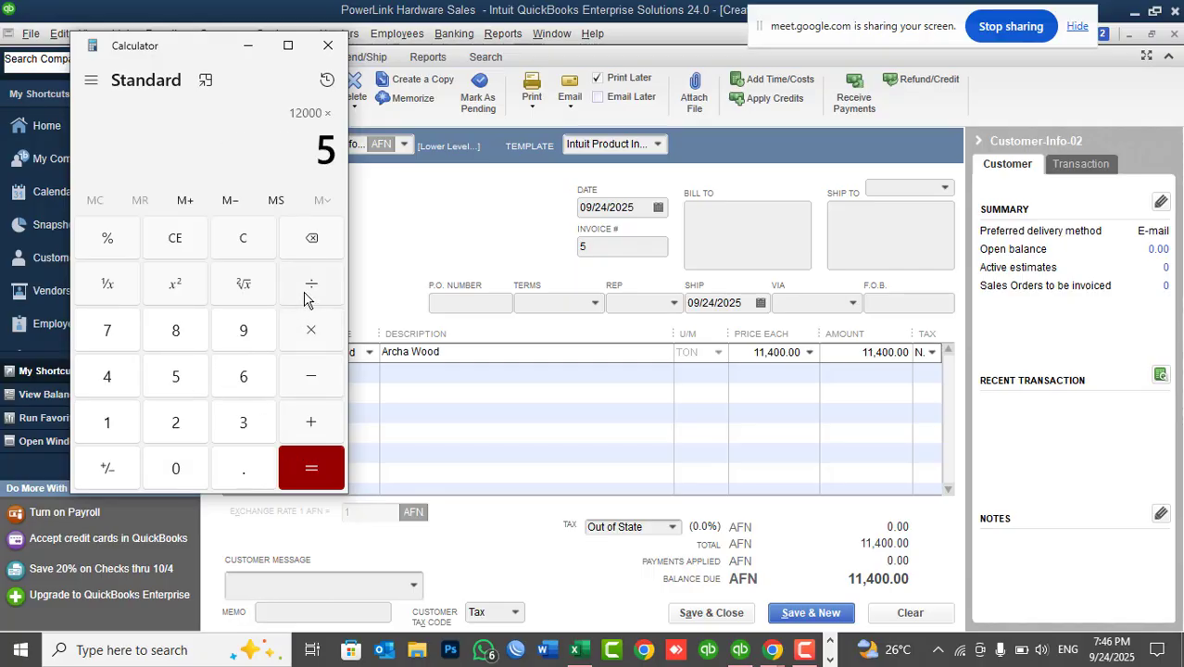
left_click(316, 468)
left_click(310, 285)
left_click(122, 422)
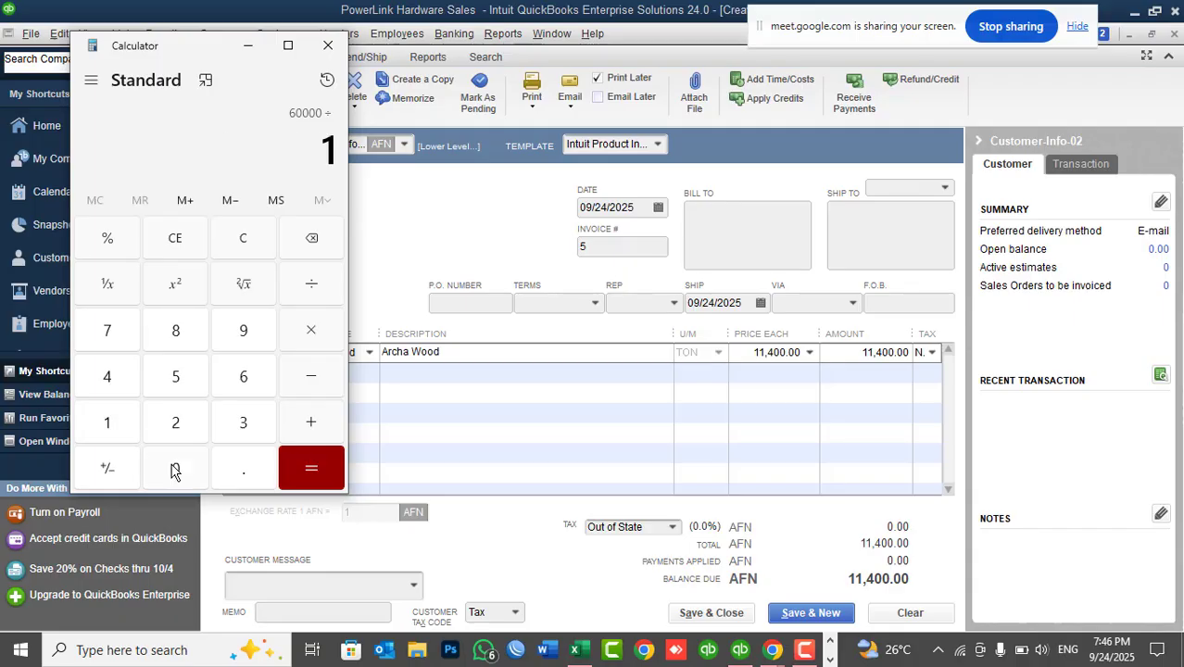
double_click(176, 468)
left_click(312, 467)
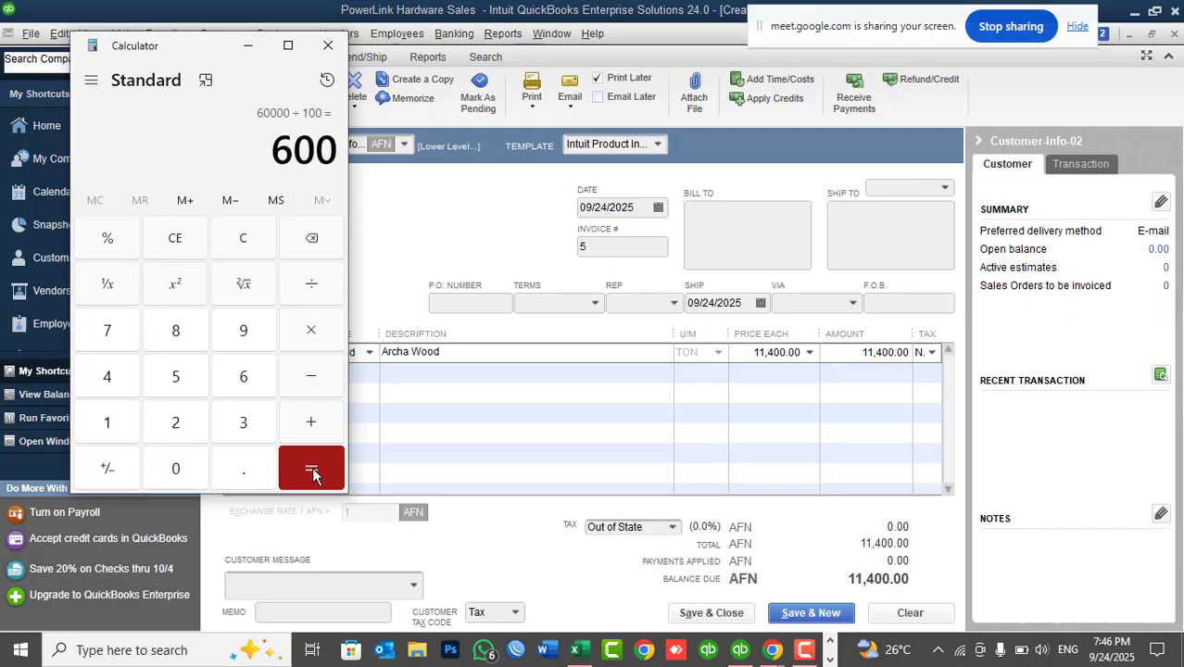
left_click(328, 45)
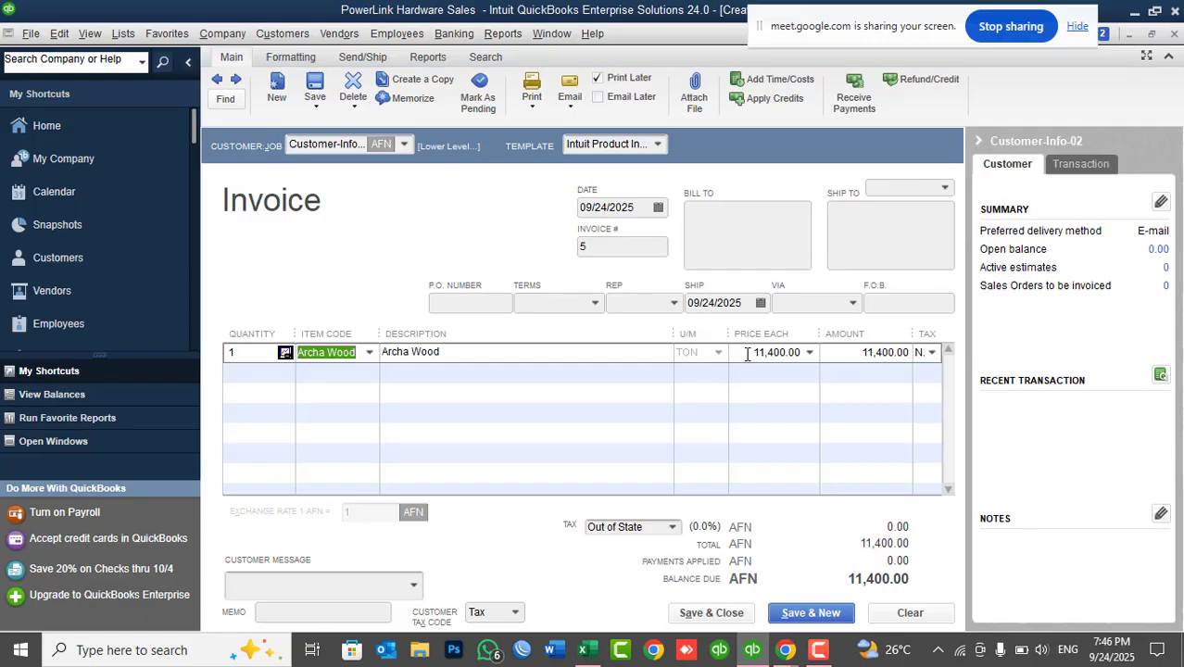
Clear the invoice, try Archa Wood on it for Customer-Info-03 to check the price, and discard the invoice.
left_click(910, 613)
left_click(404, 145)
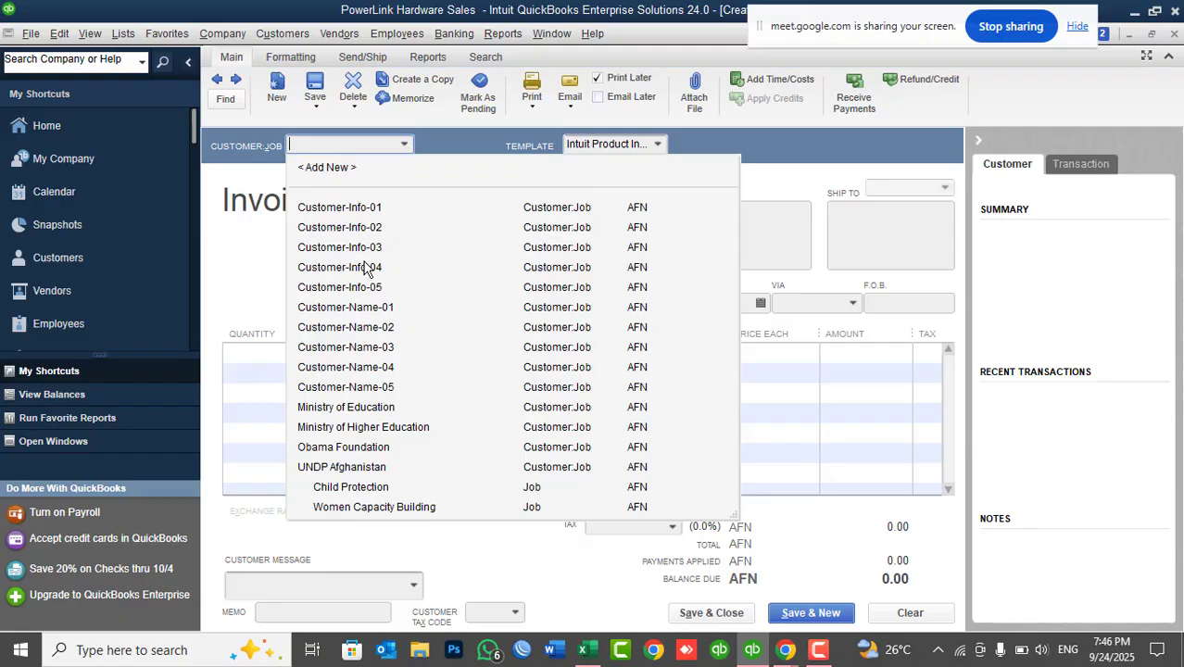
left_click(339, 247)
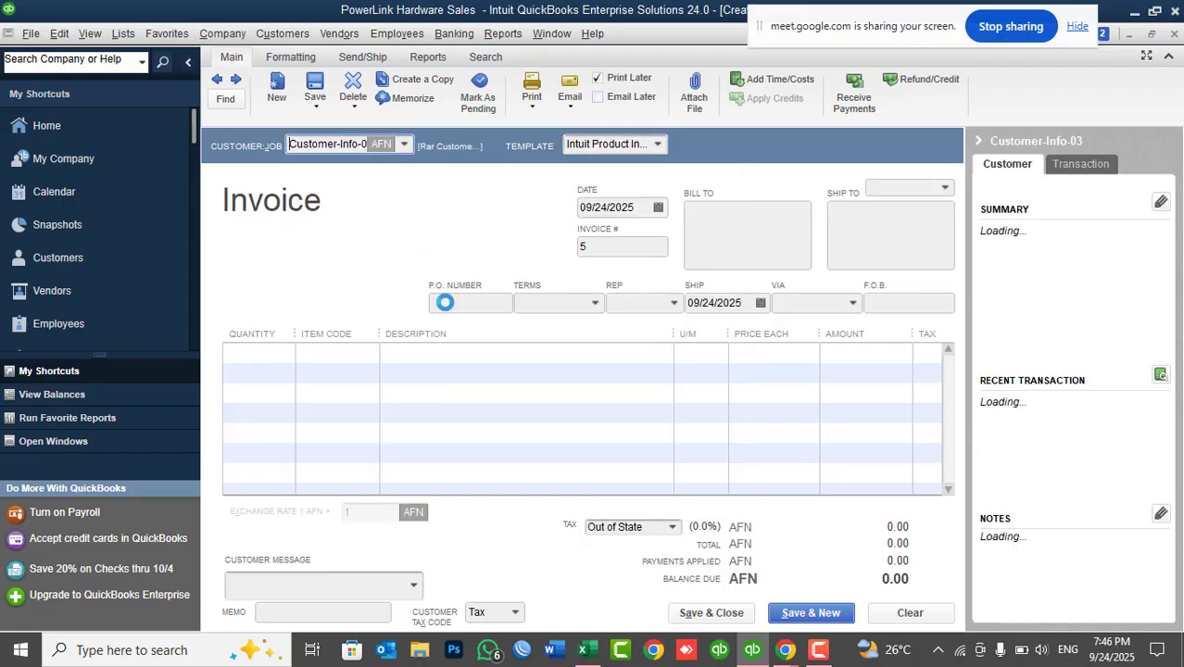
left_click(370, 355)
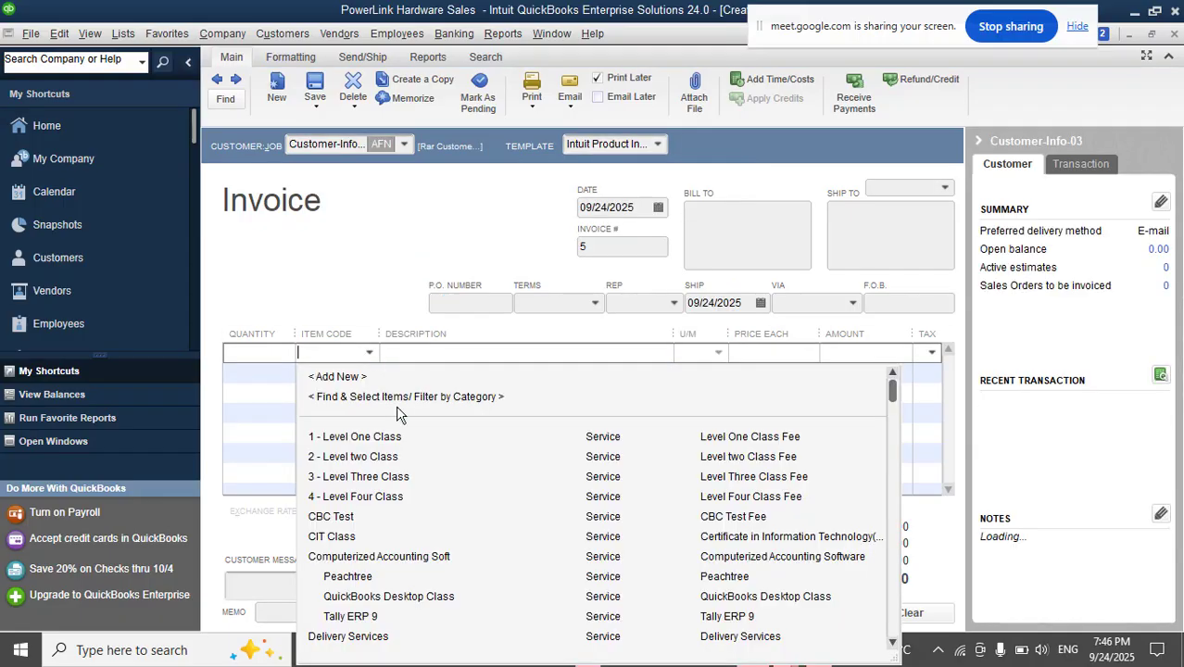
type("ar")
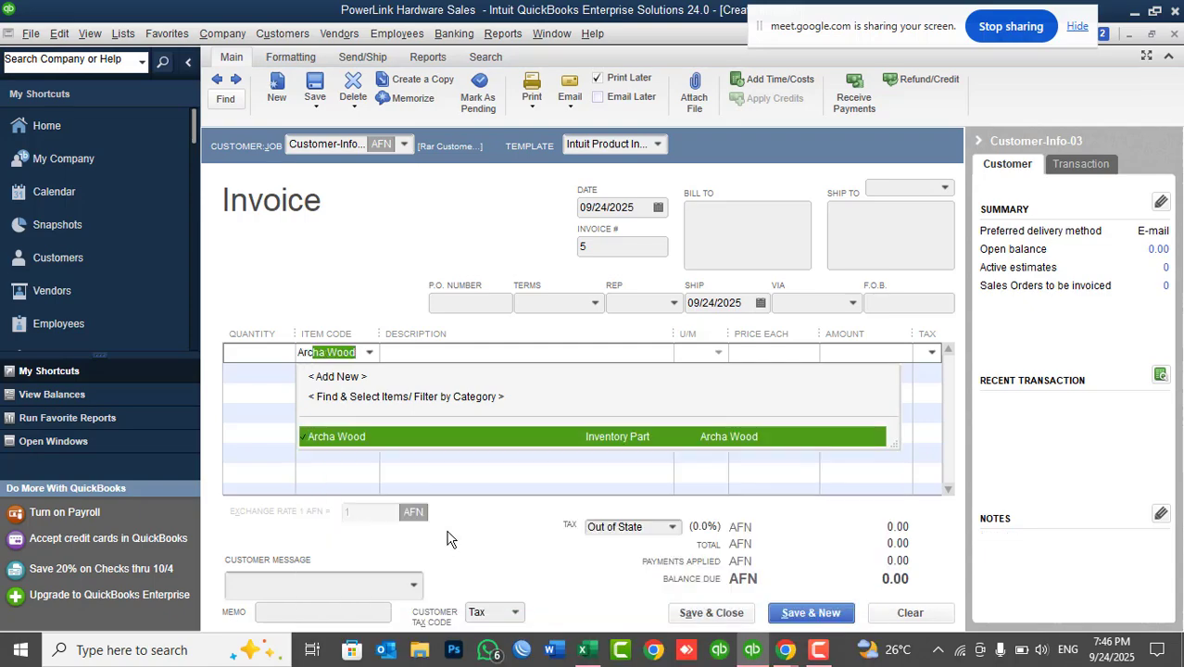
left_click(376, 431)
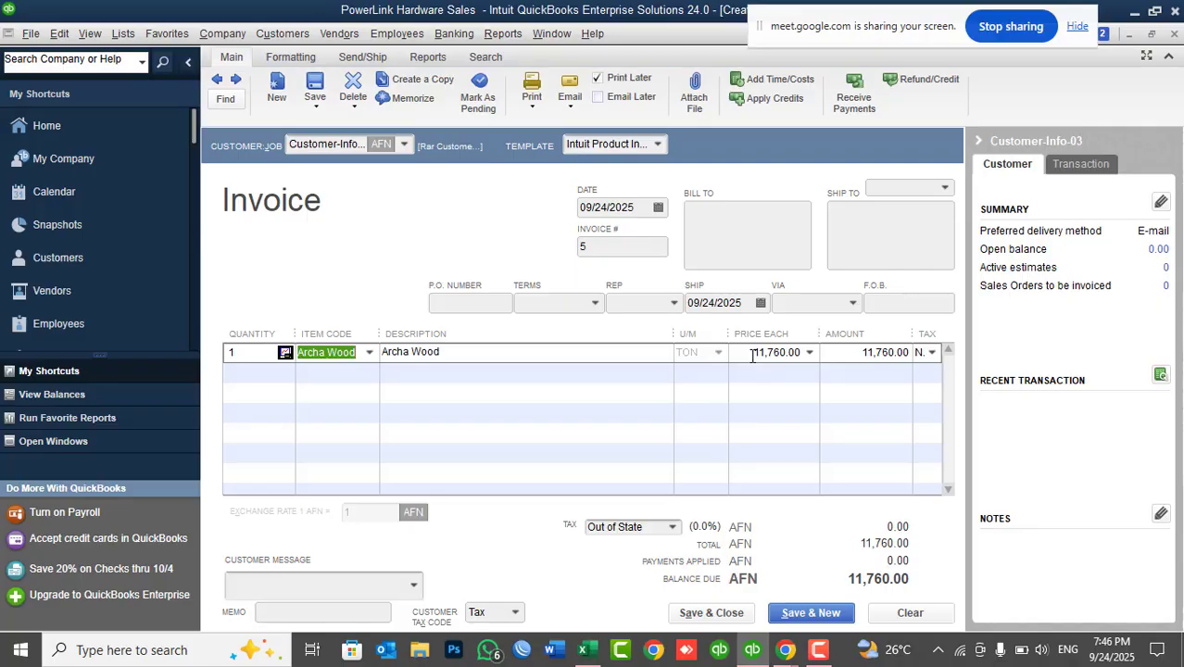
left_click(934, 612)
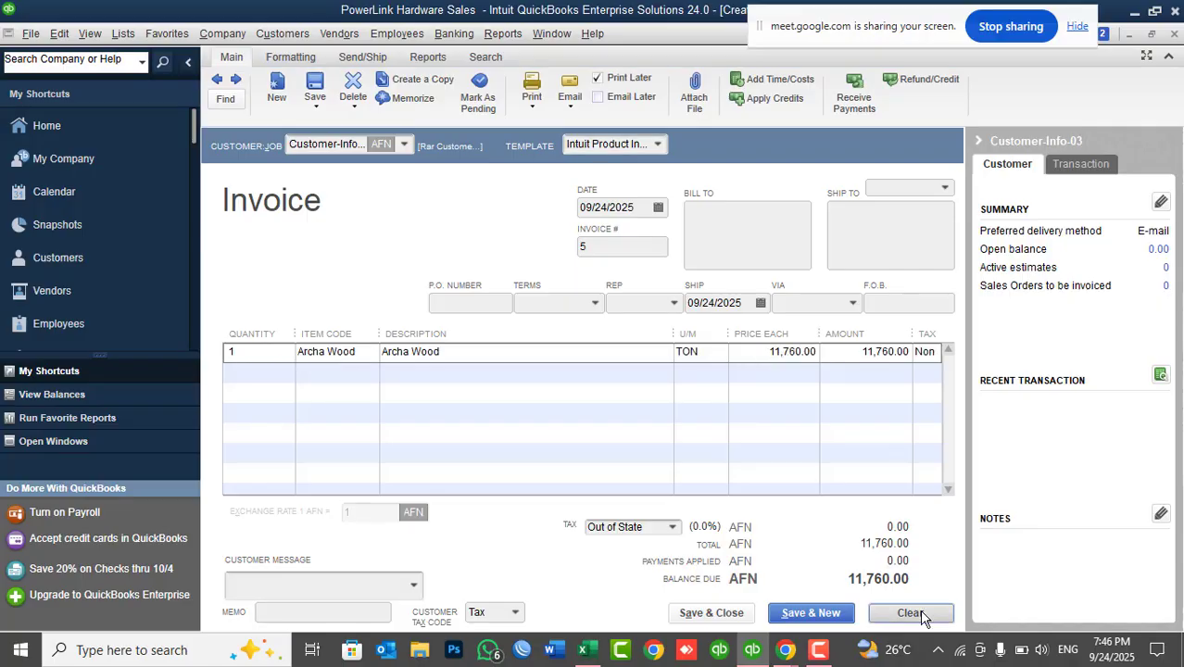
left_click(1174, 35)
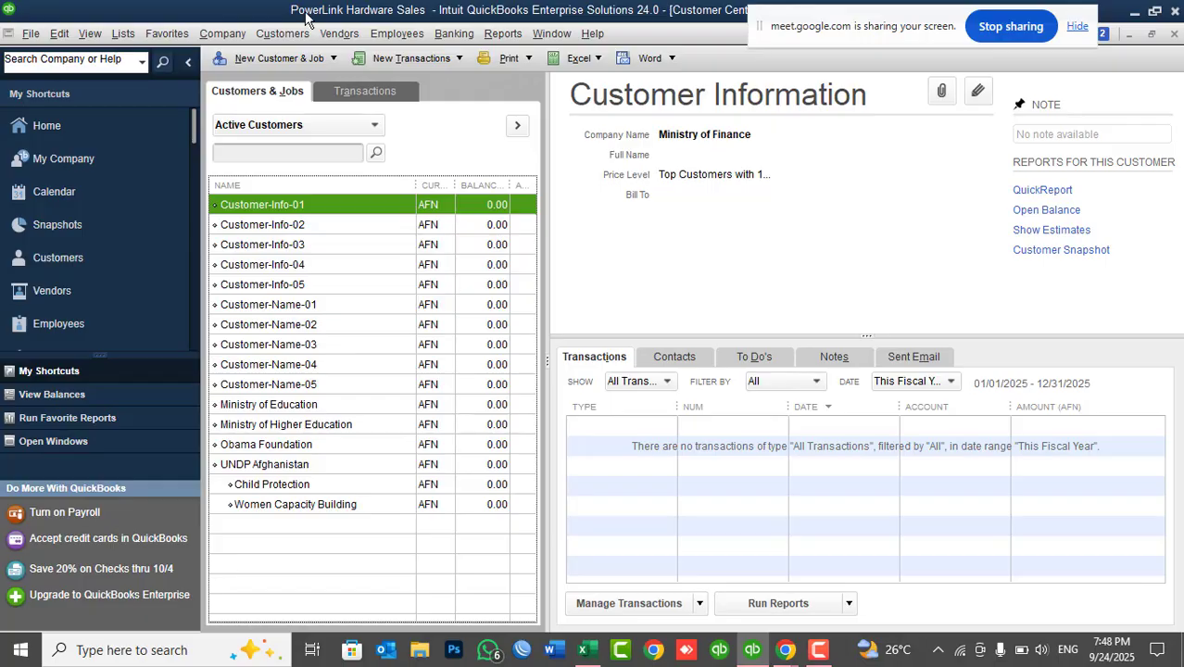
Open the Archa Wood inventory item from the Item List to examine its cost and sales price, and close it without changes.
left_click(124, 34)
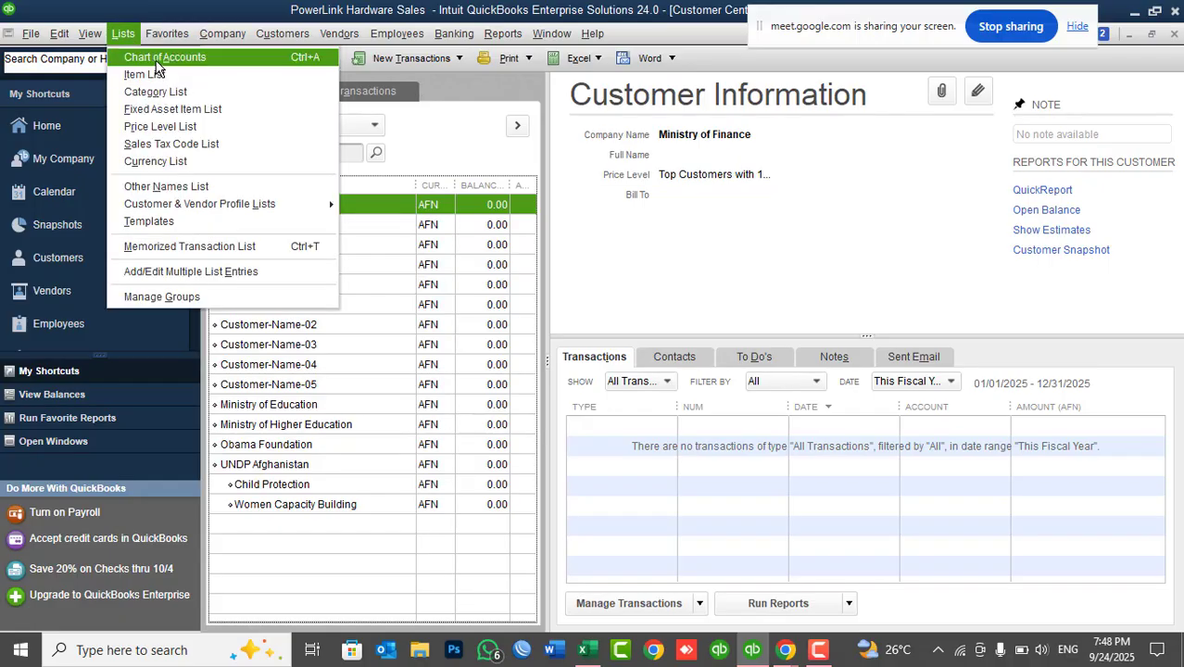
left_click(156, 71)
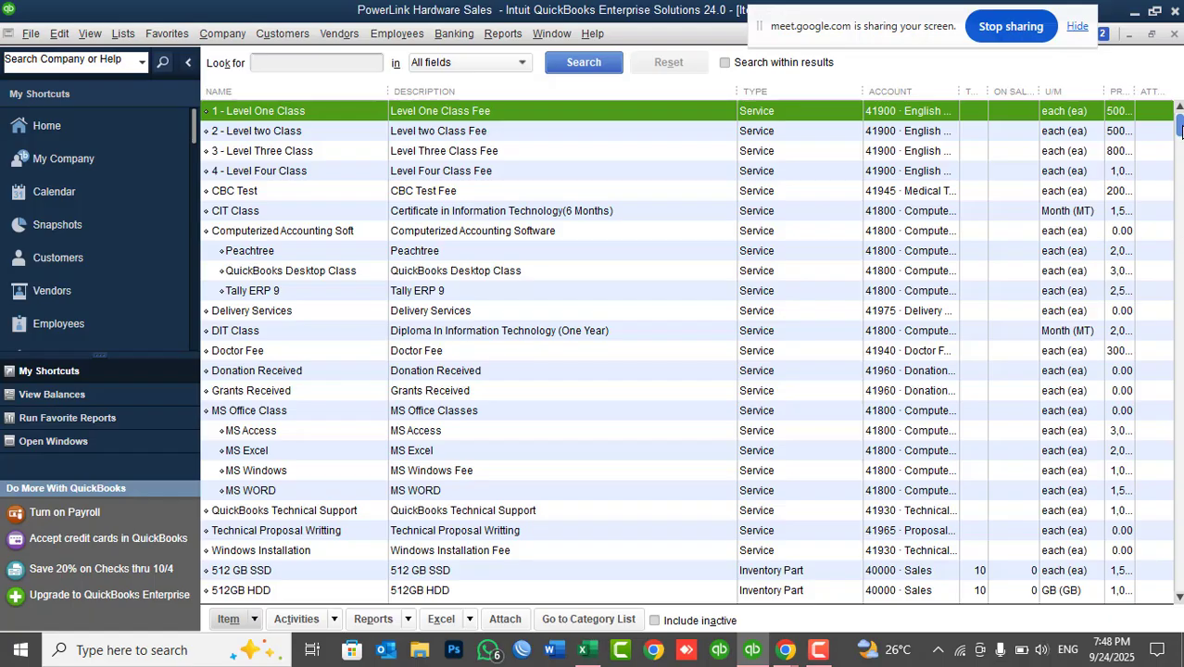
scroll(1180, 255, "down", 3)
scroll(955, 278, "down", 1)
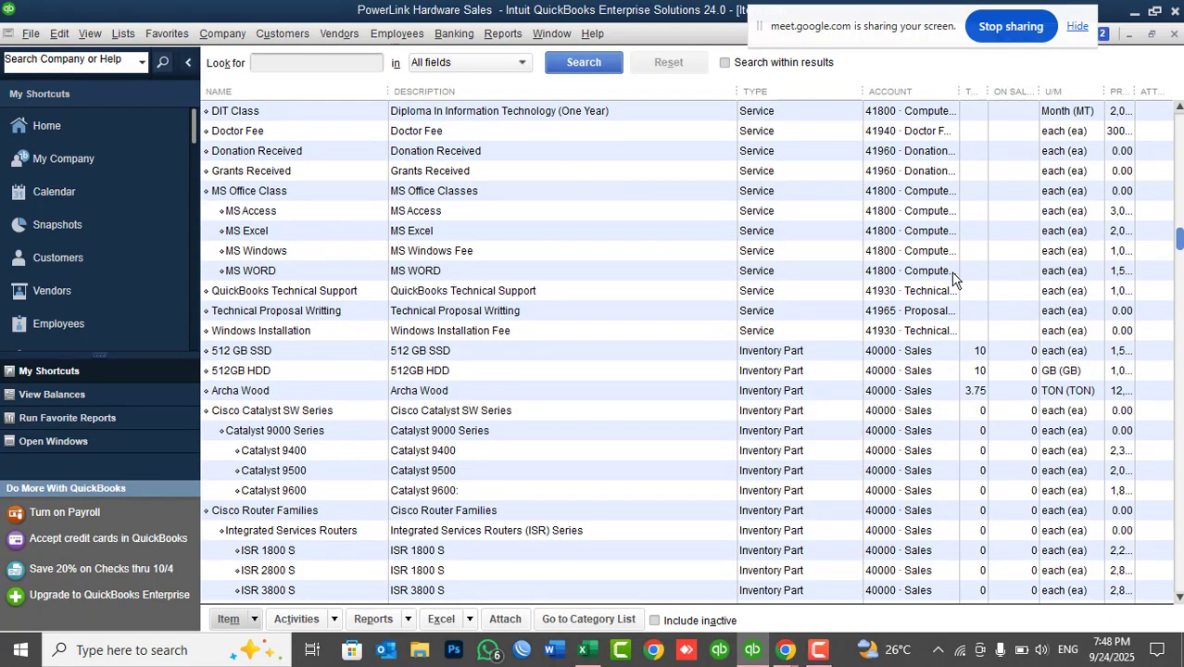
left_click(328, 390)
double_click(328, 390)
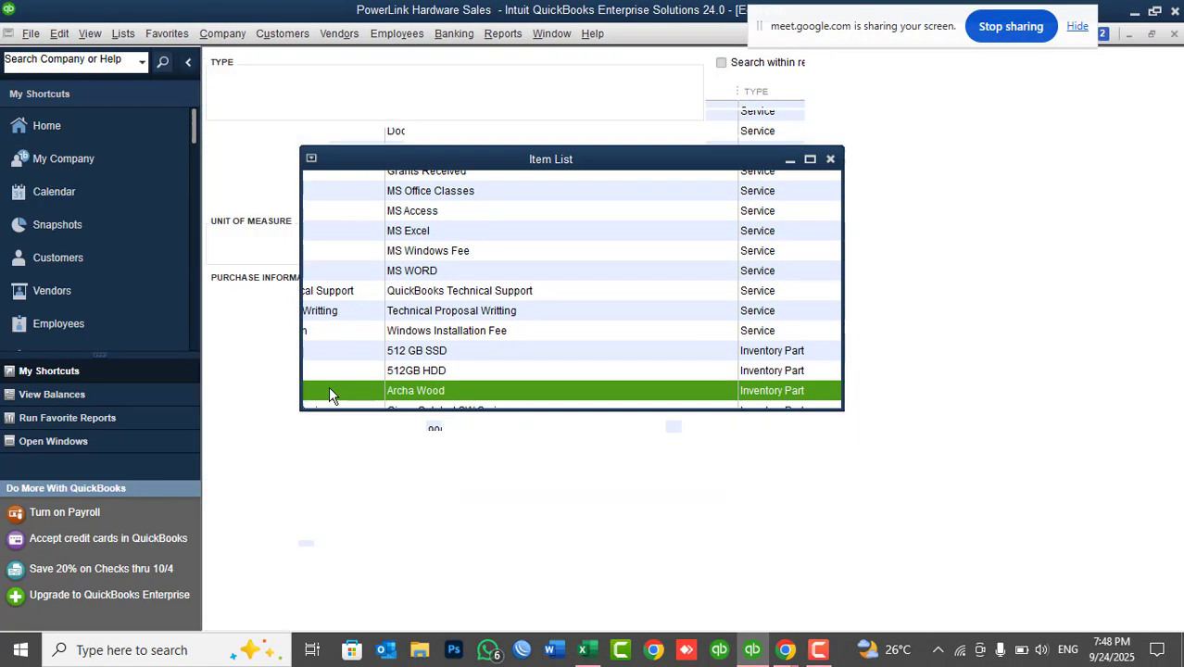
left_click(328, 375)
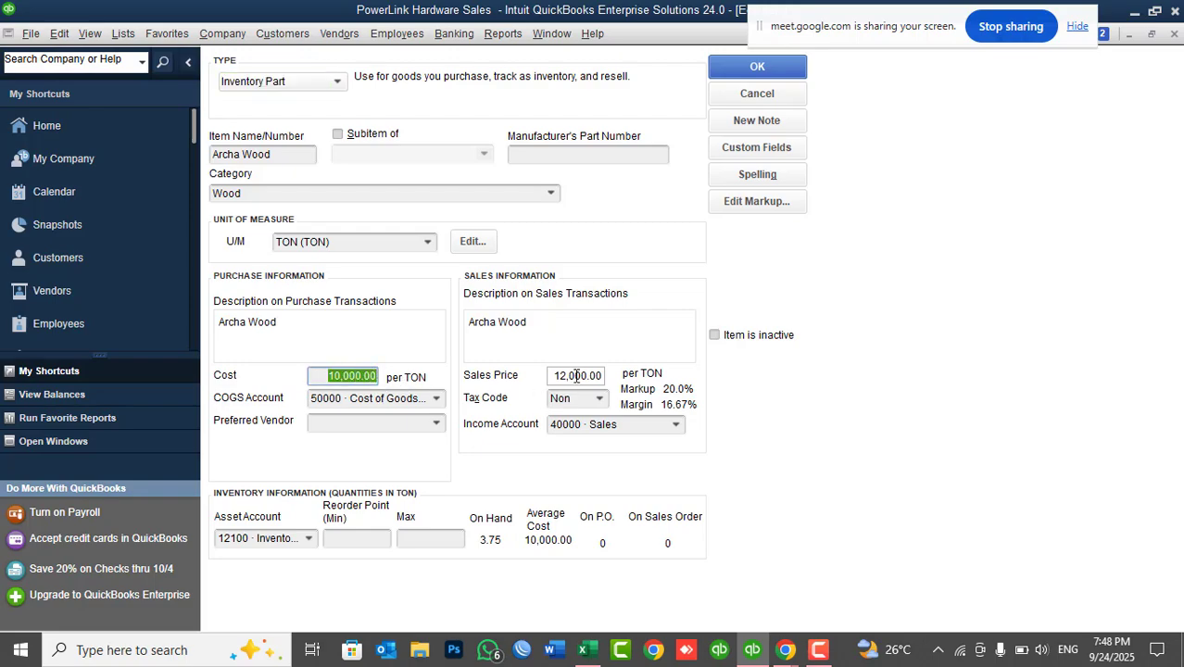
left_click(322, 378)
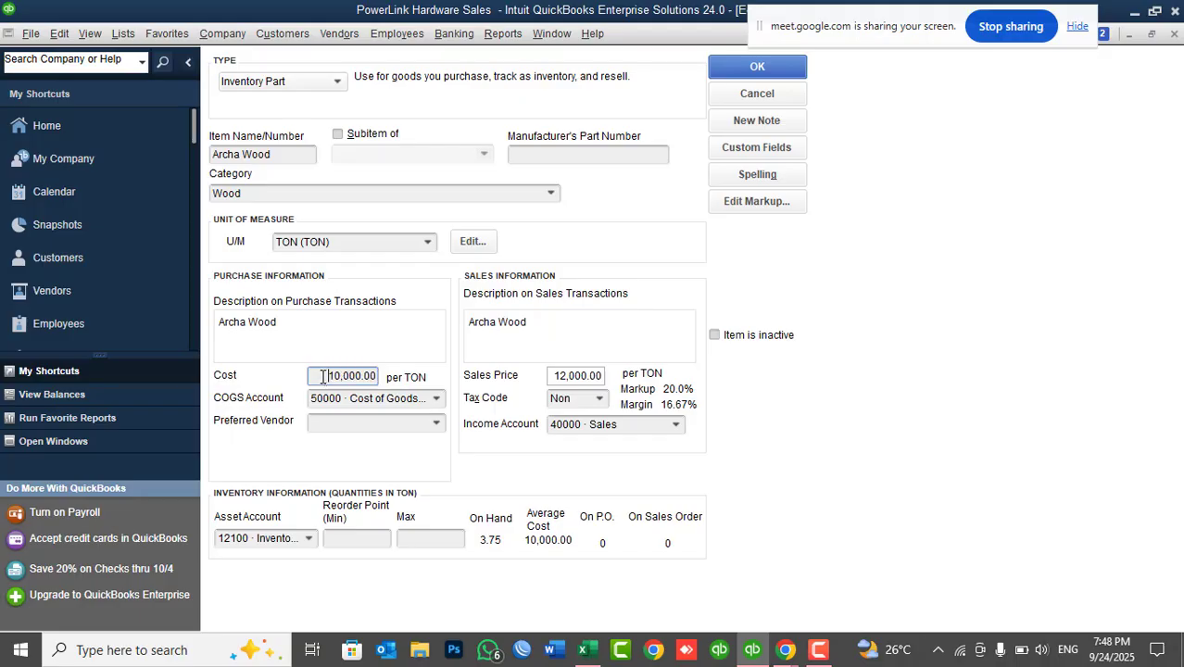
left_click_drag(322, 378, 380, 375)
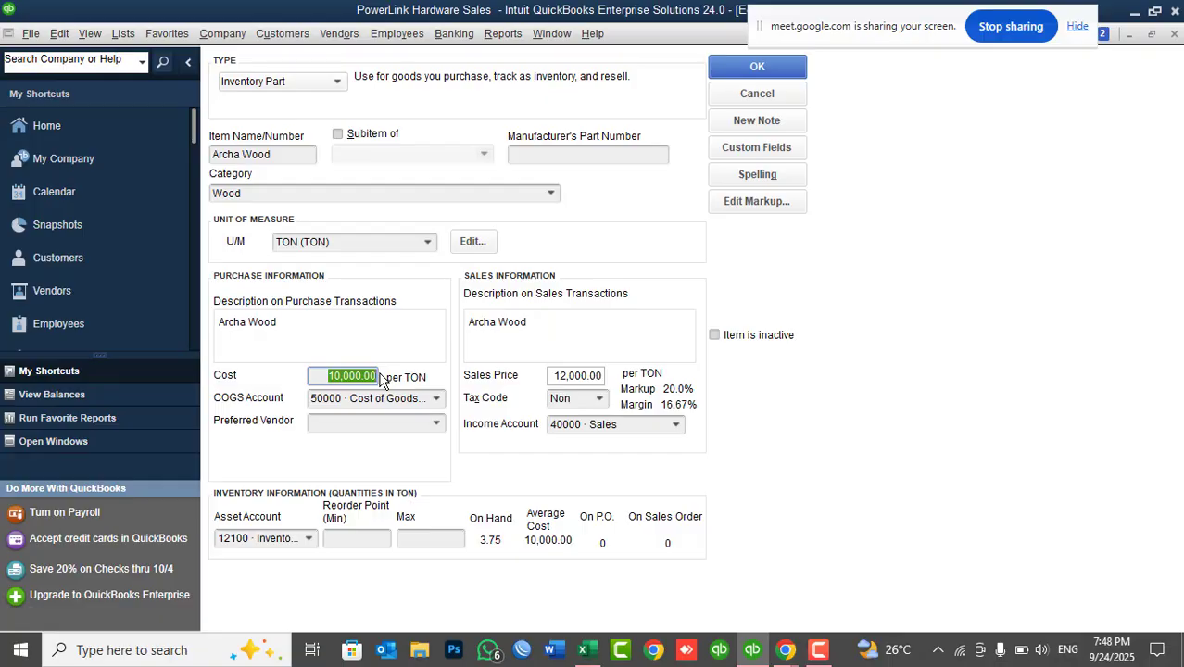
left_click(741, 93)
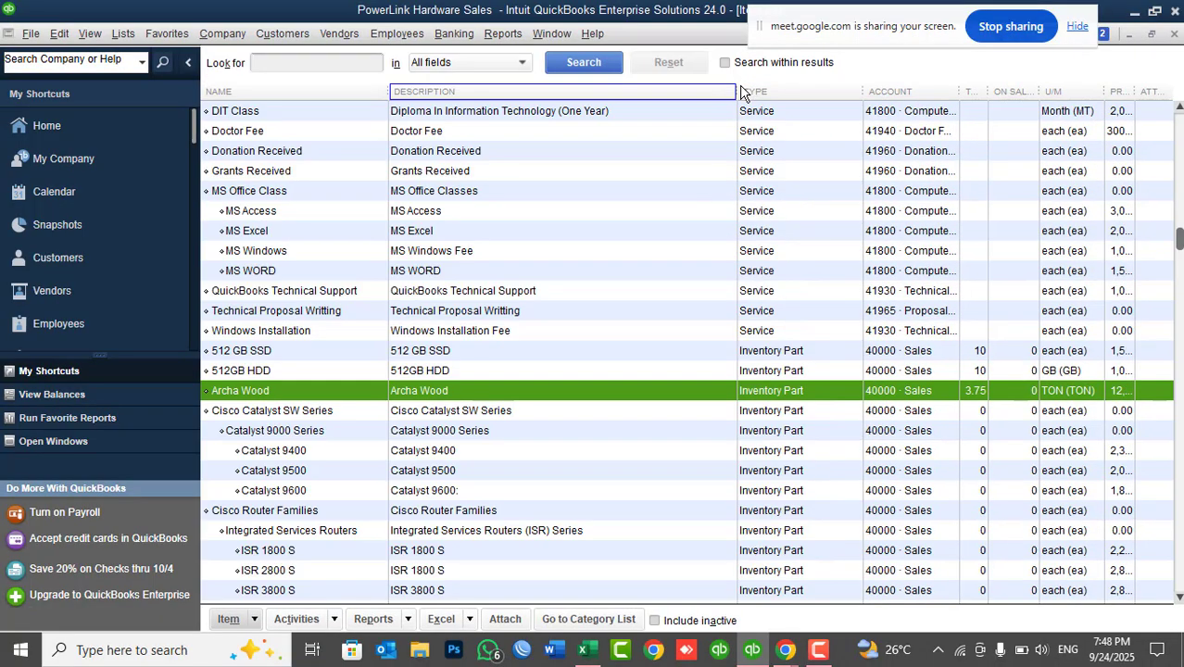
From Customer-Info-04's payment settings, start a new per-item price level named "Cost Base Price Level List".
key("ctrl+j")
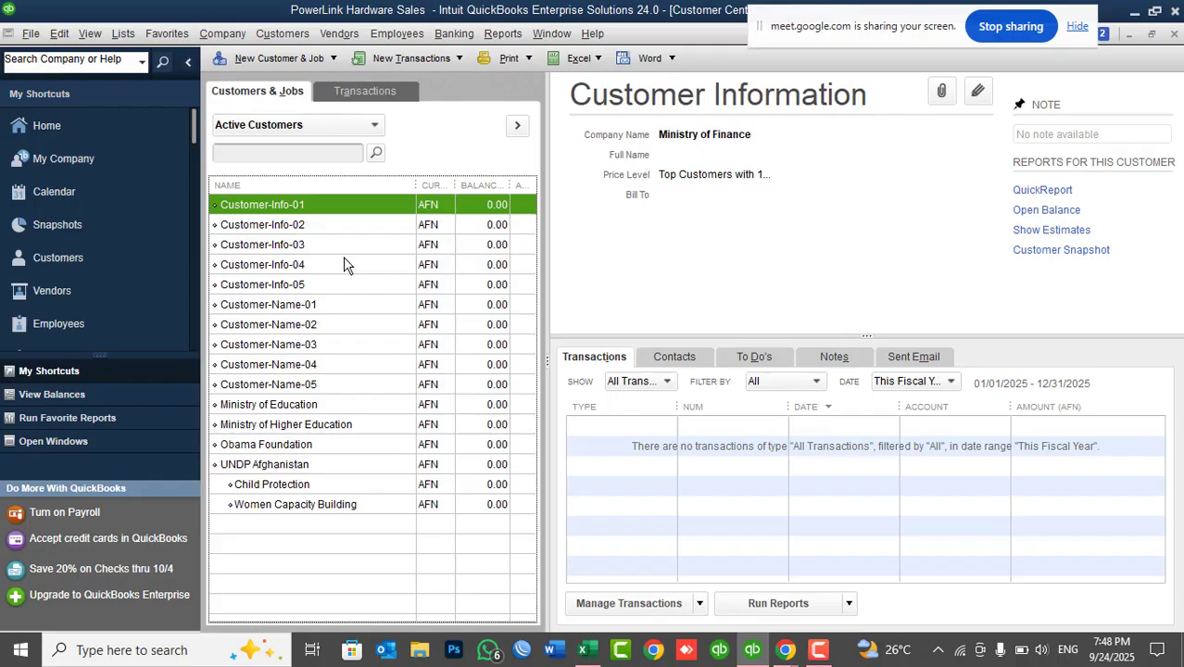
left_click(299, 267)
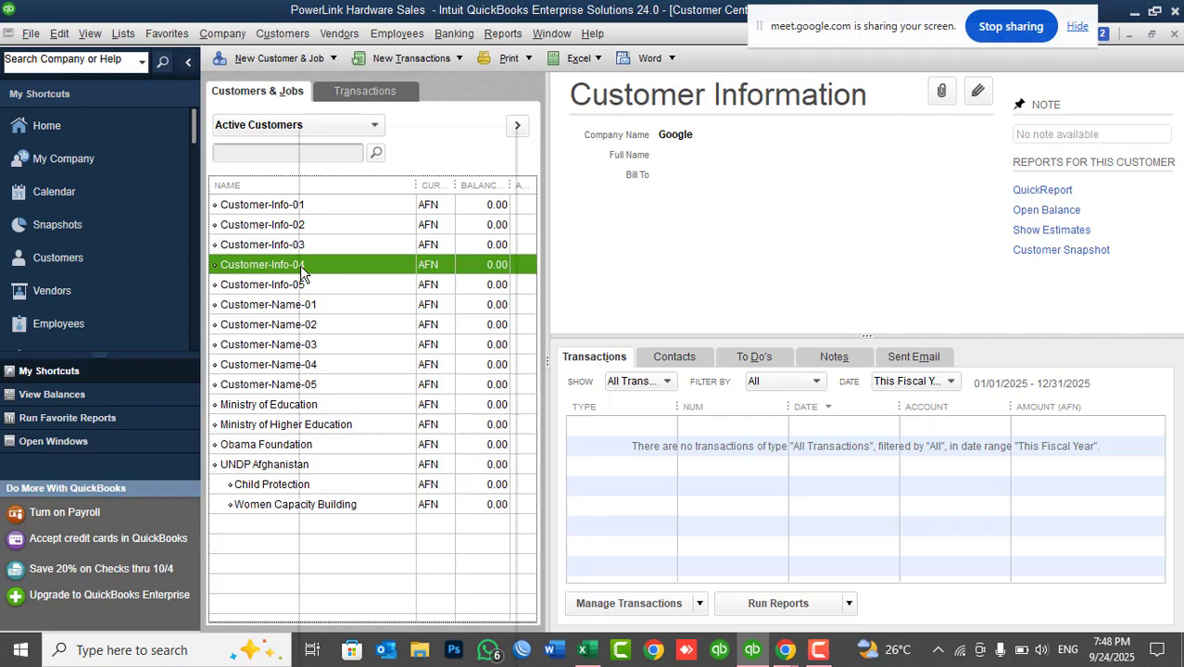
right_click(299, 265)
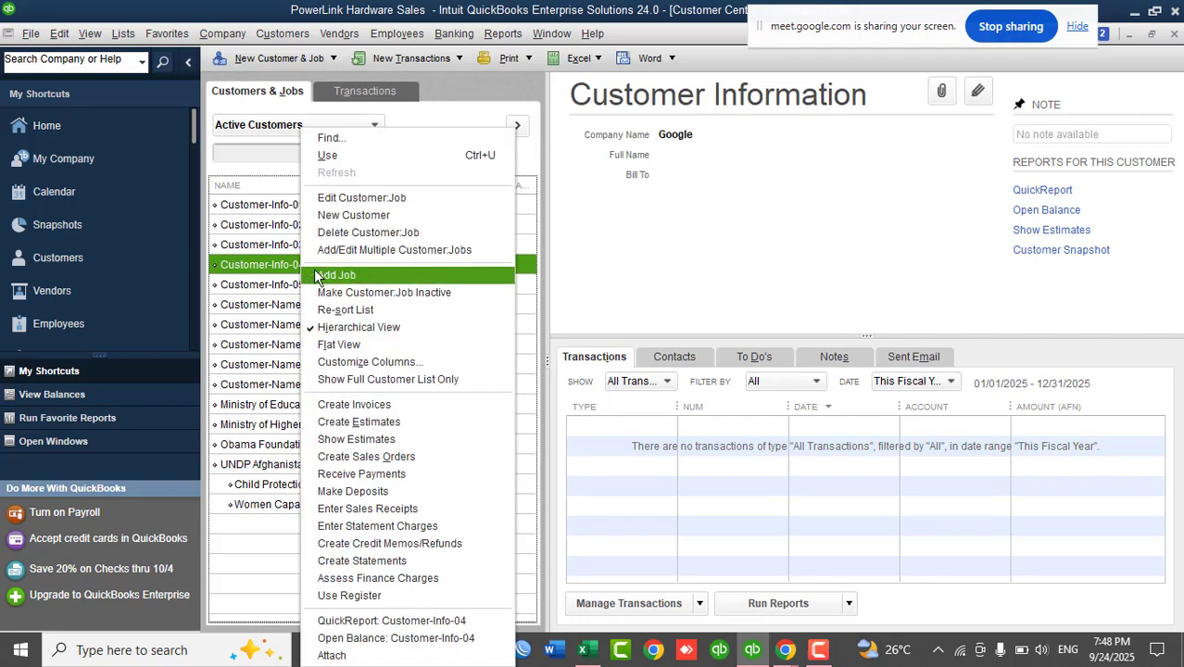
left_click(361, 199)
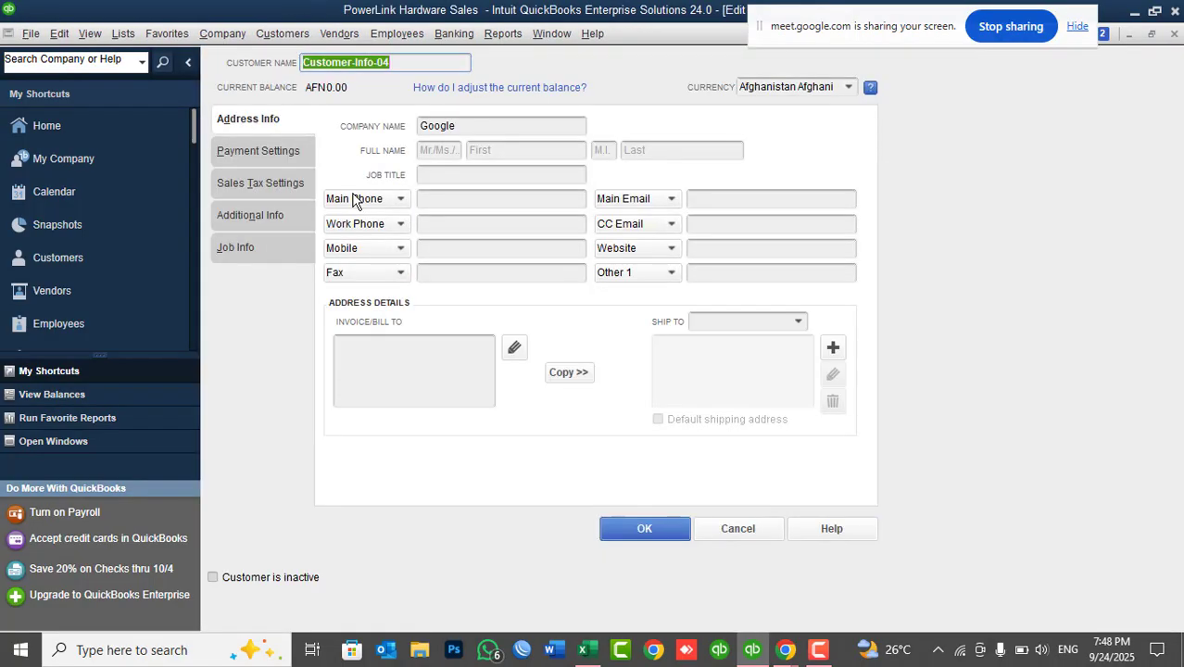
left_click(275, 153)
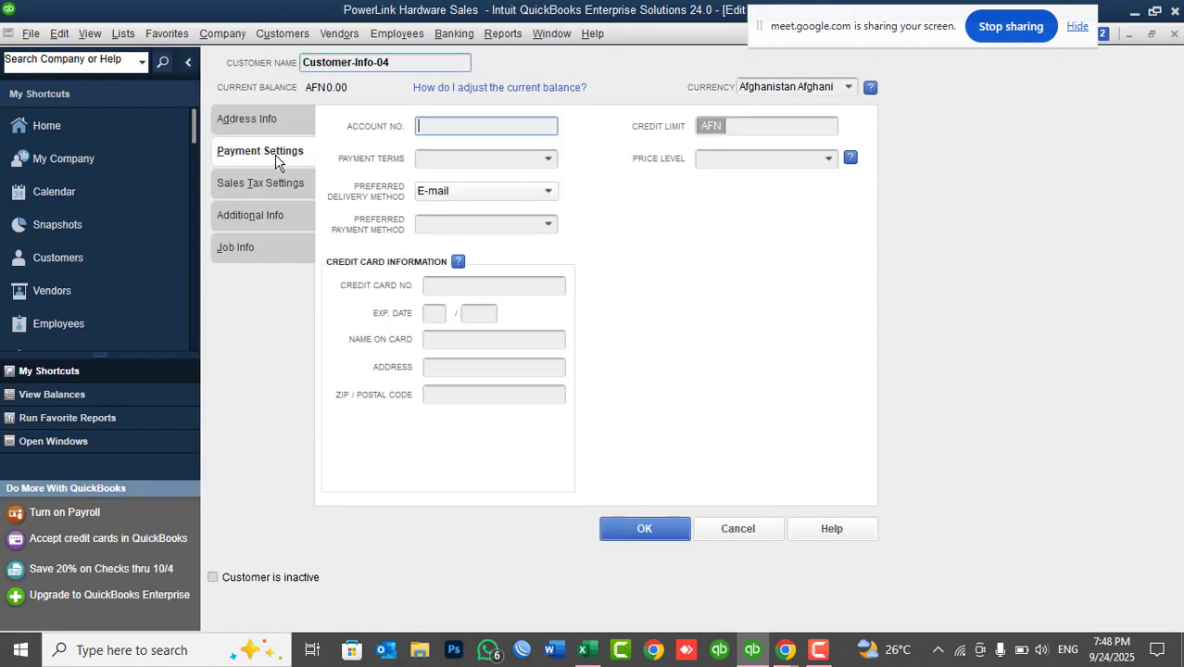
left_click(828, 159)
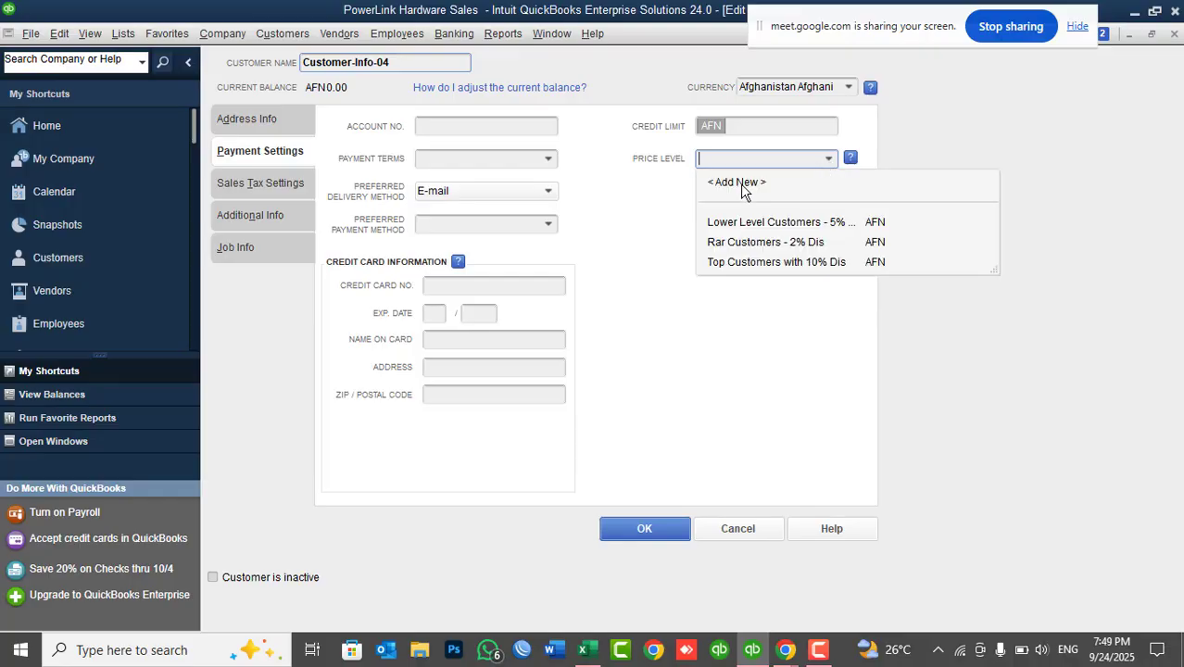
left_click(740, 183)
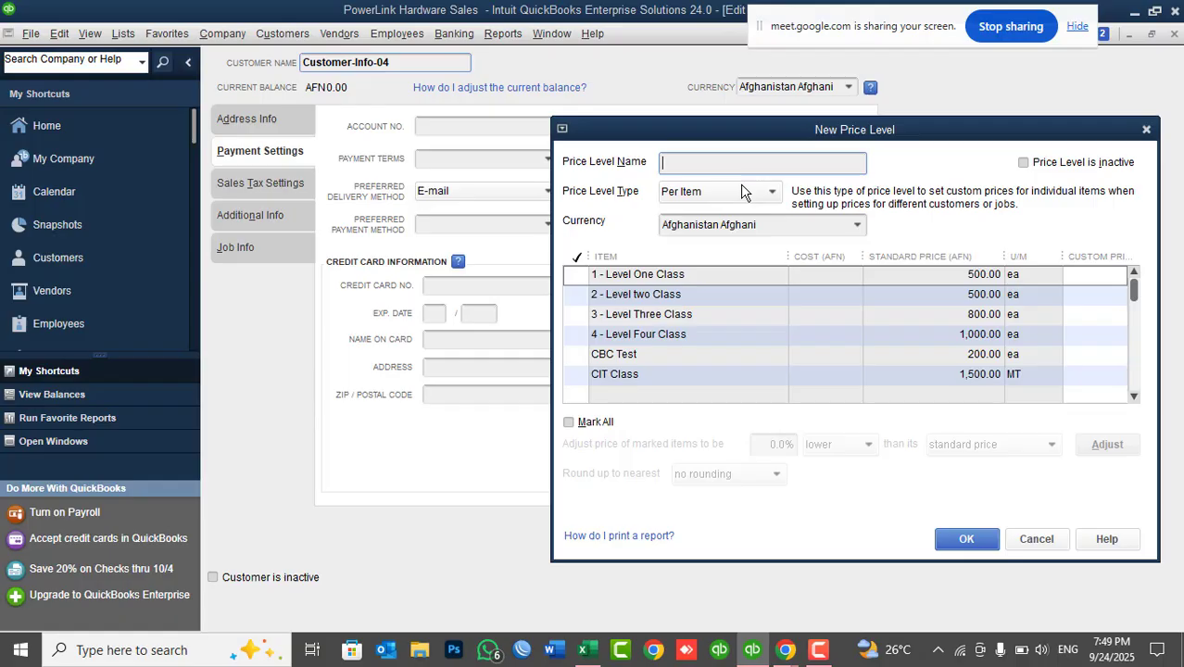
type("Cost Base Price Level List")
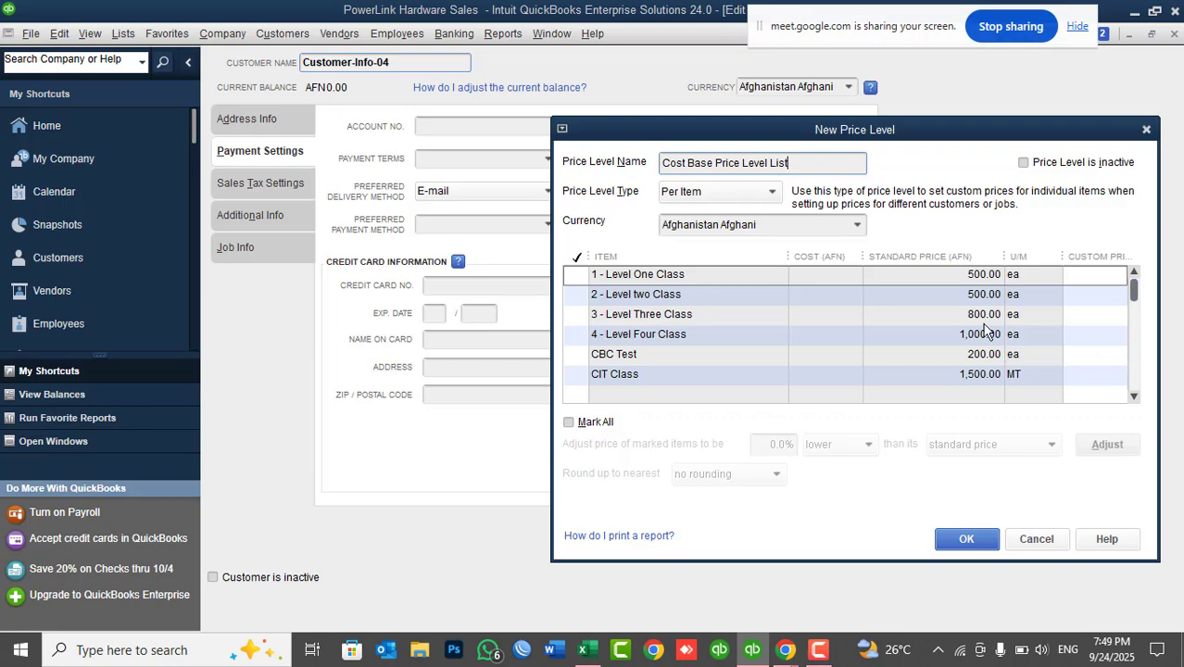
Mark all items in the price level and adjust their prices to 0.0% lower than cost, with no rounding.
left_click(598, 422)
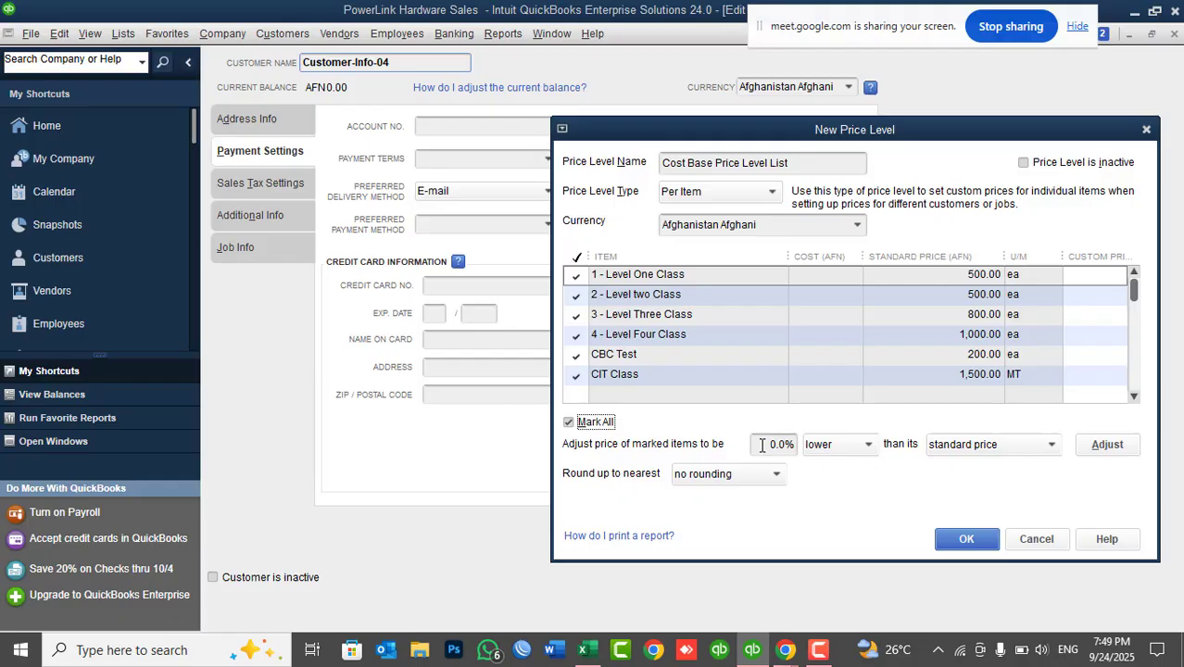
left_click_drag(761, 444, 804, 447)
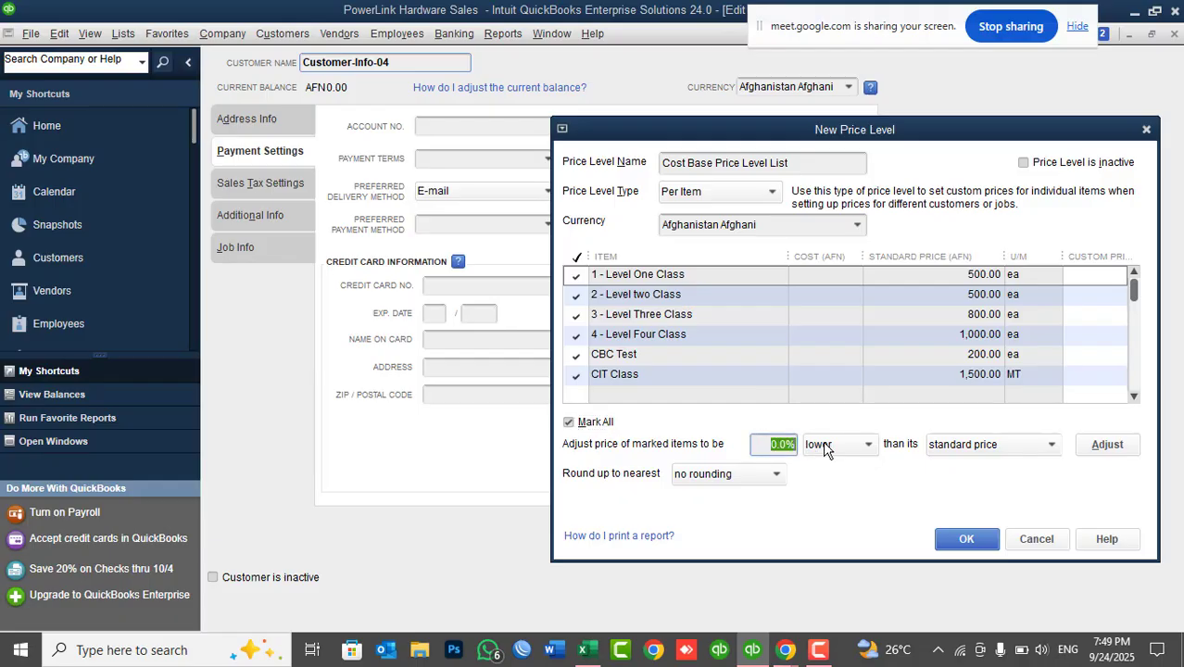
left_click(825, 449)
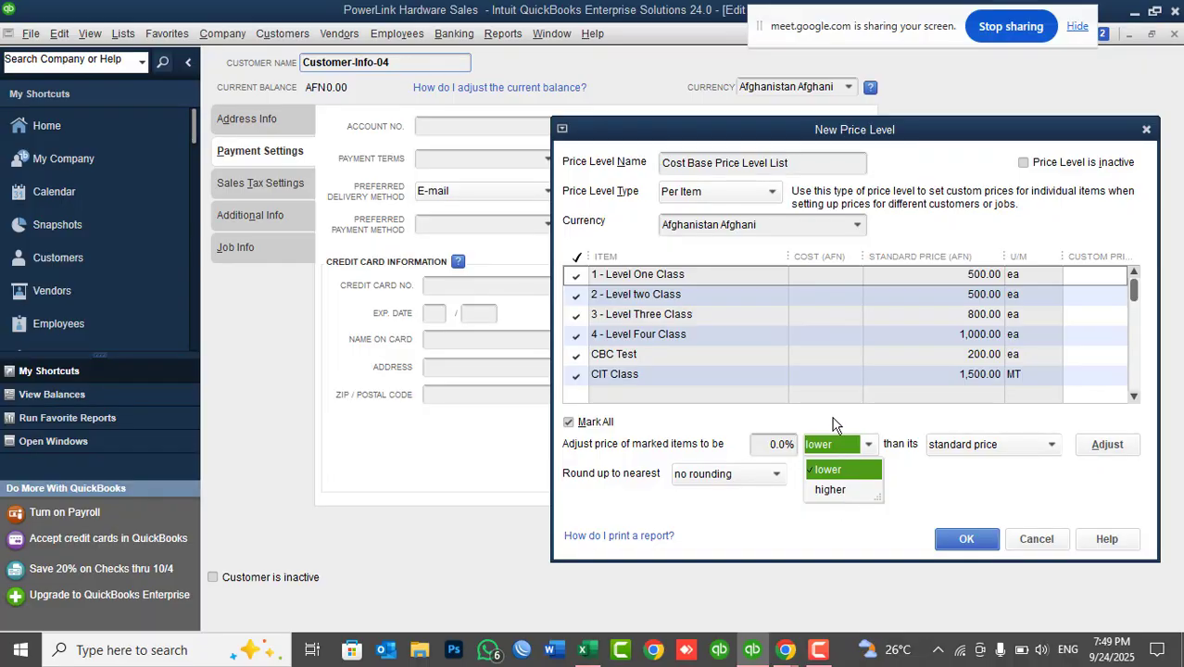
left_click(869, 426)
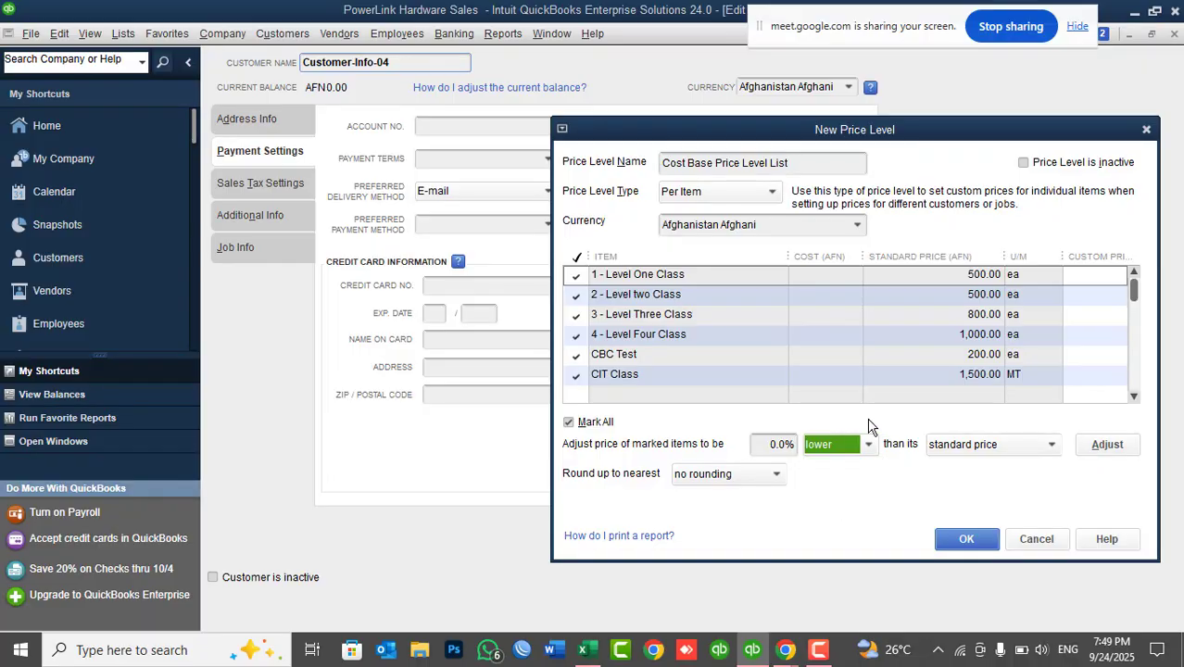
left_click(960, 447)
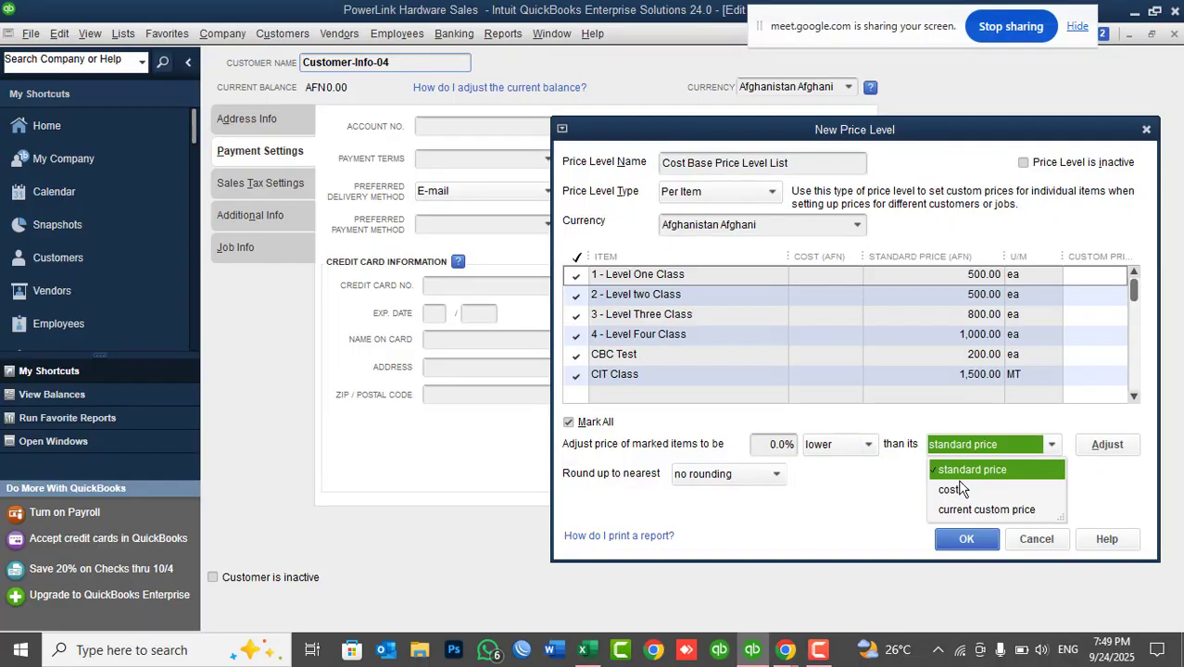
left_click(954, 490)
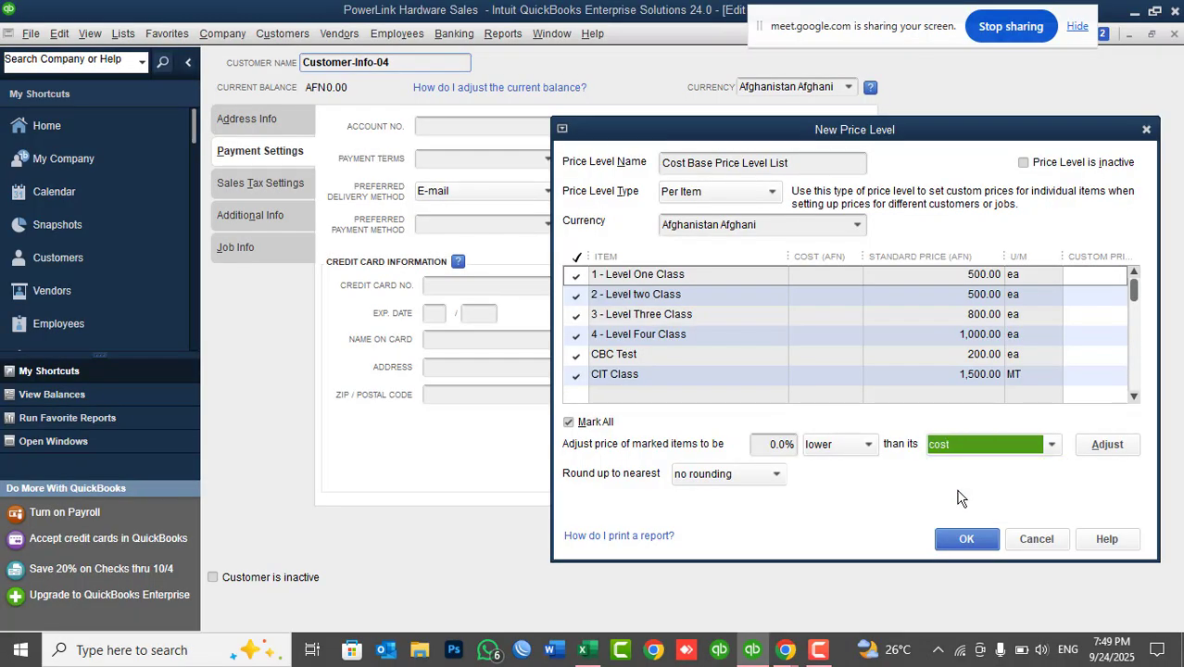
left_click(1106, 450)
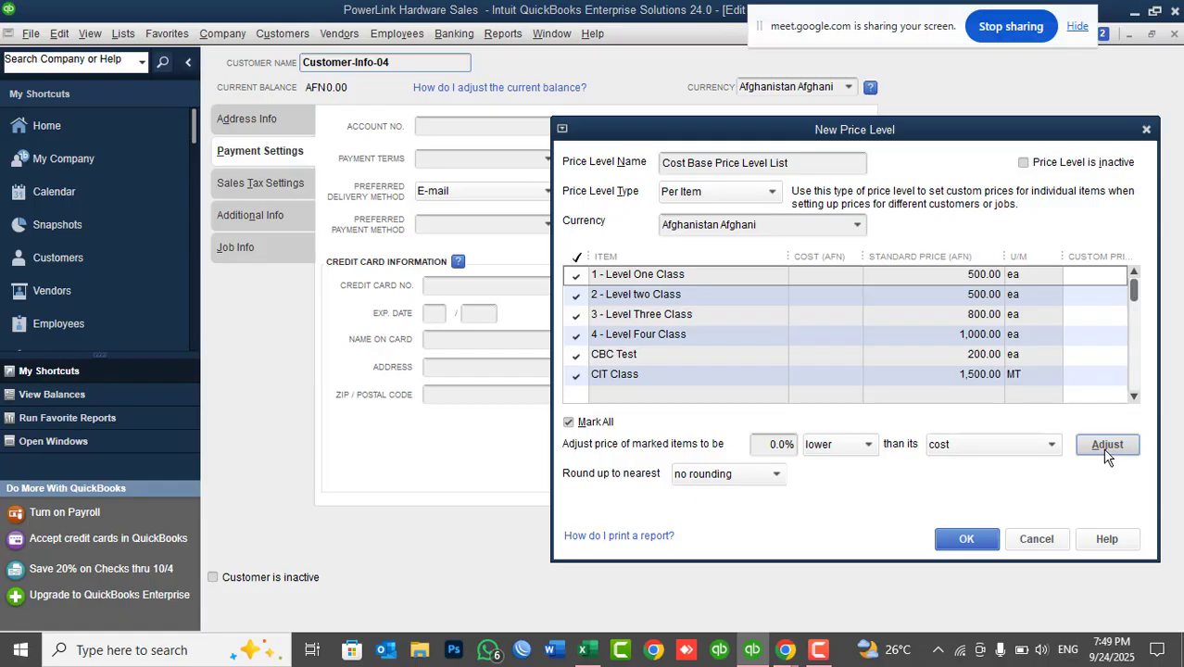
Review the price level's item list, comparing cost, standard price and custom price for inventory items such as Archa Wood.
left_click(1135, 400)
left_click(1135, 400)
left_click(1135, 400)
left_click(1134, 400)
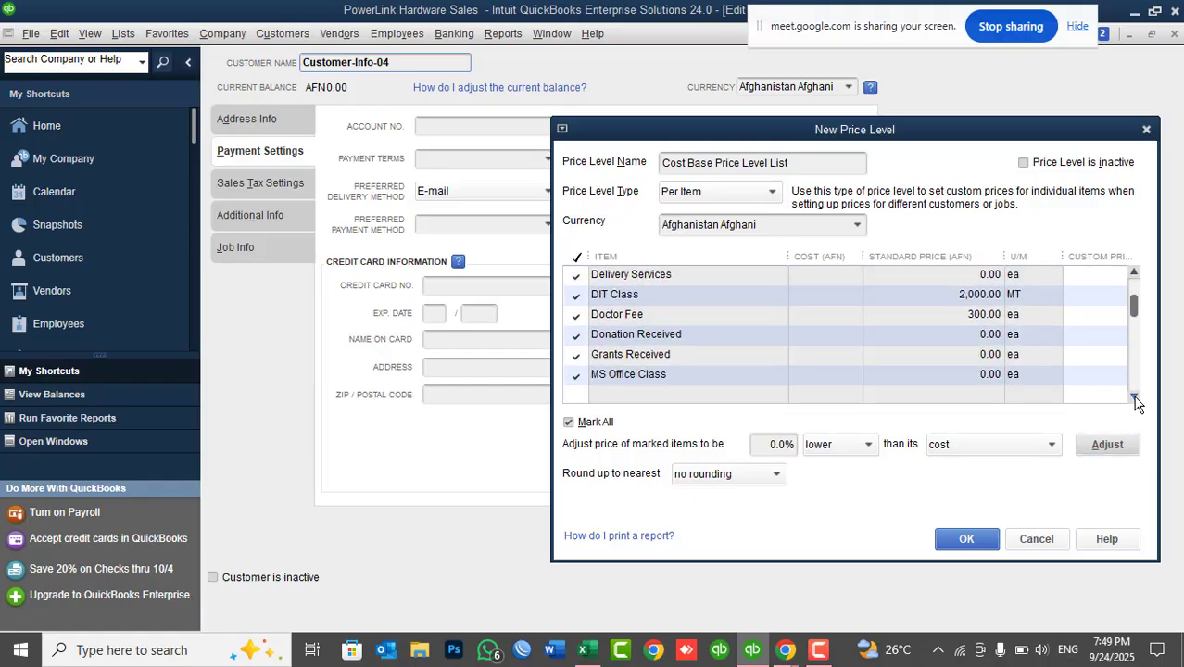
left_click(1135, 400)
left_click(1135, 400)
left_click(1135, 401)
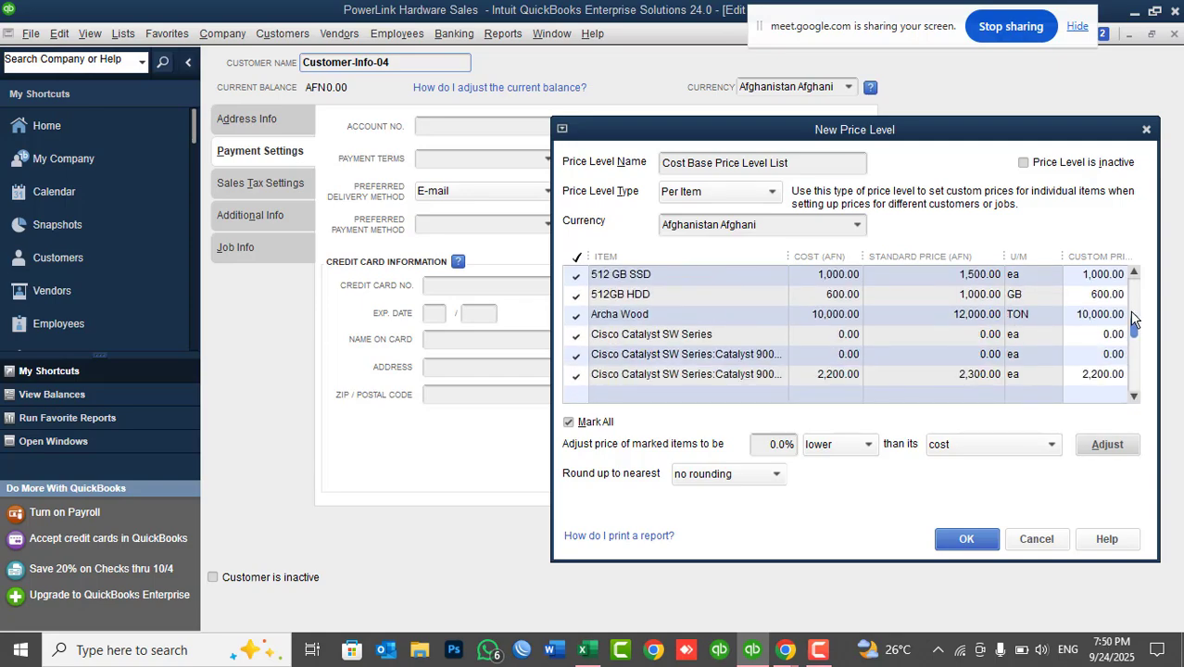
left_click(1134, 272)
left_click(1134, 272)
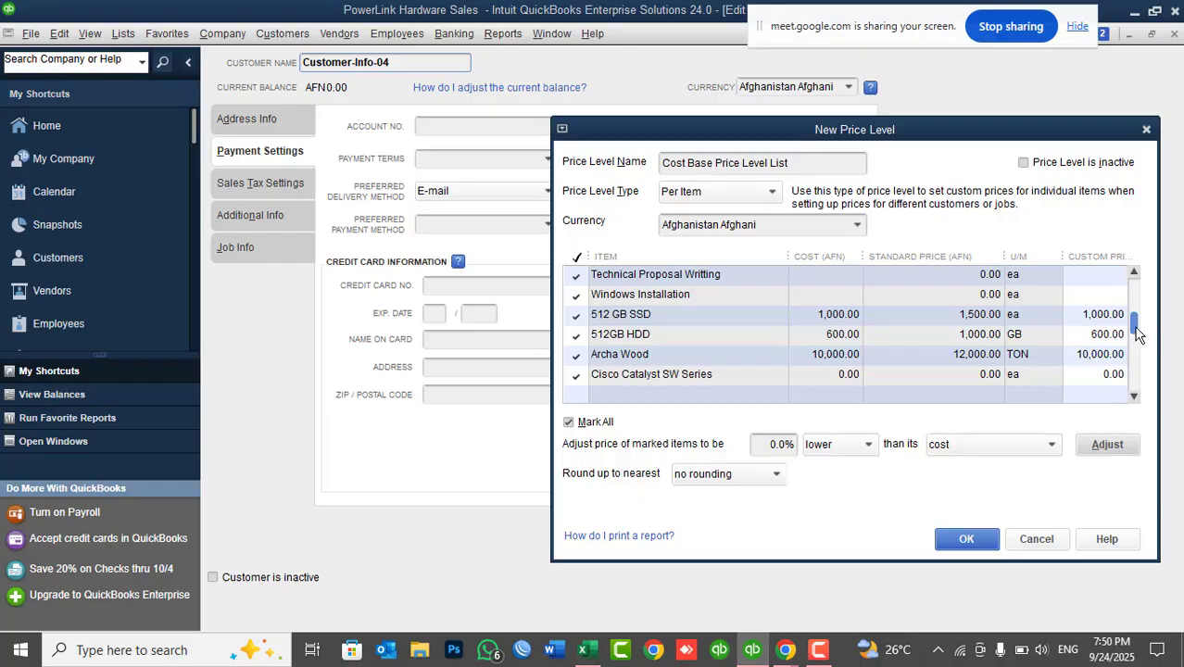
left_click_drag(1137, 334, 1128, 287)
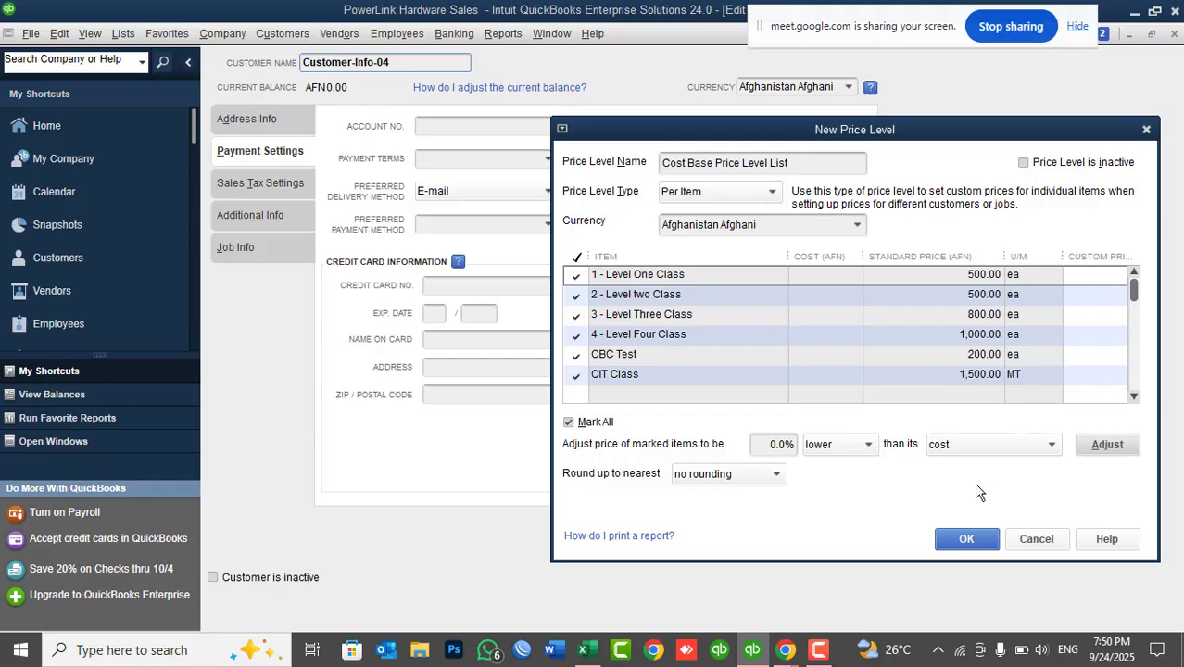
Save the cost-based price level and Customer-Info-04 with that price level assigned.
left_click(961, 538)
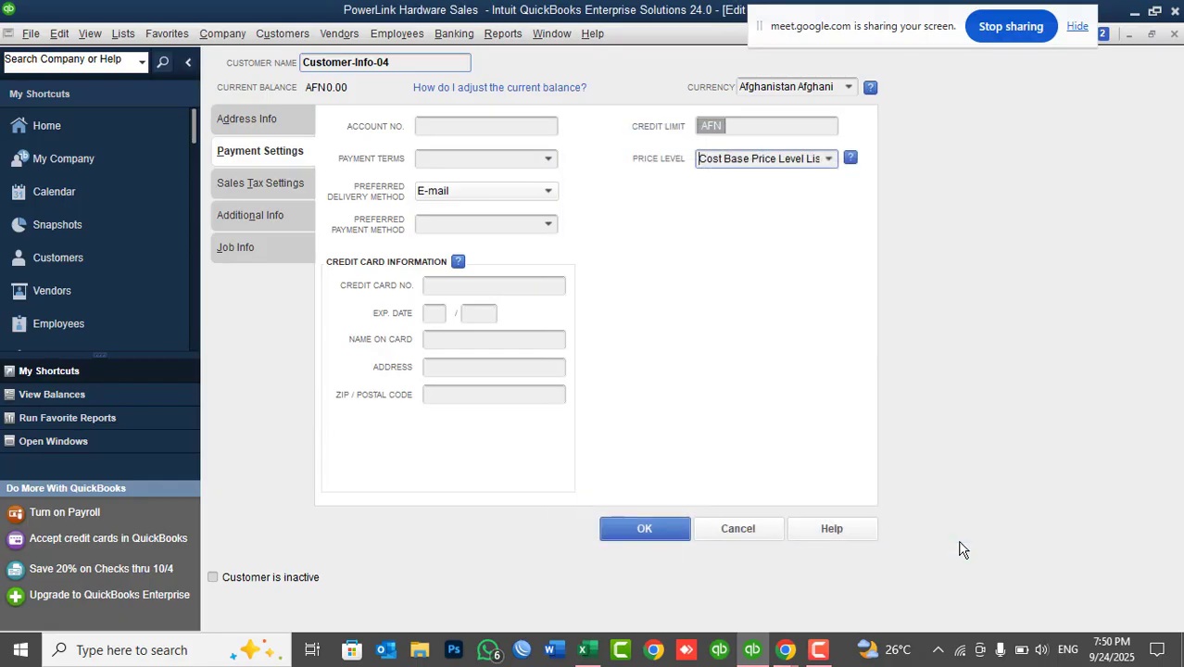
left_click(653, 529)
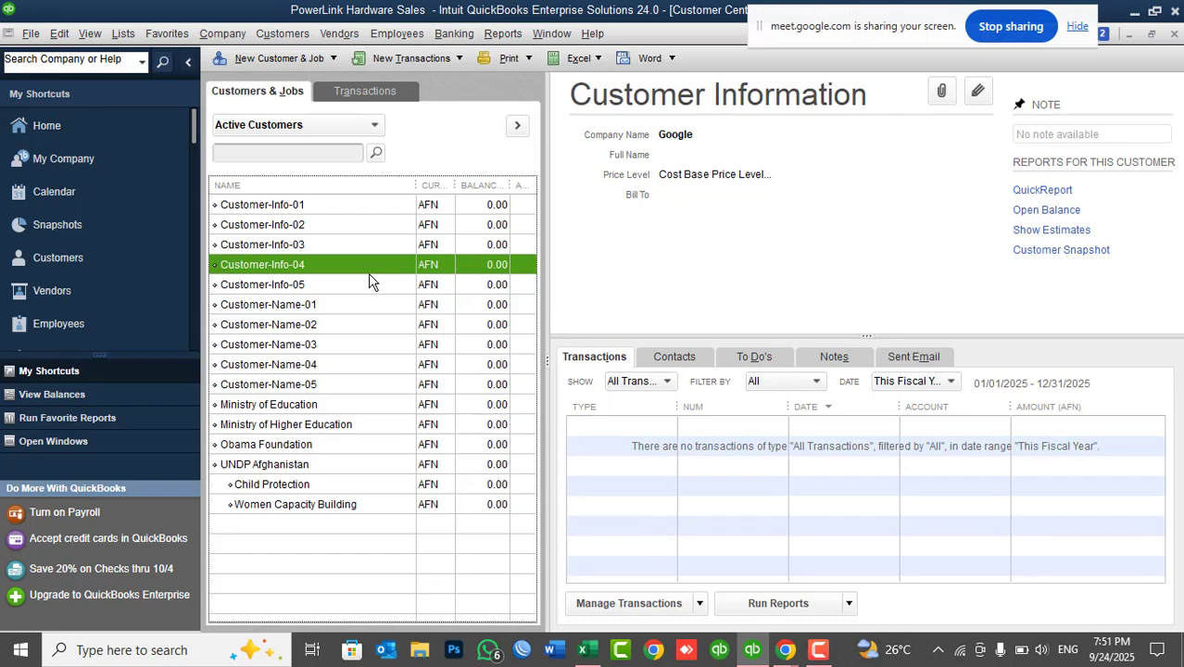
Try Archa Wood on a new invoice for Customer-Info-04 to check its cost-based price, and clear the invoice.
left_click(437, 56)
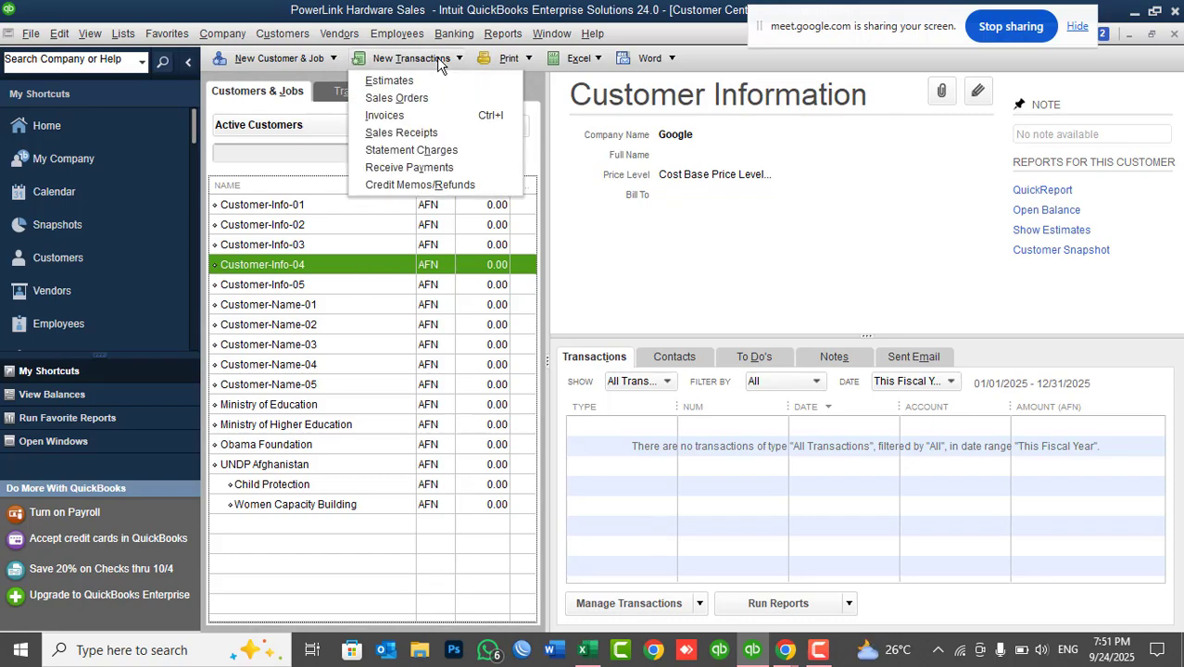
left_click(417, 117)
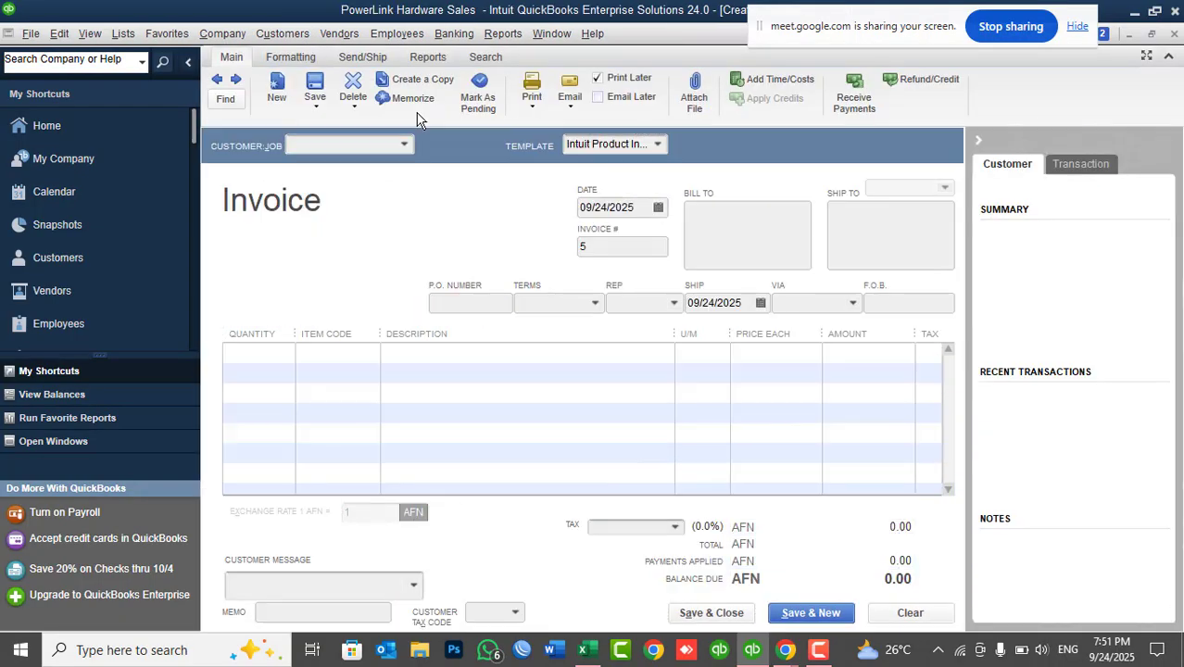
left_click(360, 350)
type("ar")
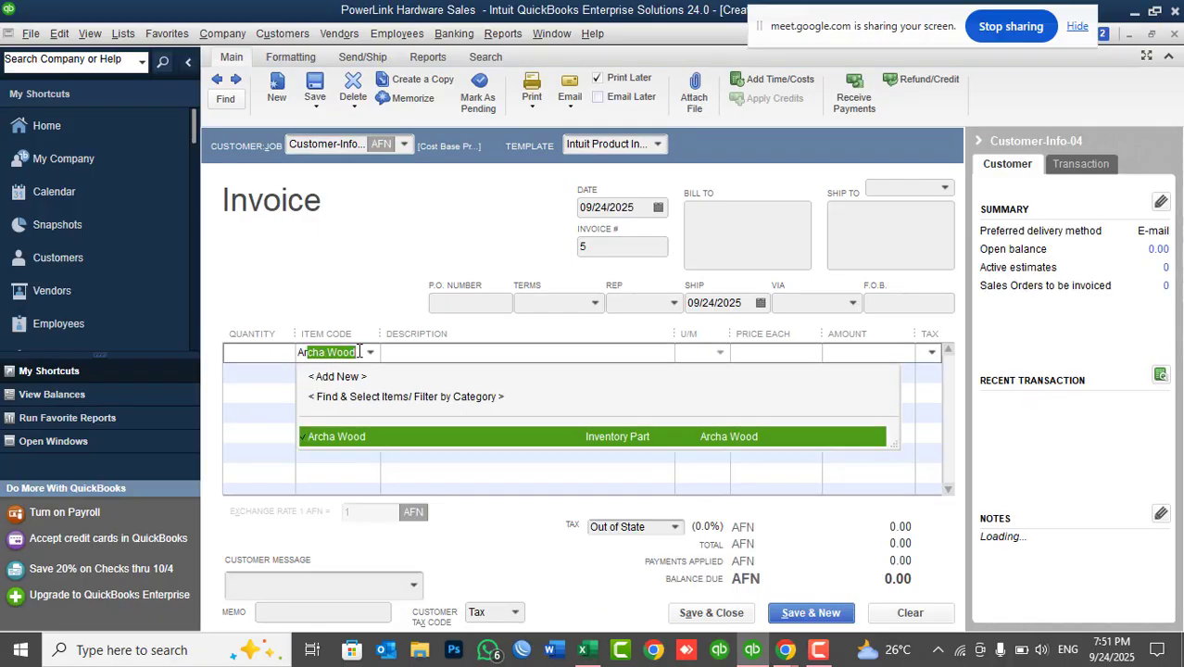
left_click(343, 431)
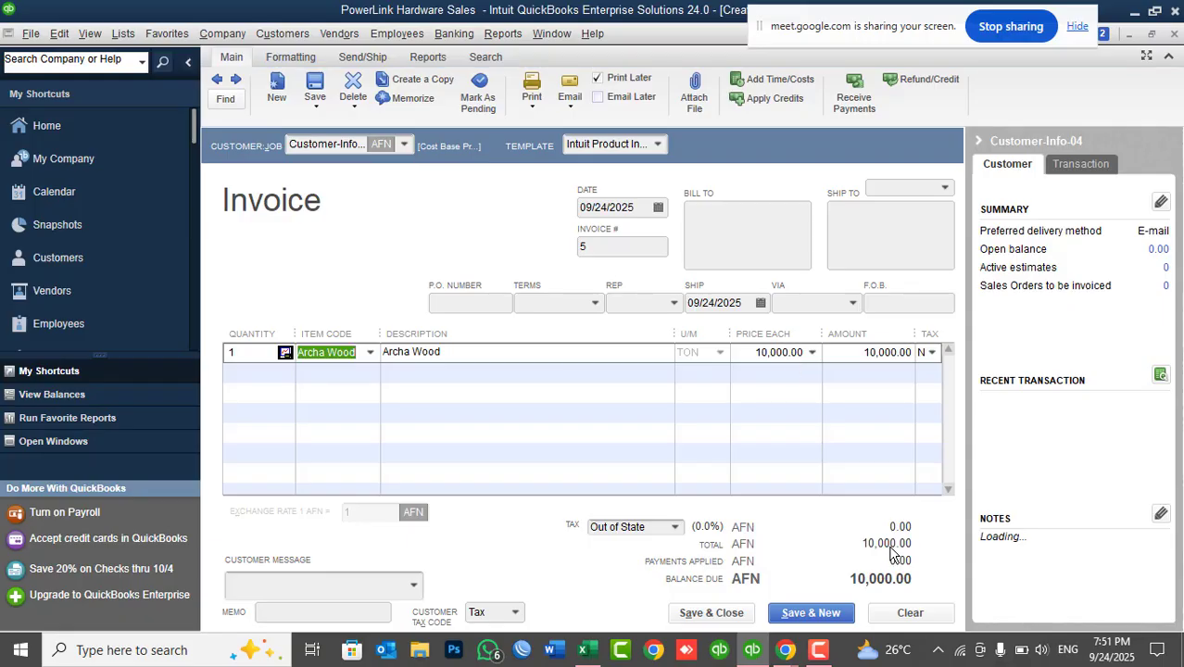
left_click(910, 612)
Try Archa Wood on the invoice for Customer-Info-05 to check the standard price, and clear the invoice.
left_click(404, 146)
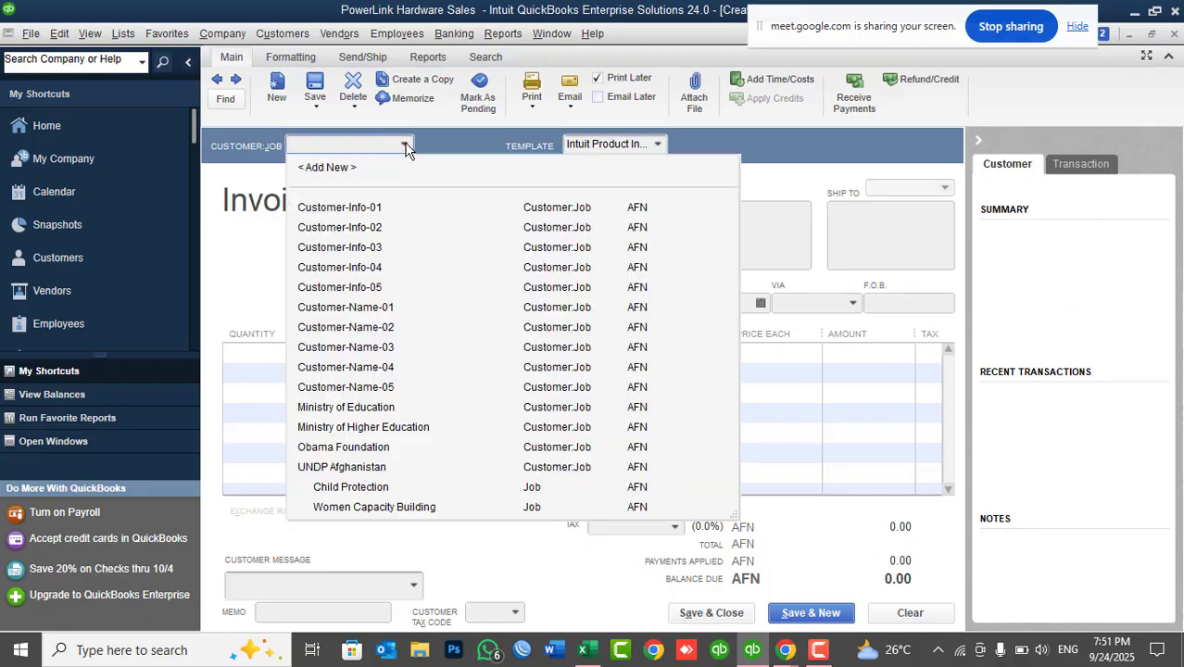
left_click(384, 288)
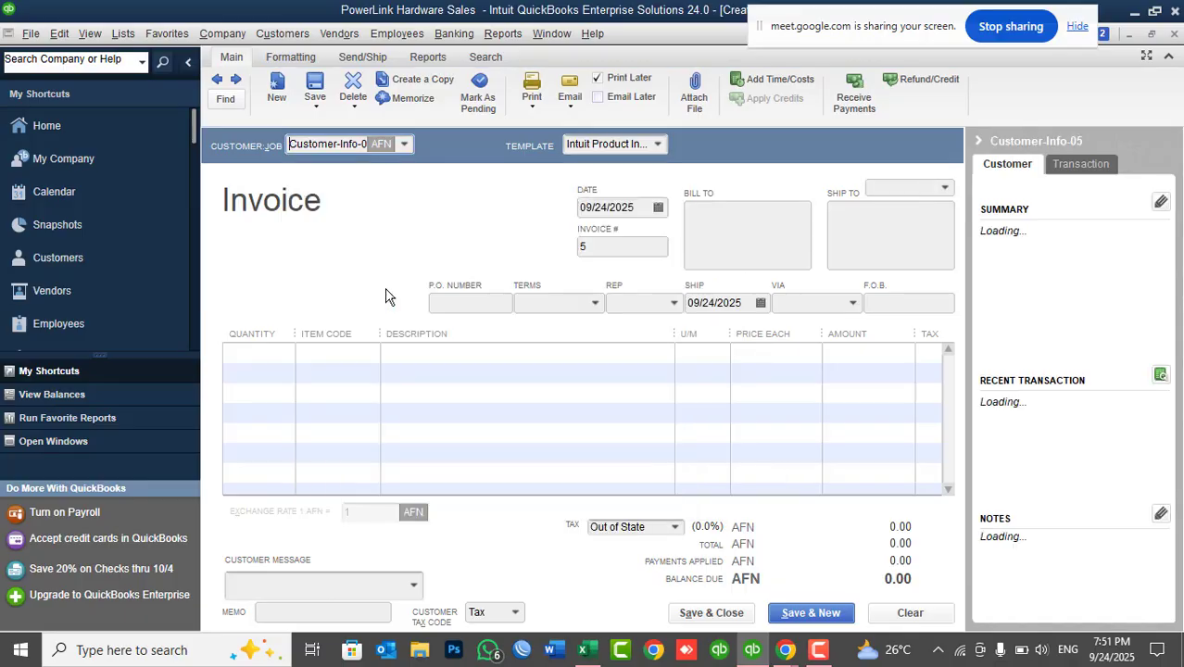
left_click(360, 350)
type("Archa Wood")
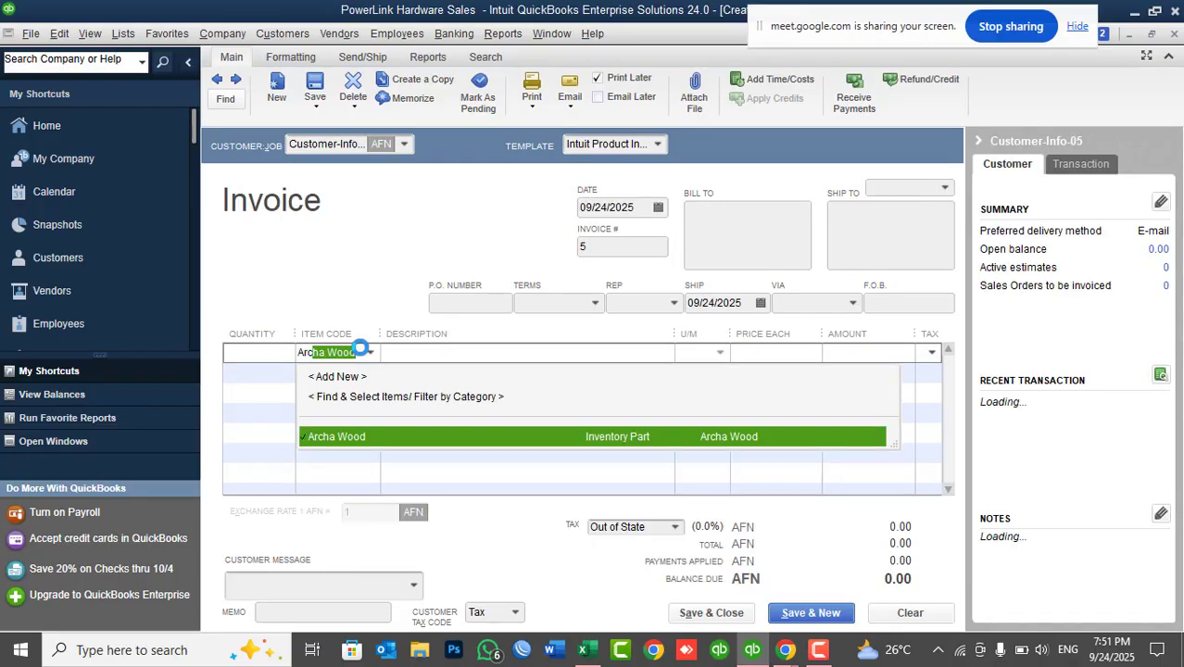
key("Tab")
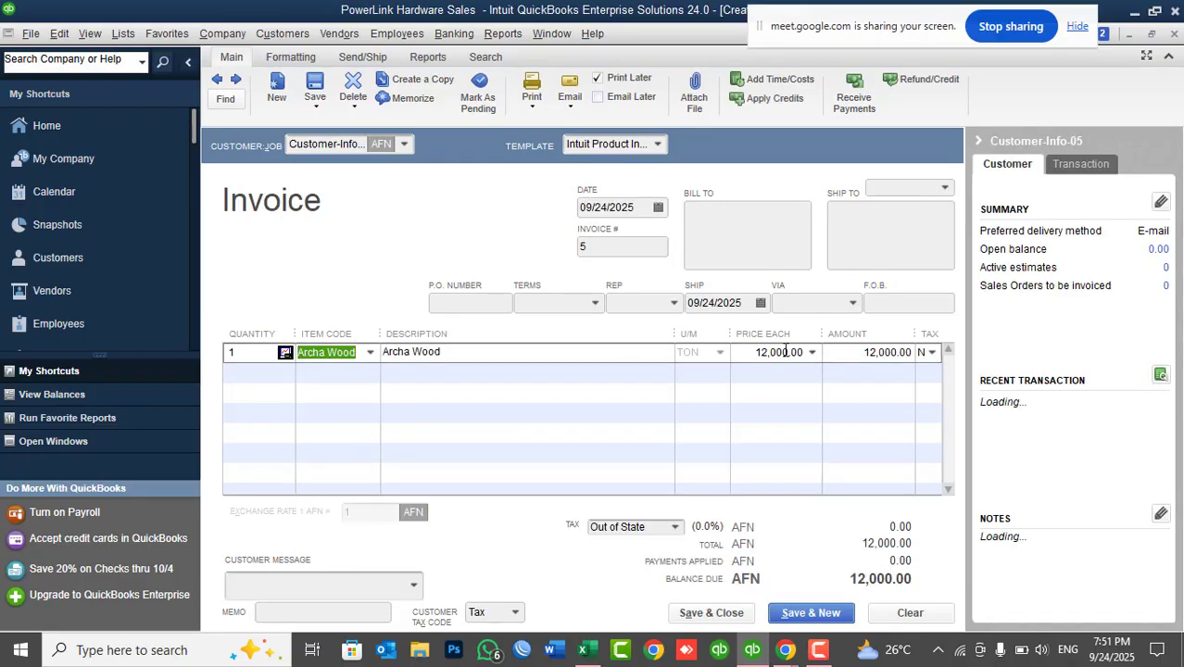
left_click(894, 607)
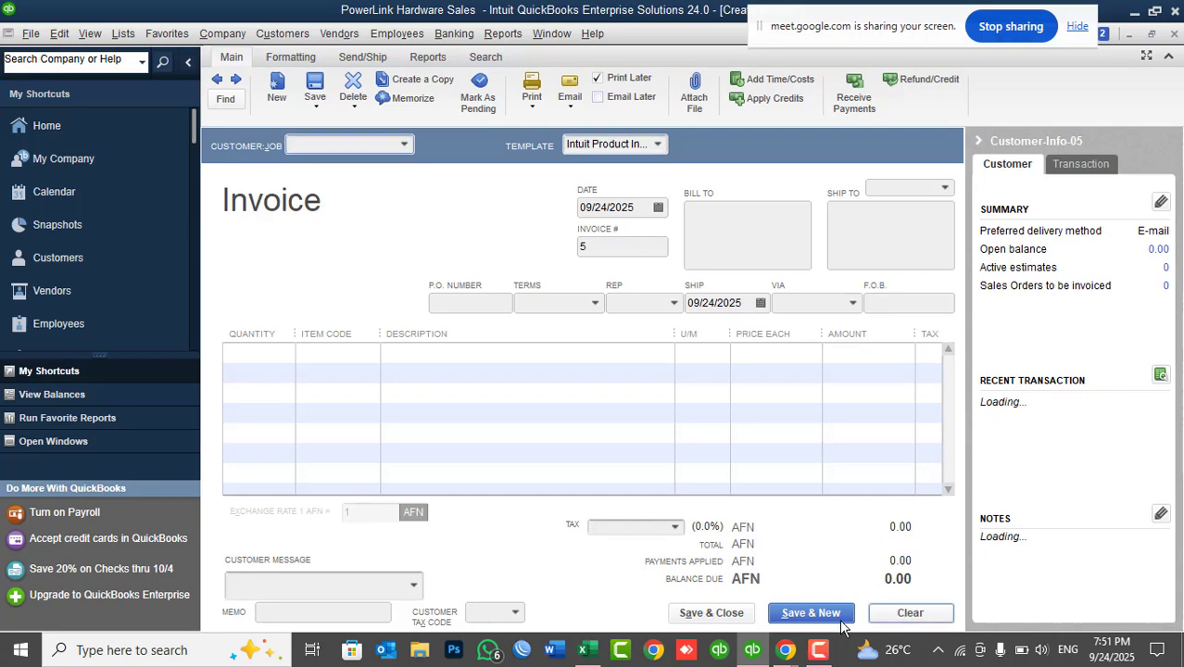
Minimize the QuickBooks window and refresh the desktop.
left_click(750, 652)
right_click(617, 301)
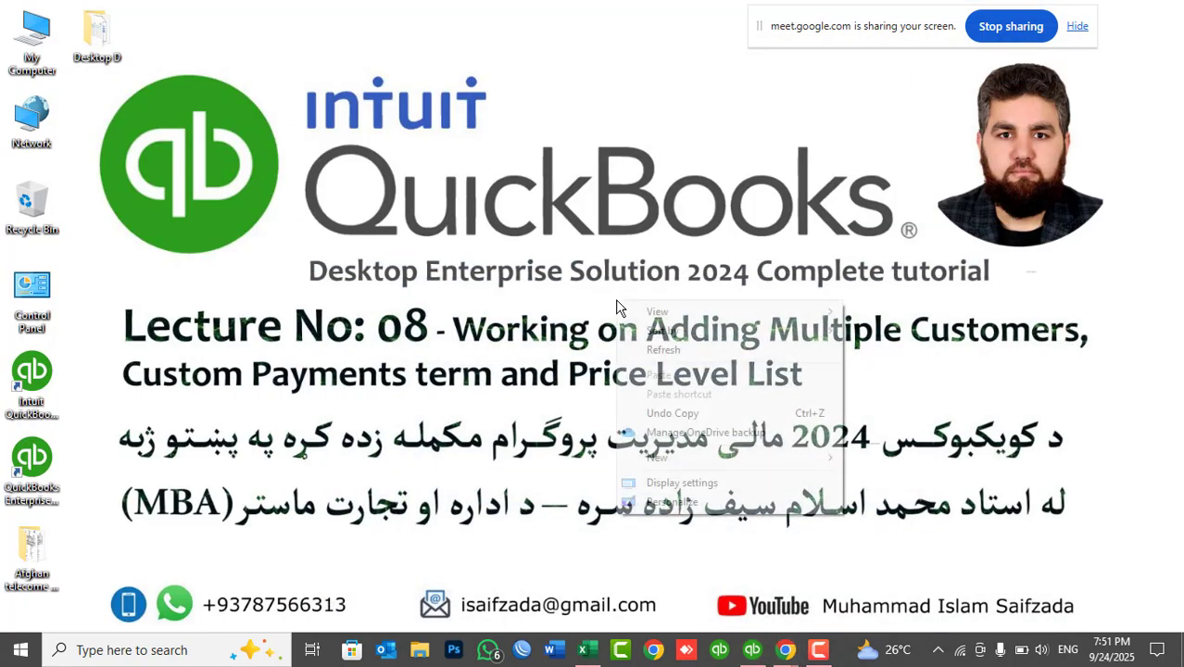
left_click(652, 350)
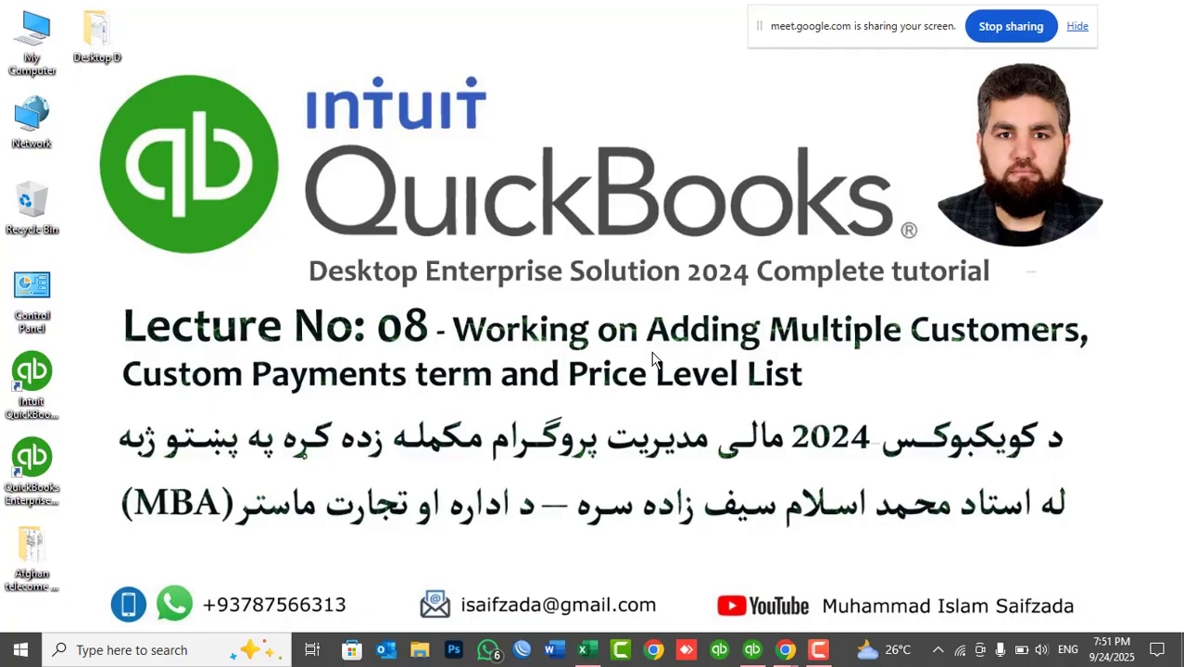